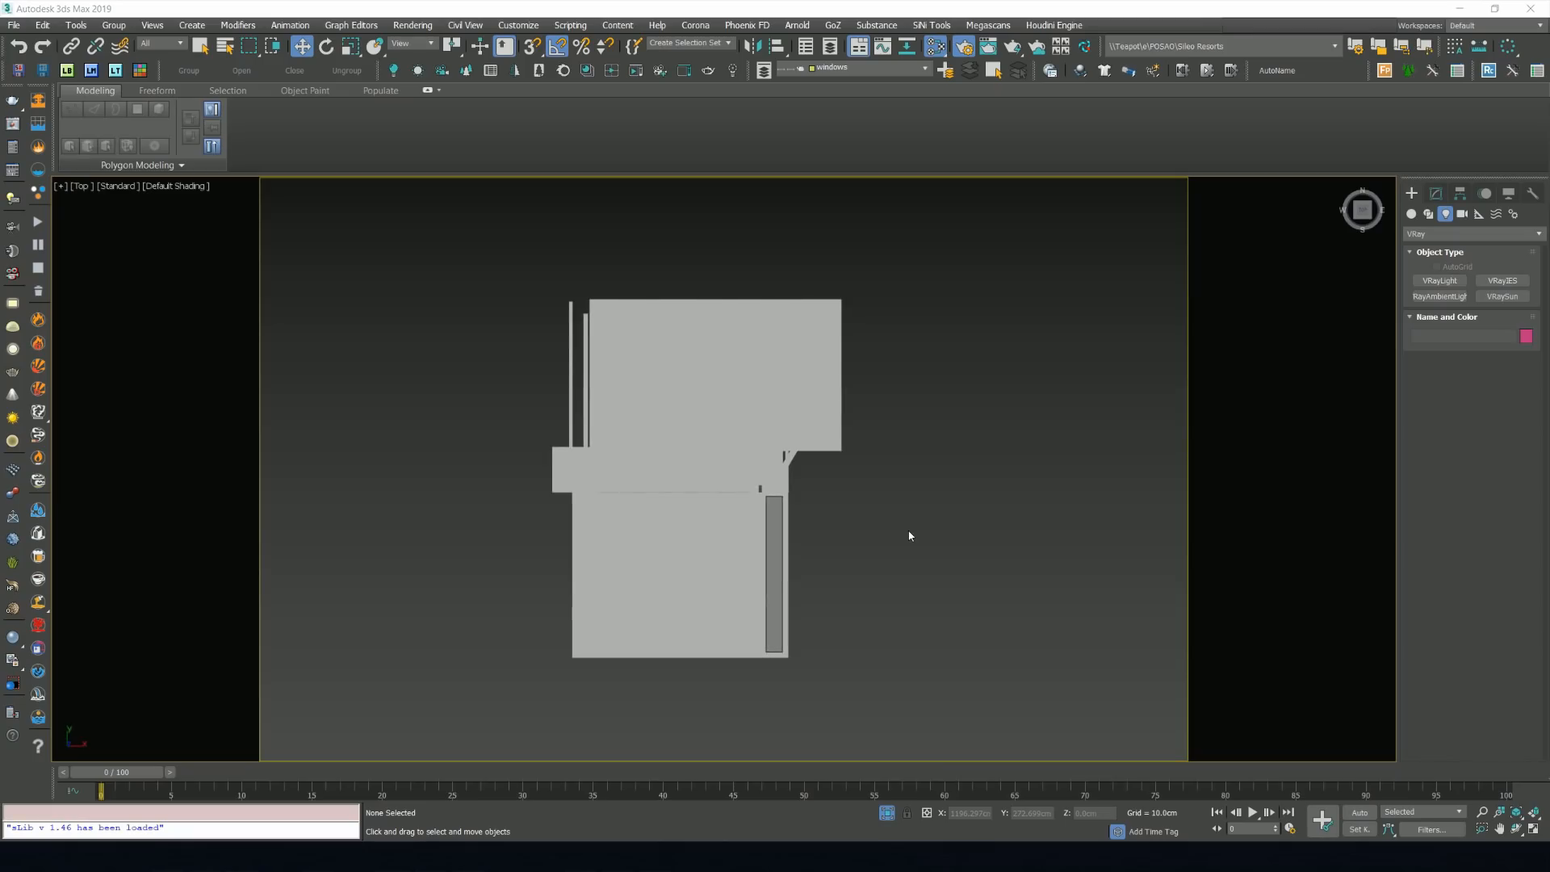
Examine the room layout in wireframe from the top and the side, and through the physical camera with edged faces.
middle_drag(908, 535, 913, 533)
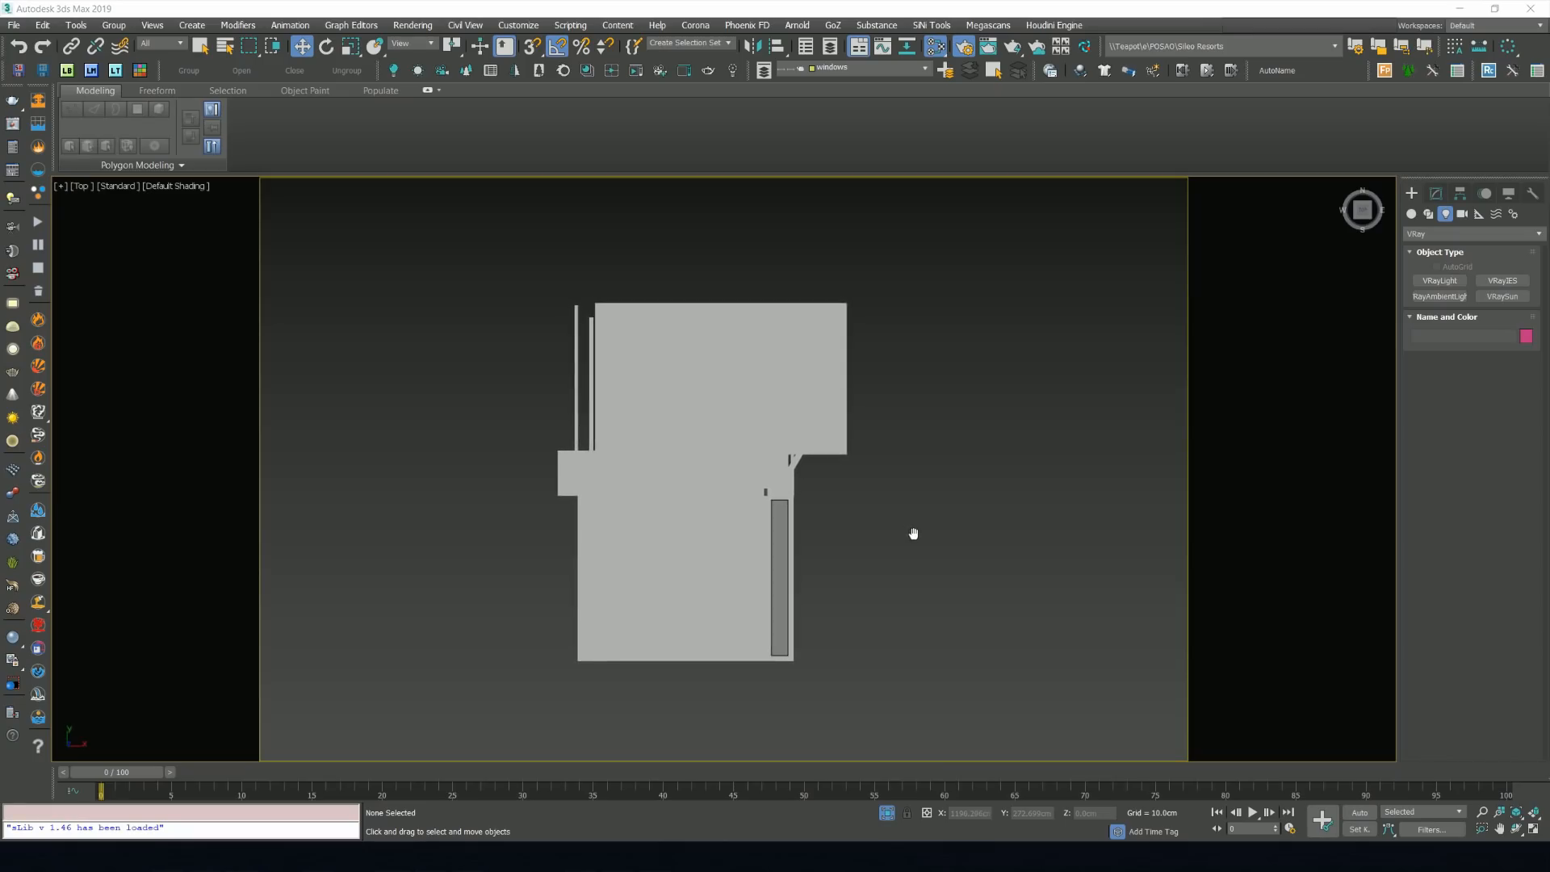
key(F3)
alt+middle_drag(870, 585, 953, 413)
alt+middle_drag(896, 511, 693, 550)
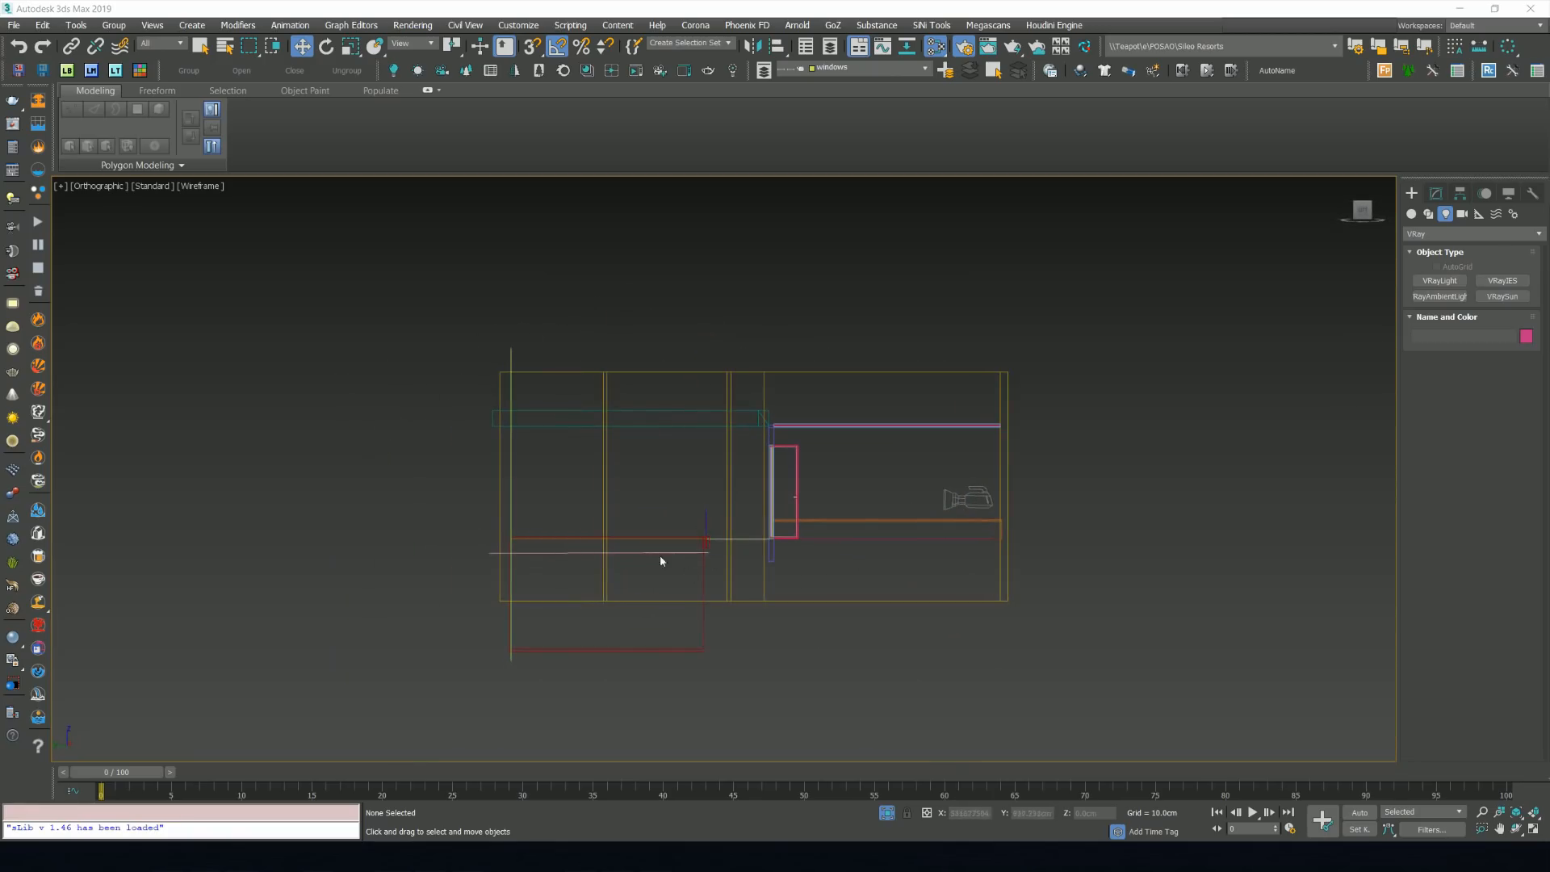
key(t)
scroll(571, 526, down, 2)
scroll(657, 571, up, 5)
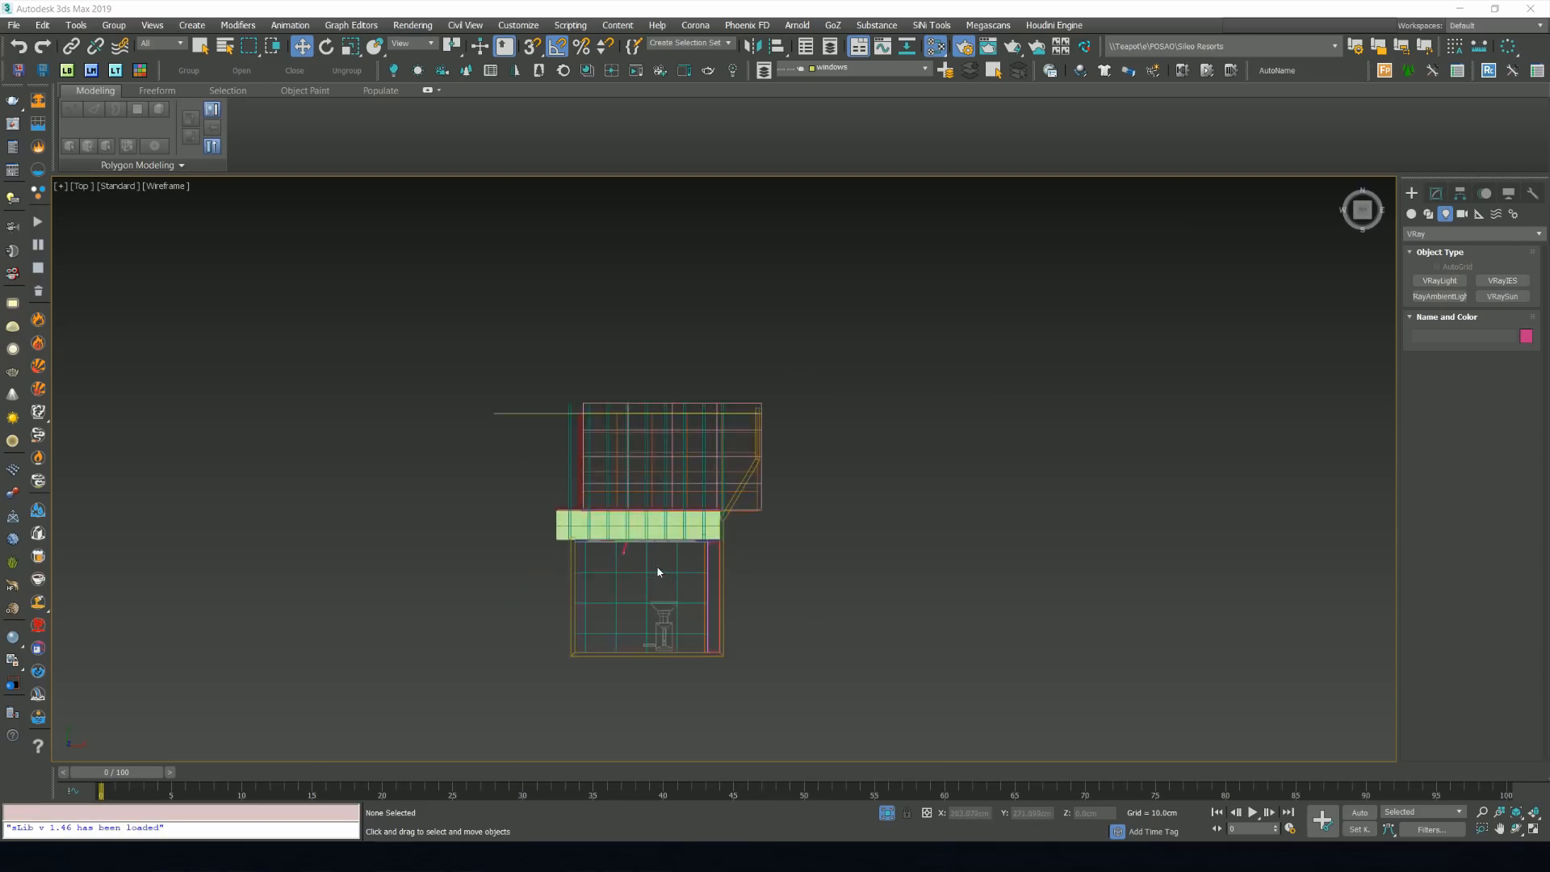
middle_drag(665, 546, 677, 545)
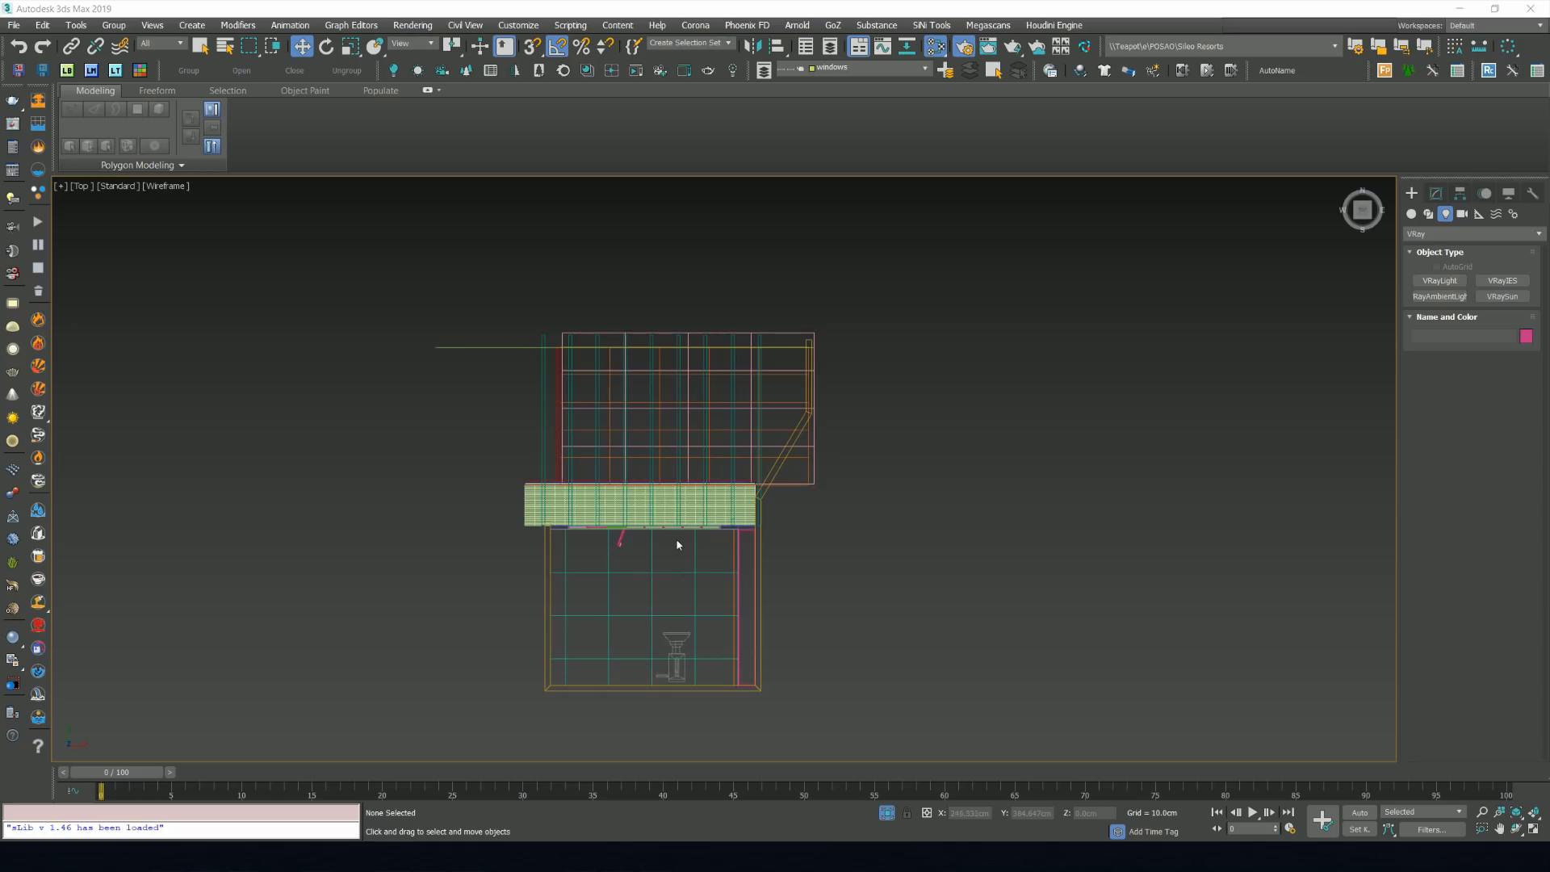
key(c)
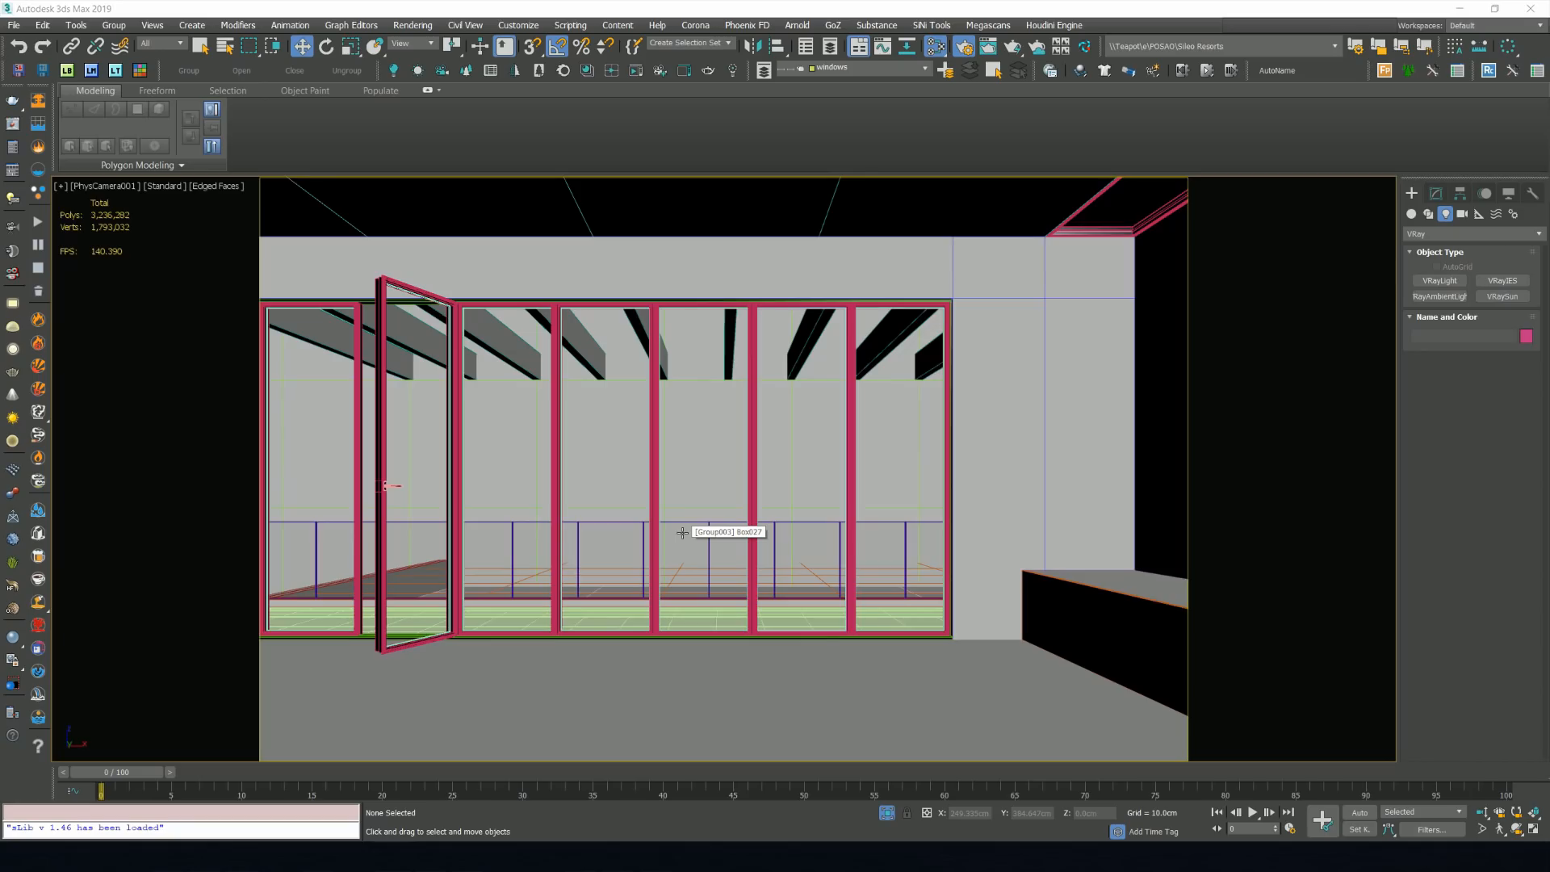
key(F4)
key(F4)
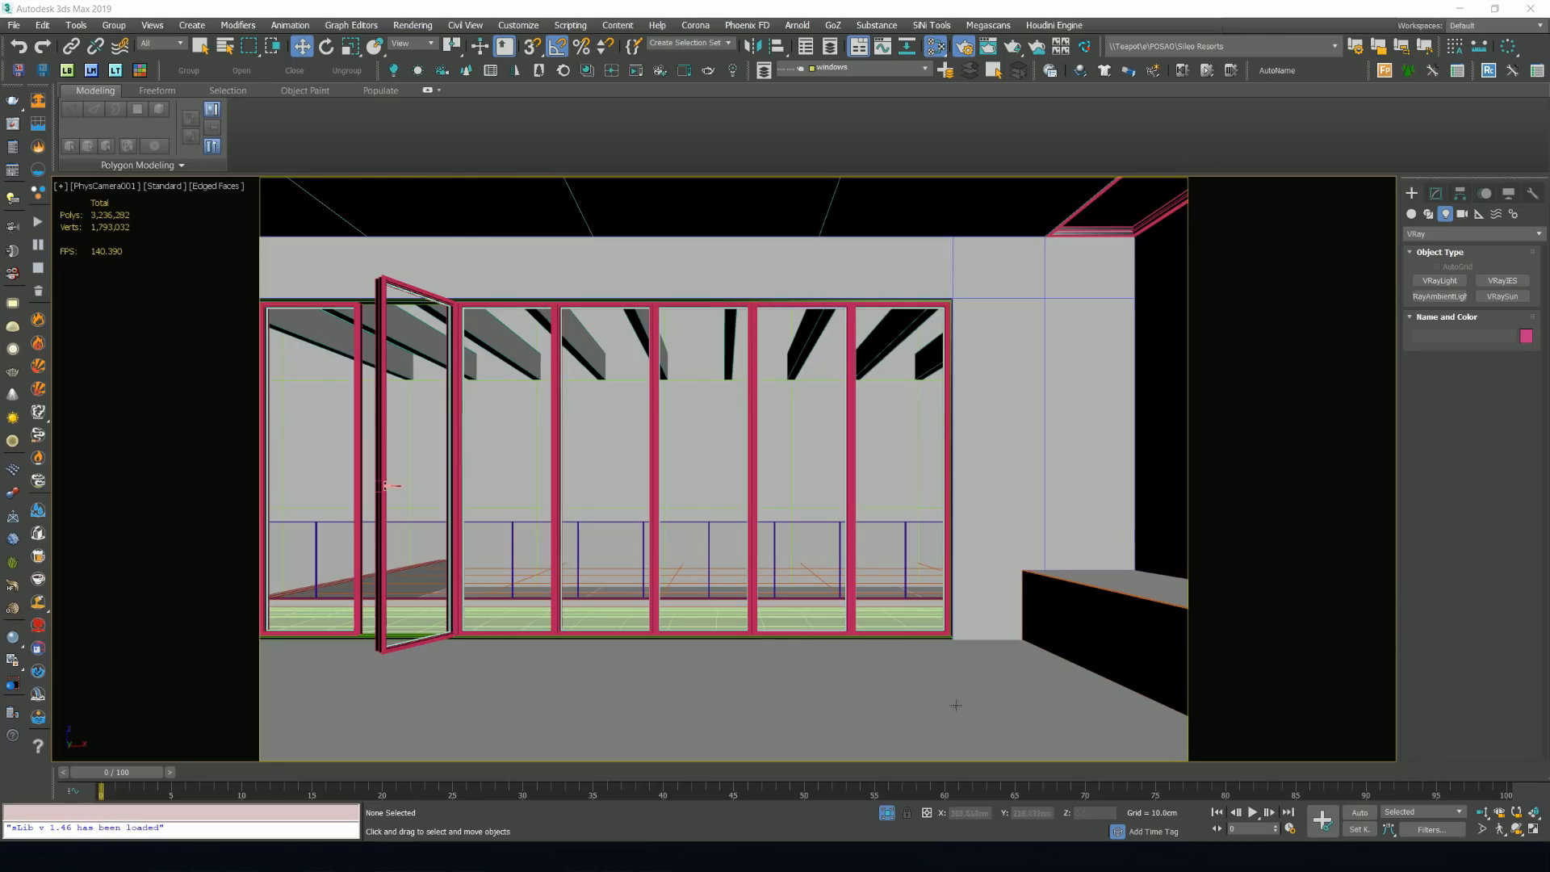
Collapse the ribbon and place a VRaySun in the top view aimed diagonally at the window wall, replacing the existing environment map with V-Ray Sky.
click(427, 90)
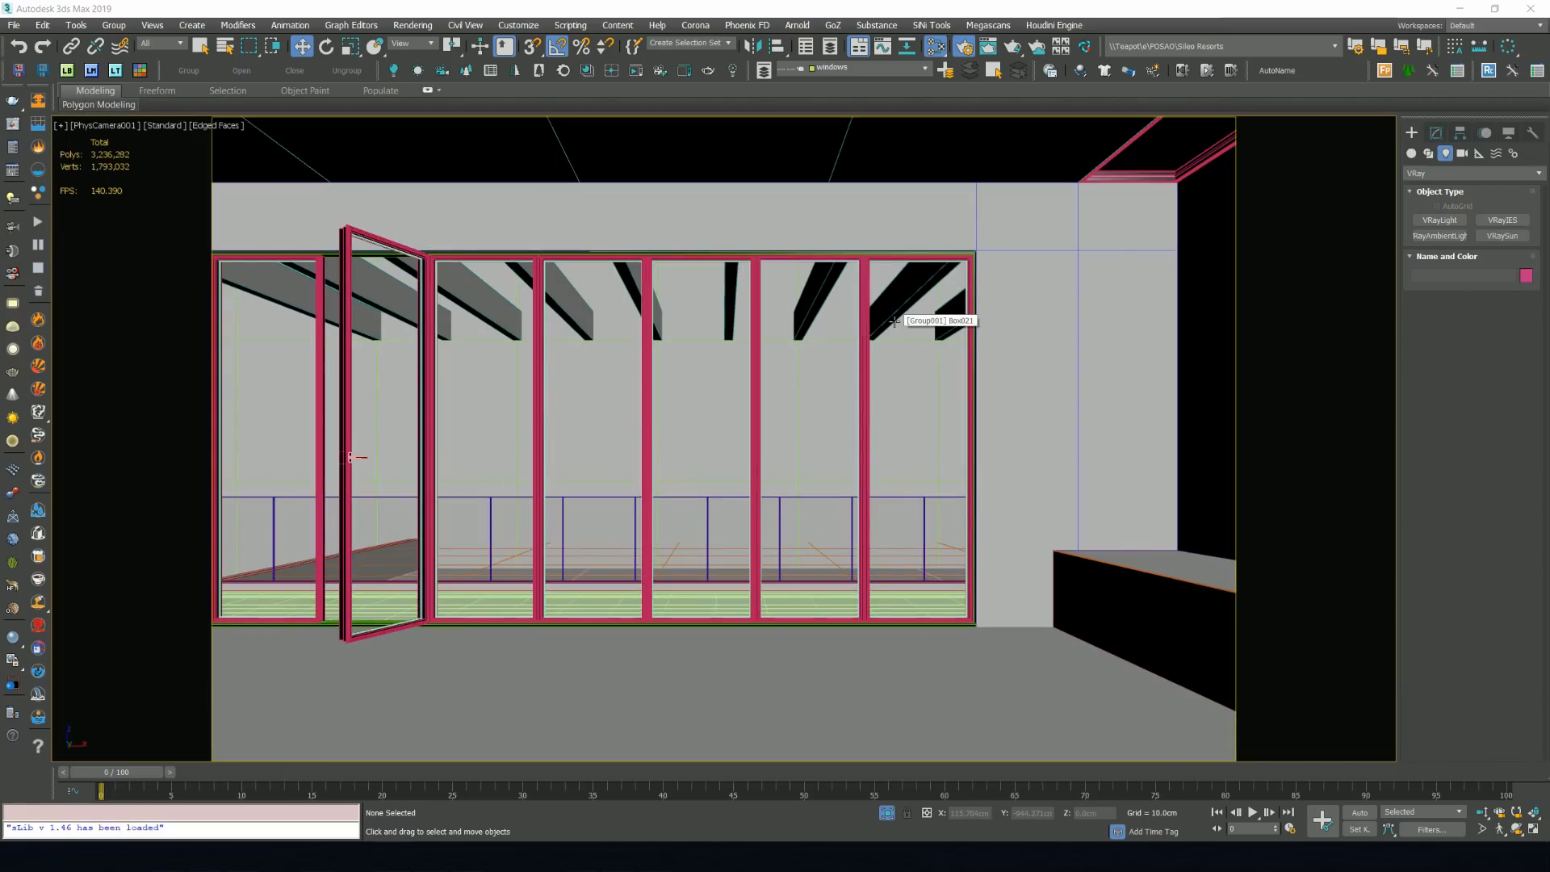
key(t)
key(z)
alt+middle_drag(714, 593, 745, 549)
key(t)
scroll(710, 519, up, 3)
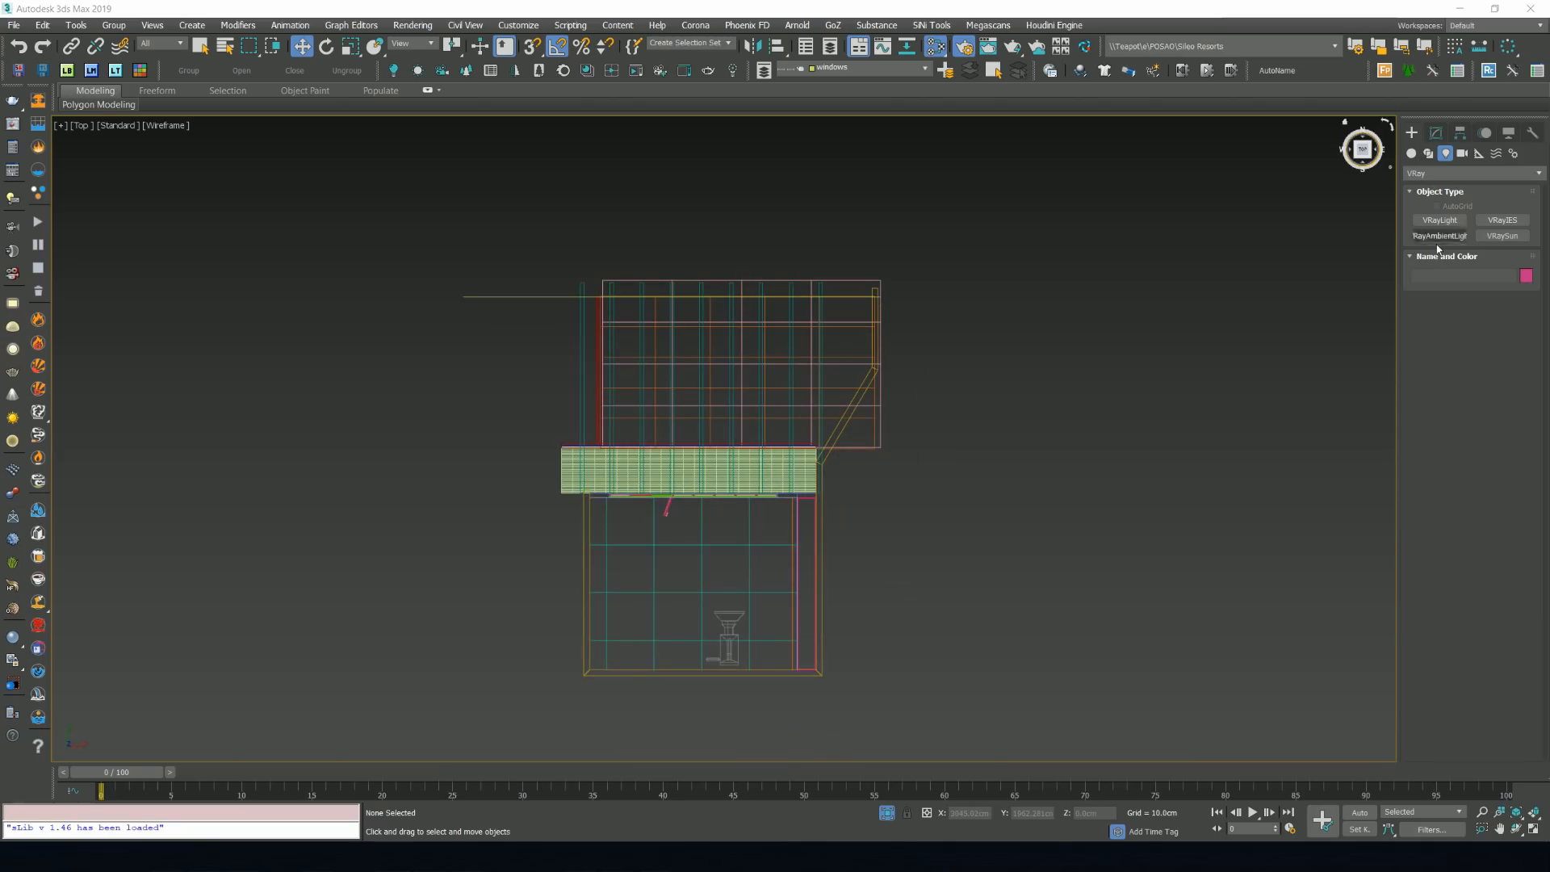
click(1499, 237)
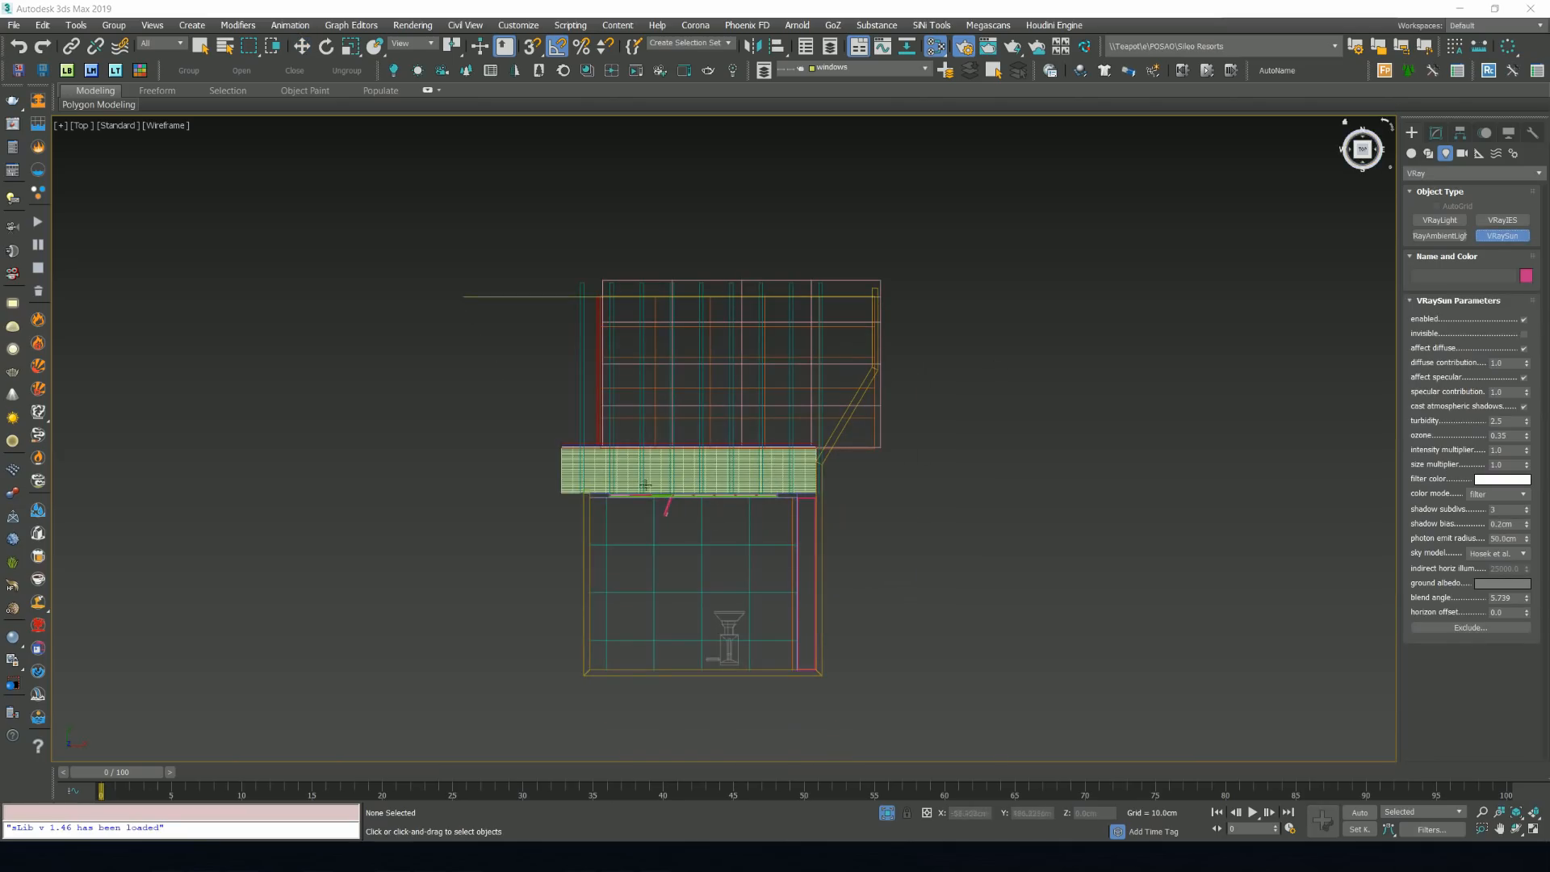
scroll(660, 471, up, 2)
drag(445, 296, 726, 502)
click(830, 481)
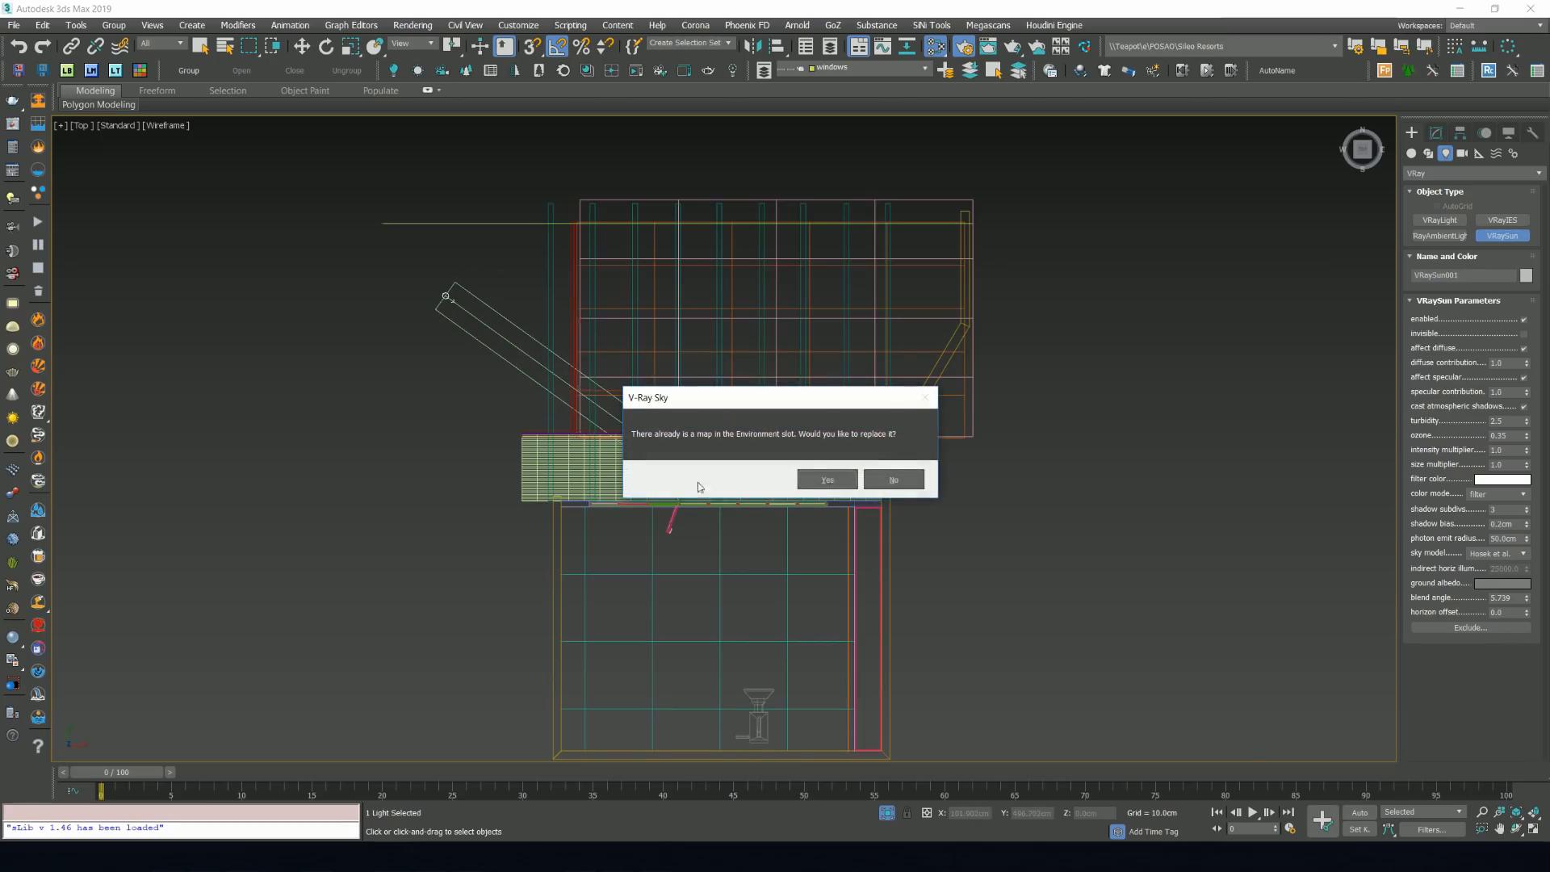
click(828, 480)
Raise the VRaySun above the building to a height of about 475 cm and start an interactive V-Ray render.
key(p)
alt+middle_drag(473, 477, 557, 363)
key(w)
drag(587, 331, 586, 243)
alt+middle_drag(588, 339, 571, 372)
key(c)
key(shift+q)
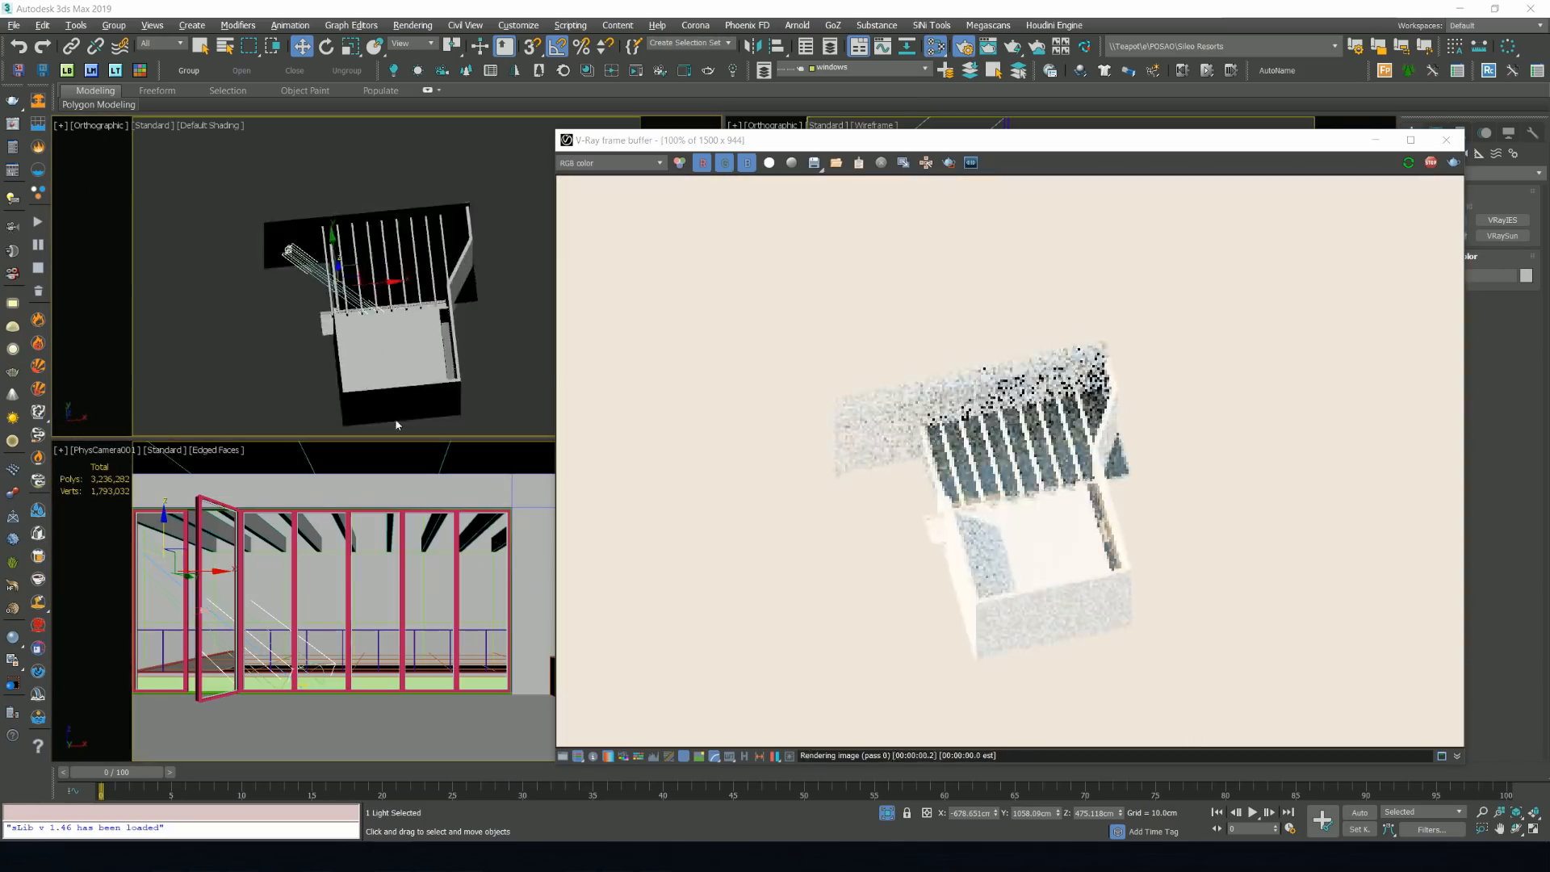
Render the camera view and reposition the sun horizontally to about X -987 cm, Y 1165 cm.
alt+middle_drag(396, 424, 390, 448)
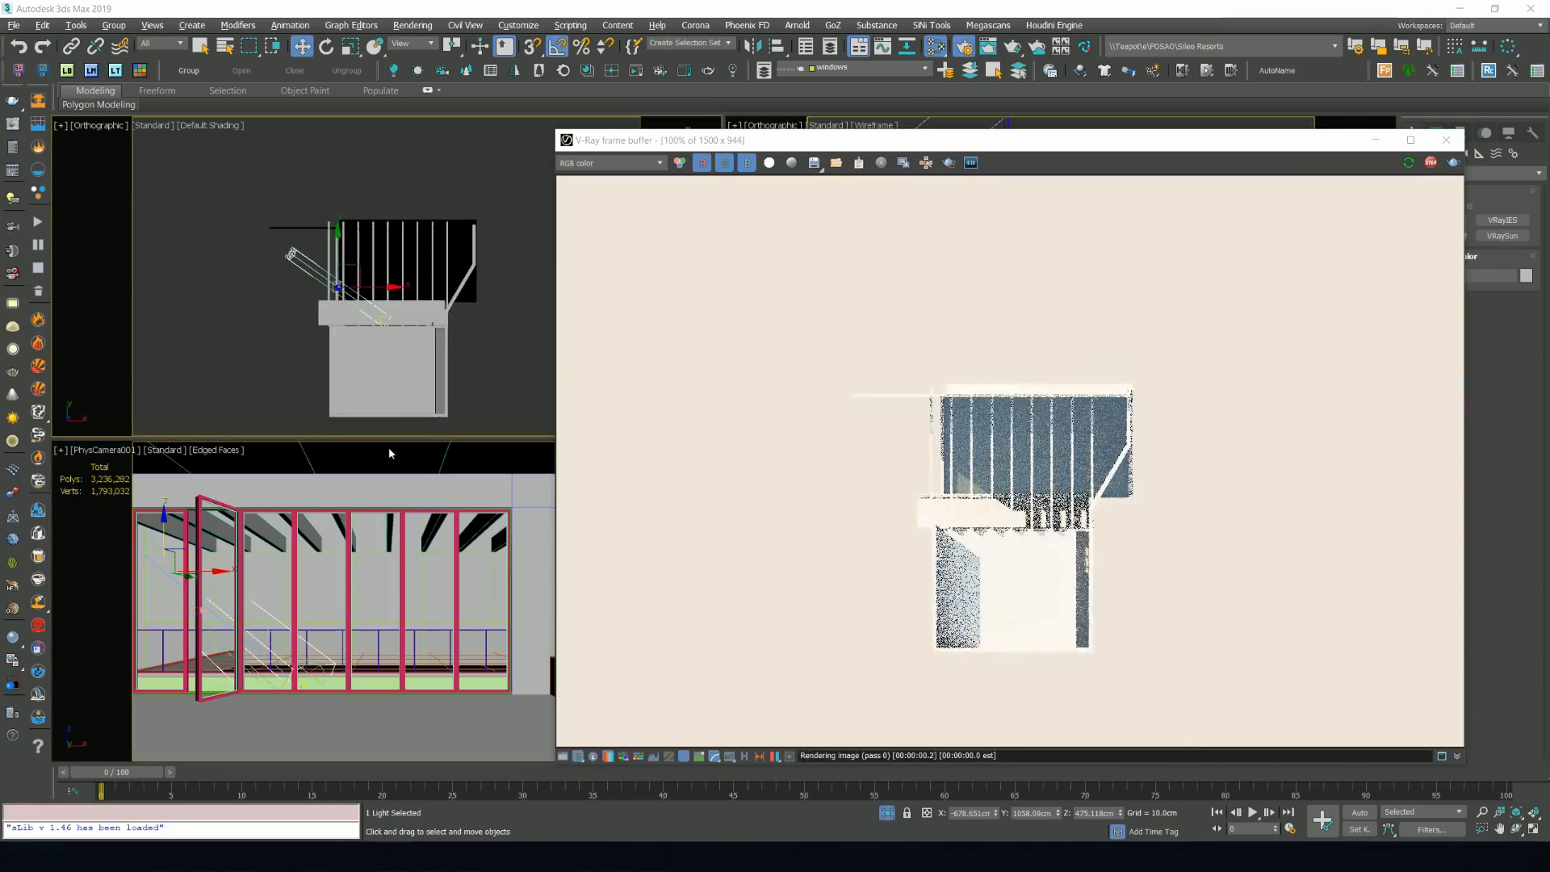
scroll(407, 387, up, 2)
drag(361, 244, 207, 271)
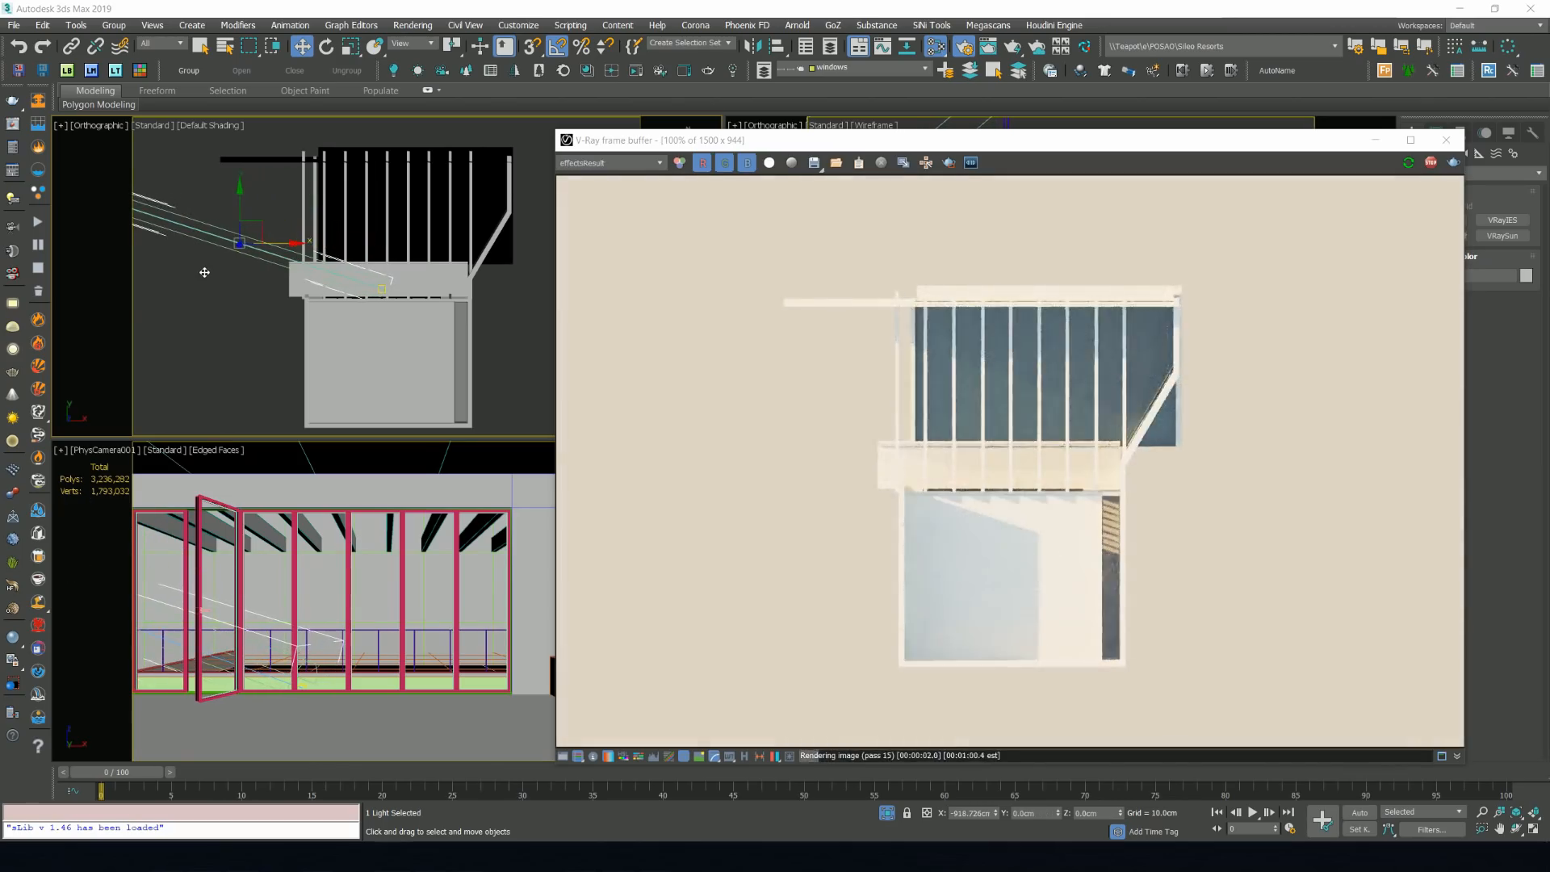
right_click(536, 467)
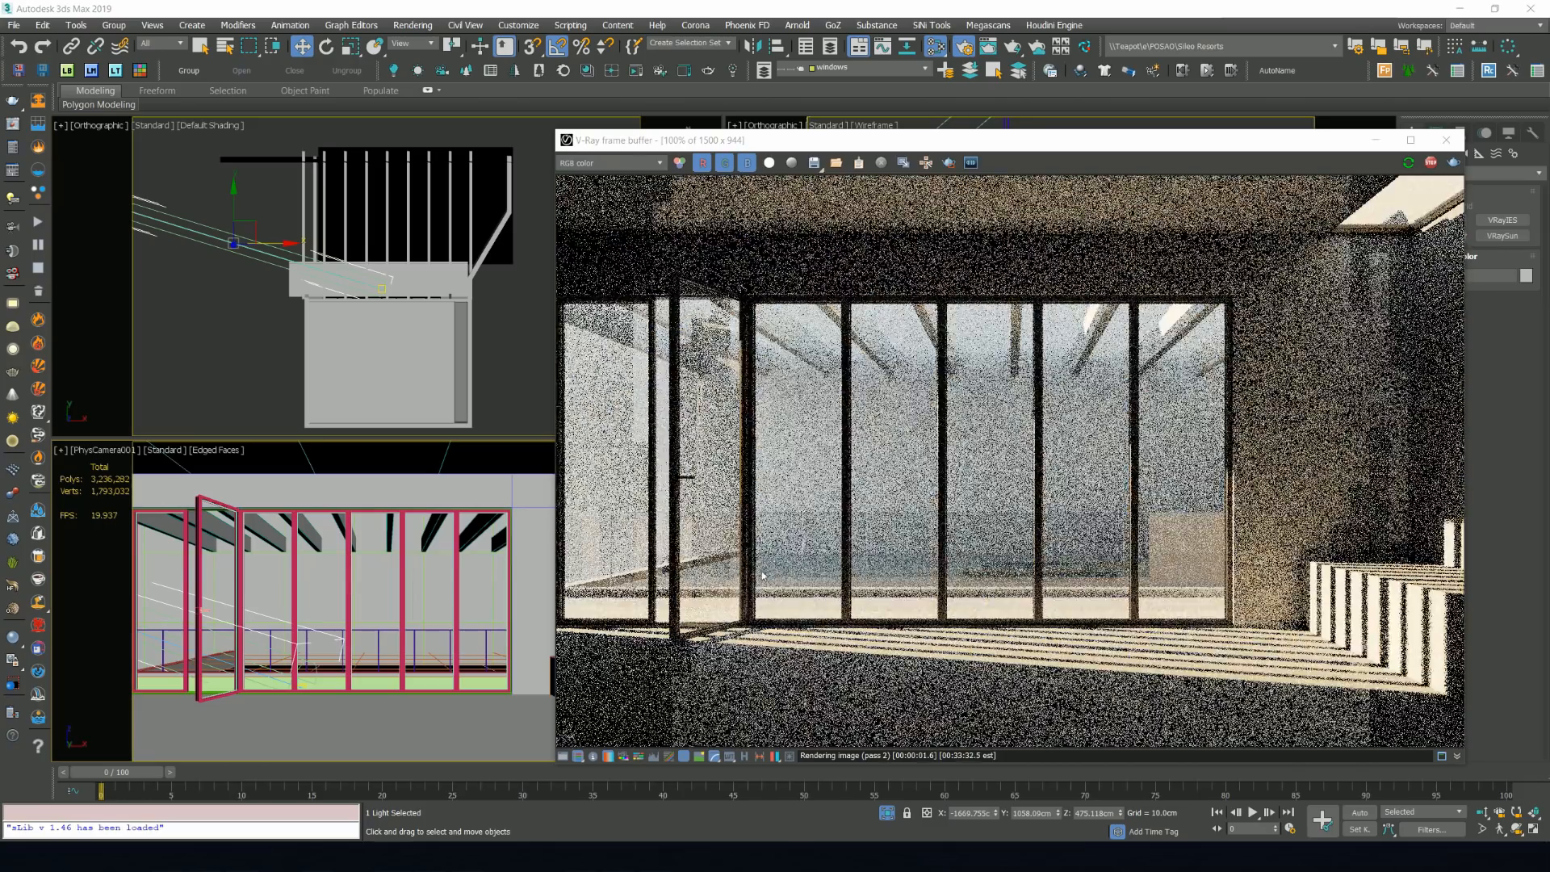
drag(129, 214, 339, 236)
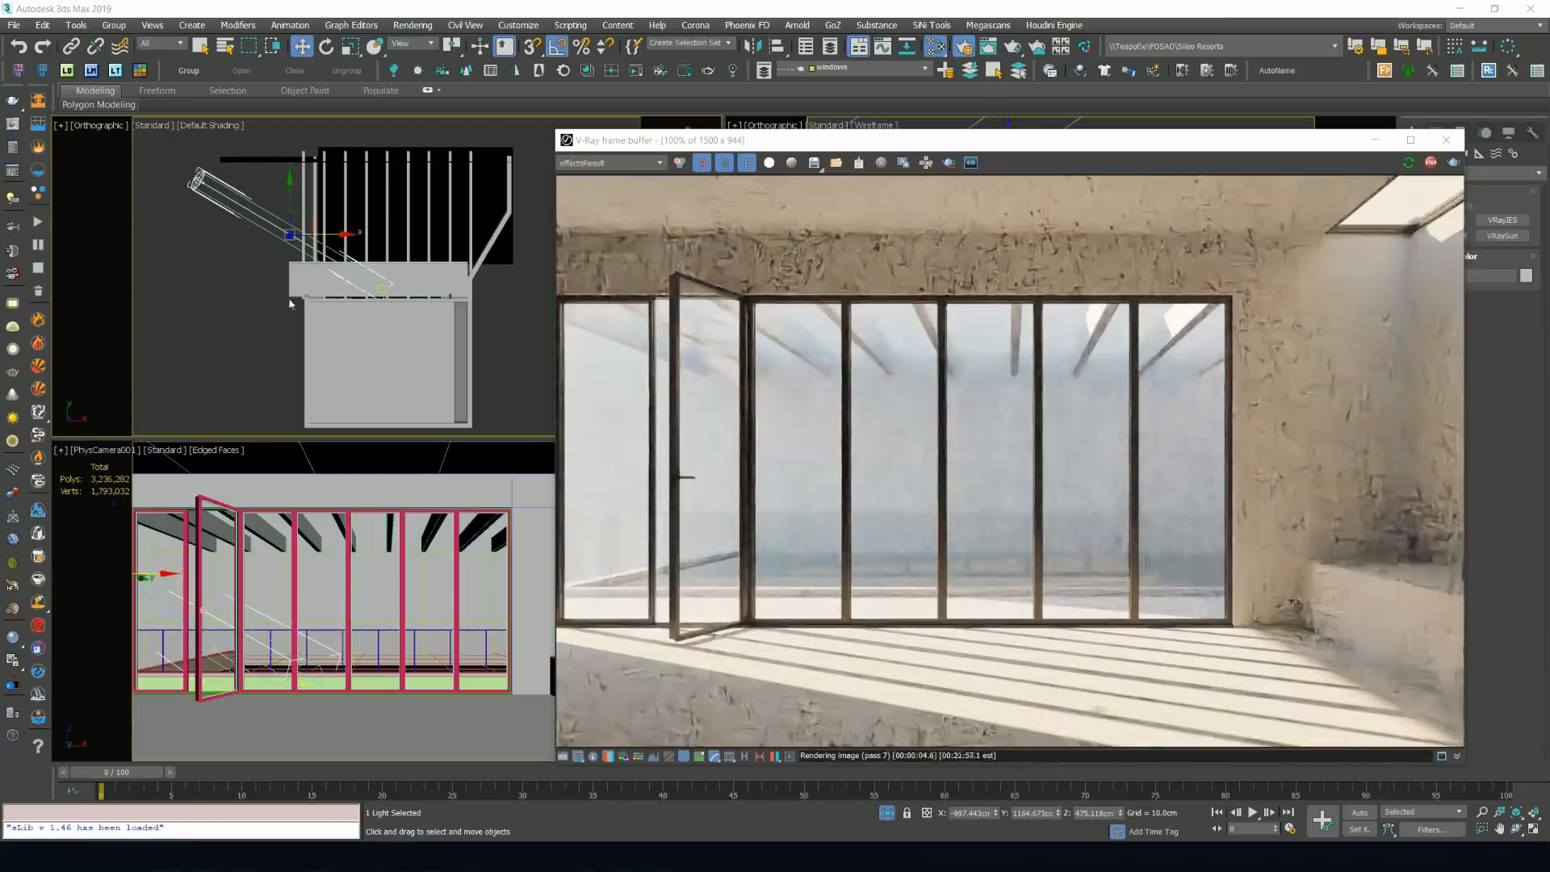
Raise the sun vertically to about 862 cm so its light falls more steeply through the windows.
key(f)
scroll(260, 332, down, 4)
key(F4)
alt+middle_drag(265, 304, 317, 292)
scroll(317, 290, up, 4)
drag(319, 287, 321, 226)
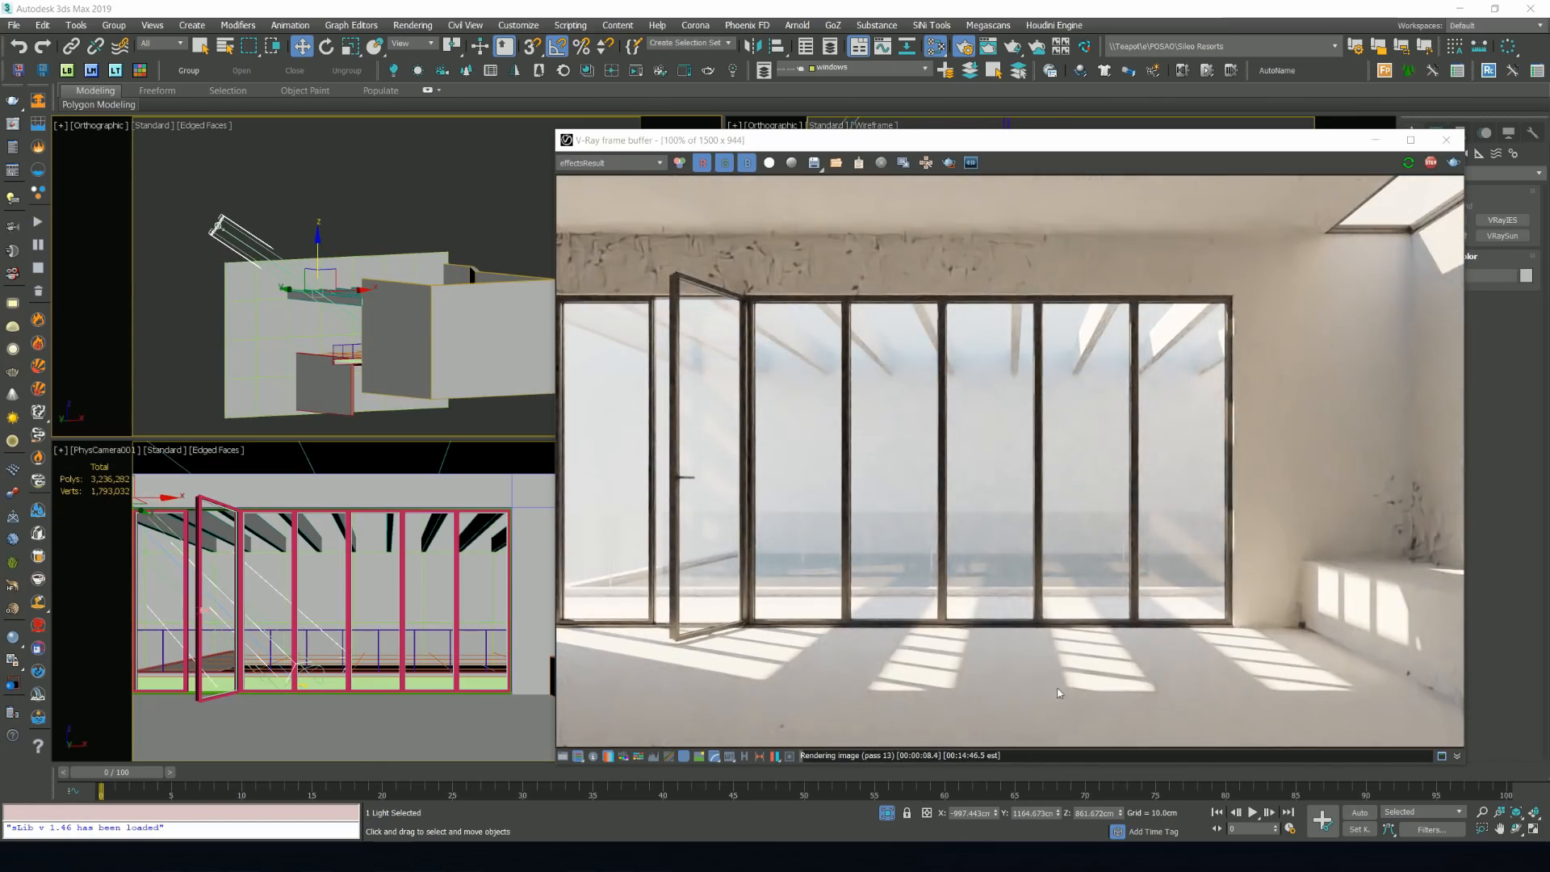
Soften the sun's shadows by trying a size multiplier of 3 and settling on 6, and stop the interactive render.
drag(1033, 140, 924, 126)
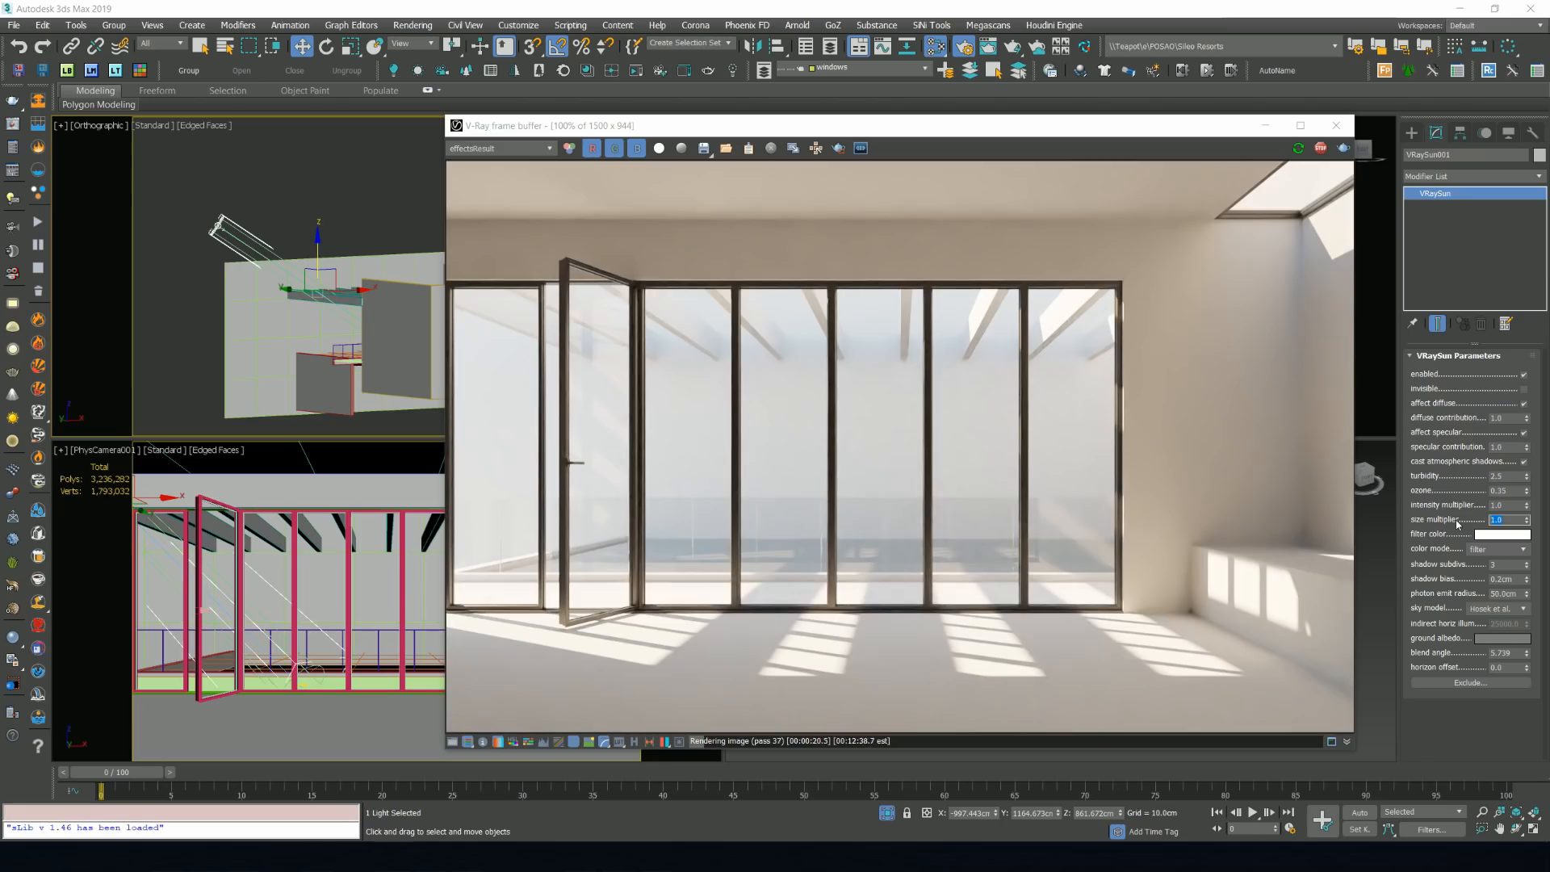
text(3)
key(Return)
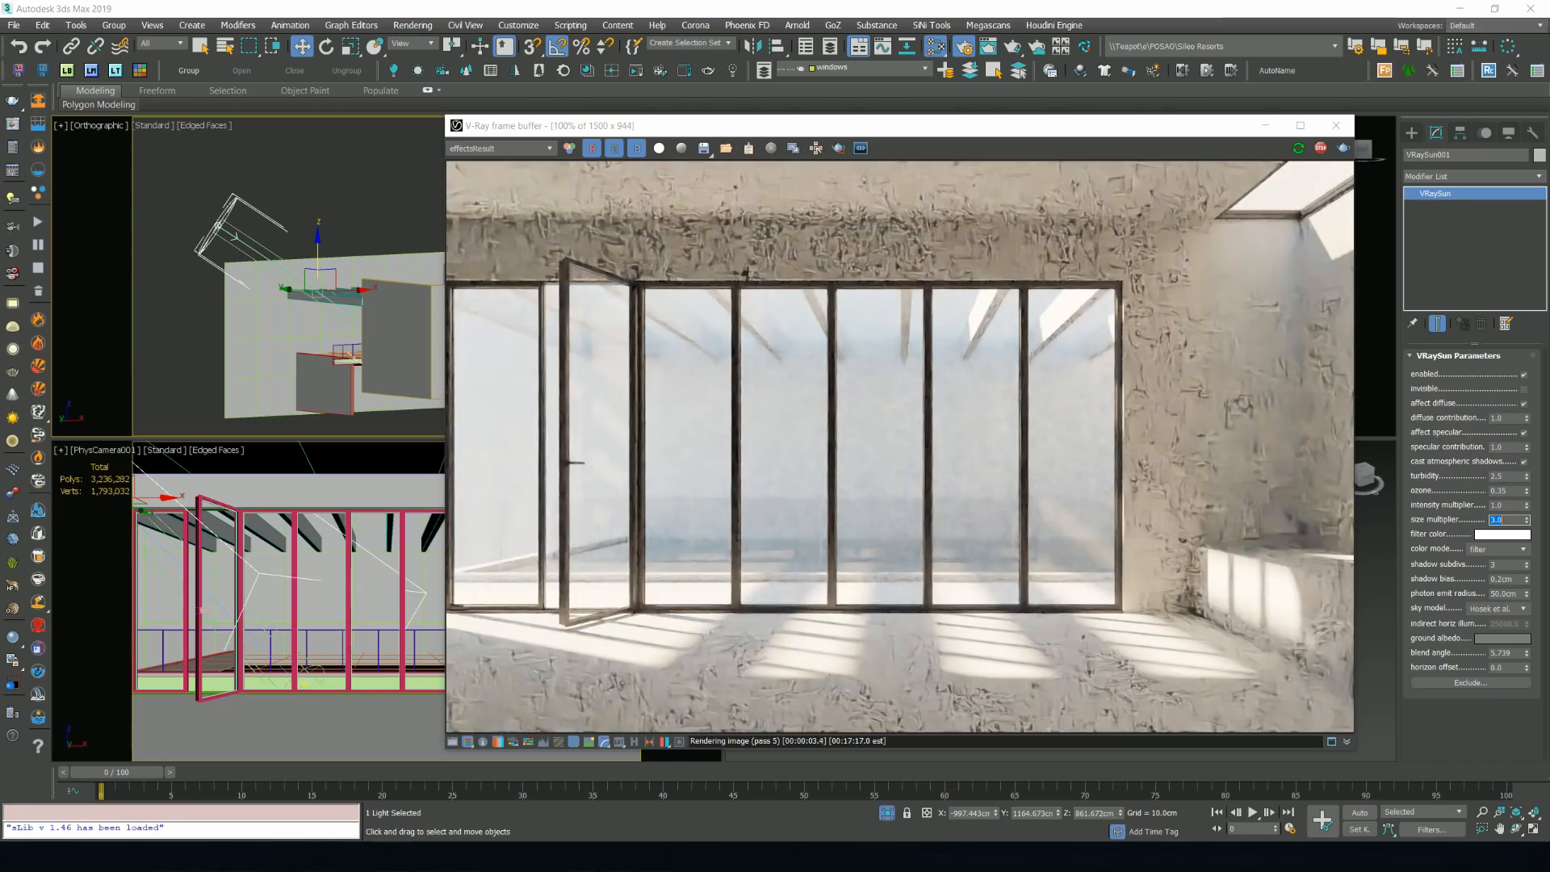
text(6)
key(Return)
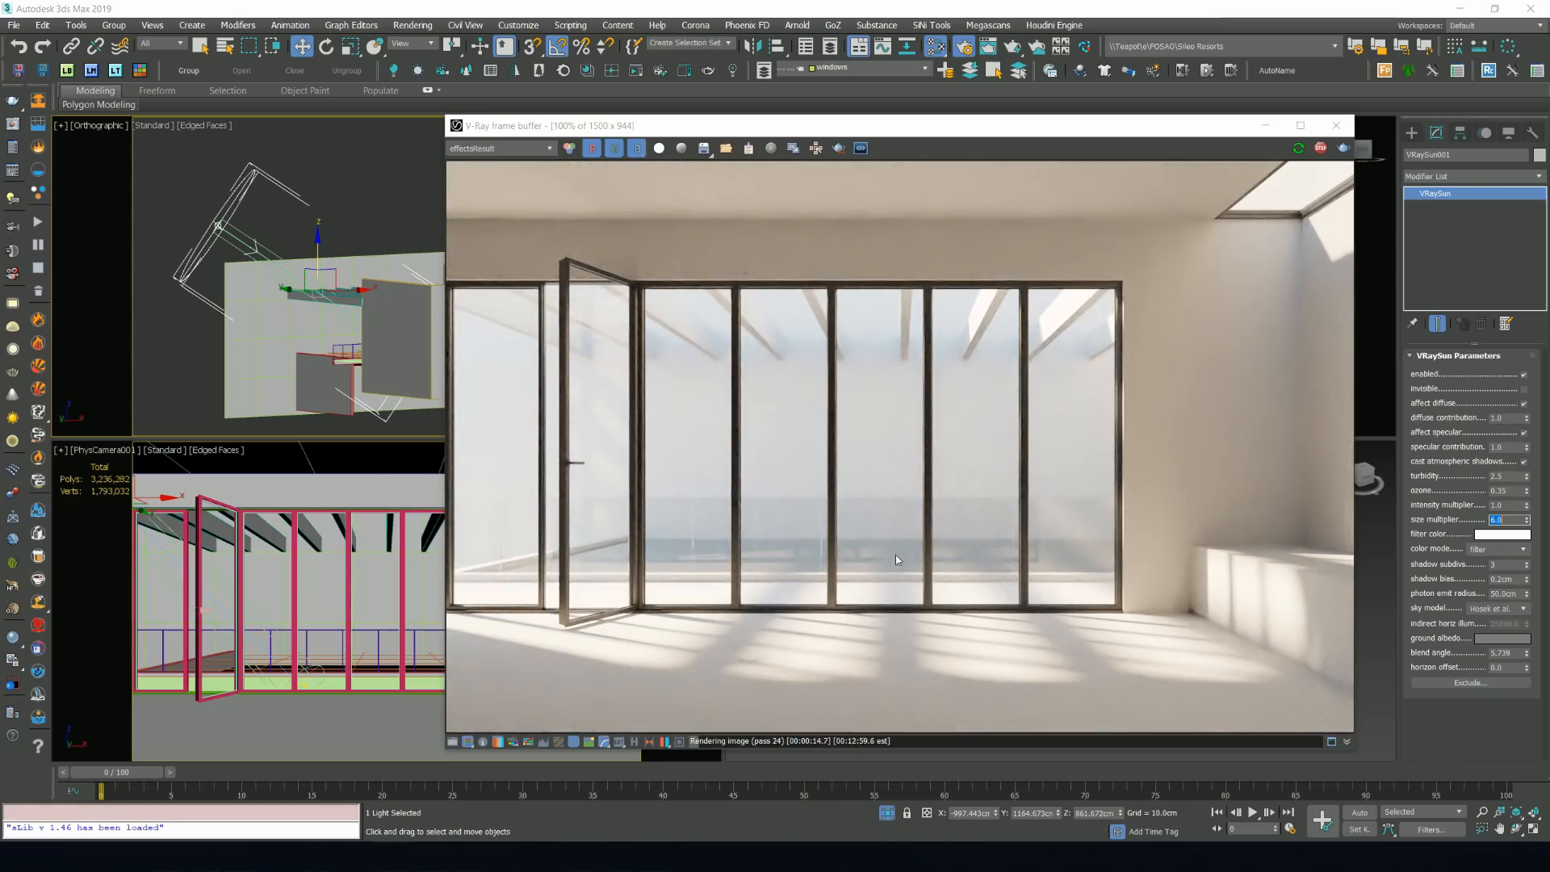
click(1320, 148)
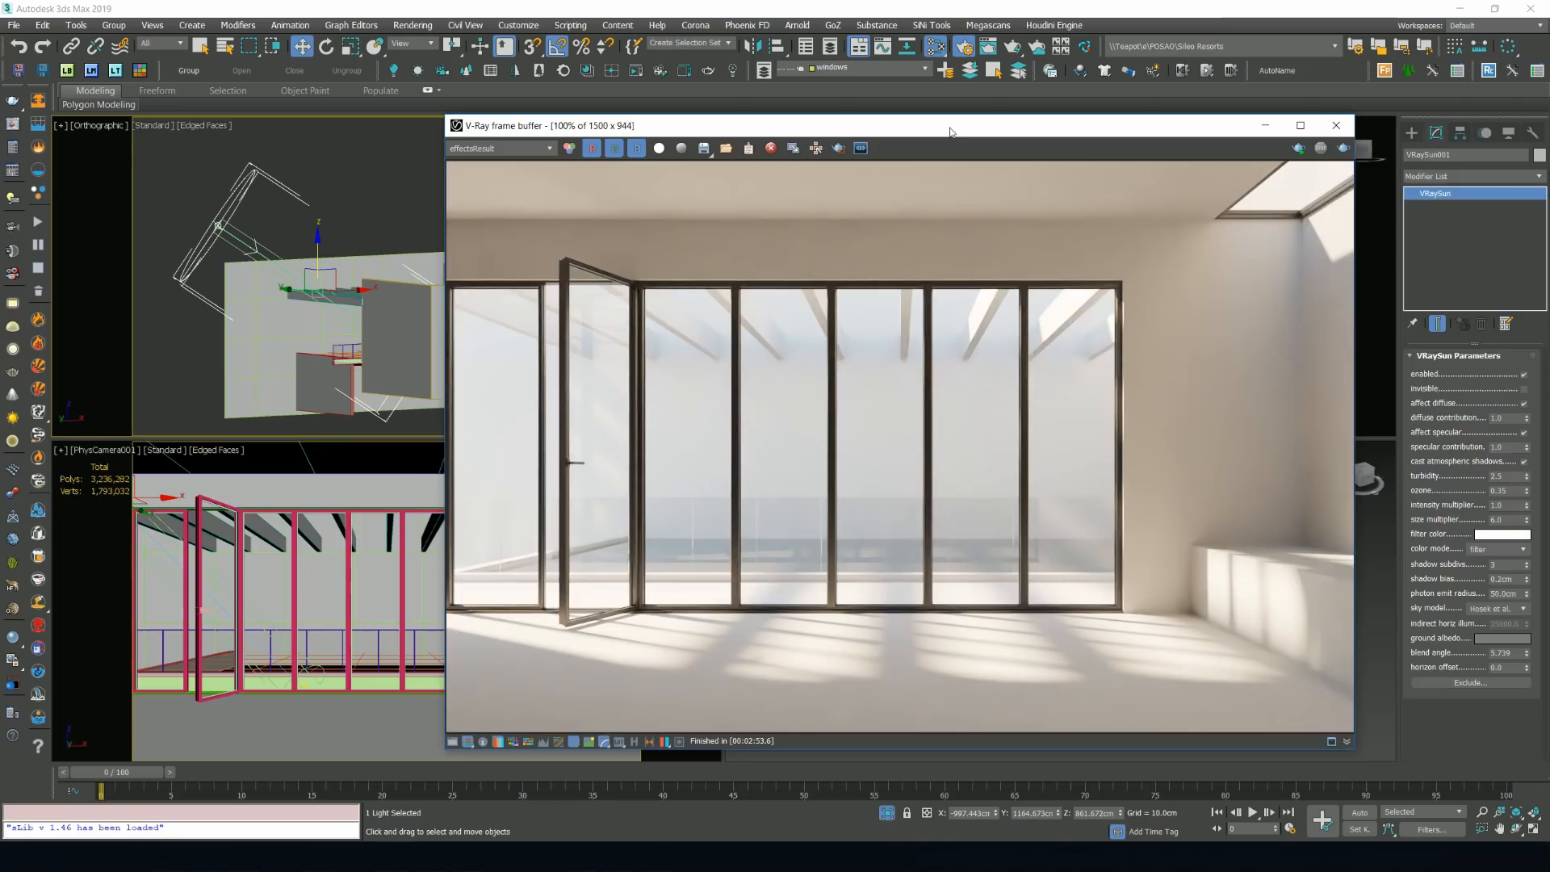
Isolate a single window panel group and show it in a maximized front view.
drag(950, 131, 1549, 165)
alt+middle_drag(470, 327, 442, 357)
scroll(321, 348, up, 6)
click(369, 311)
right_click(369, 313)
click(395, 249)
key(alt+w)
scroll(441, 357, down, 2)
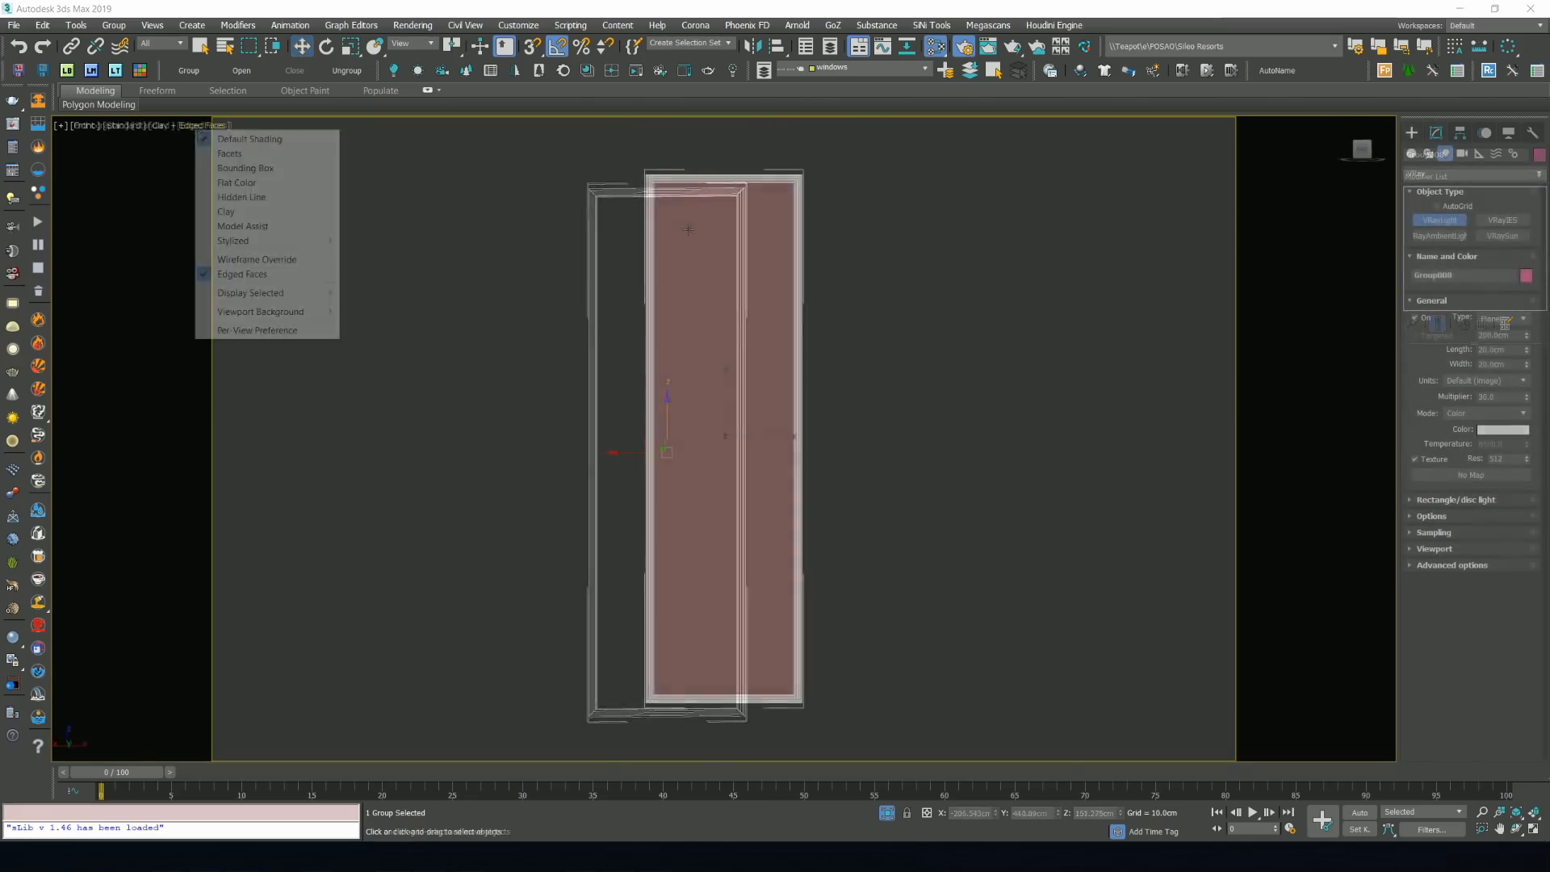
Draw a plane VRayLight over the window panel, centre it horizontally, and set its length to 75 cm and width to about 150 cm.
drag(687, 229, 777, 666)
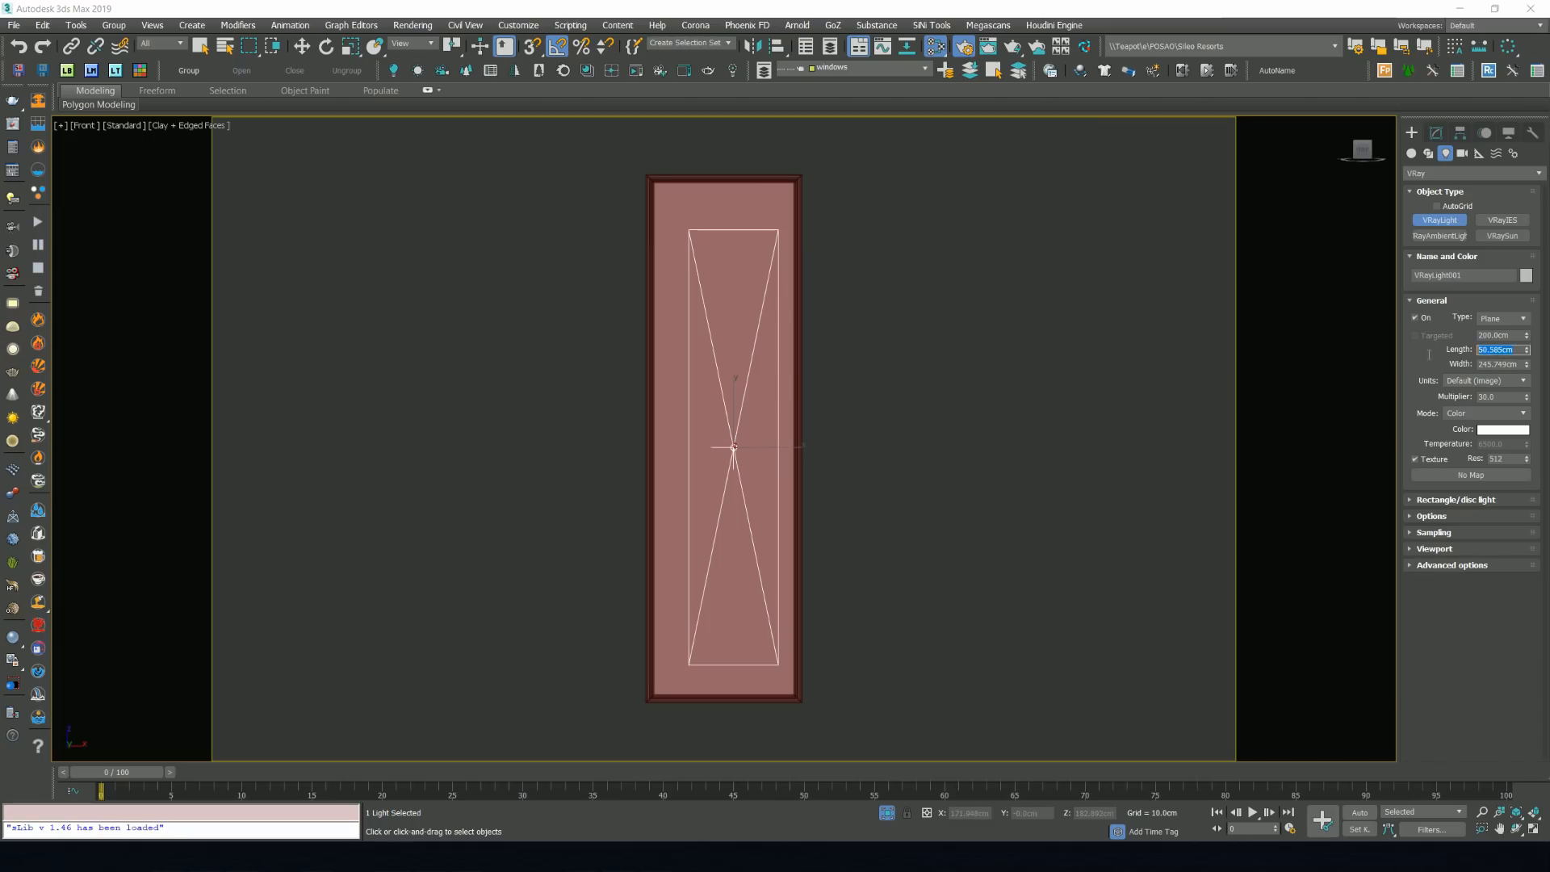
text(75)
key(Return)
middle_drag(872, 428, 881, 422)
key(w)
drag(794, 446, 785, 446)
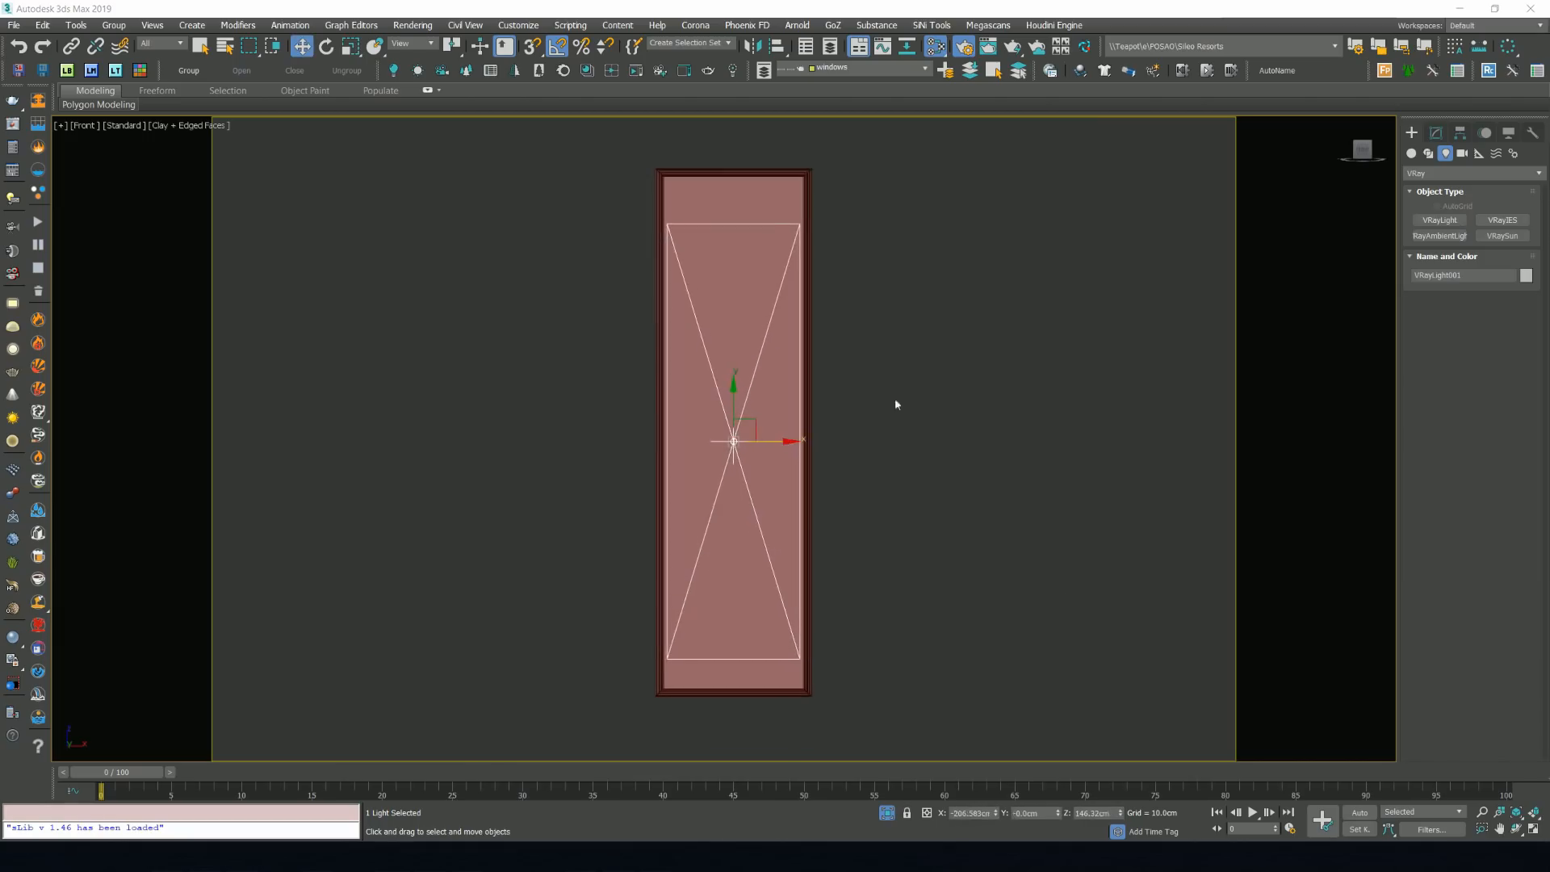
click(1436, 132)
drag(1525, 419, 1517, 452)
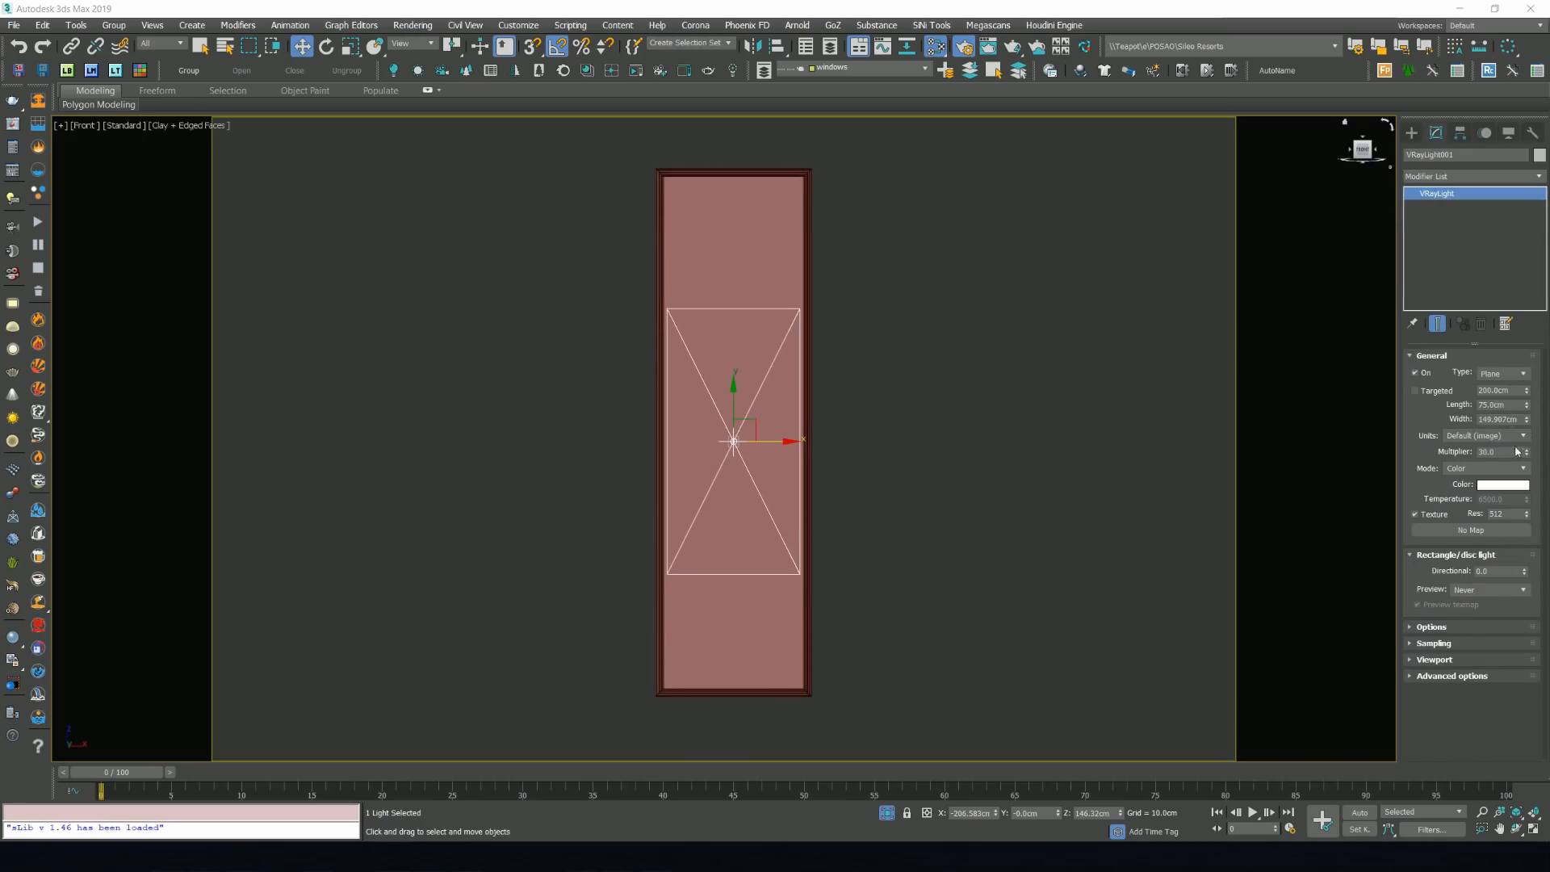
Copy the plane light sideways in the top view to form a row of lights along the window wall.
alt+middle_drag(1261, 459, 788, 457)
key(t)
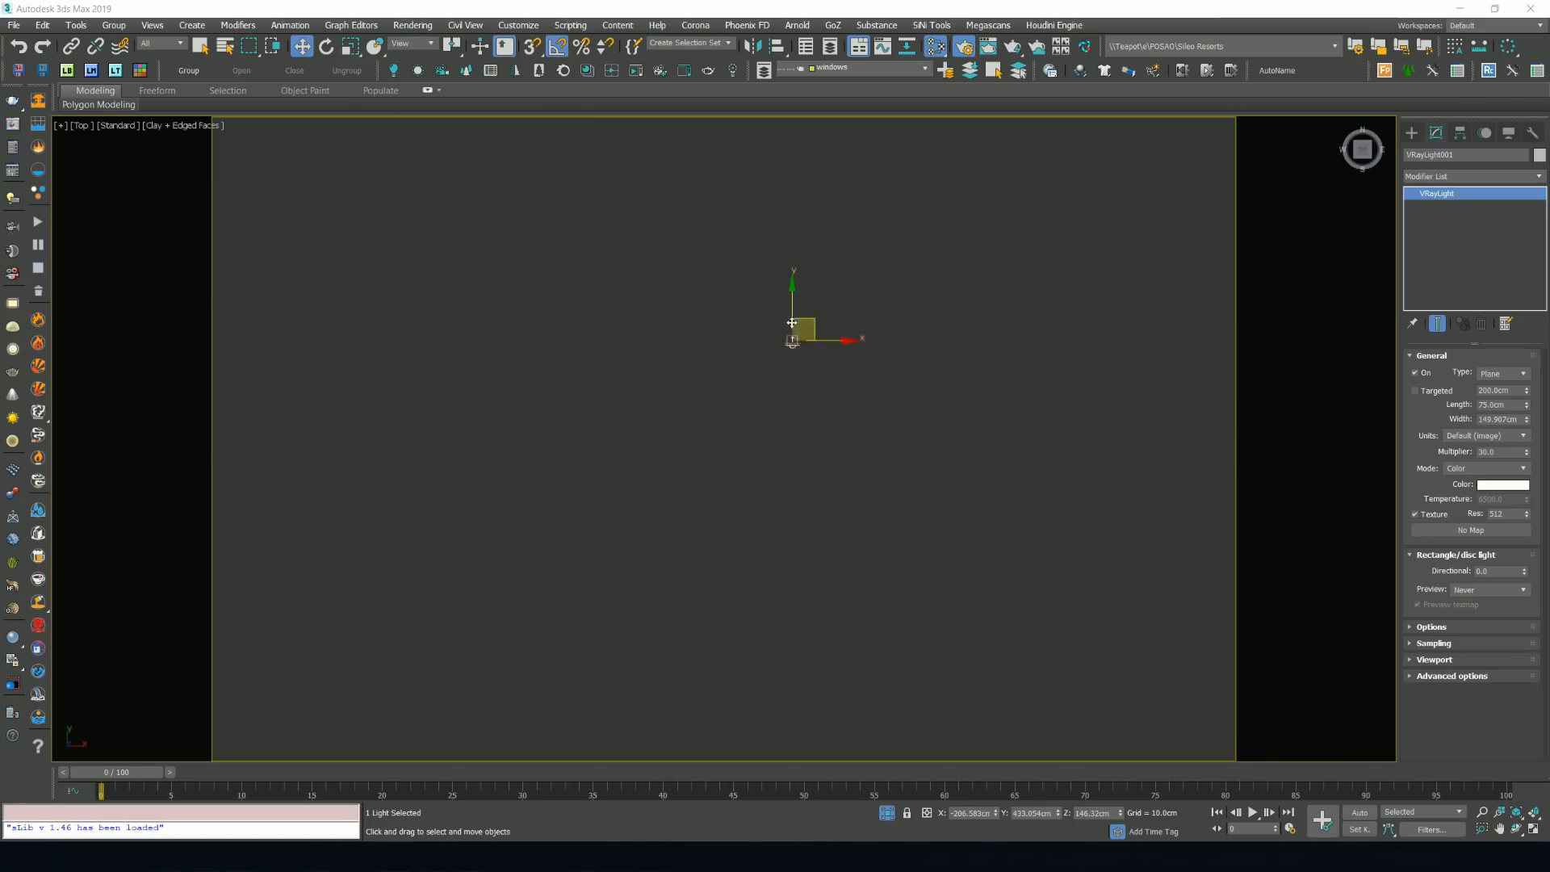
scroll(791, 322, up, 5)
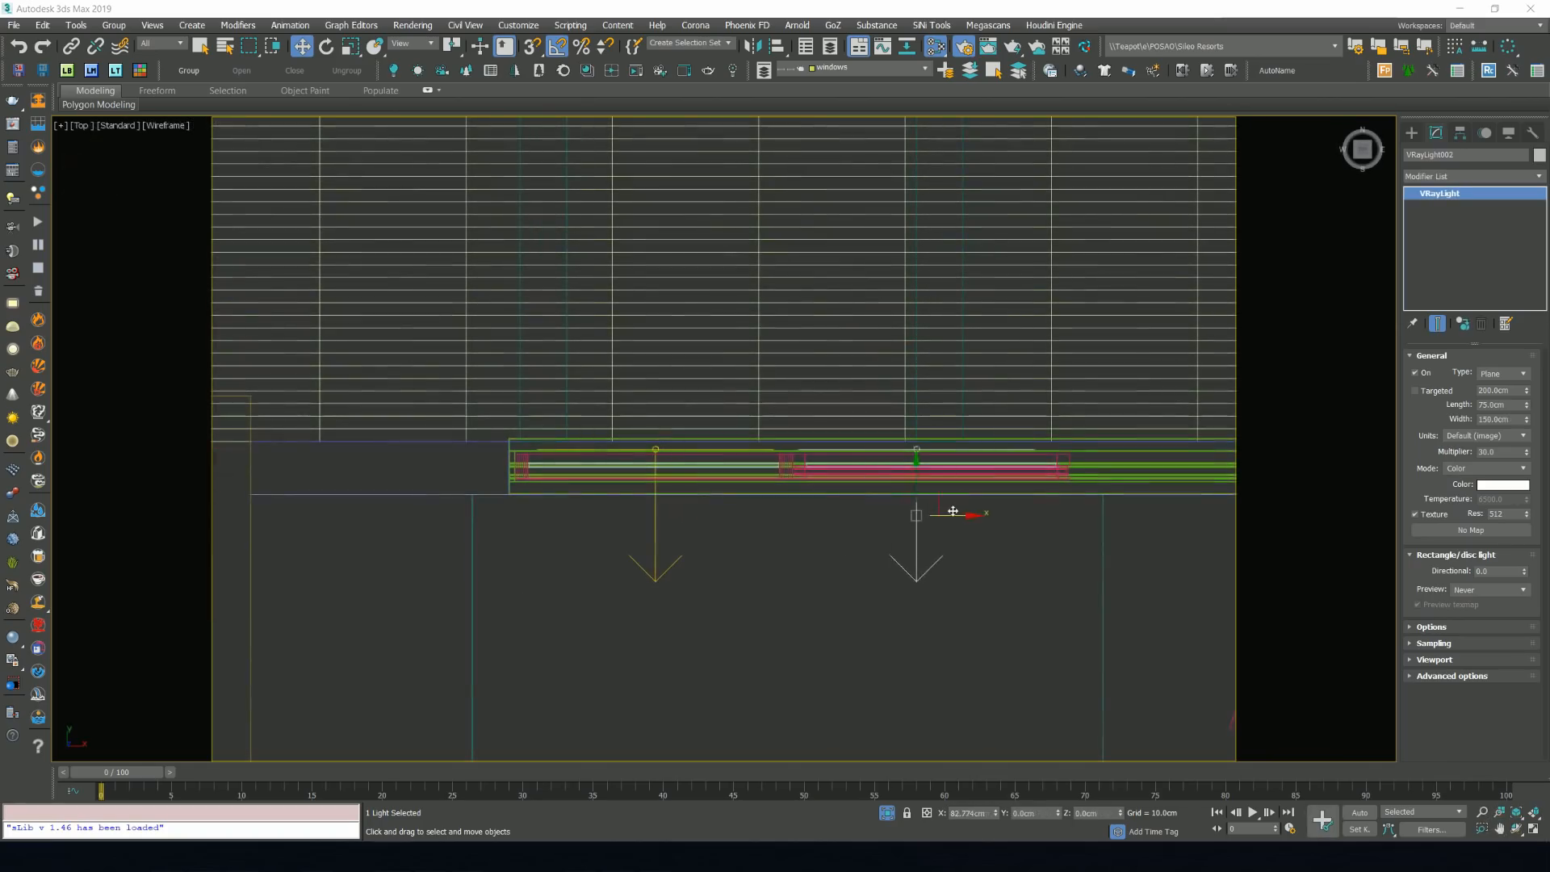
shift+drag(953, 511, 964, 511)
click(778, 489)
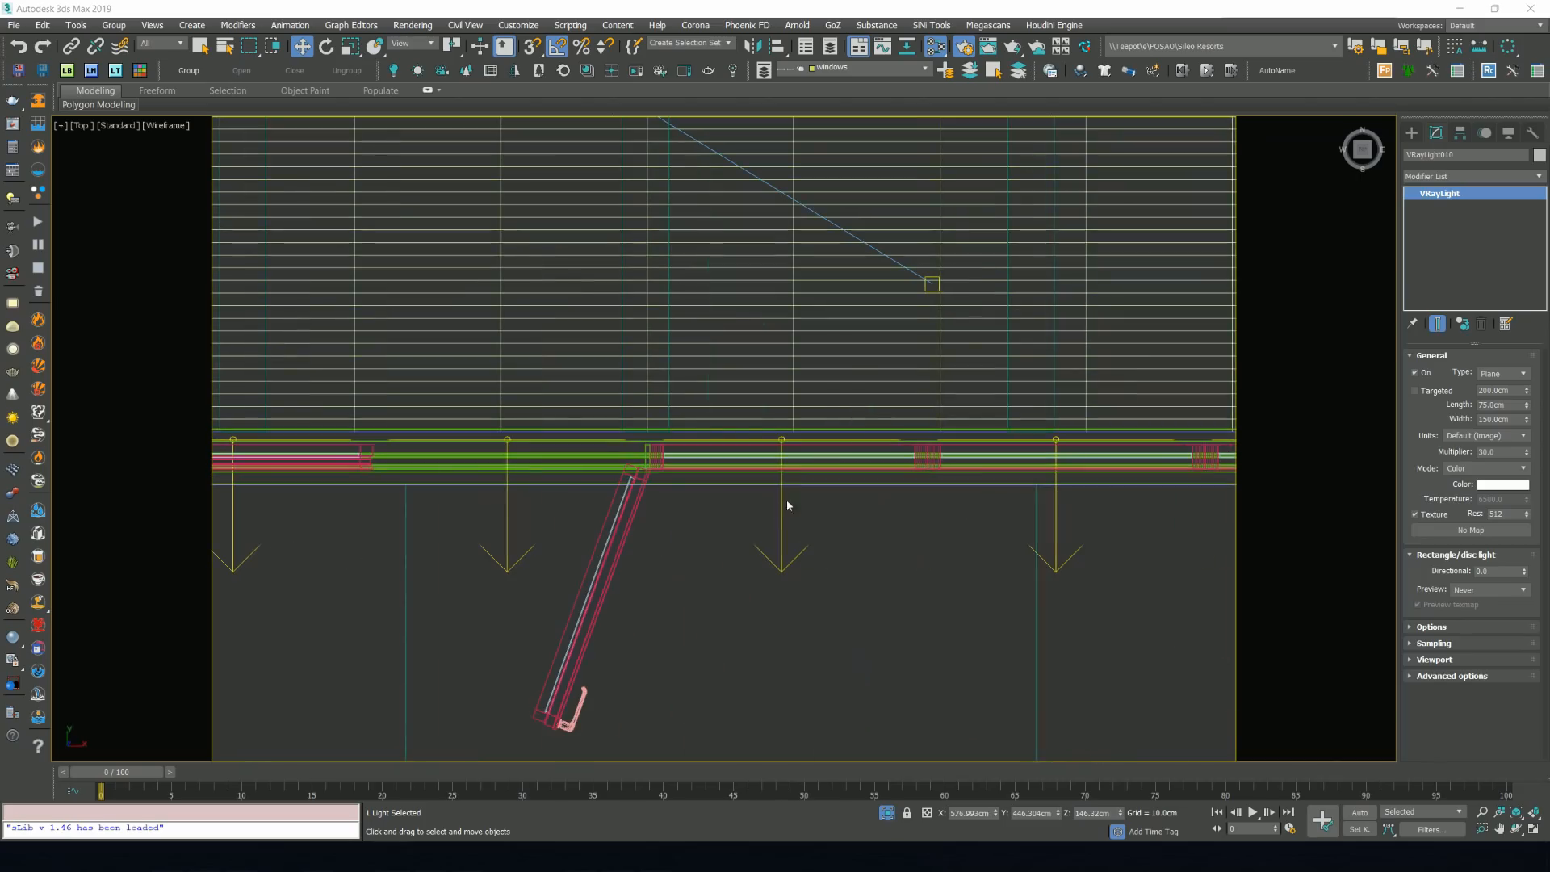
Shift the copied lights individually along the wall so each one is centred on its window panel.
click(784, 499)
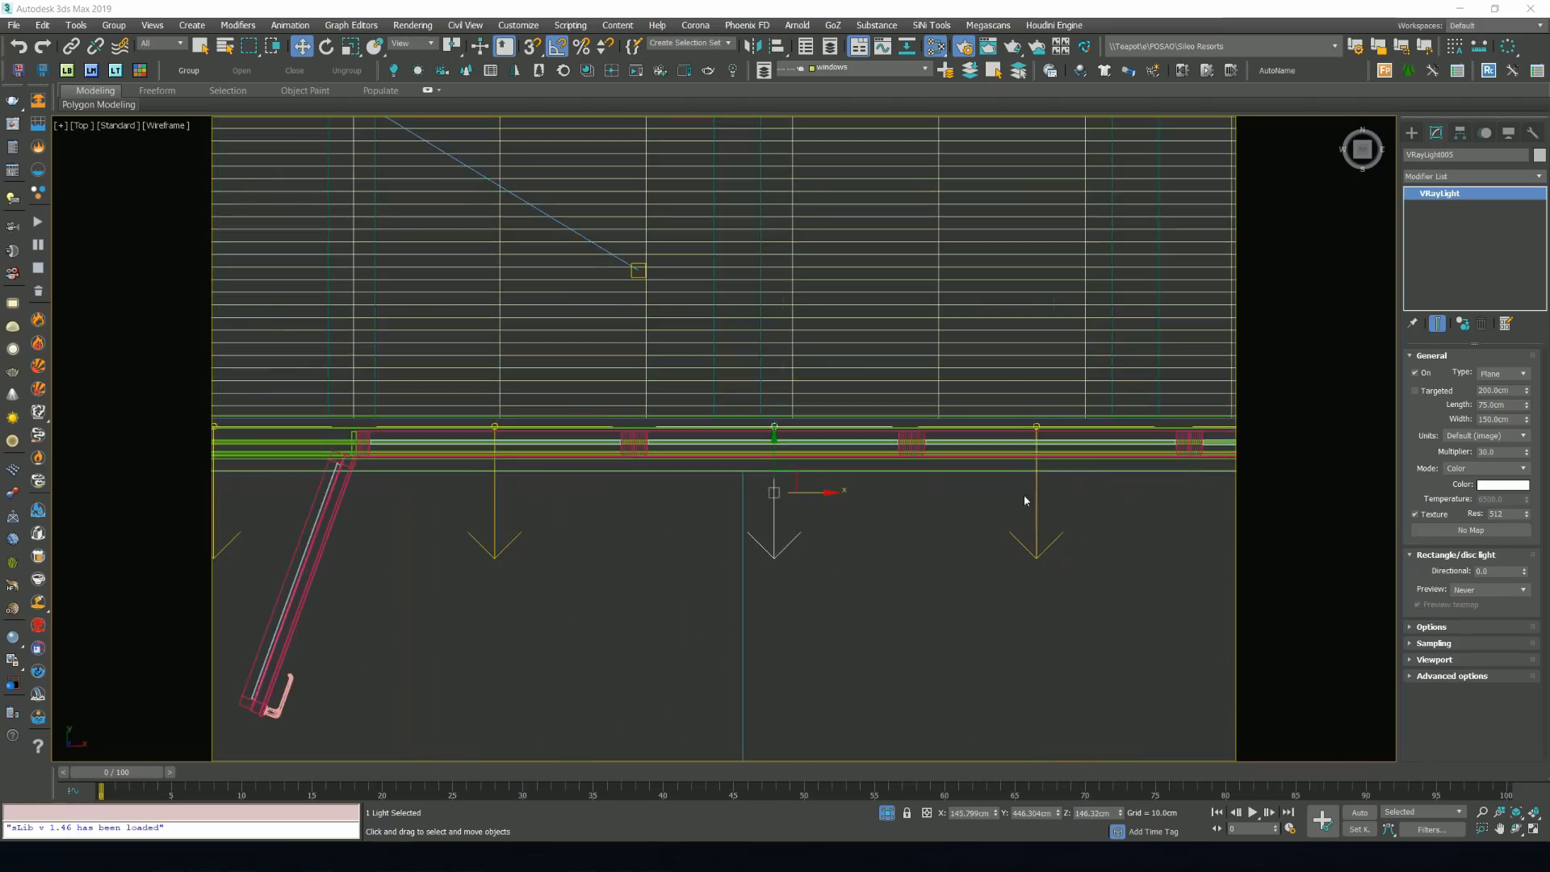
drag(1036, 495, 1051, 495)
middle_drag(1146, 492, 749, 477)
drag(916, 482, 931, 481)
middle_drag(1017, 476, 665, 463)
drag(837, 467, 855, 467)
middle_drag(964, 444, 707, 436)
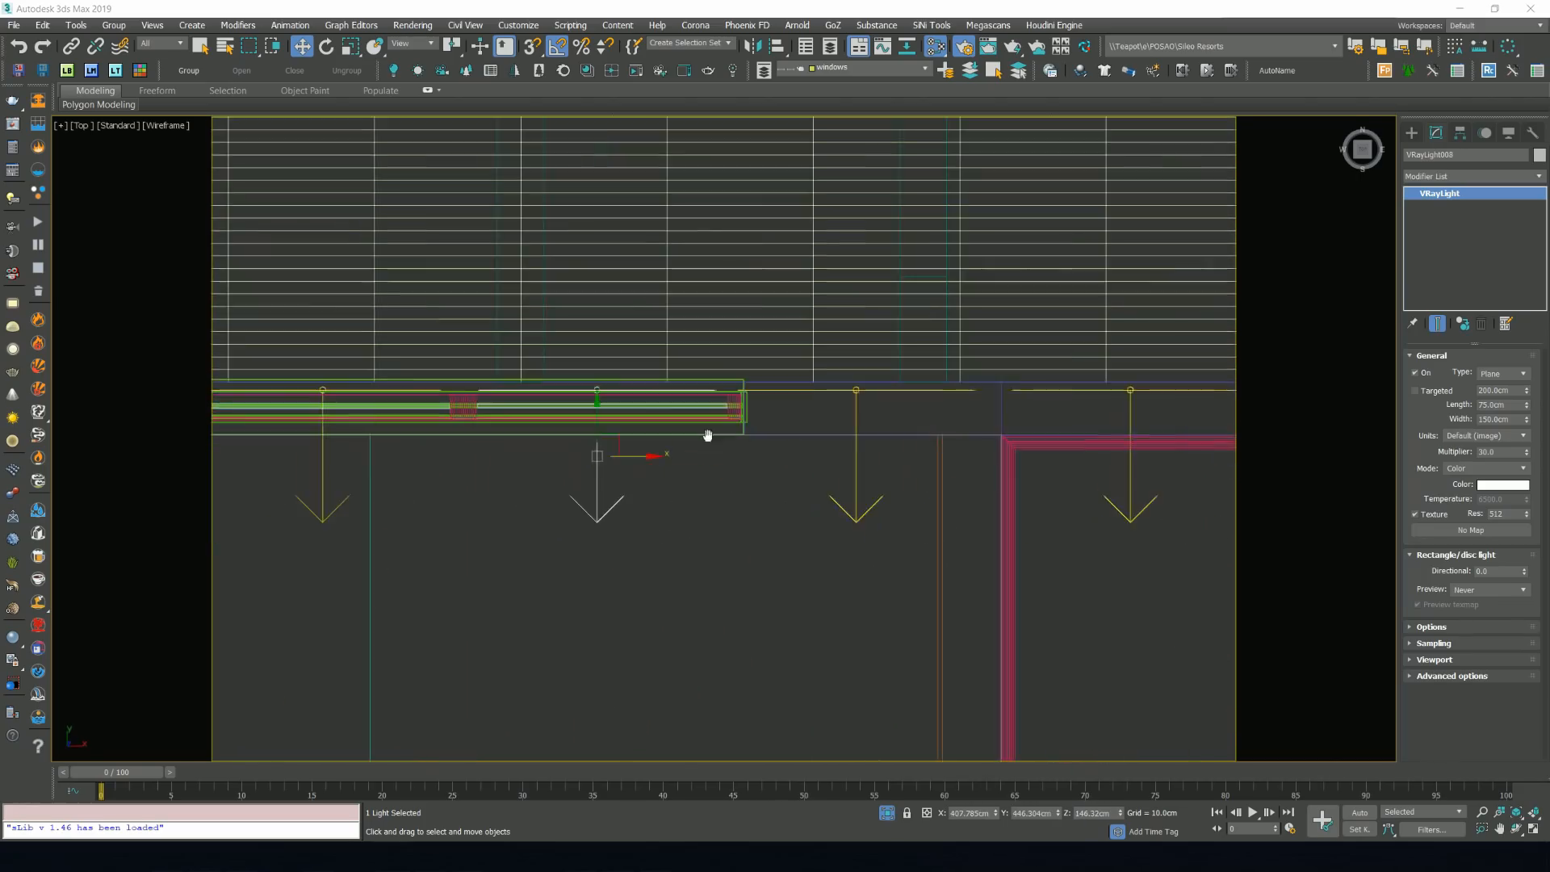
Delete the surplus copied lights that lie beyond the end of the window frame.
click(859, 450)
ctrl+click(1130, 452)
middle_drag(1002, 488, 581, 446)
key(Delete)
scroll(517, 444, down, 2)
middle_drag(355, 448, 871, 385)
middle_drag(371, 355, 941, 388)
middle_drag(449, 382, 621, 393)
Start an interactive render of the camera view and make the window plane lights invisible.
key(c)
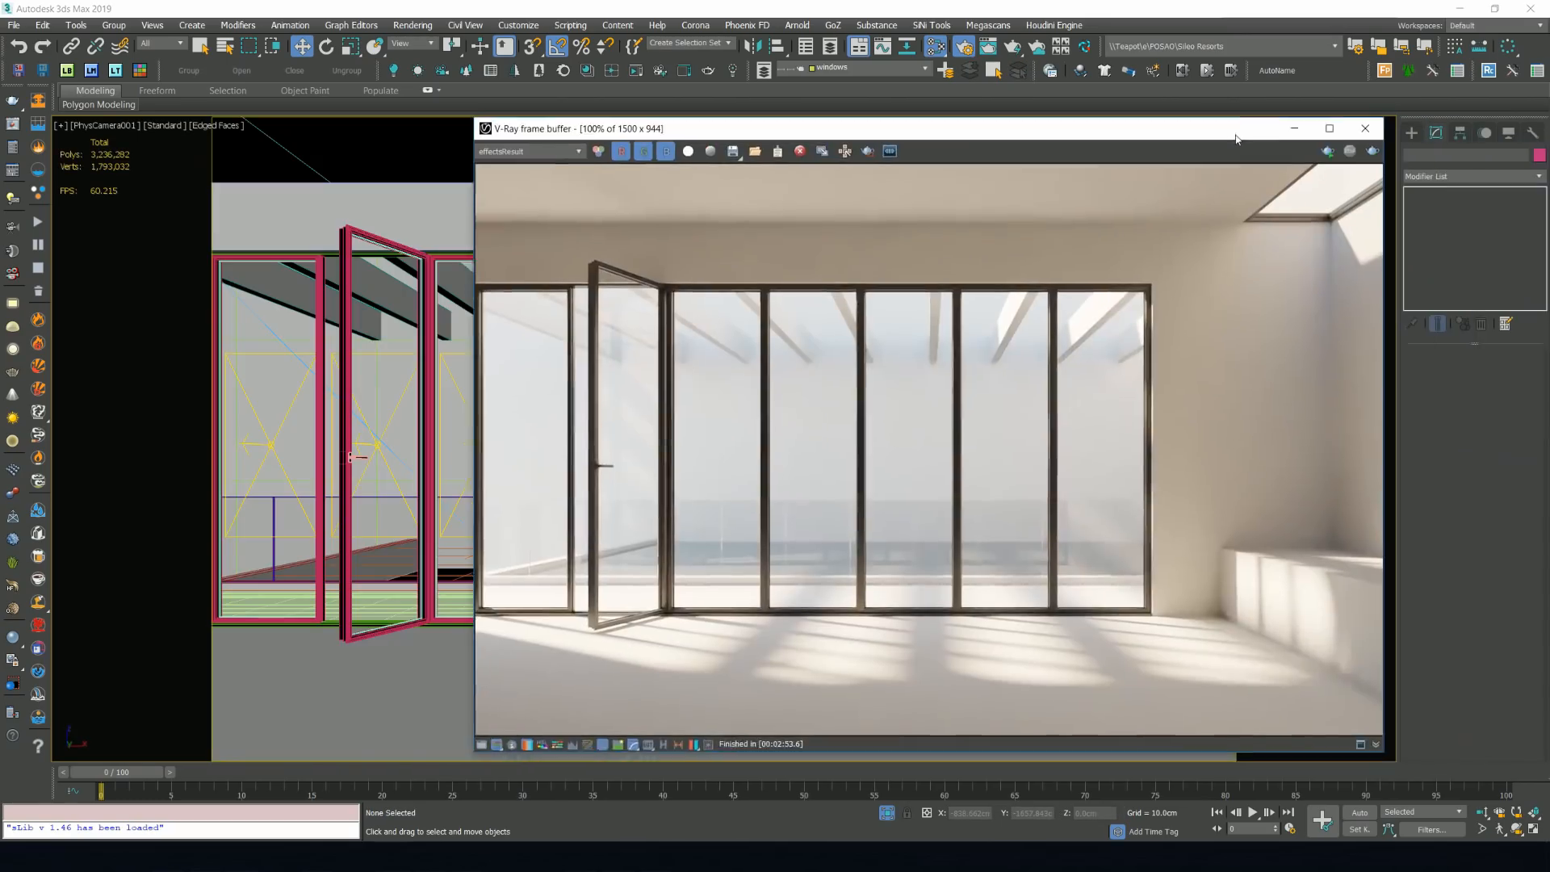
key(shift+q)
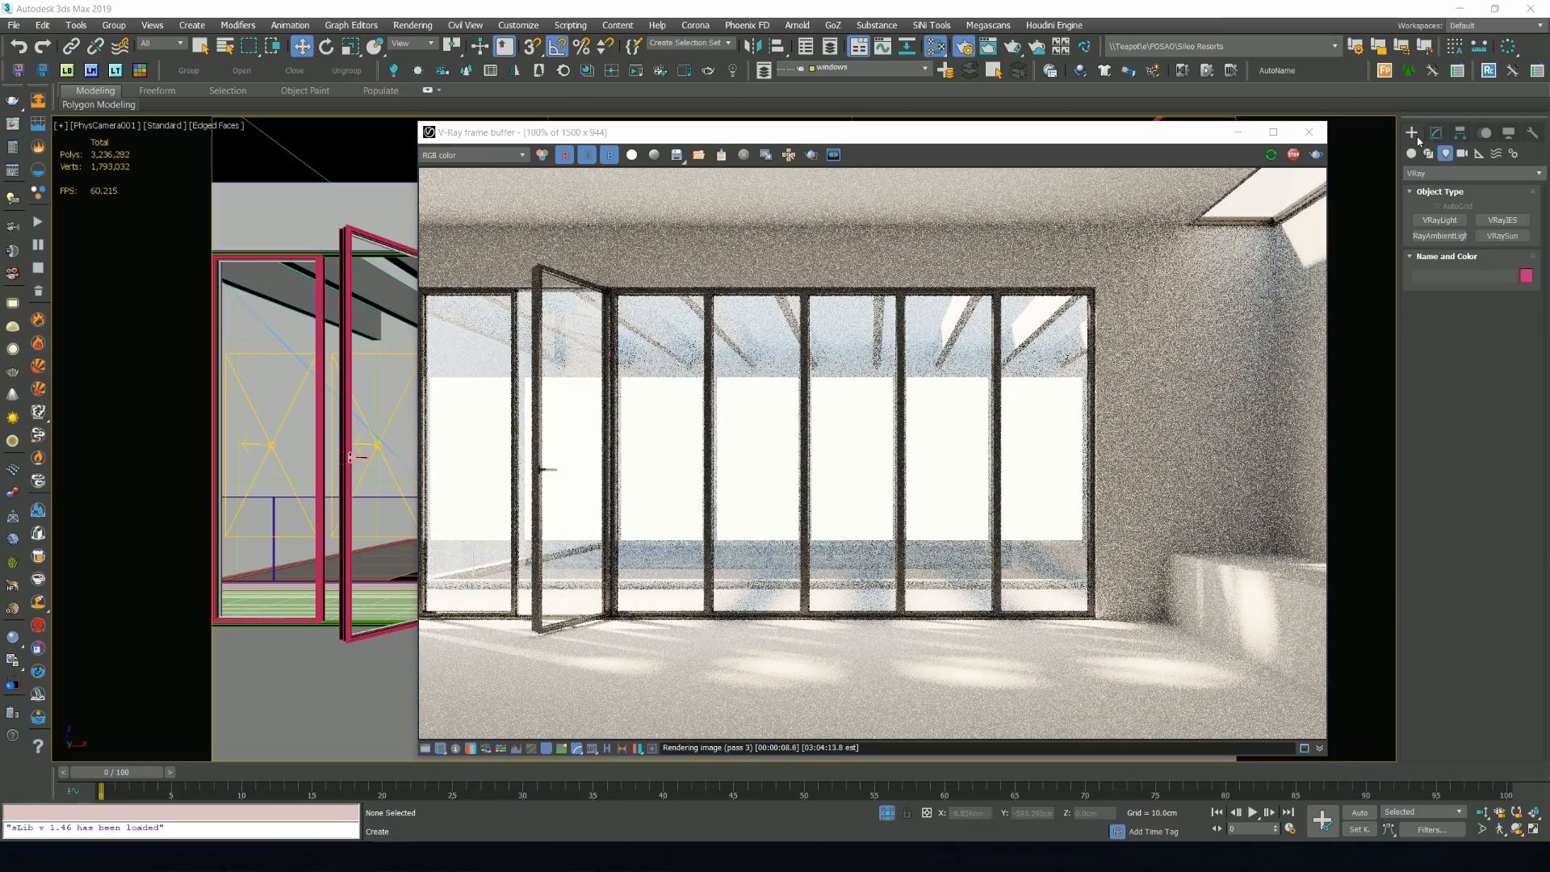
click(254, 354)
click(254, 354)
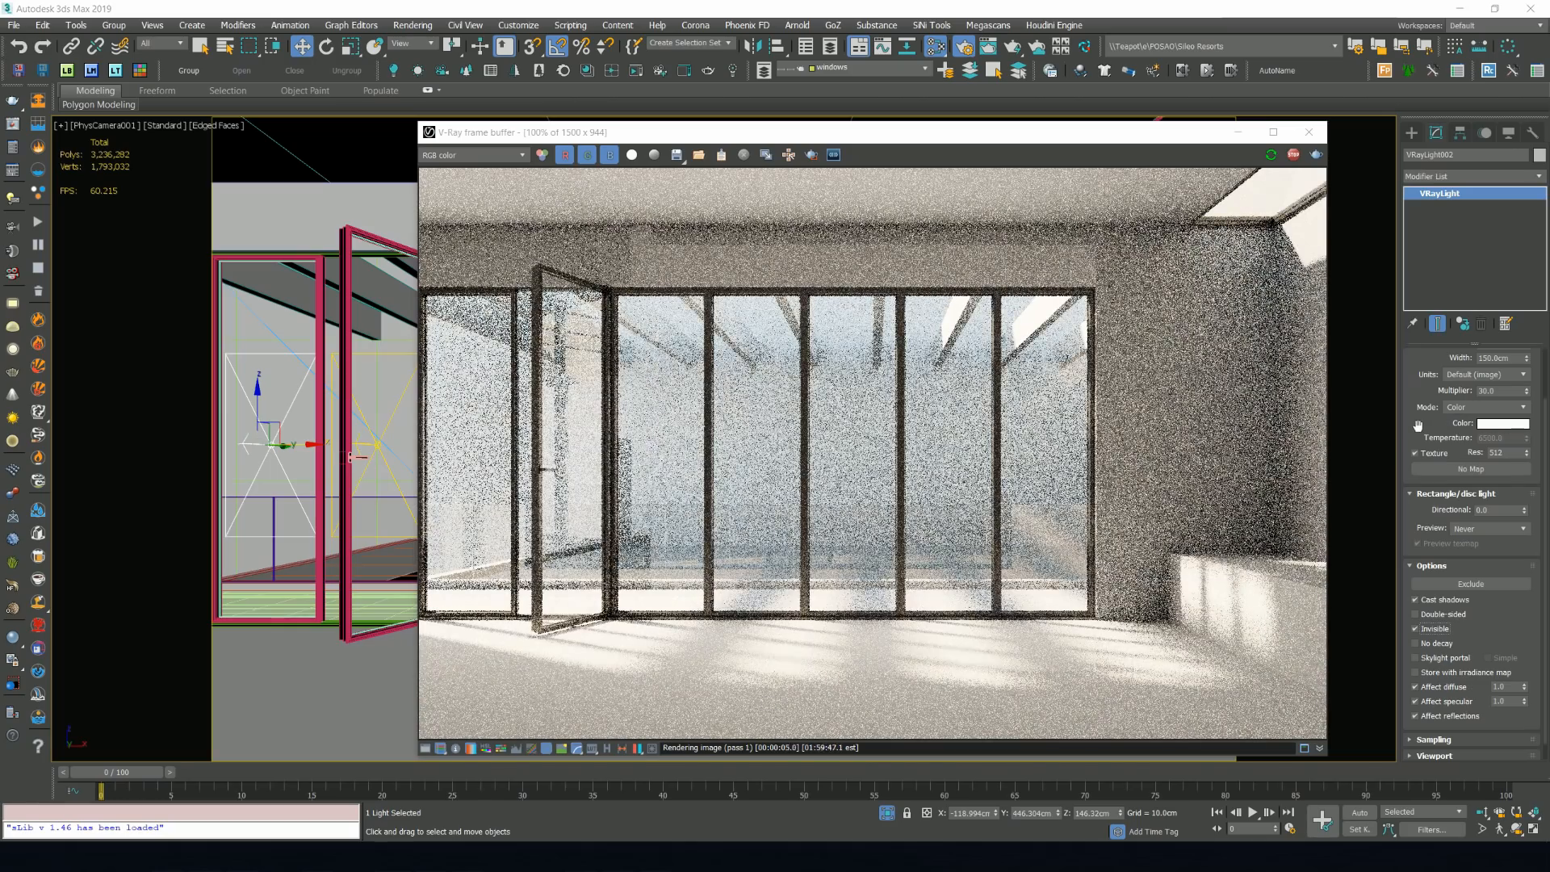
Set the multiplier of the window plane lights to 20.
drag(1417, 425, 1429, 586)
drag(1508, 451, 1332, 472)
text(20)
key(Return)
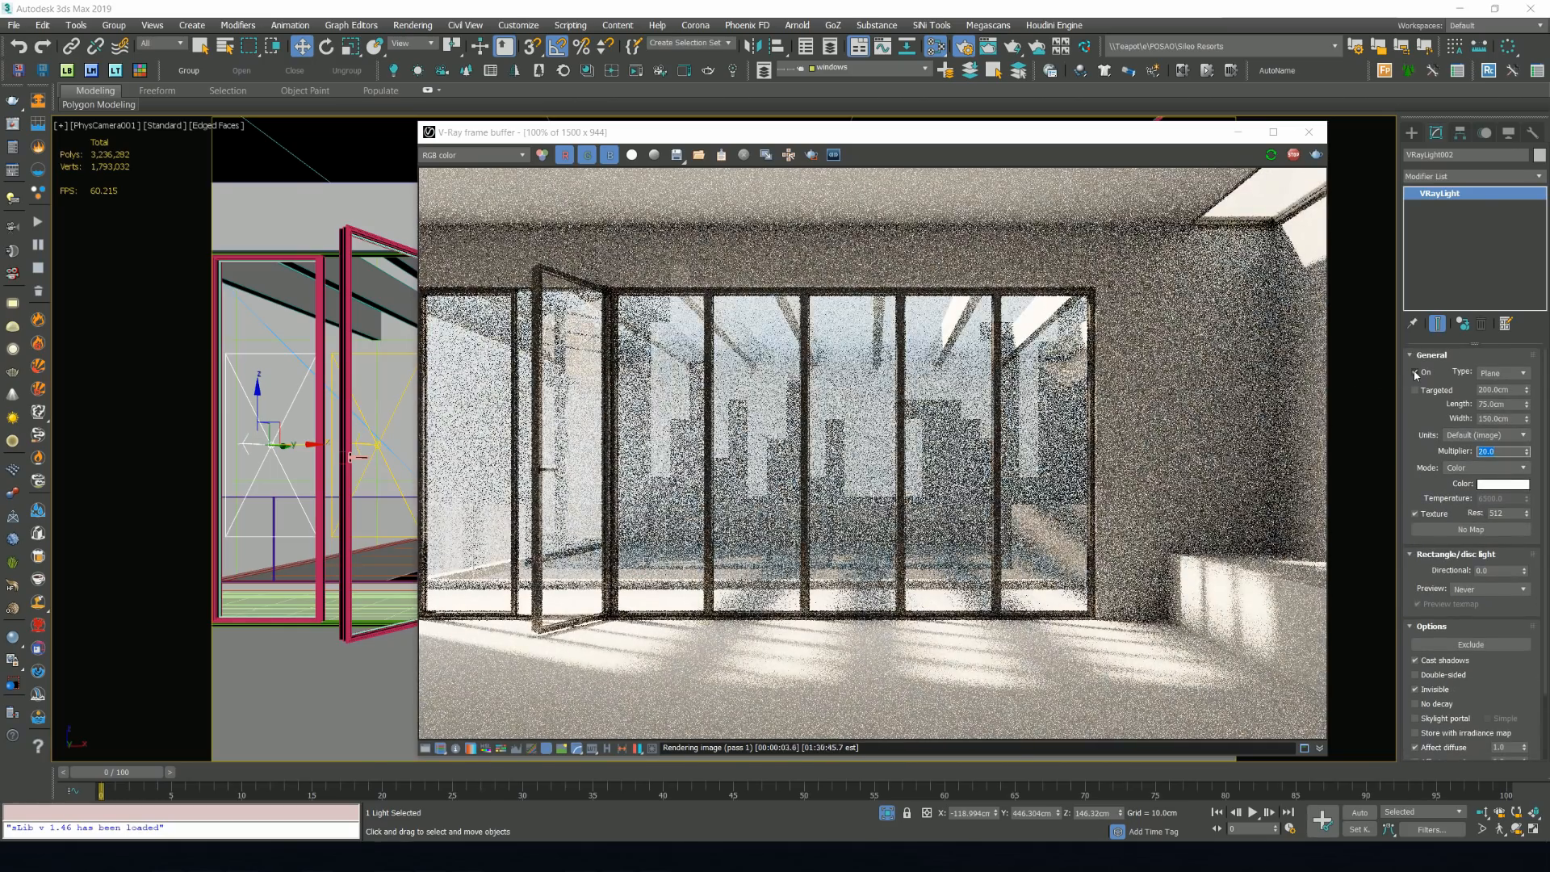
Define a full-height render region over the middle window panels and switch the window light off and on again to compare its effect.
click(811, 155)
mouse_move(963, 169)
mouse_down()
mouse_move(927, 177)
mouse_move(738, 738)
mouse_up()
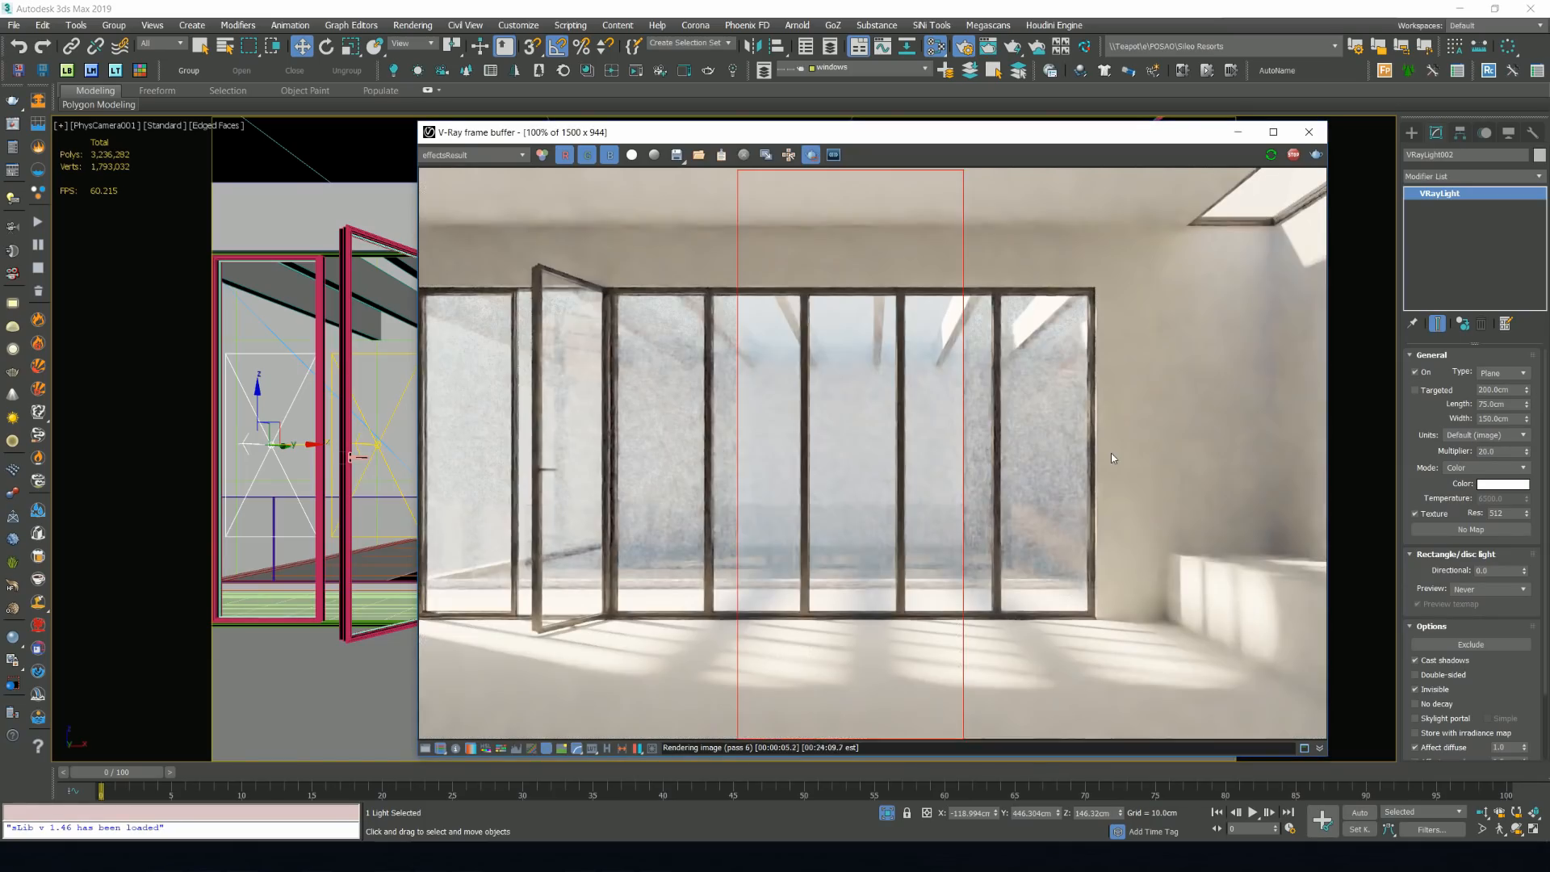
click(1414, 372)
click(1414, 372)
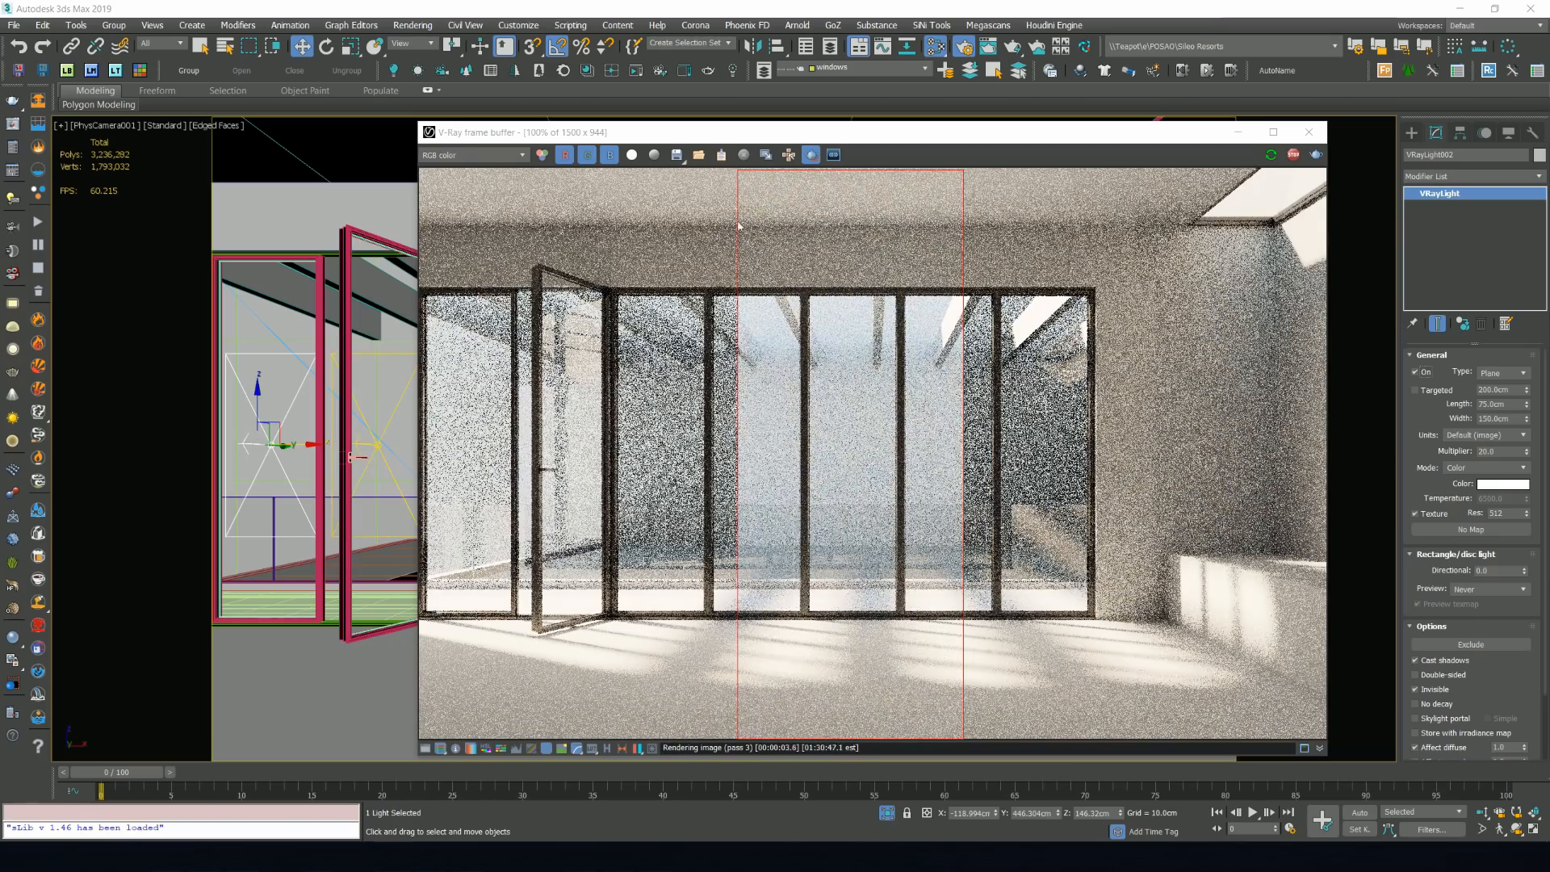
Draw a VRayLight plane over the side skylight in the top view, about 896 cm wide, and set its length to 60 cm.
click(1308, 132)
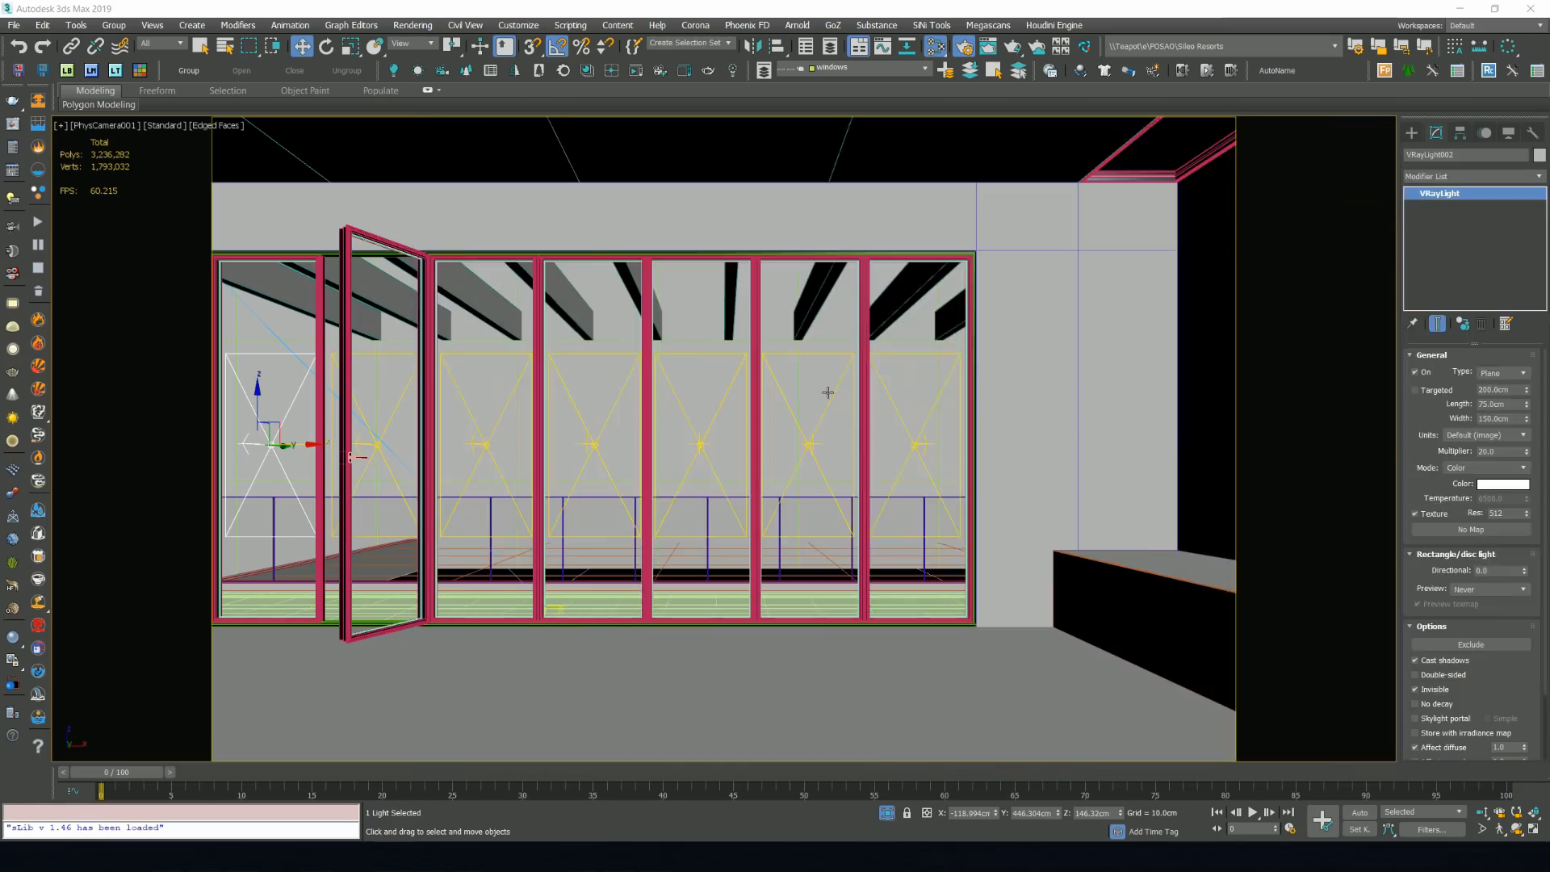
key(t)
click(1412, 133)
click(1439, 220)
scroll(894, 267, up, 1)
scroll(897, 269, down, 1)
drag(899, 272, 930, 671)
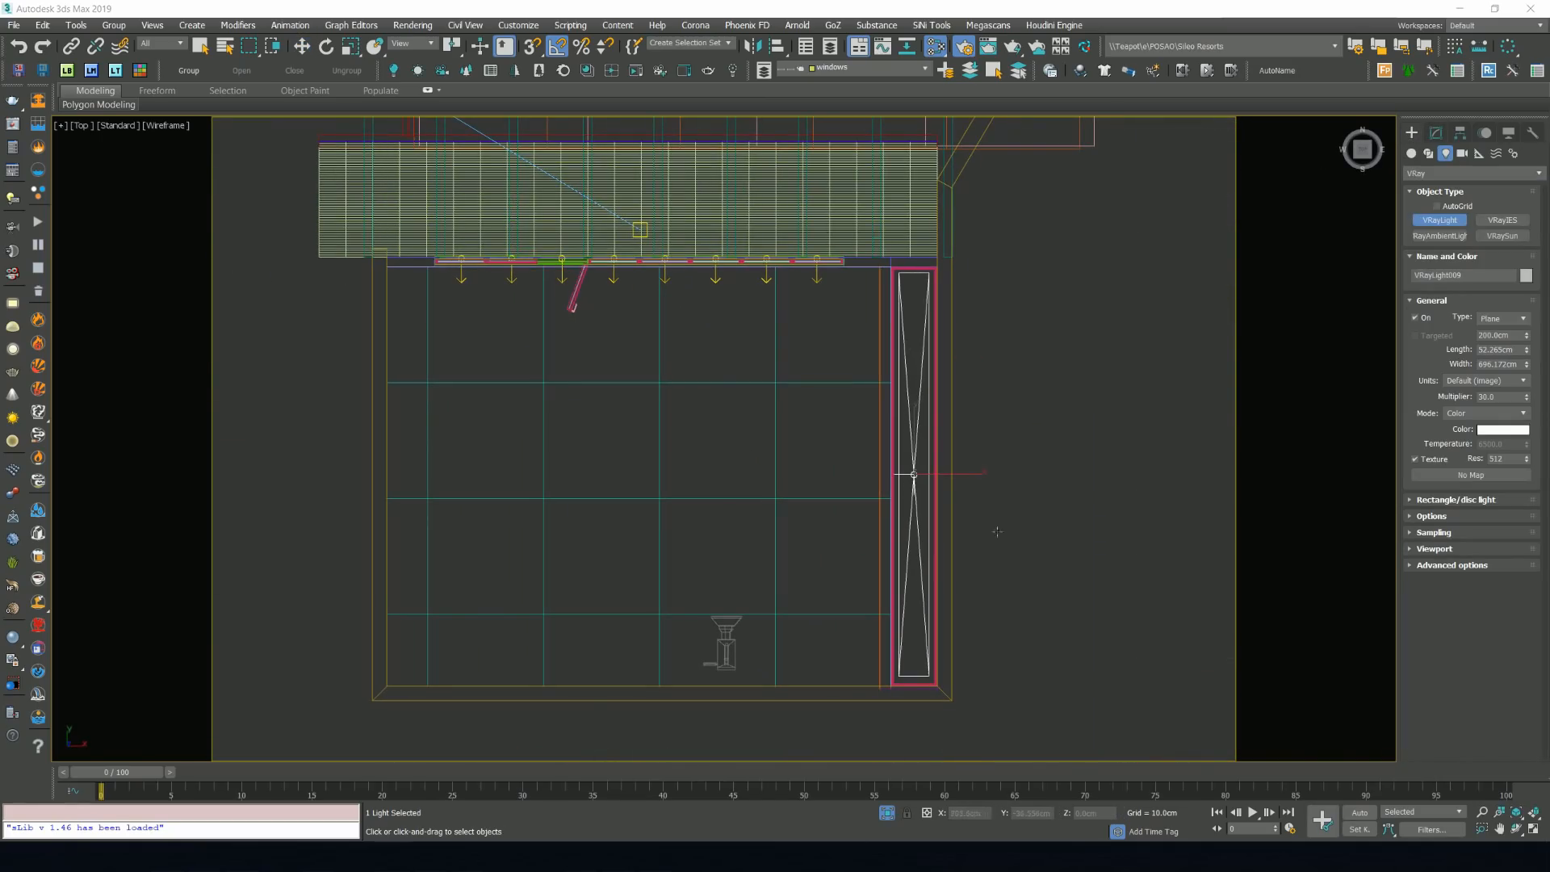
scroll(928, 305, up, 3)
text(60)
key(Return)
Raise the new plane light in the front view so it sits just above the skylight opening.
middle_drag(945, 478, 930, 411)
scroll(986, 439, down, 5)
key(f)
middle_drag(809, 489, 805, 453)
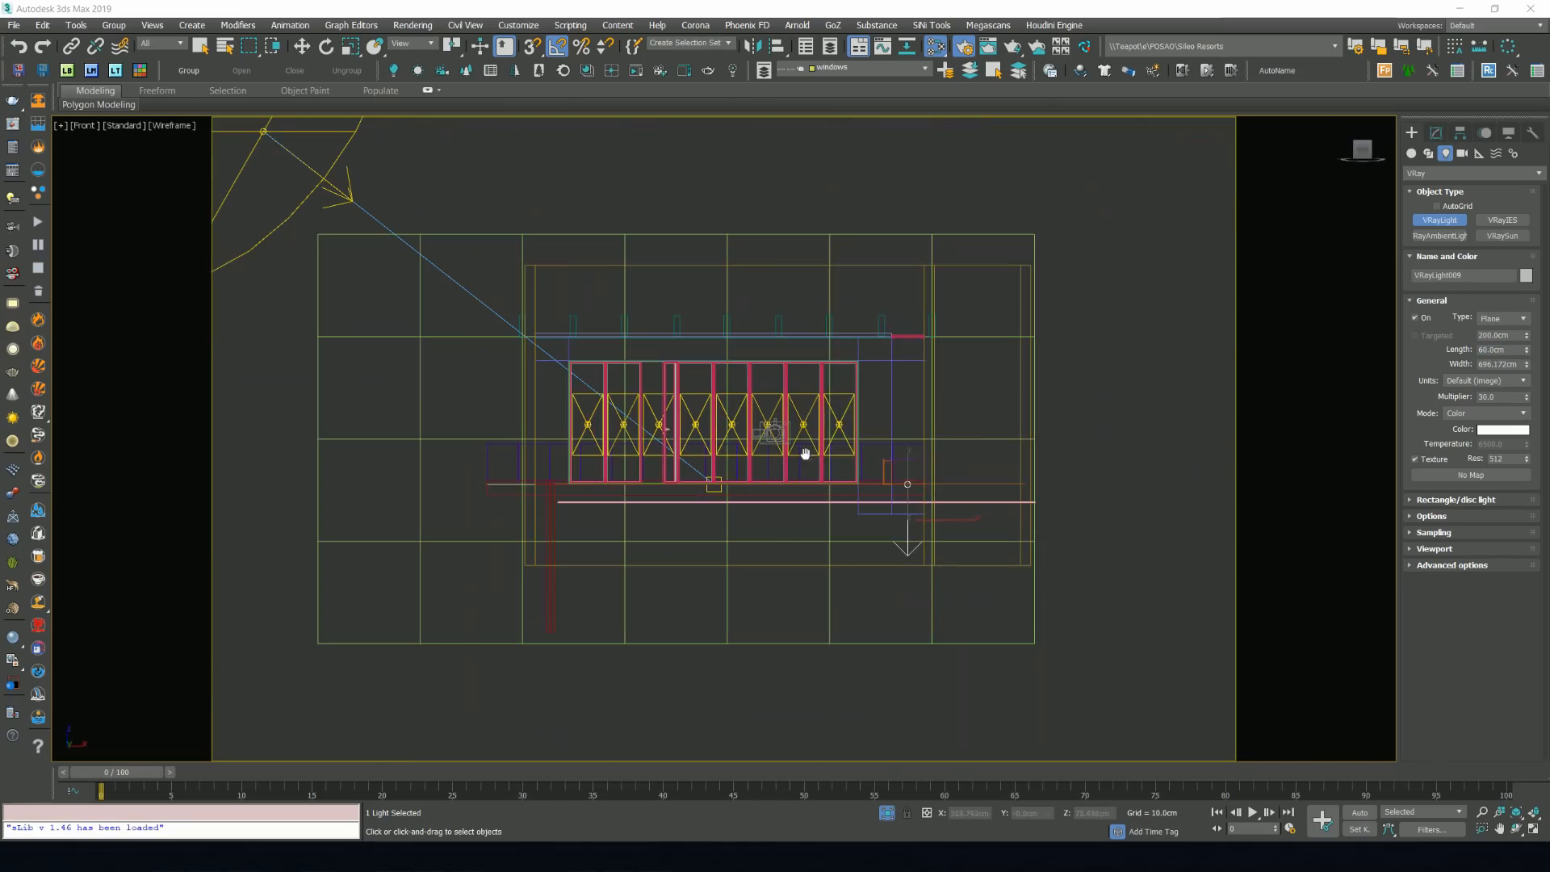
key(w)
scroll(917, 324, up, 3)
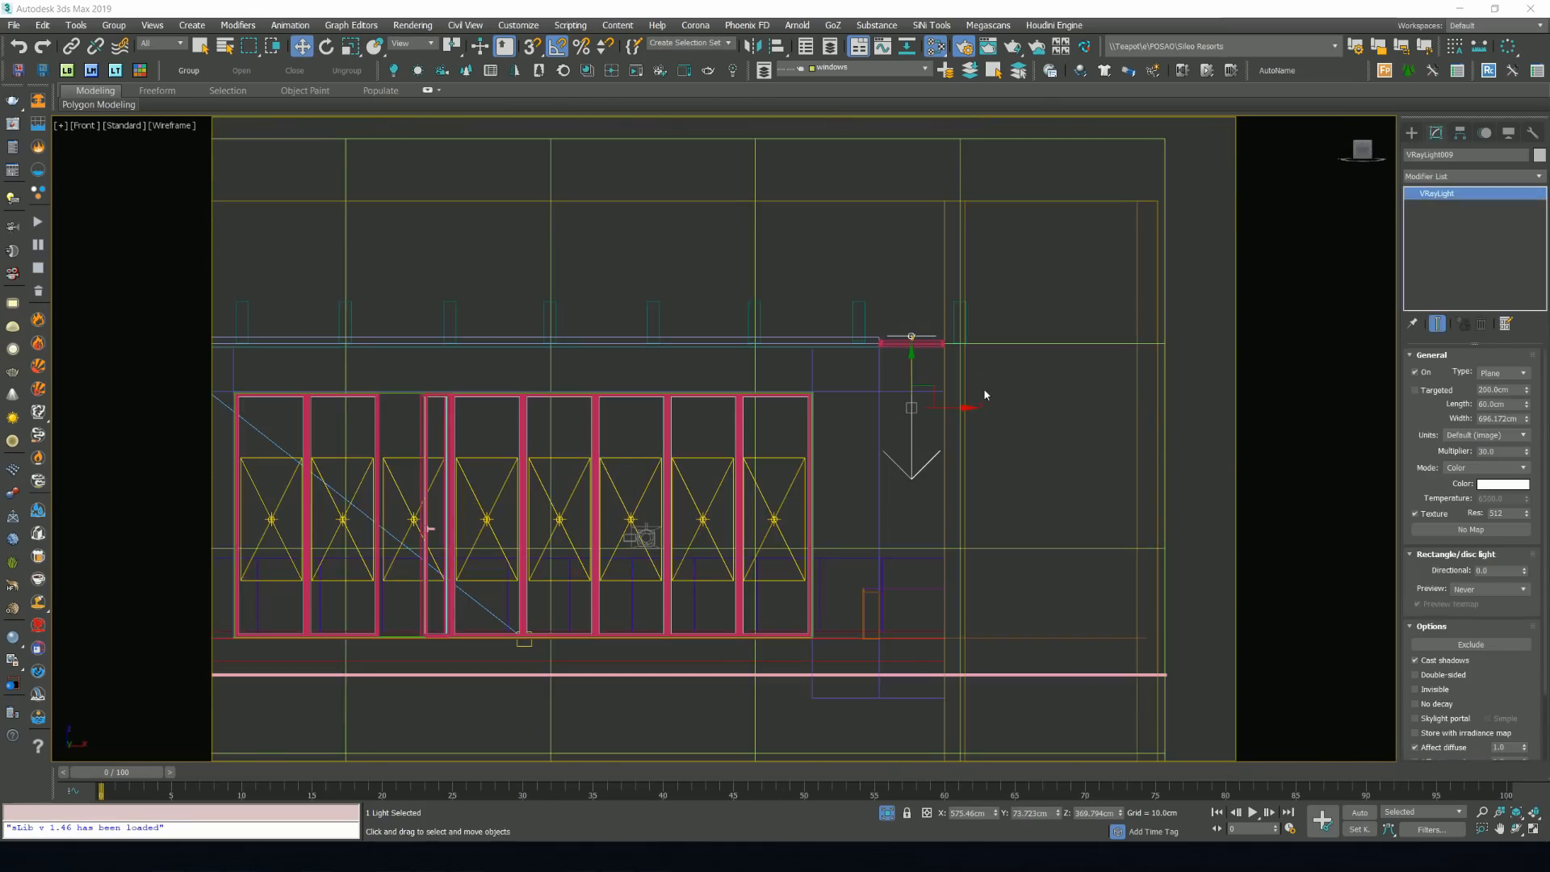
Start an interactive render of the camera view and set the skylight plane light's Directional value to 0.5.
key(c)
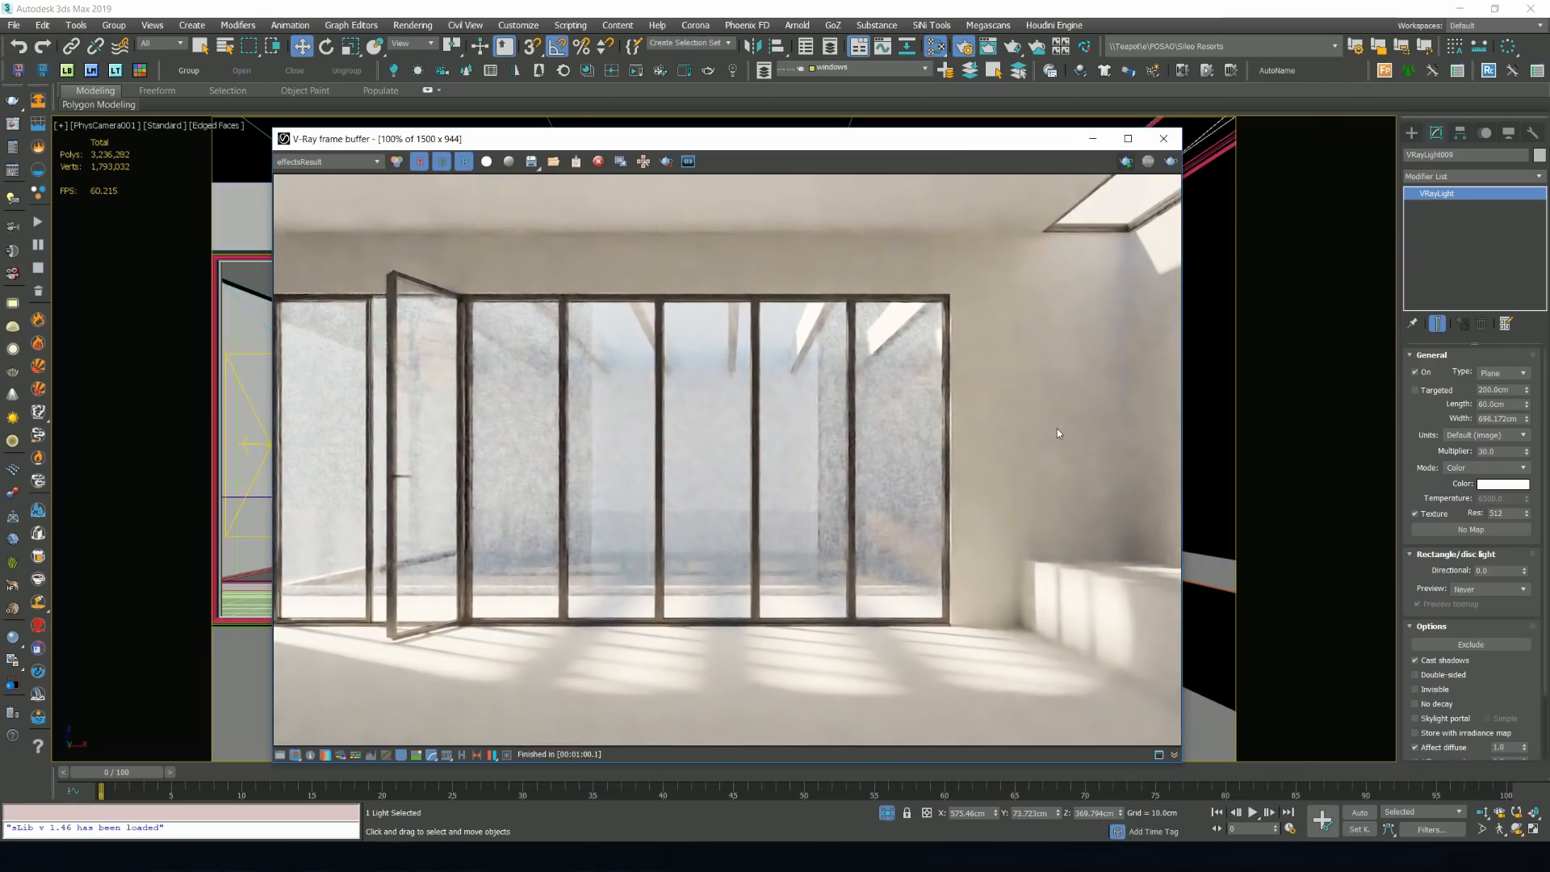
key(shift+q)
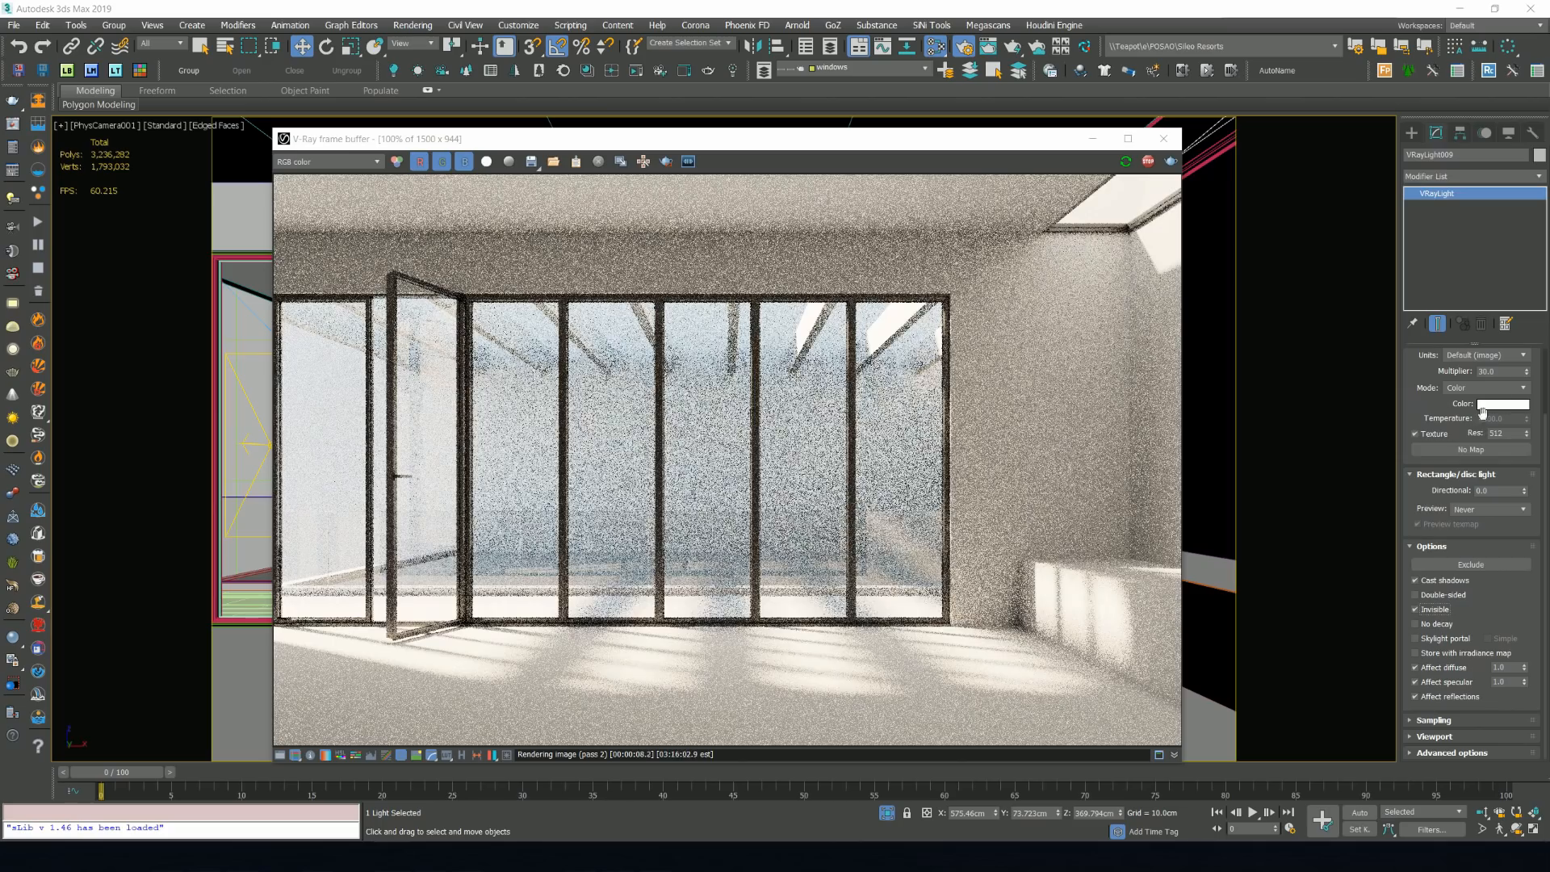
double_click(1488, 491)
text(0.5)
key(Return)
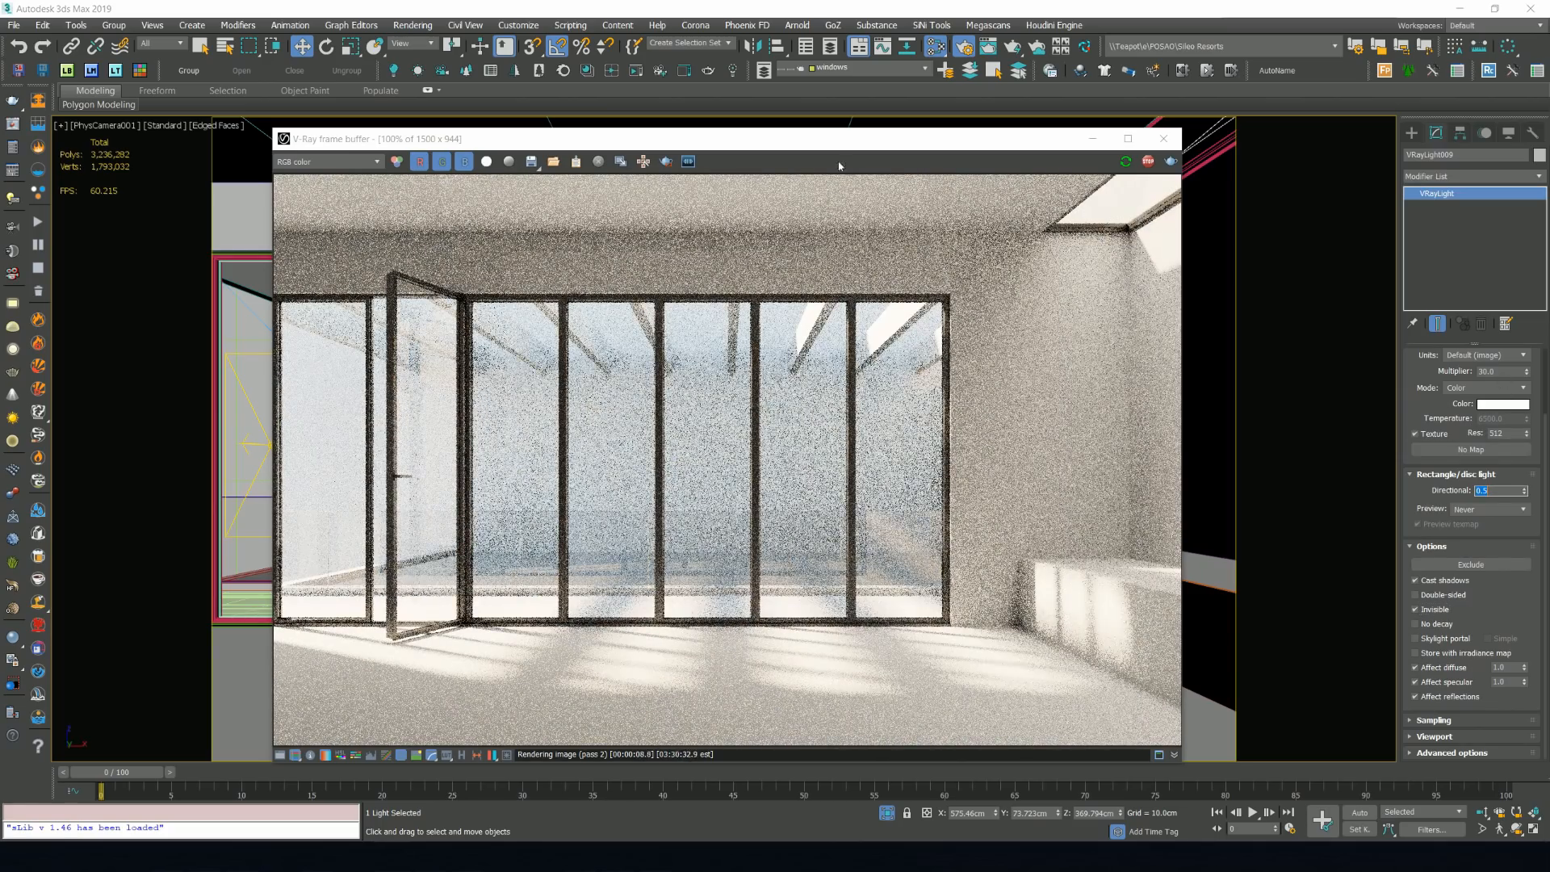
Set the VRaySun's intensity multiplier to 0.5 and stop the interactive render after checking the result.
drag(462, 139, 605, 133)
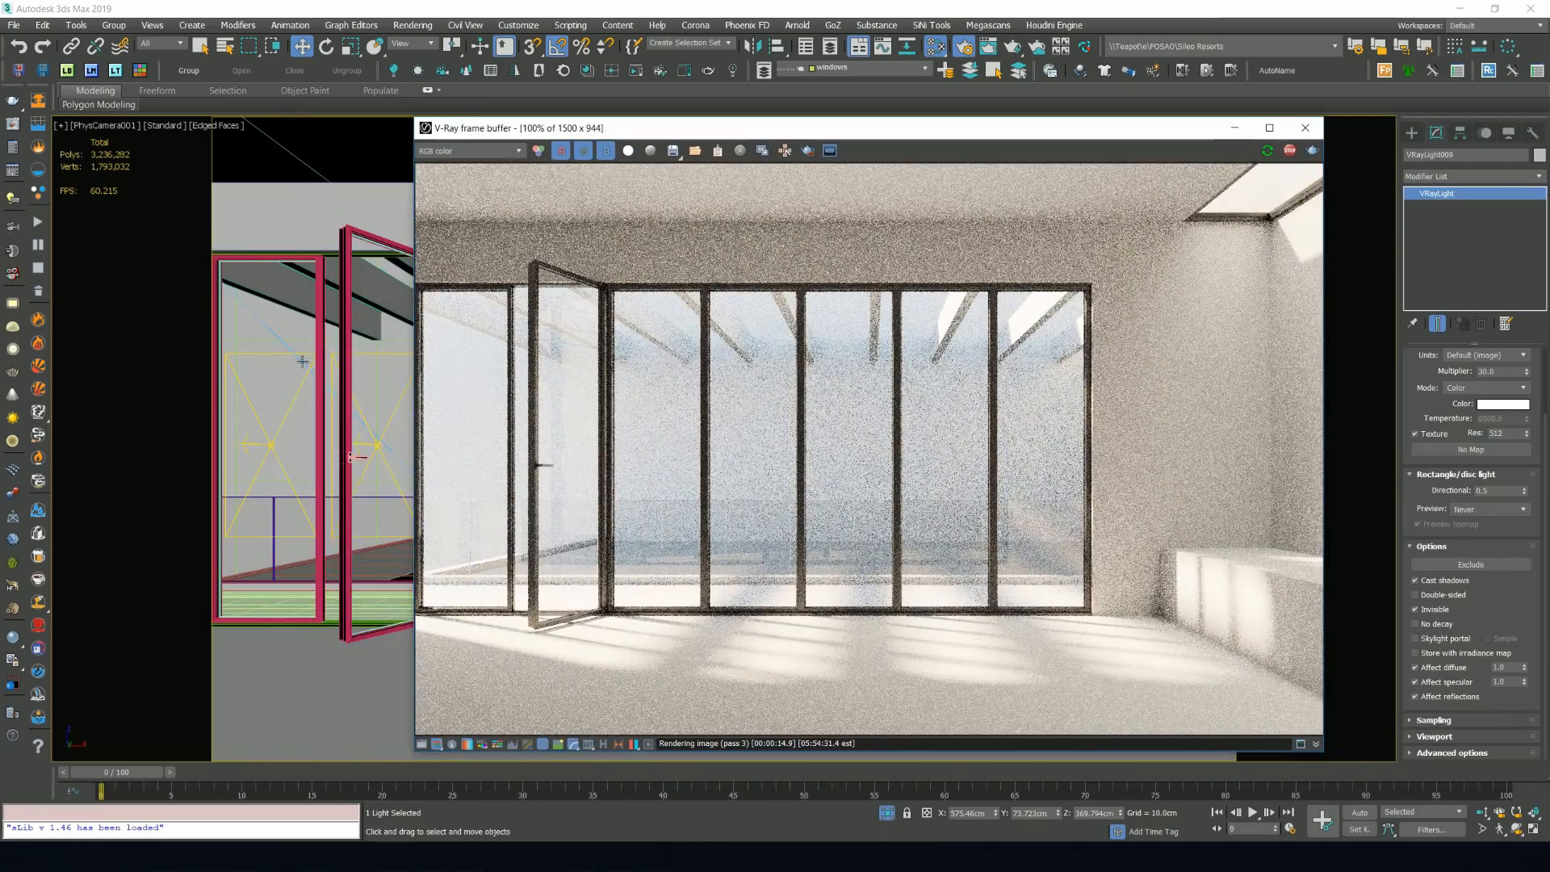
key(F3)
click(317, 368)
double_click(1499, 506)
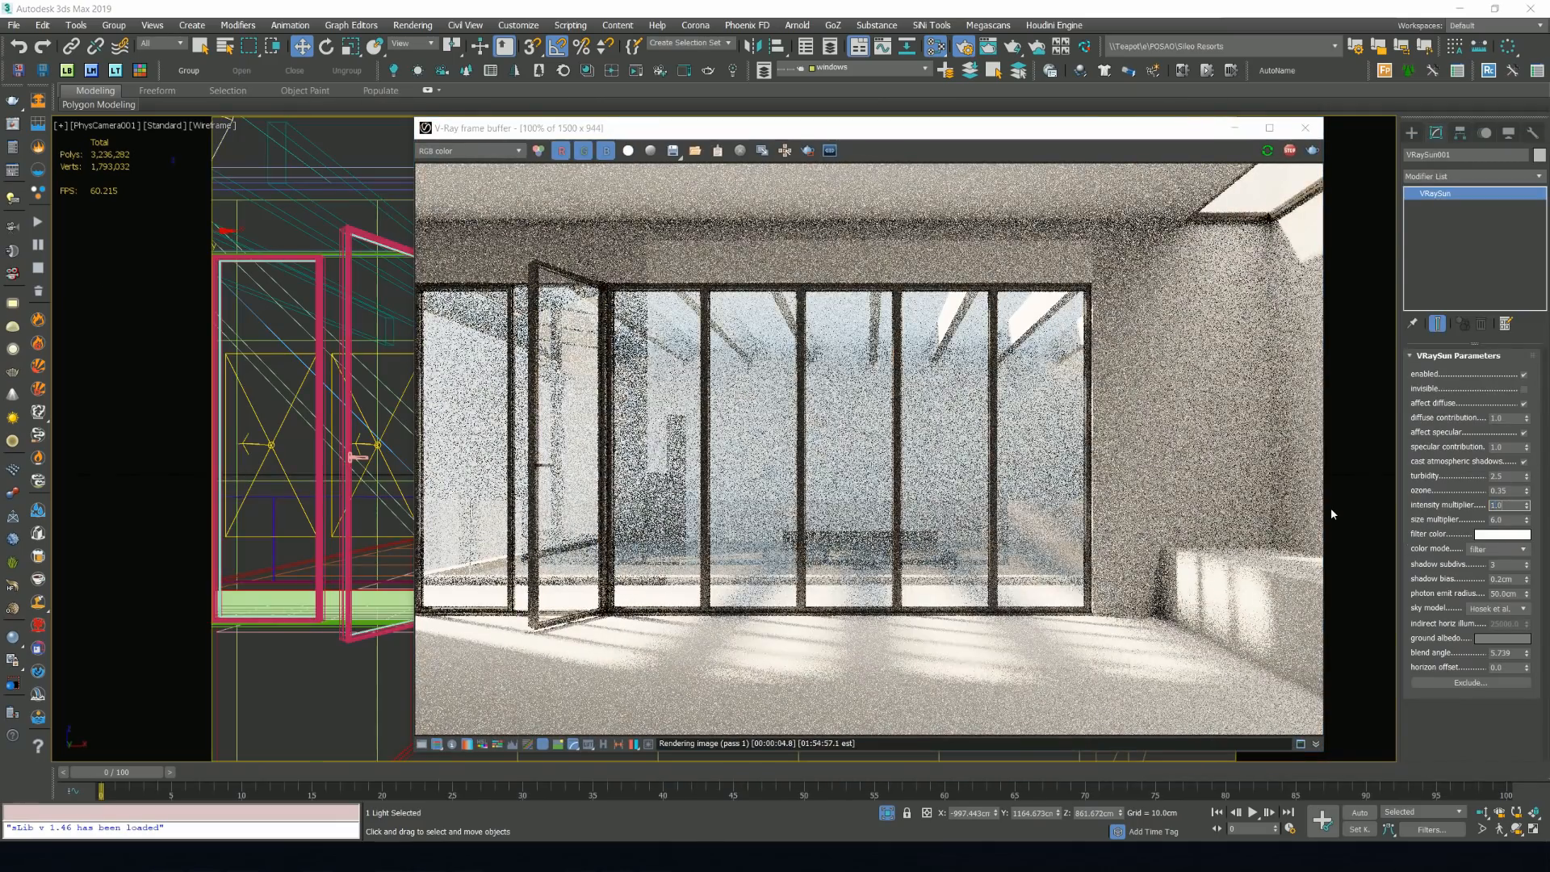
text(0.5)
key(Return)
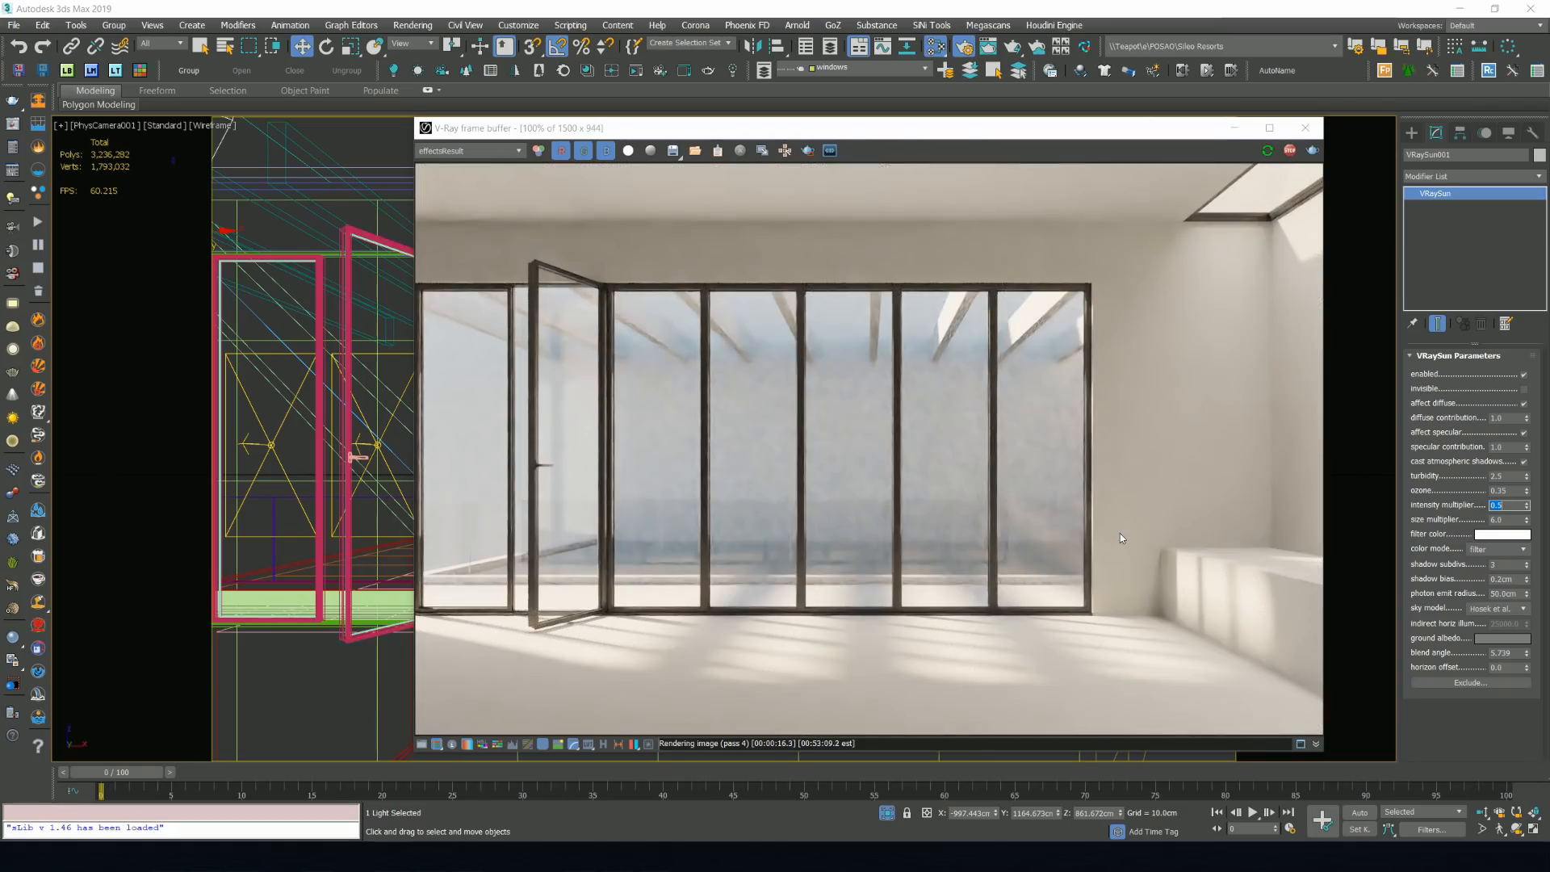
click(1290, 151)
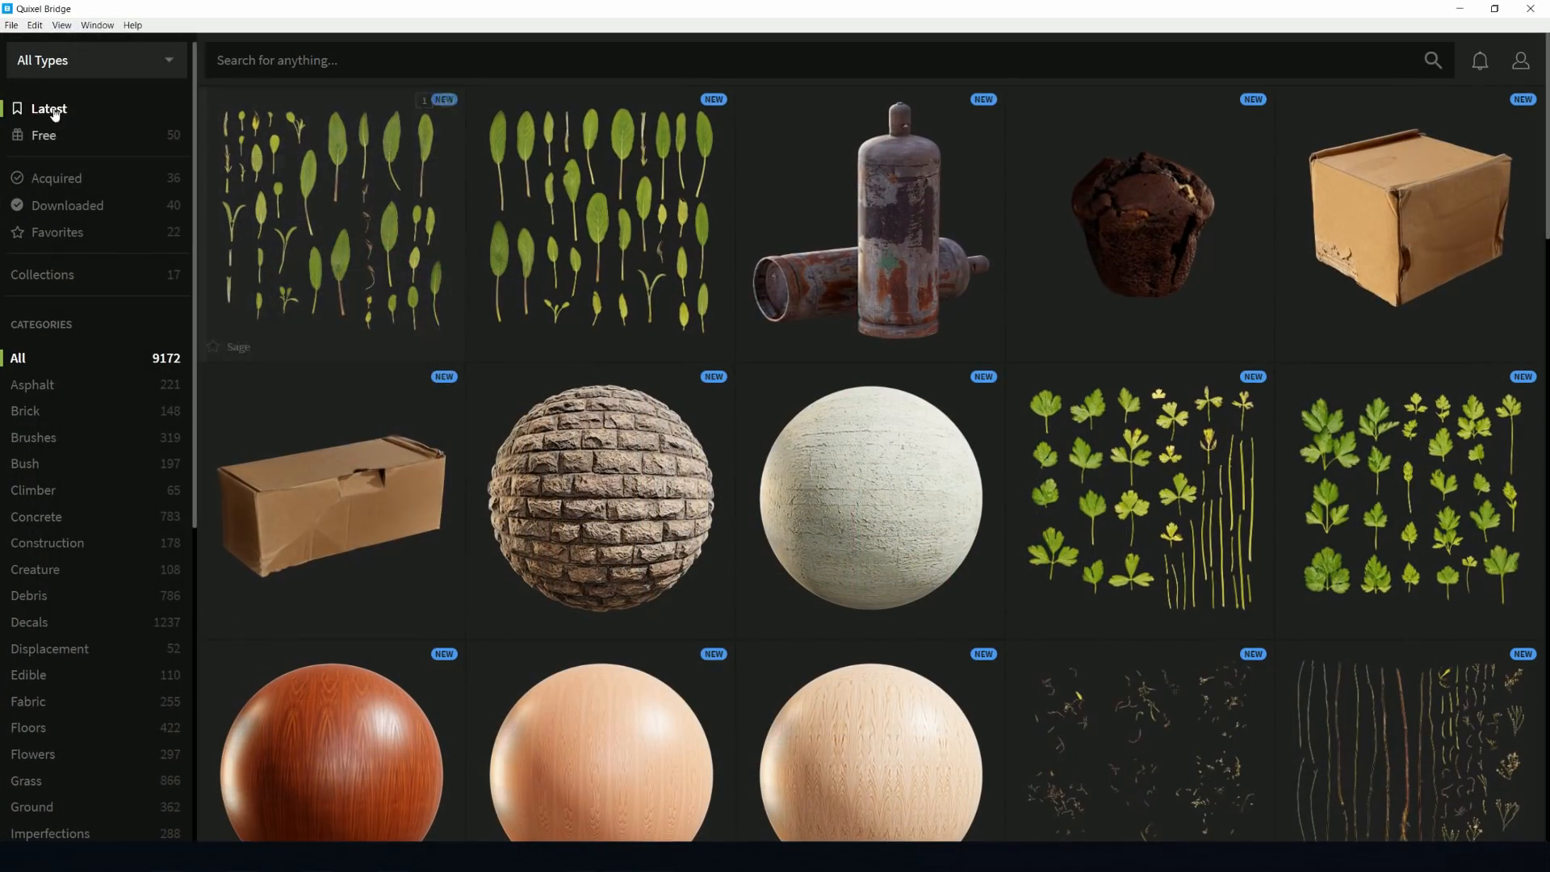
Switch to Quixel Bridge, browse the latest assets and look through the notifications.
scroll(803, 260, down, 4)
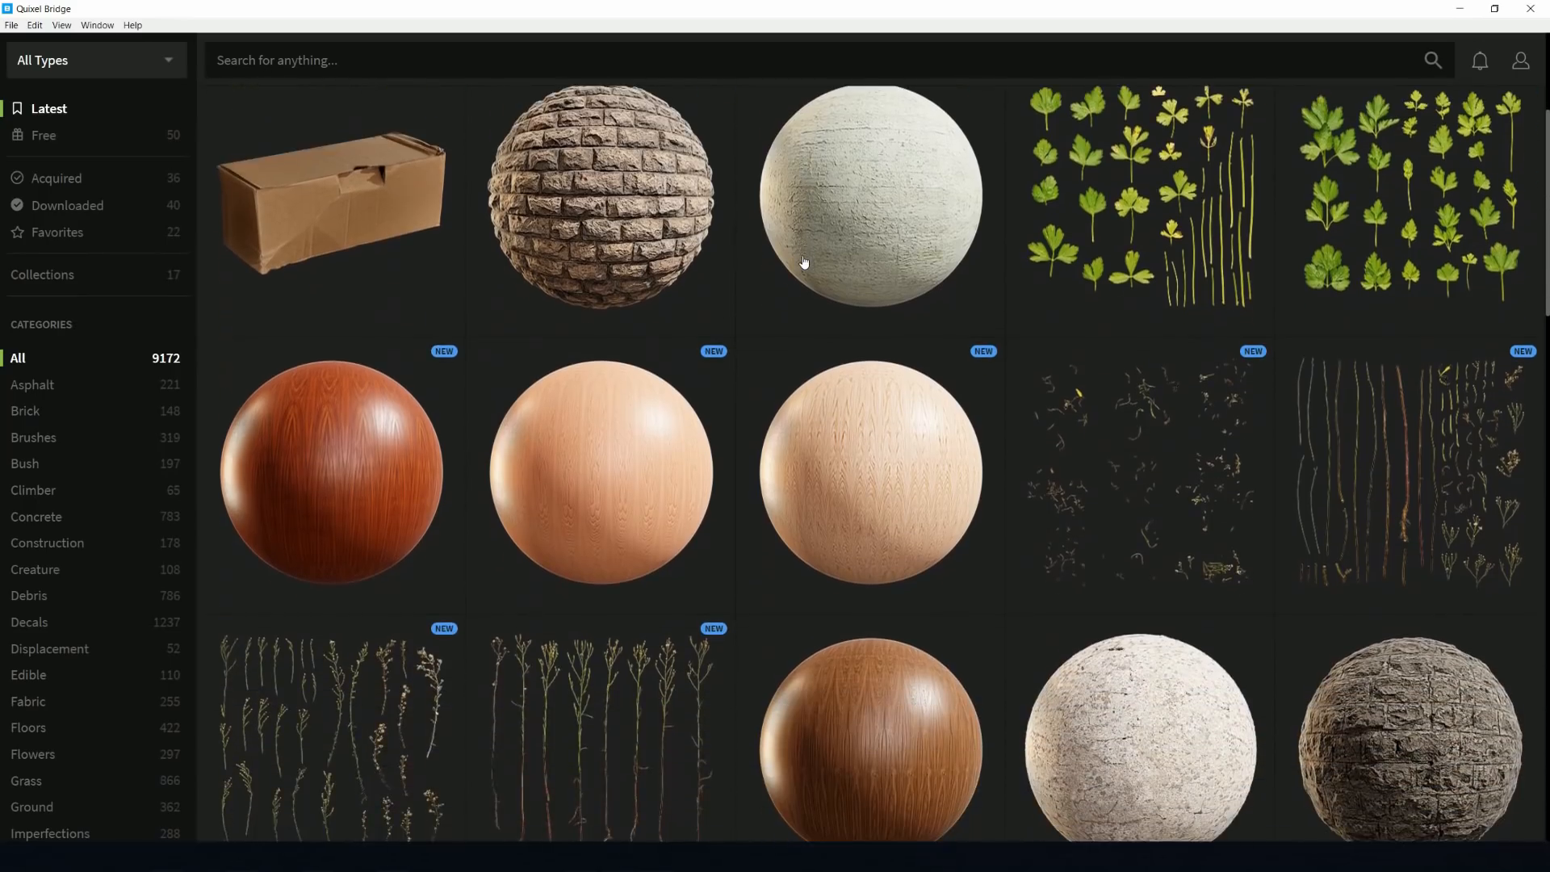
scroll(803, 260, down, 3)
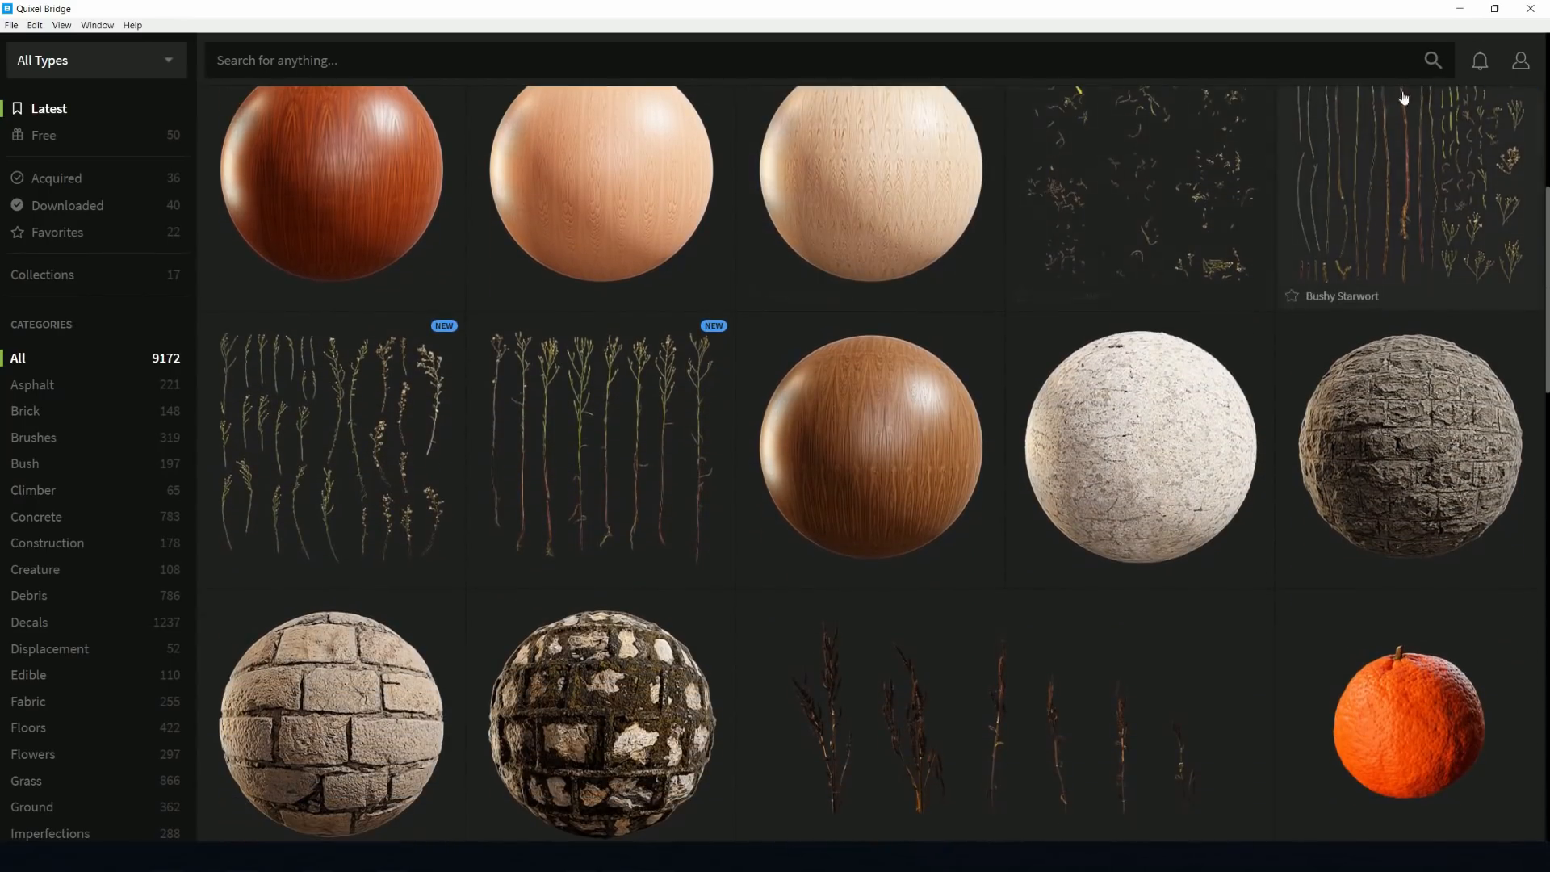
click(1479, 63)
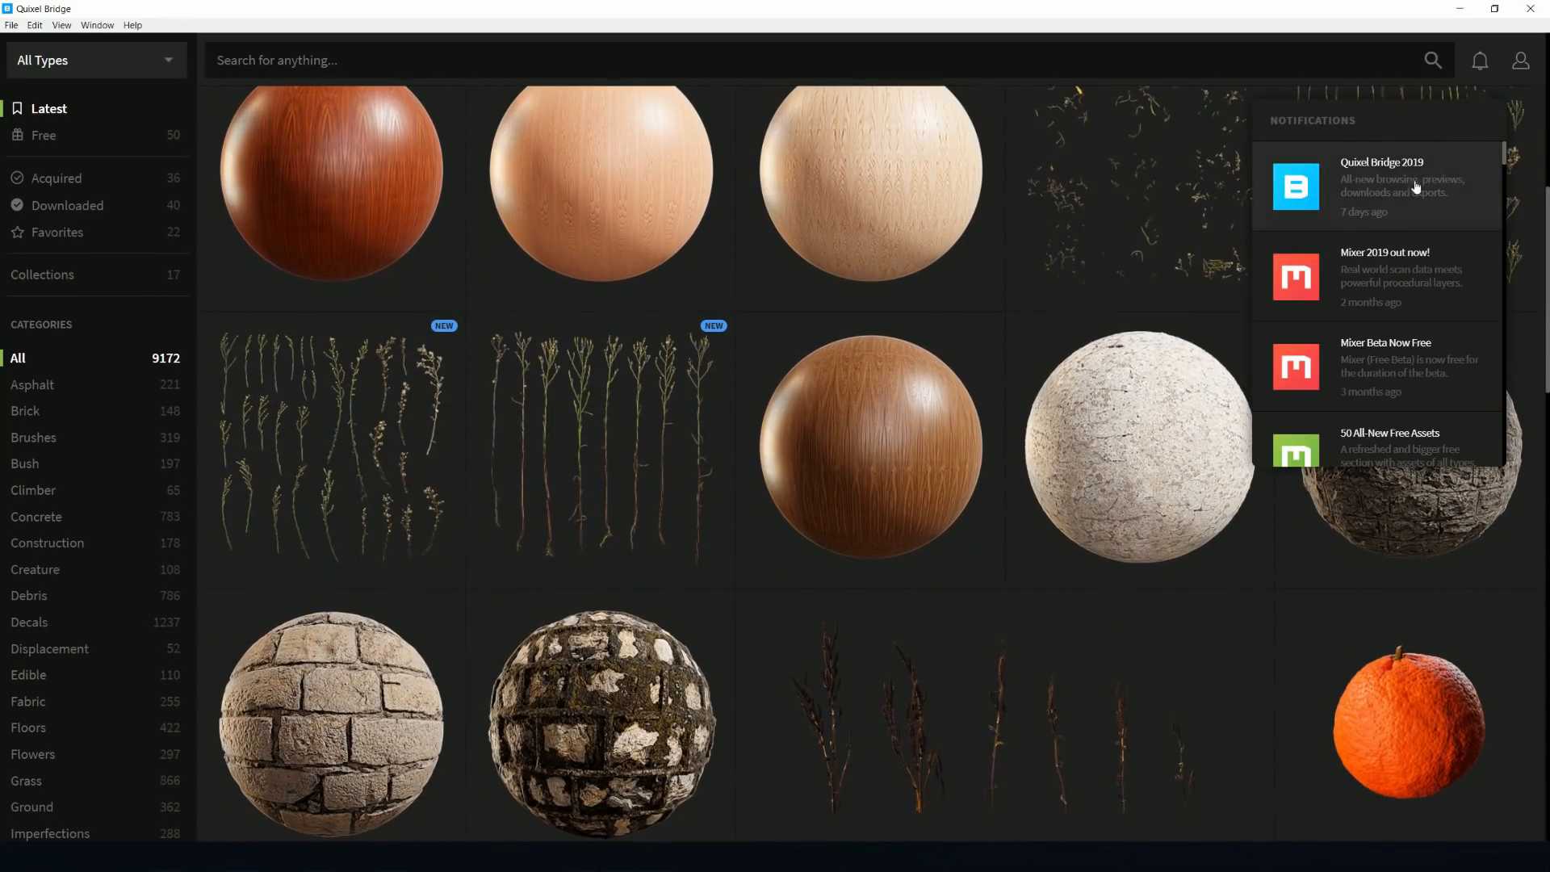
scroll(1355, 338, down, 2)
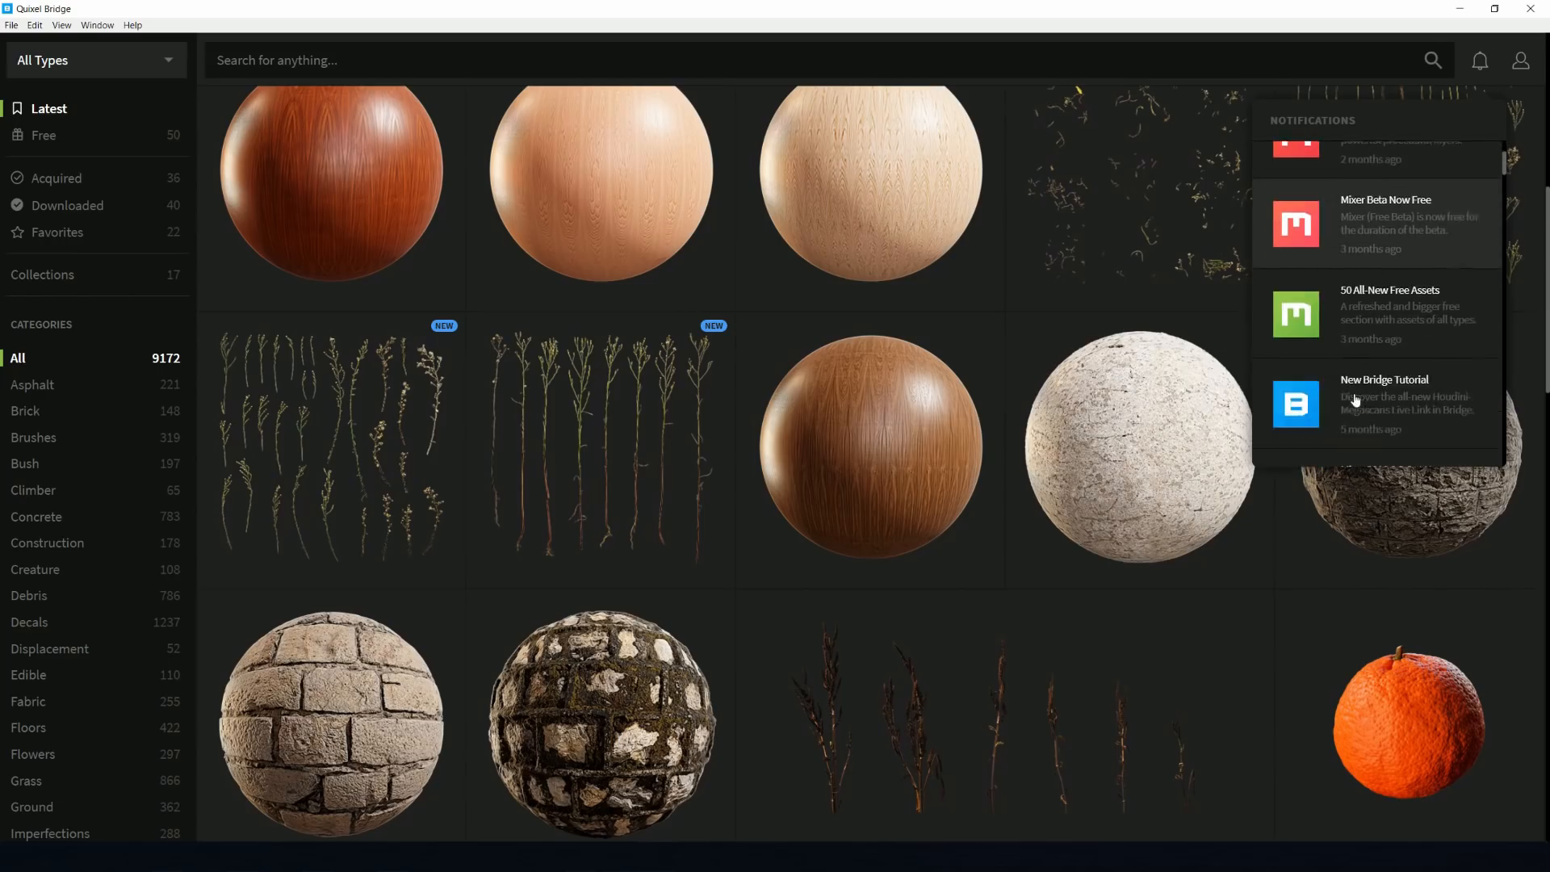
click(1484, 56)
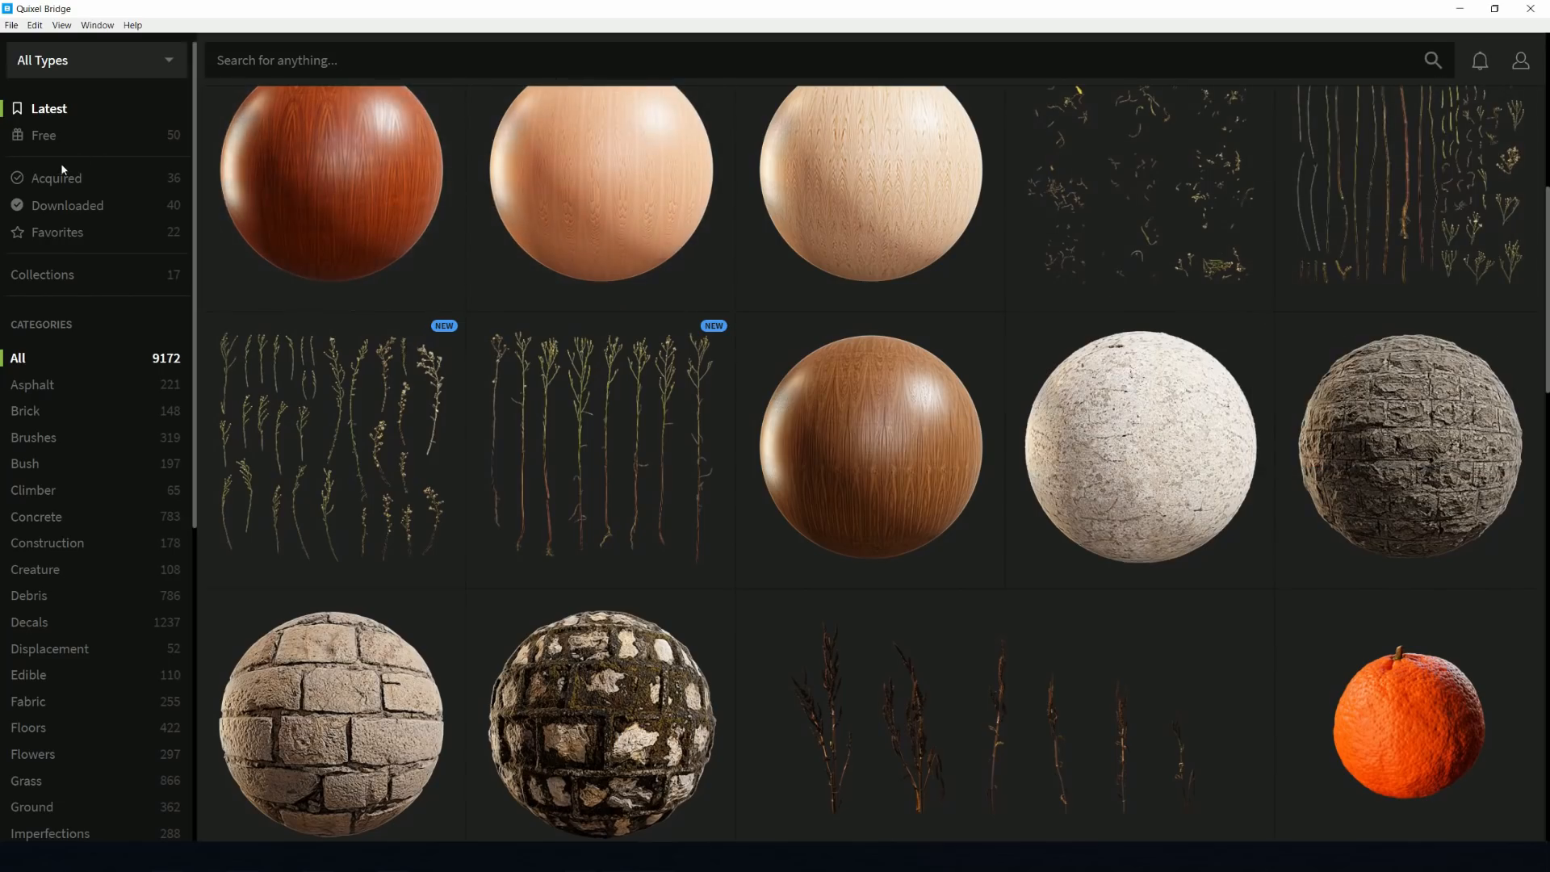
Browse the free assets in the library.
click(47, 135)
scroll(339, 420, down, 1)
scroll(340, 421, up, 1)
scroll(340, 421, down, 5)
scroll(340, 420, down, 1)
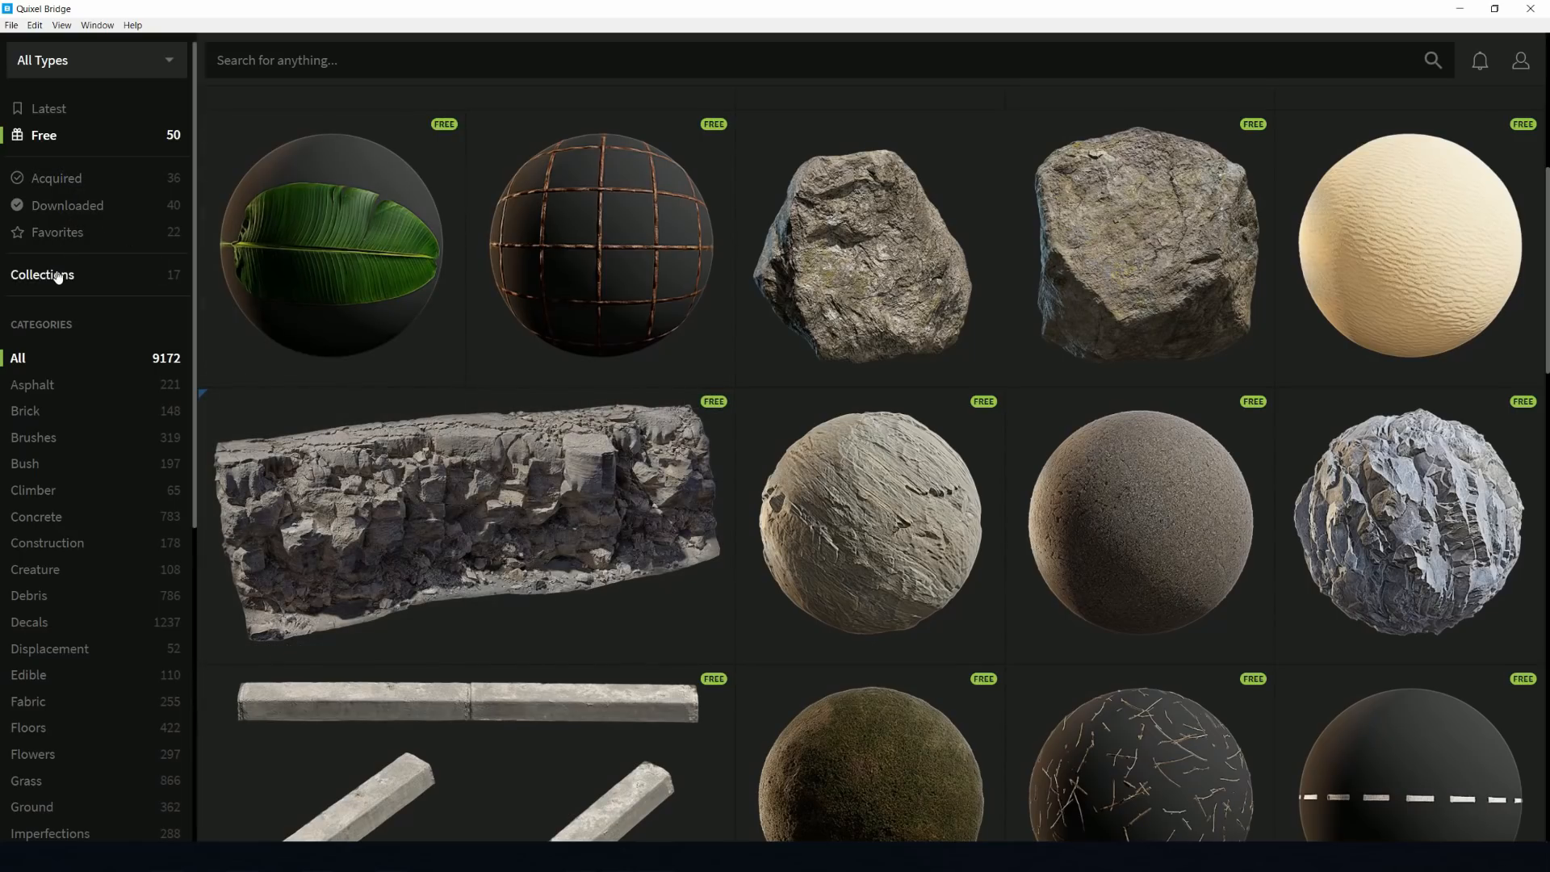
Browse the downloaded assets and the acquired assets.
click(61, 205)
scroll(803, 271, down, 5)
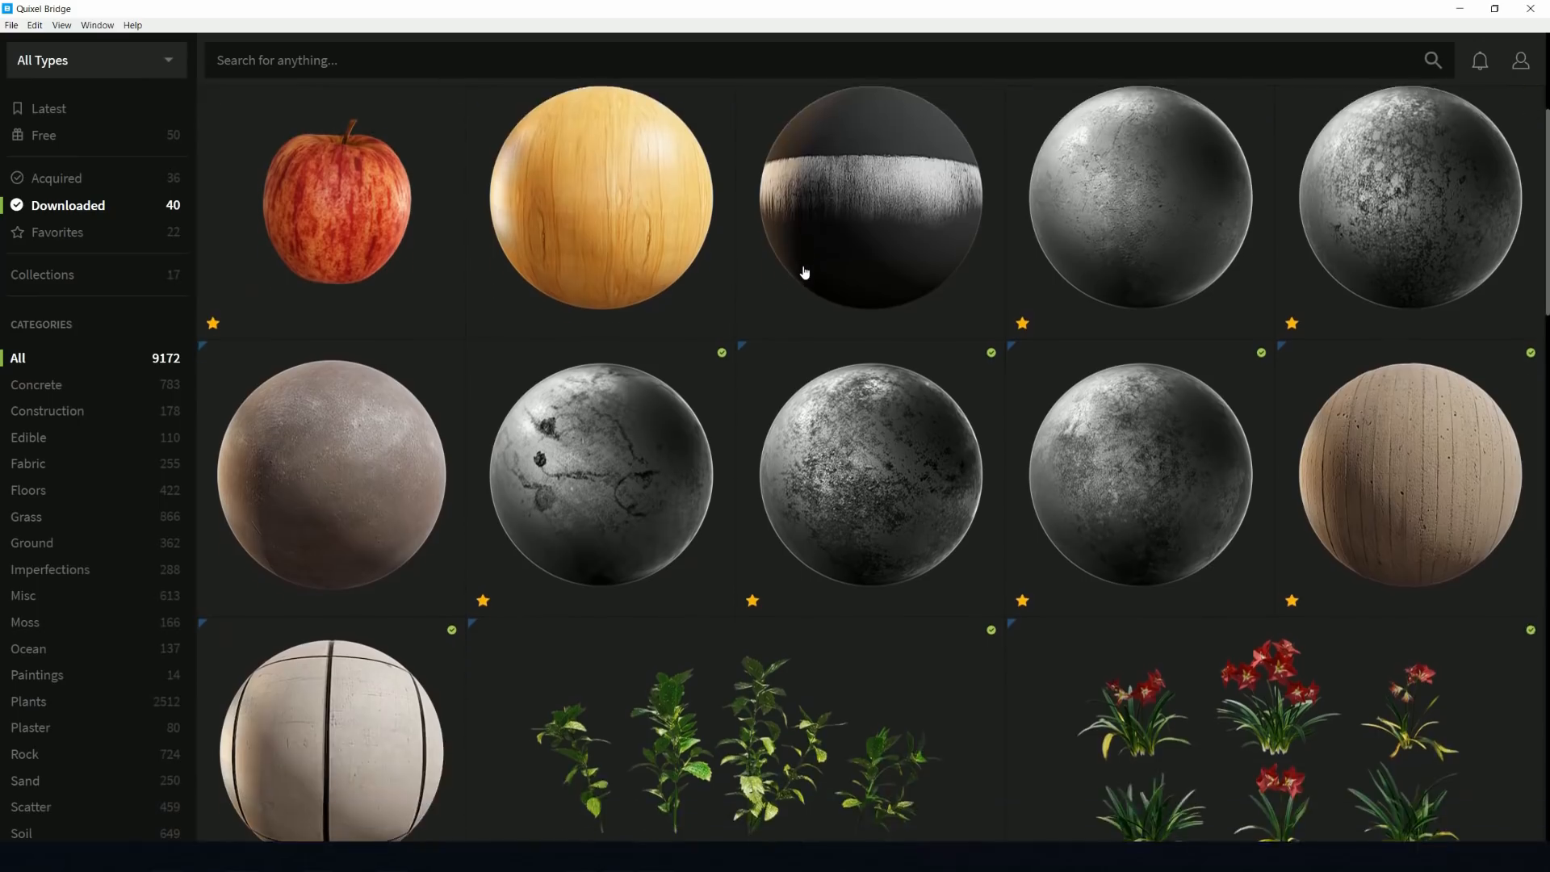
click(61, 177)
scroll(976, 343, down, 3)
scroll(976, 343, down, 5)
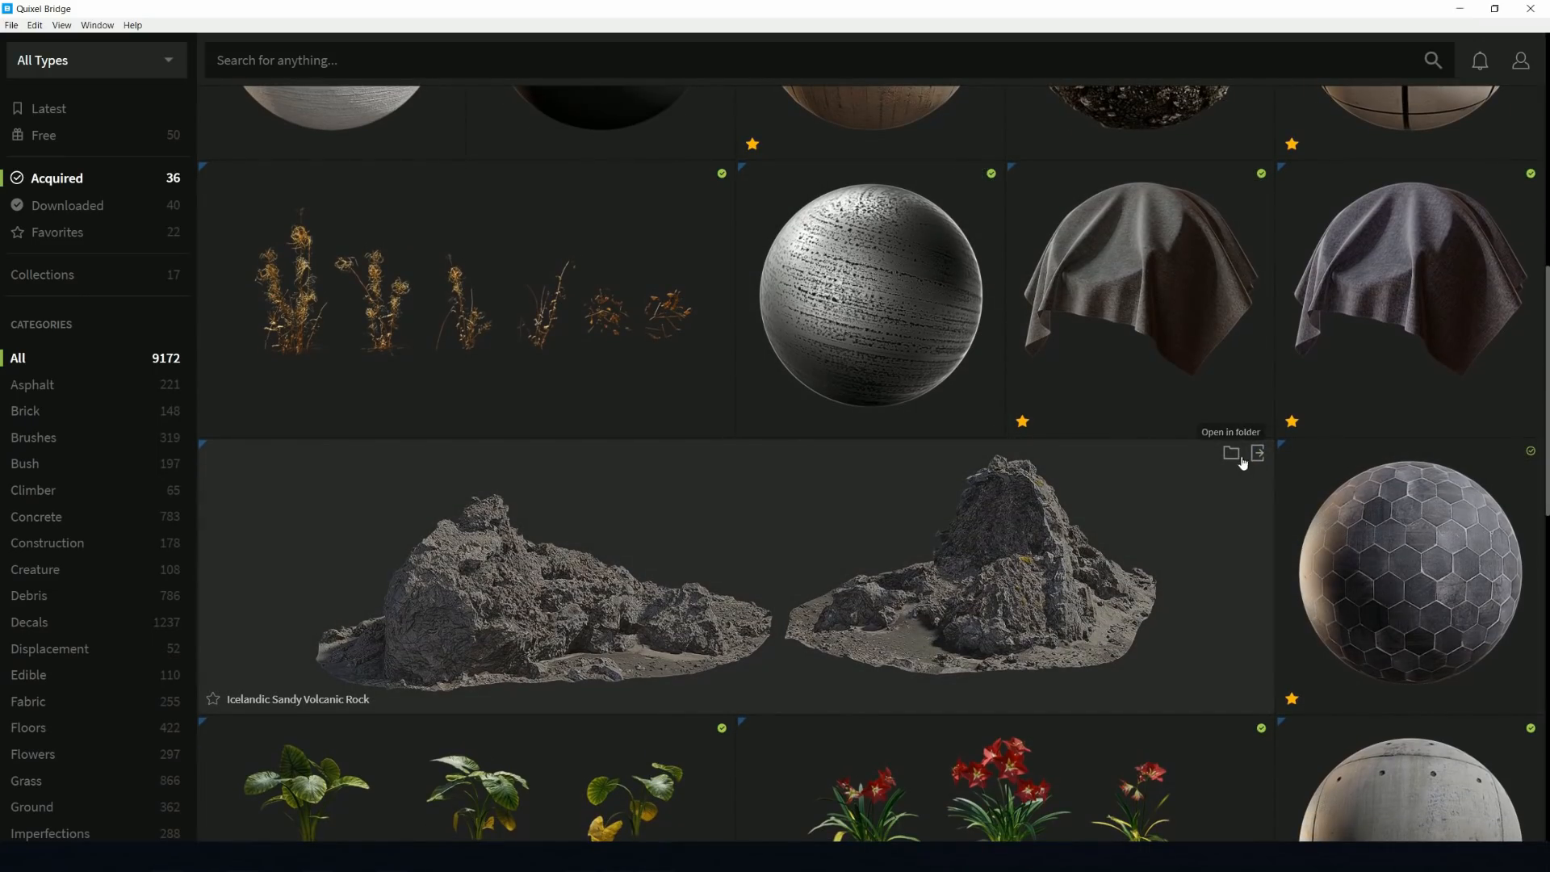
Download the Black Hexagon Tiles 2x2 M material and inspect its preview images and texture maps.
click(1524, 454)
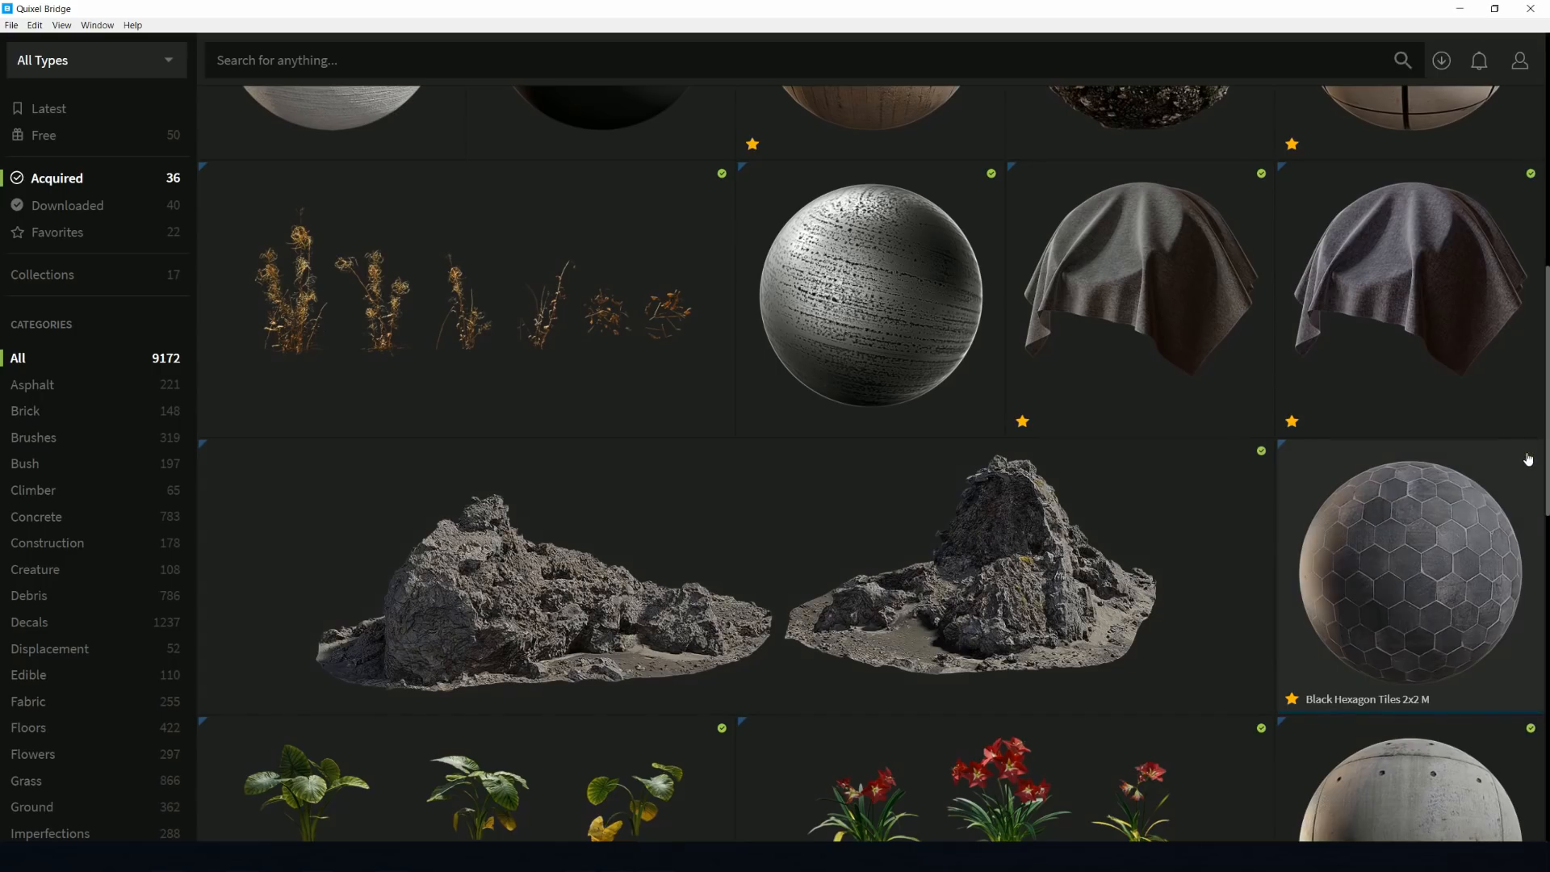
click(1406, 533)
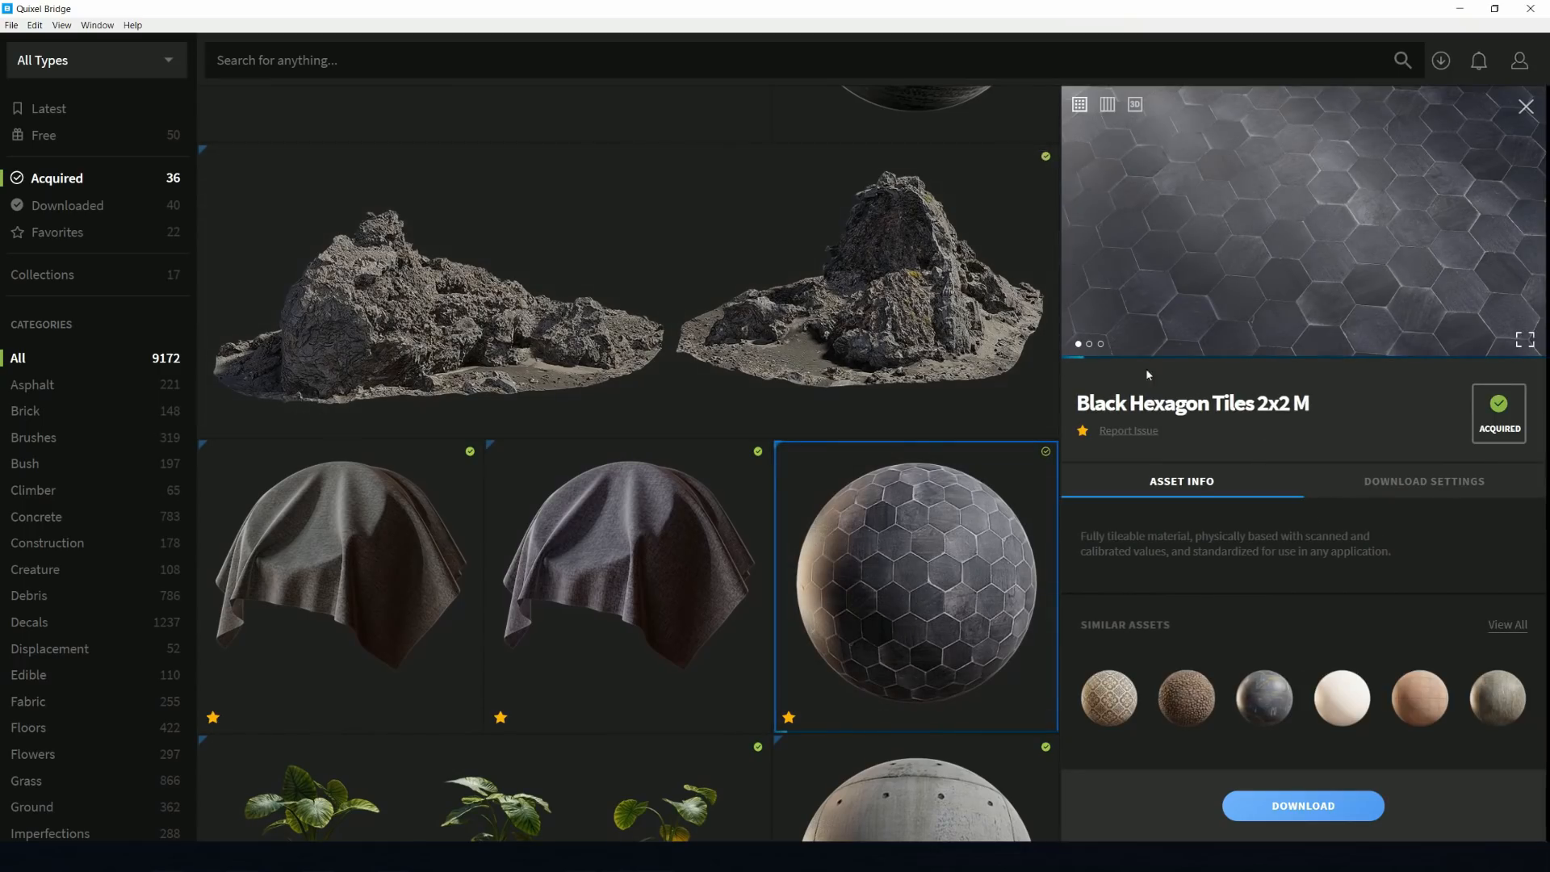
click(1100, 344)
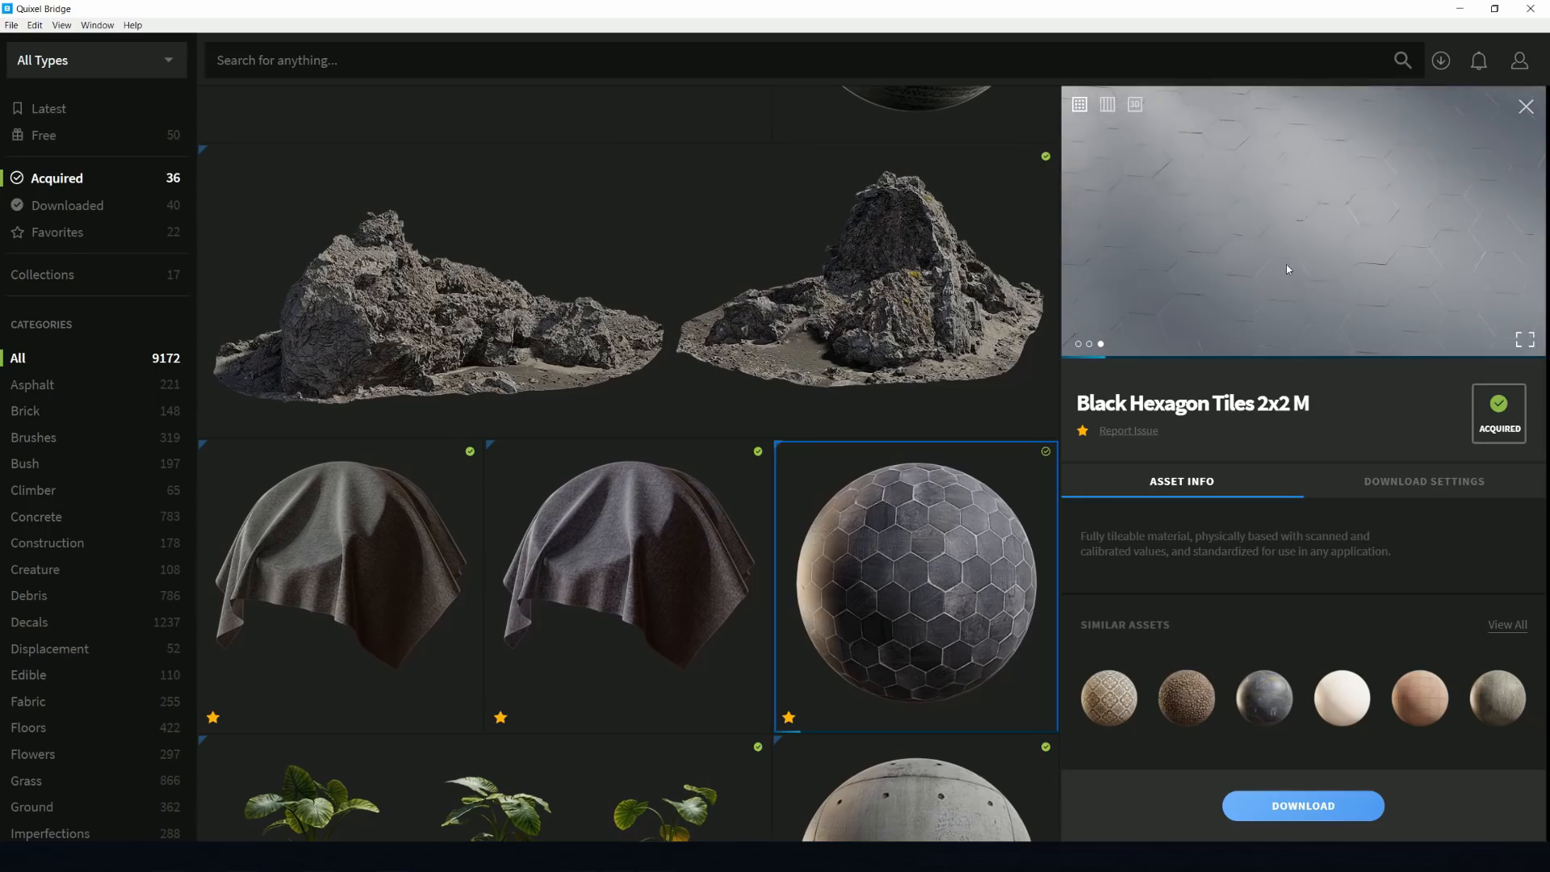
click(1077, 345)
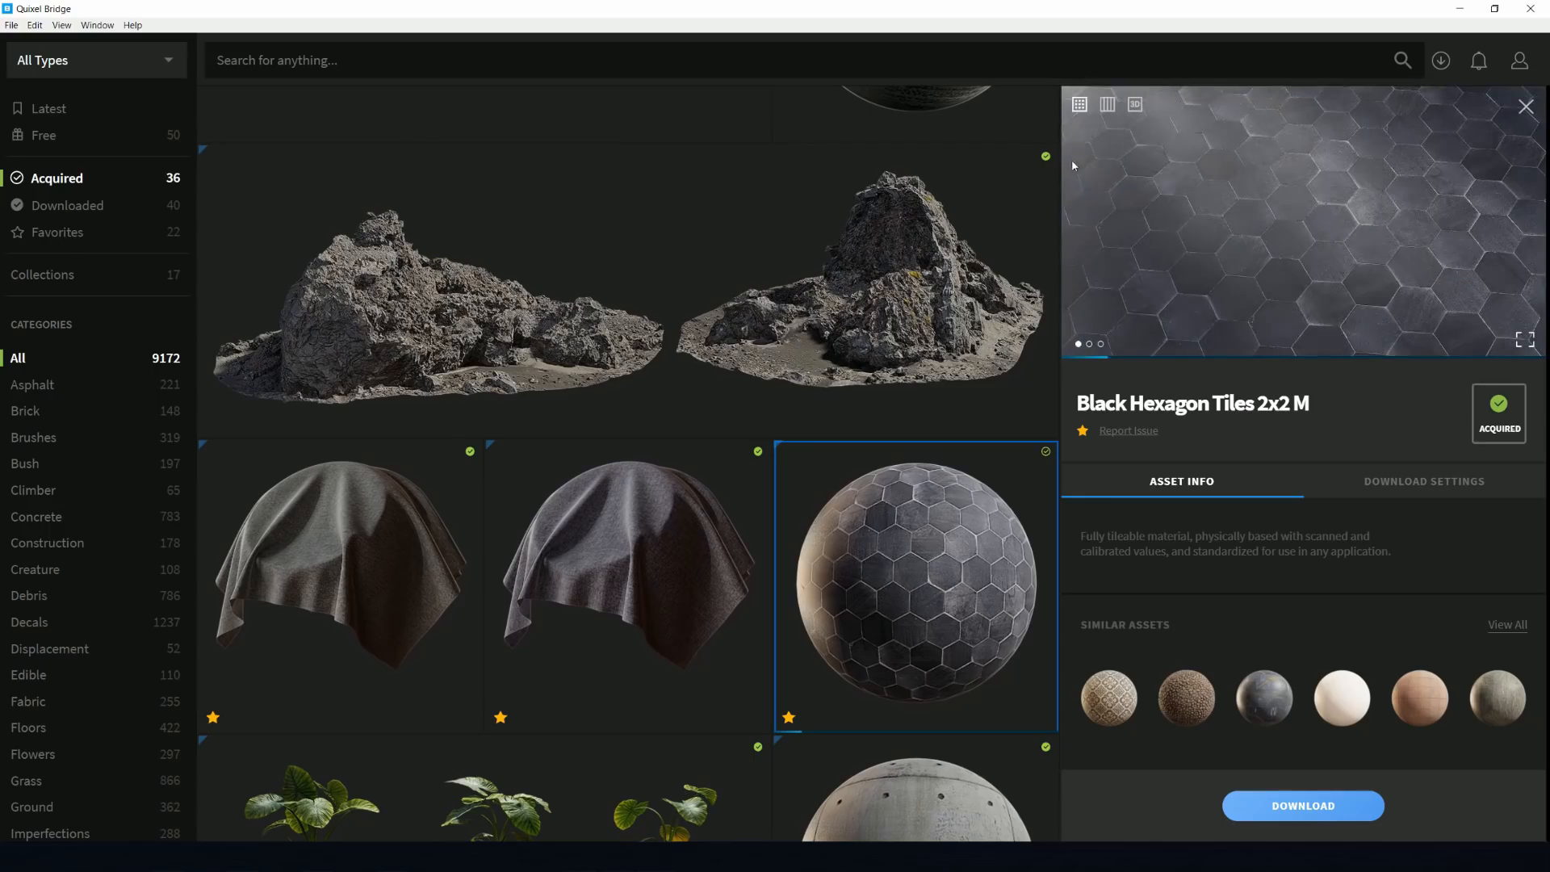
click(1105, 106)
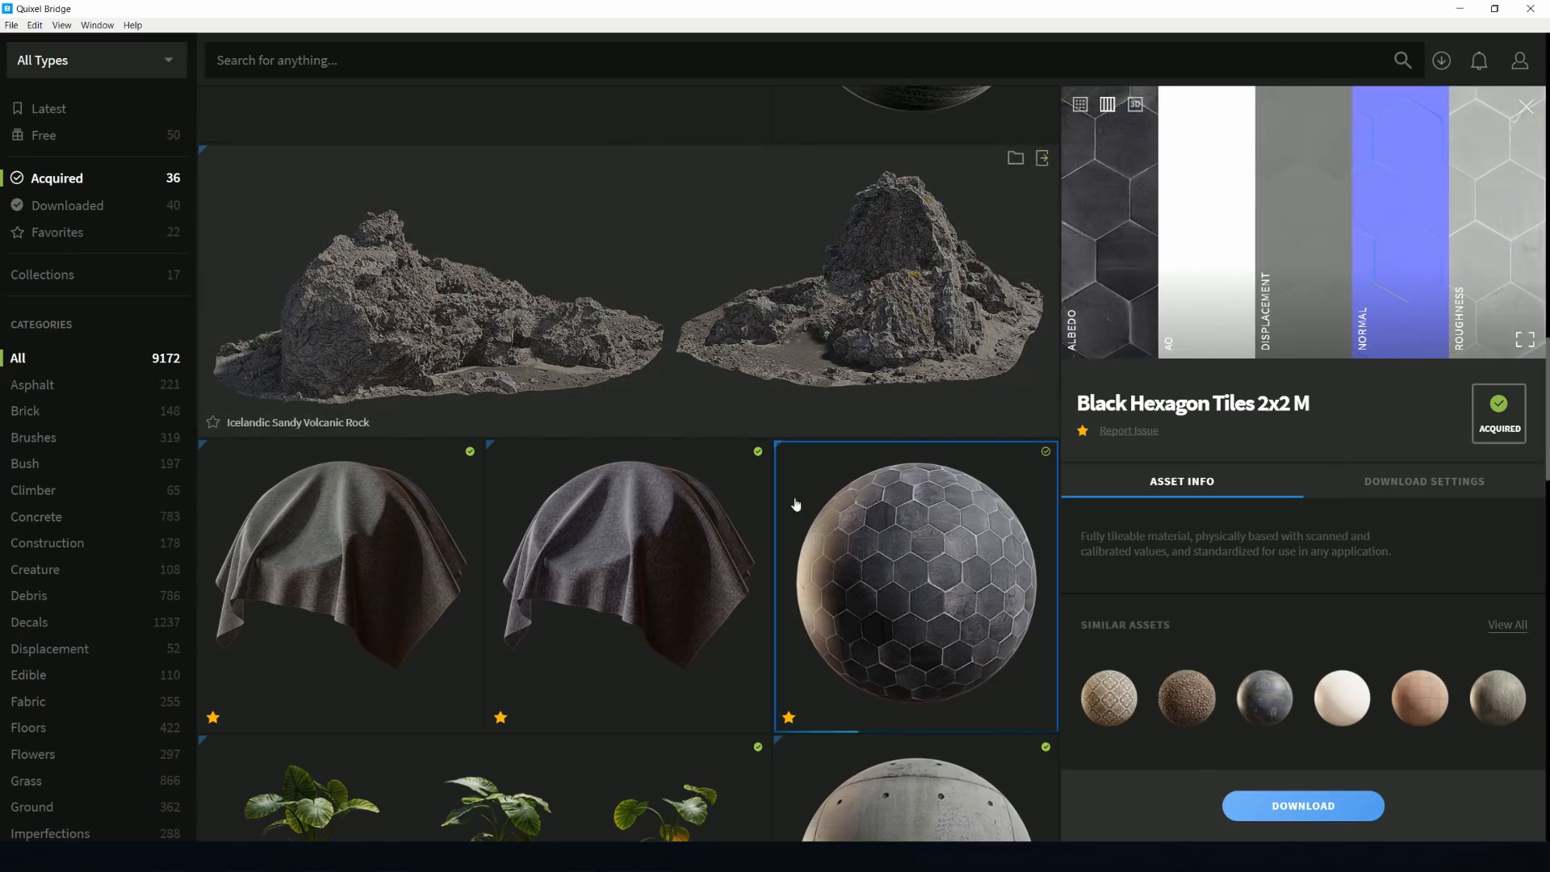
scroll(795, 505, down, 4)
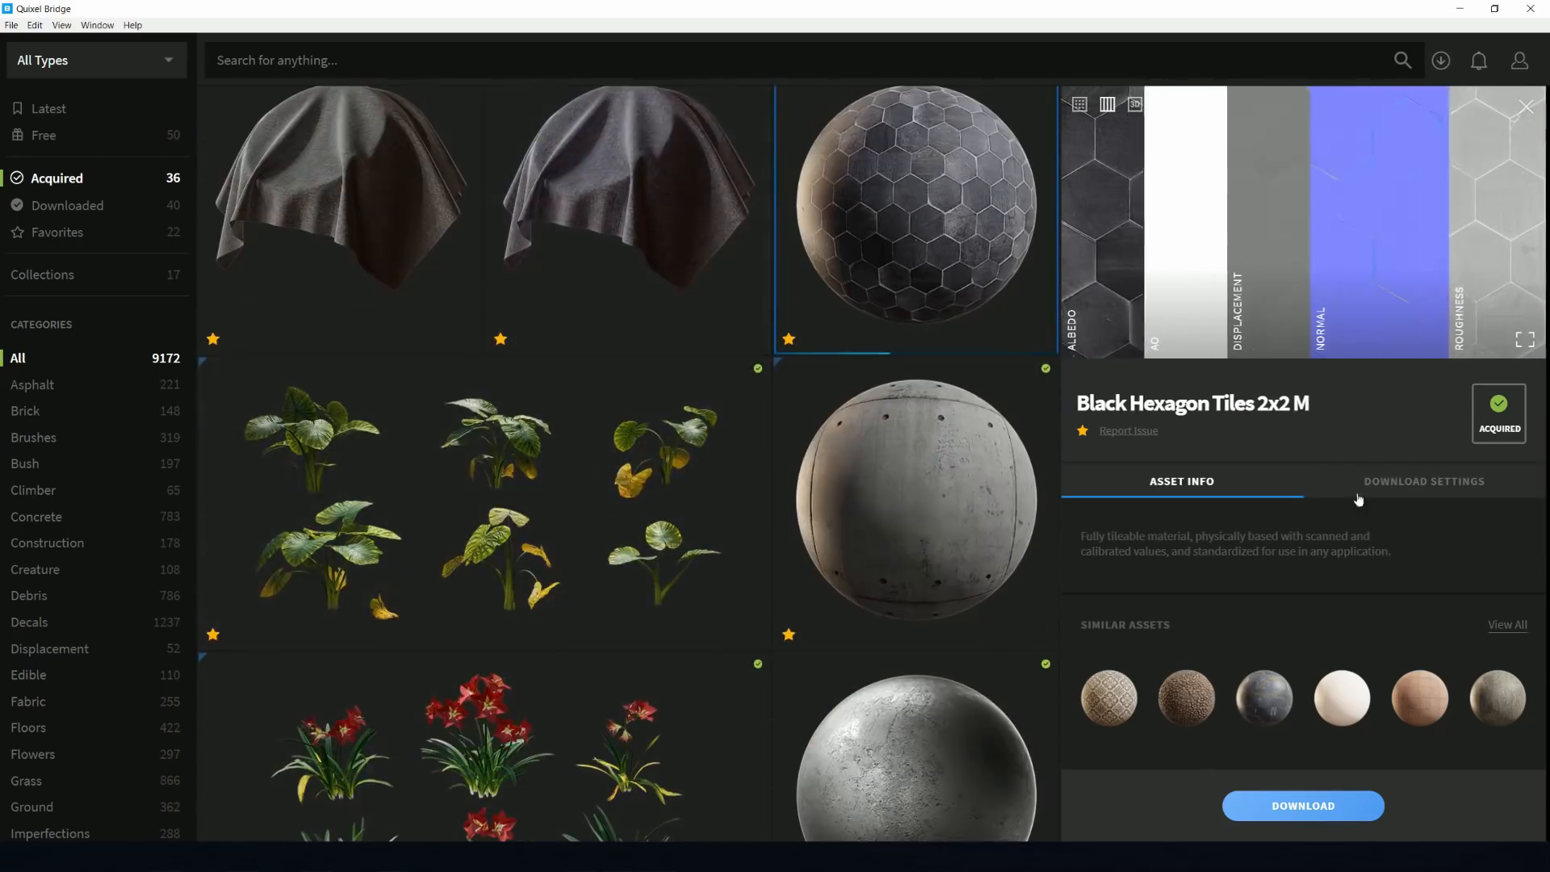
Review the hexagon tiles' download settings, including the available material presets, keeping Offline Specular.
click(1385, 485)
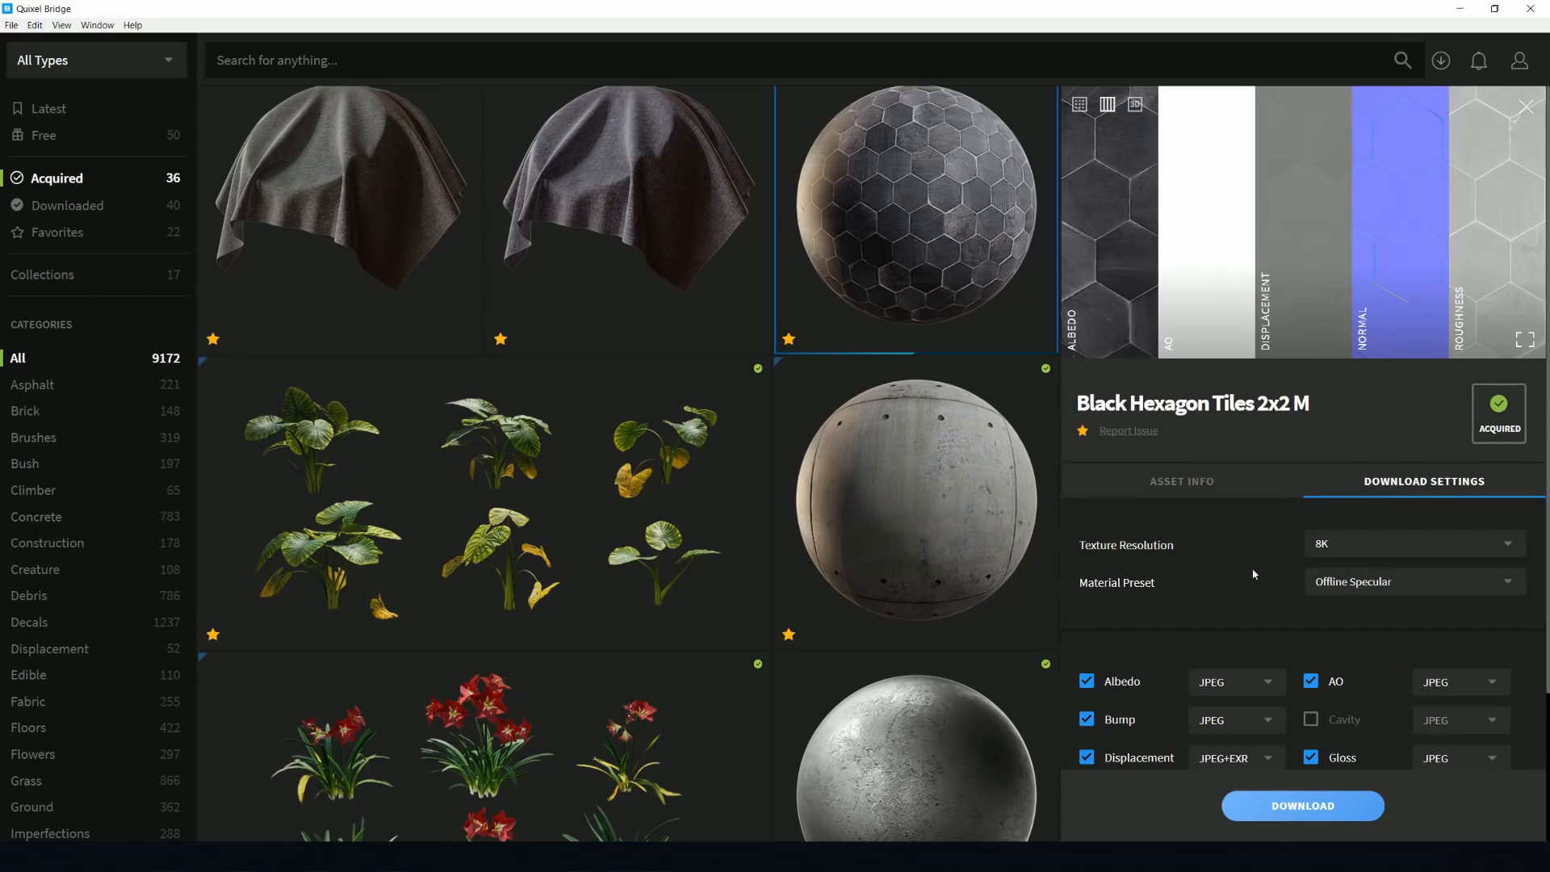
scroll(1256, 564, down, 3)
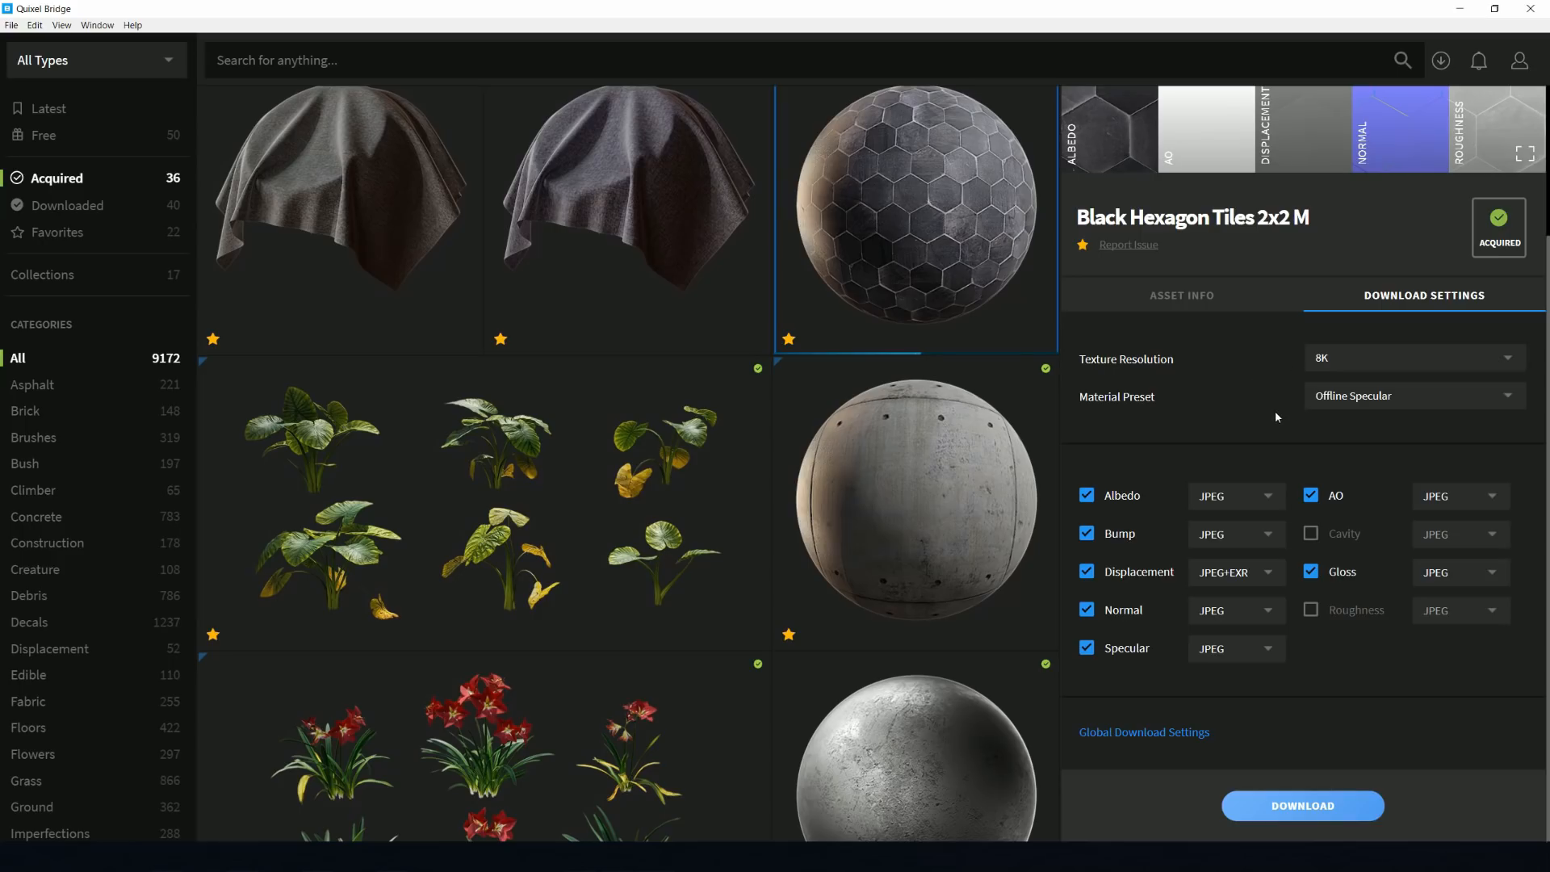
click(1342, 398)
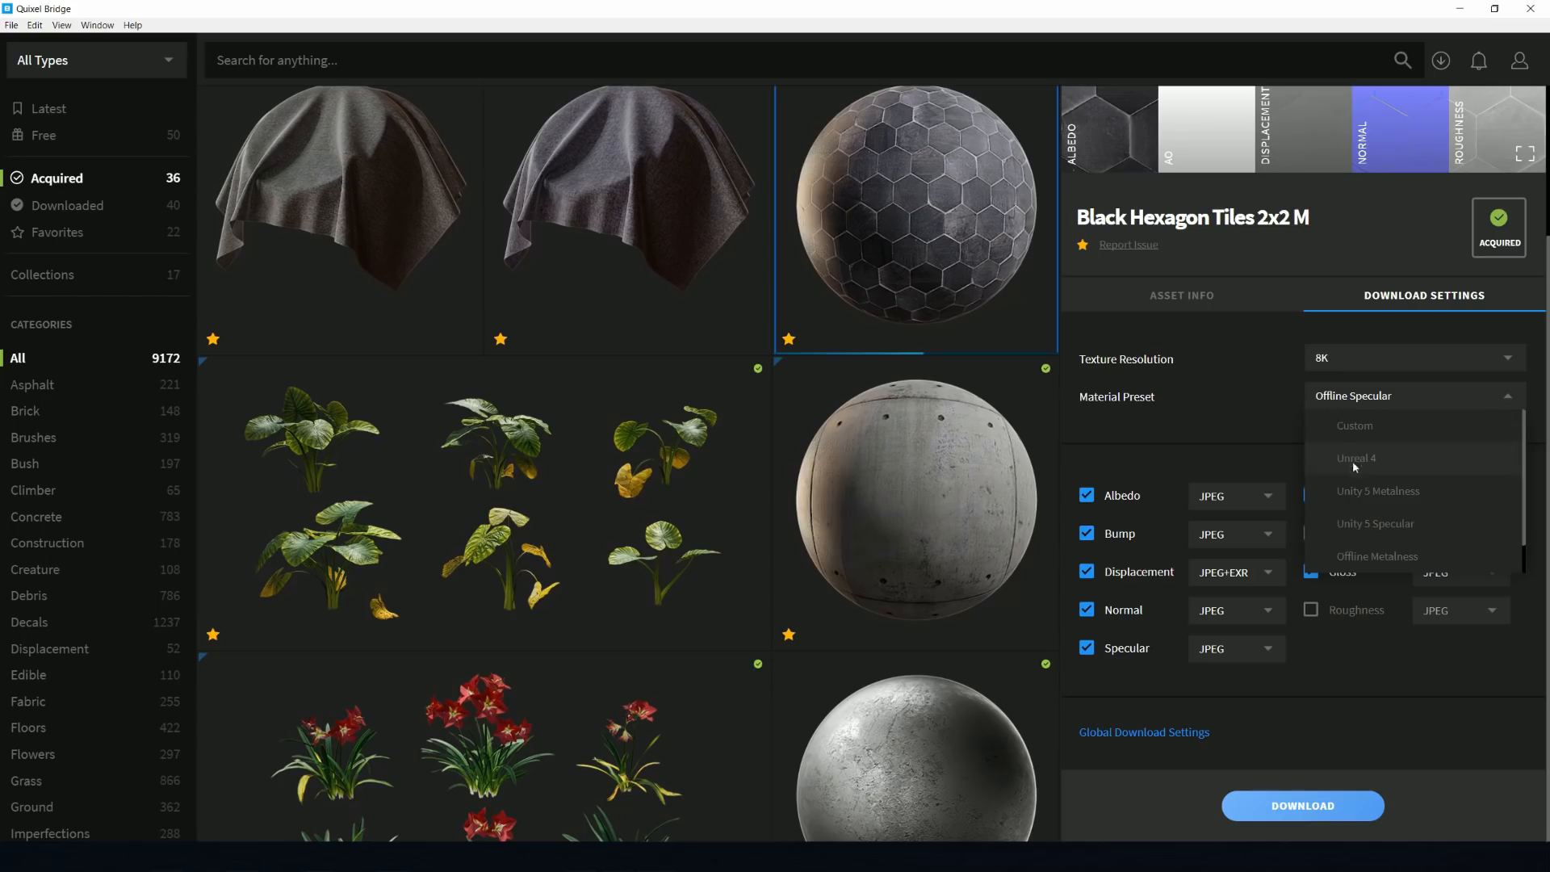
scroll(1353, 563, down, 1)
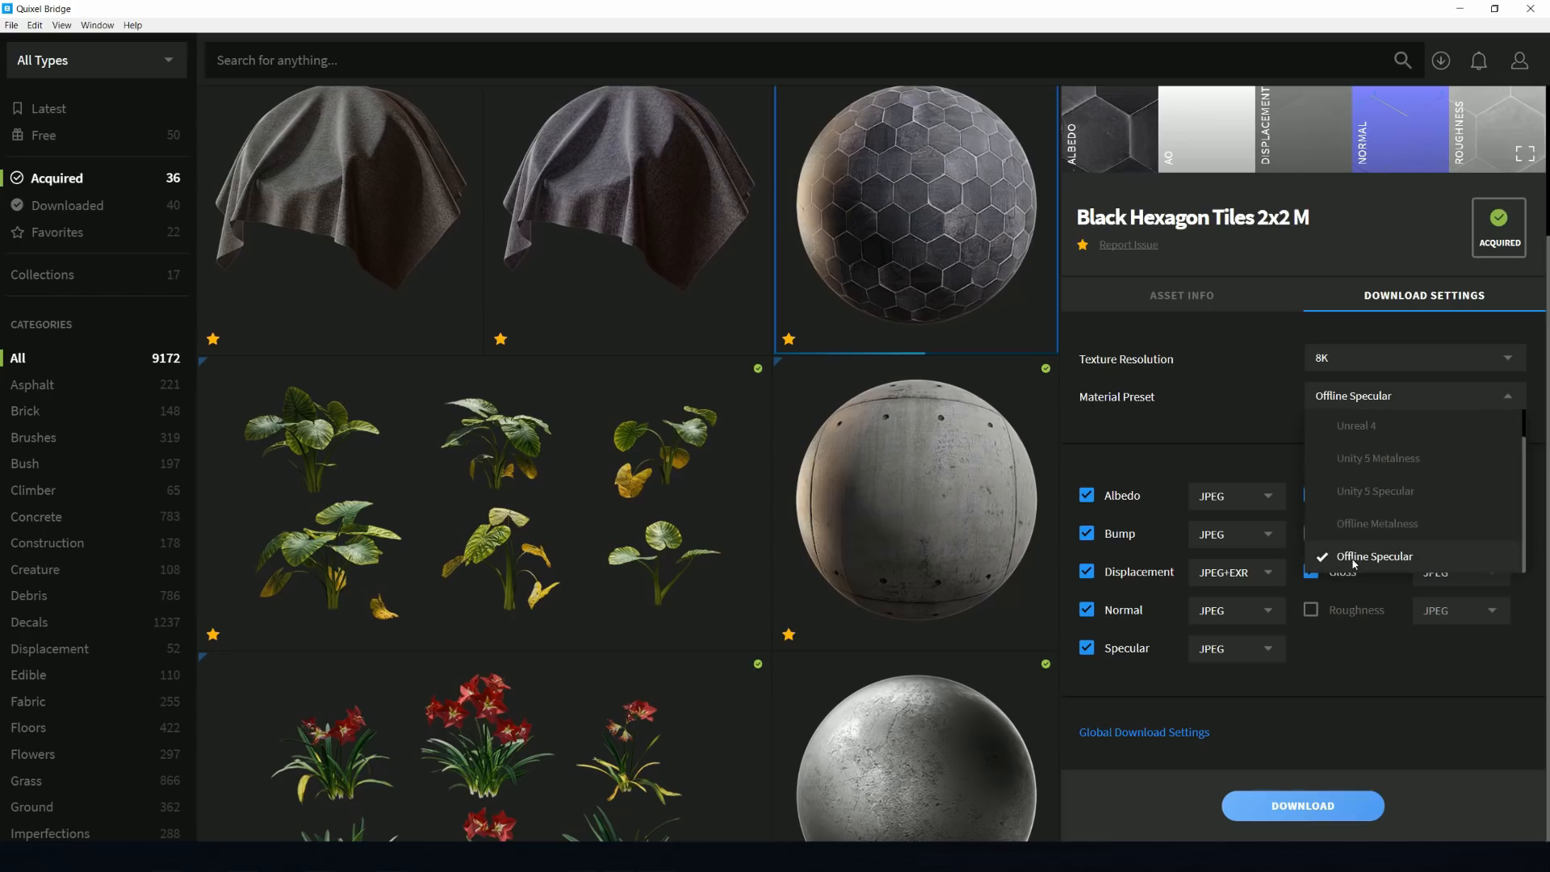
click(1241, 403)
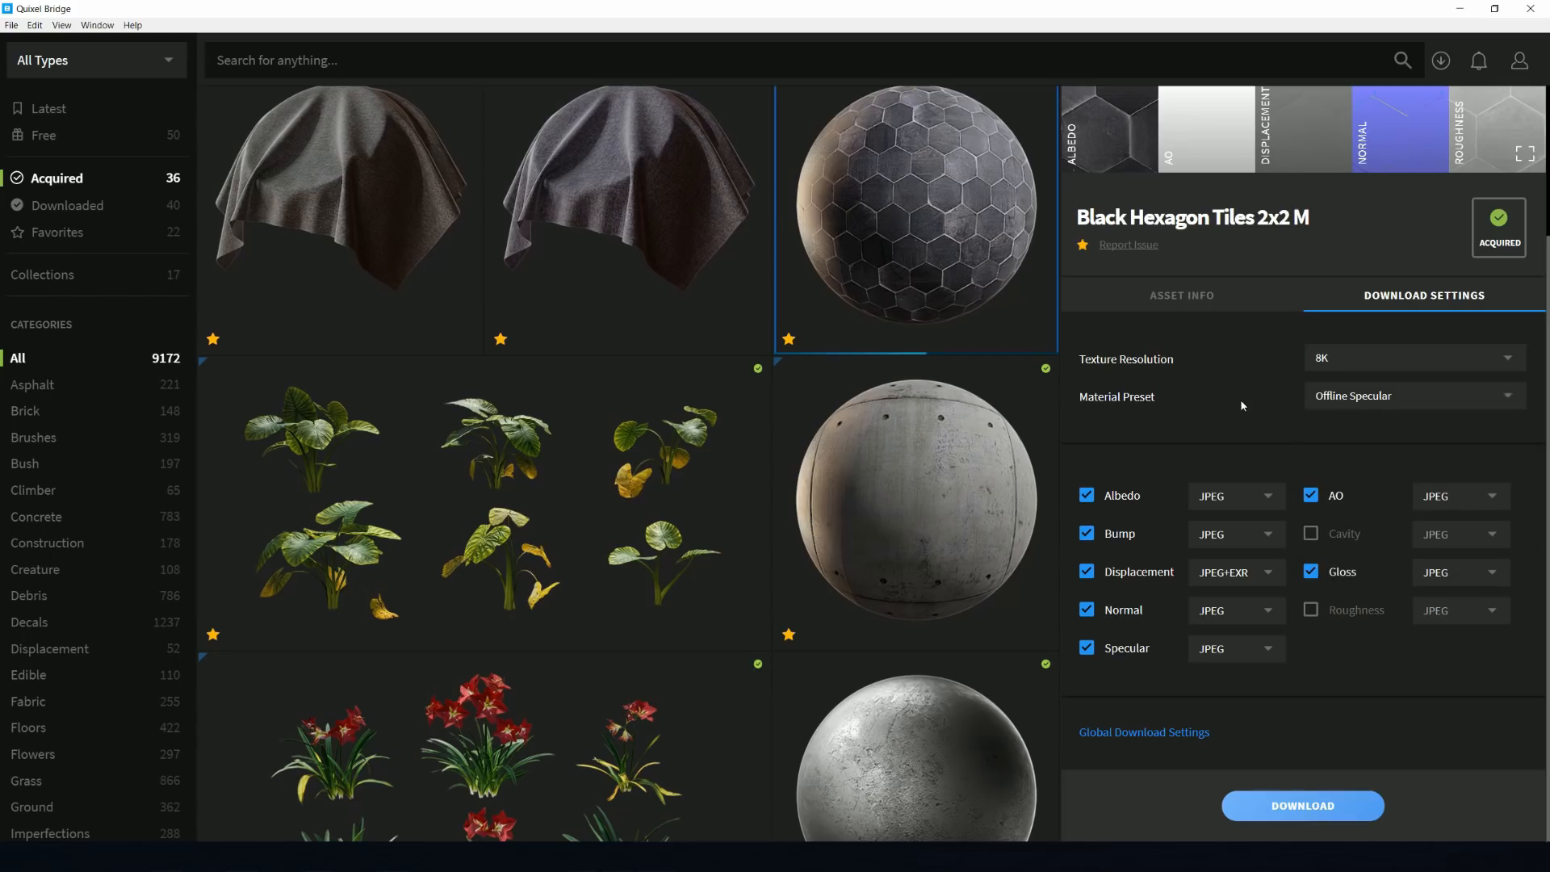
scroll(1240, 400, up, 3)
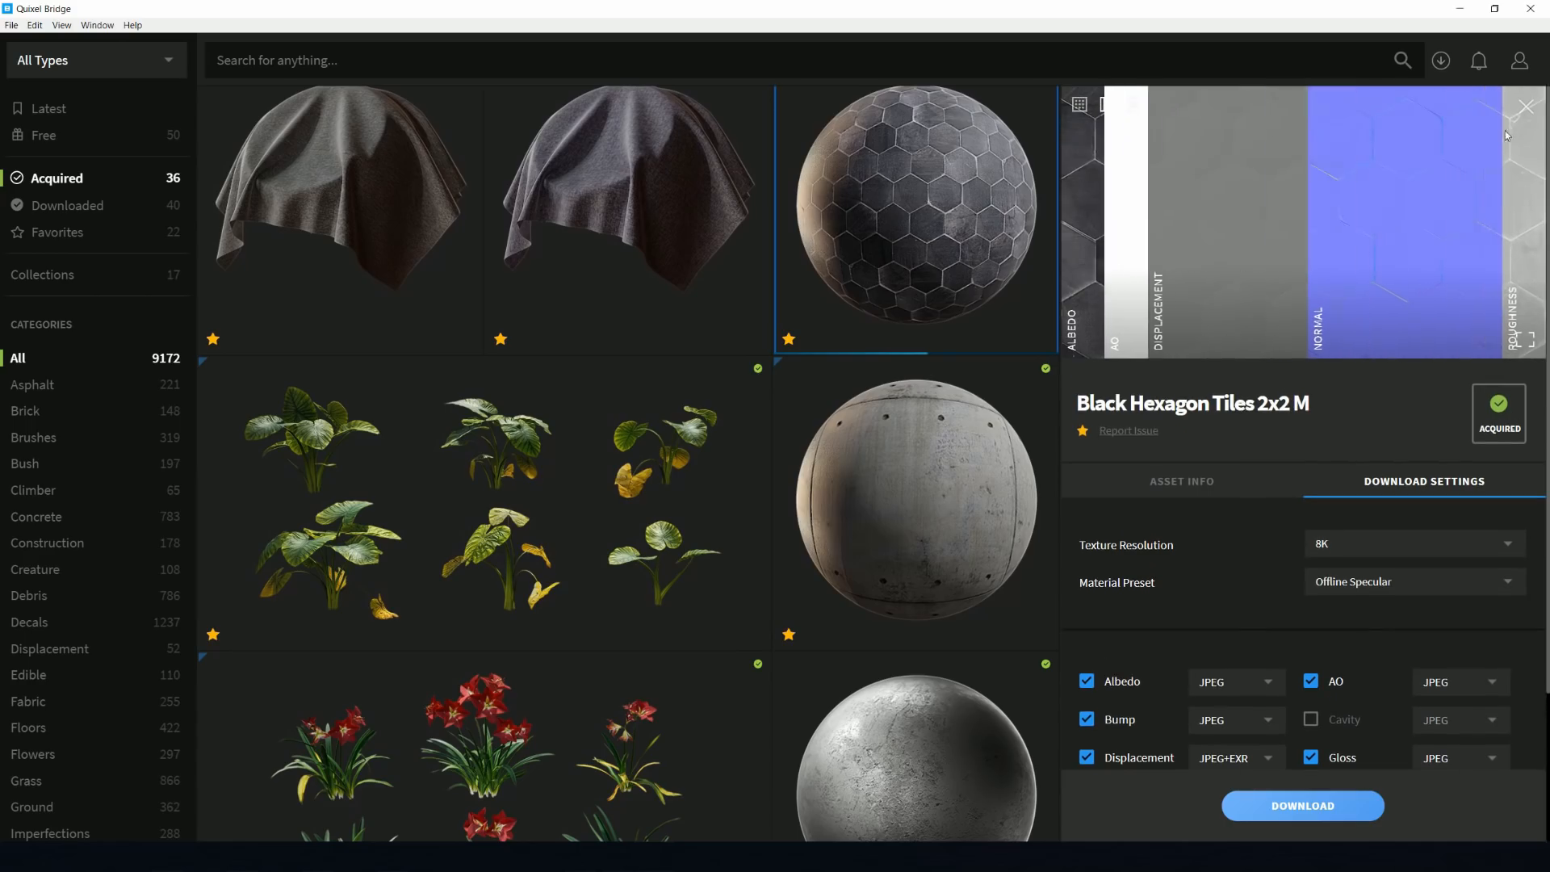
click(1530, 109)
Inspect the Colocasia Caladium plant in the 3D preview, orbiting the model and viewing variation Var3.
click(408, 618)
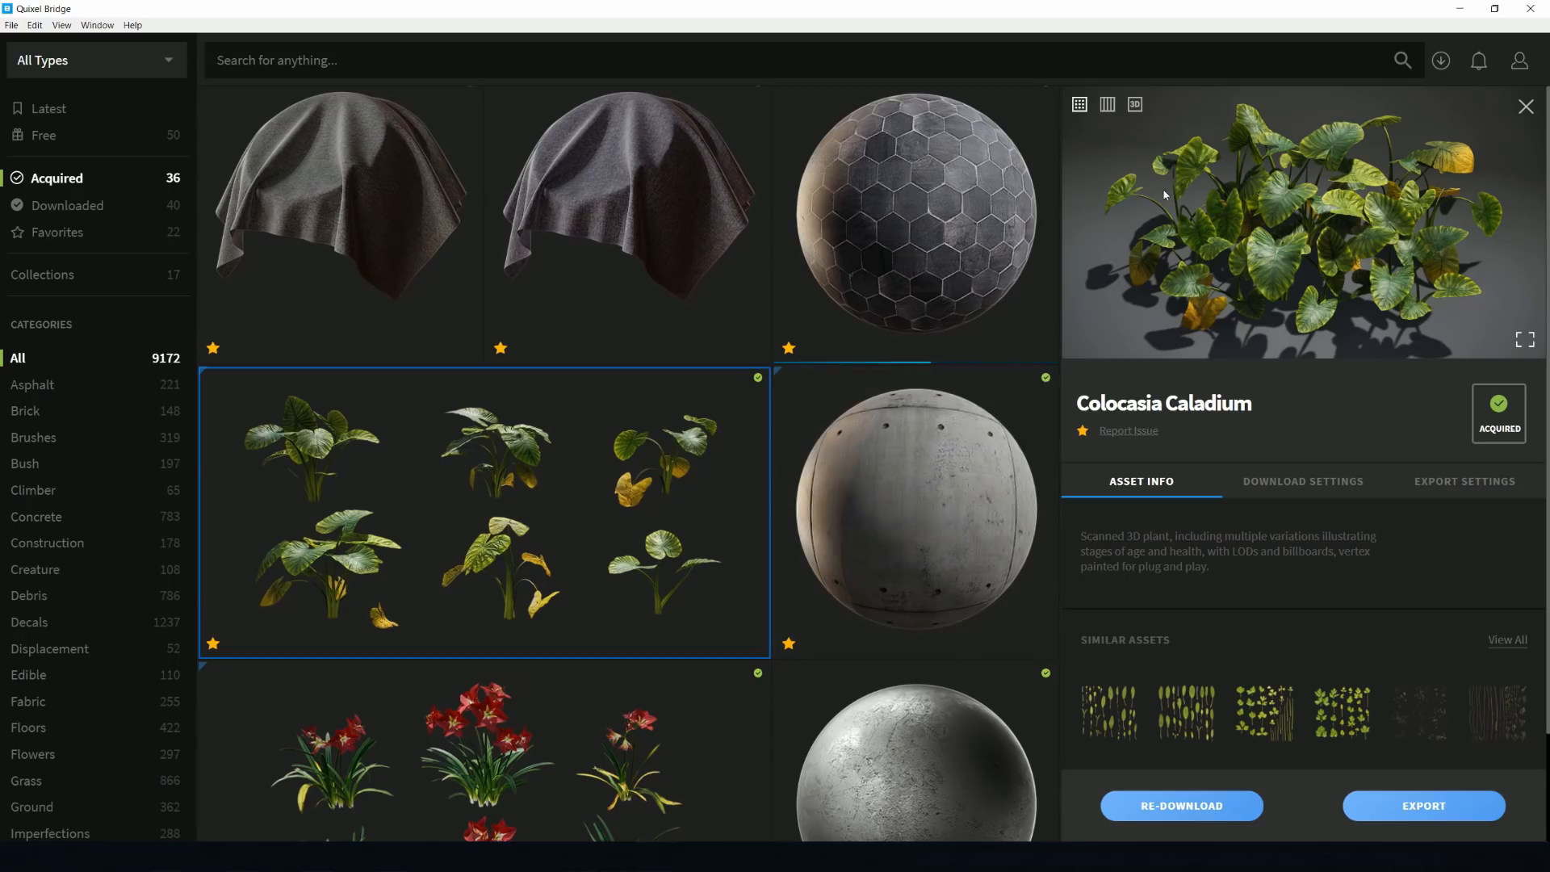
click(1136, 111)
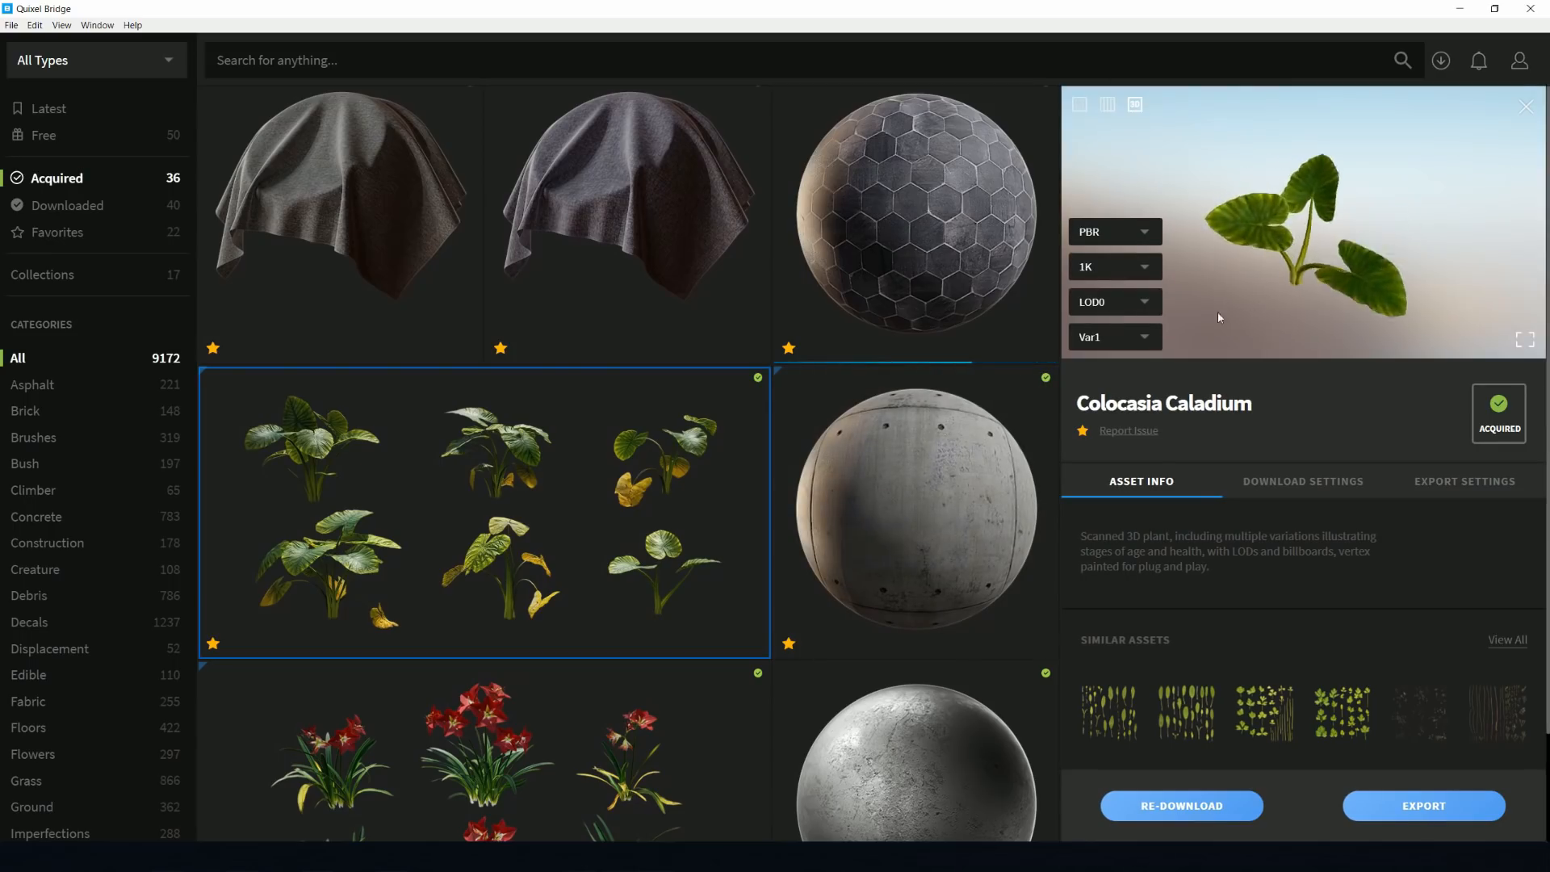
drag(1135, 302, 1447, 280)
click(1130, 337)
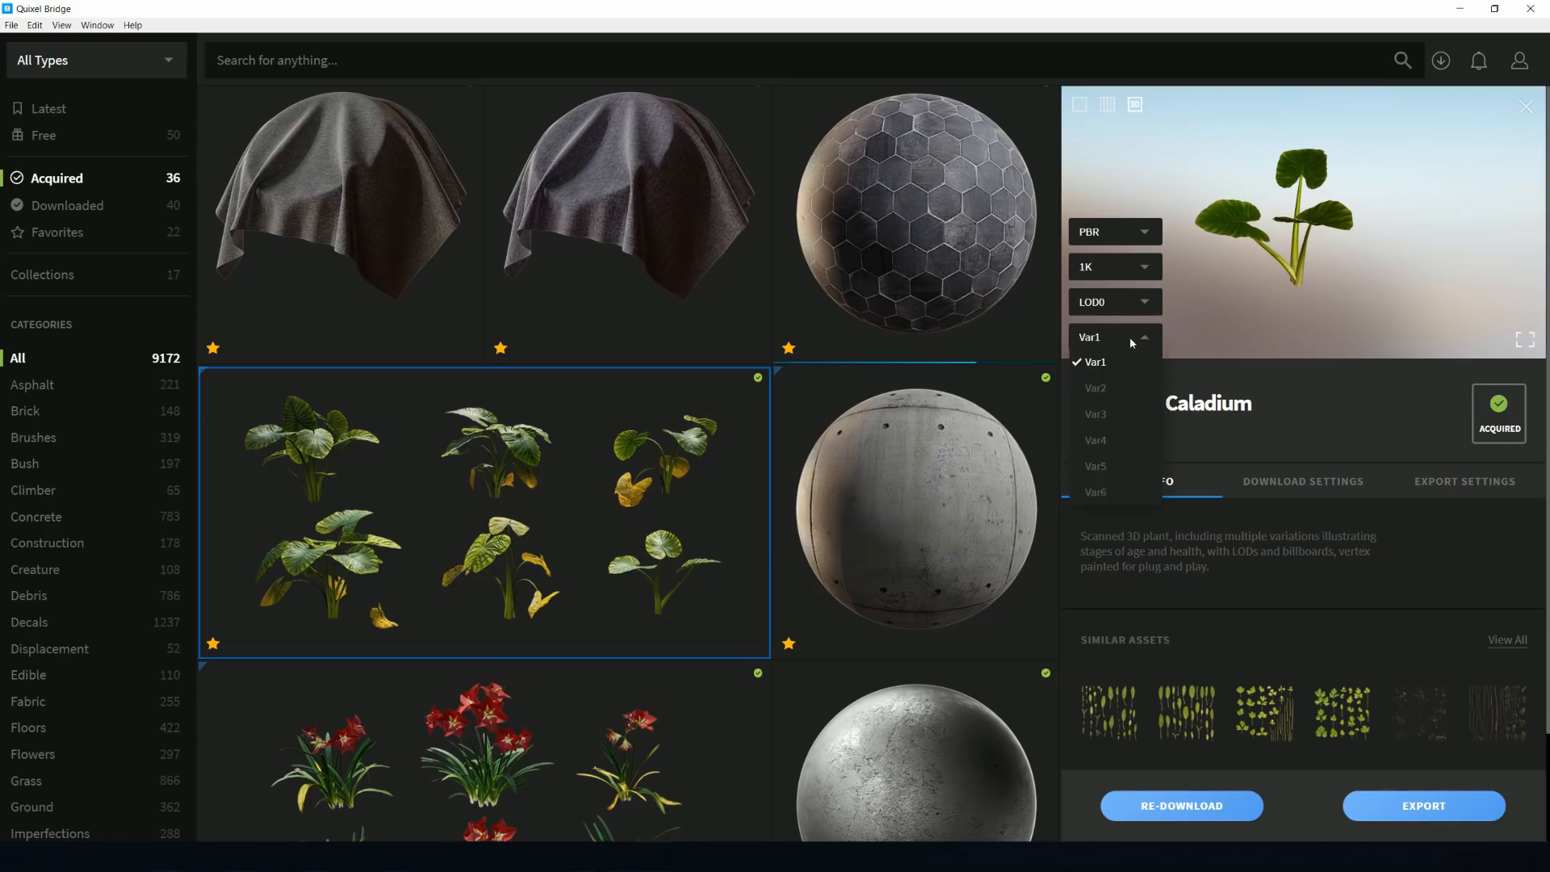
click(1110, 416)
drag(1259, 325, 1046, 273)
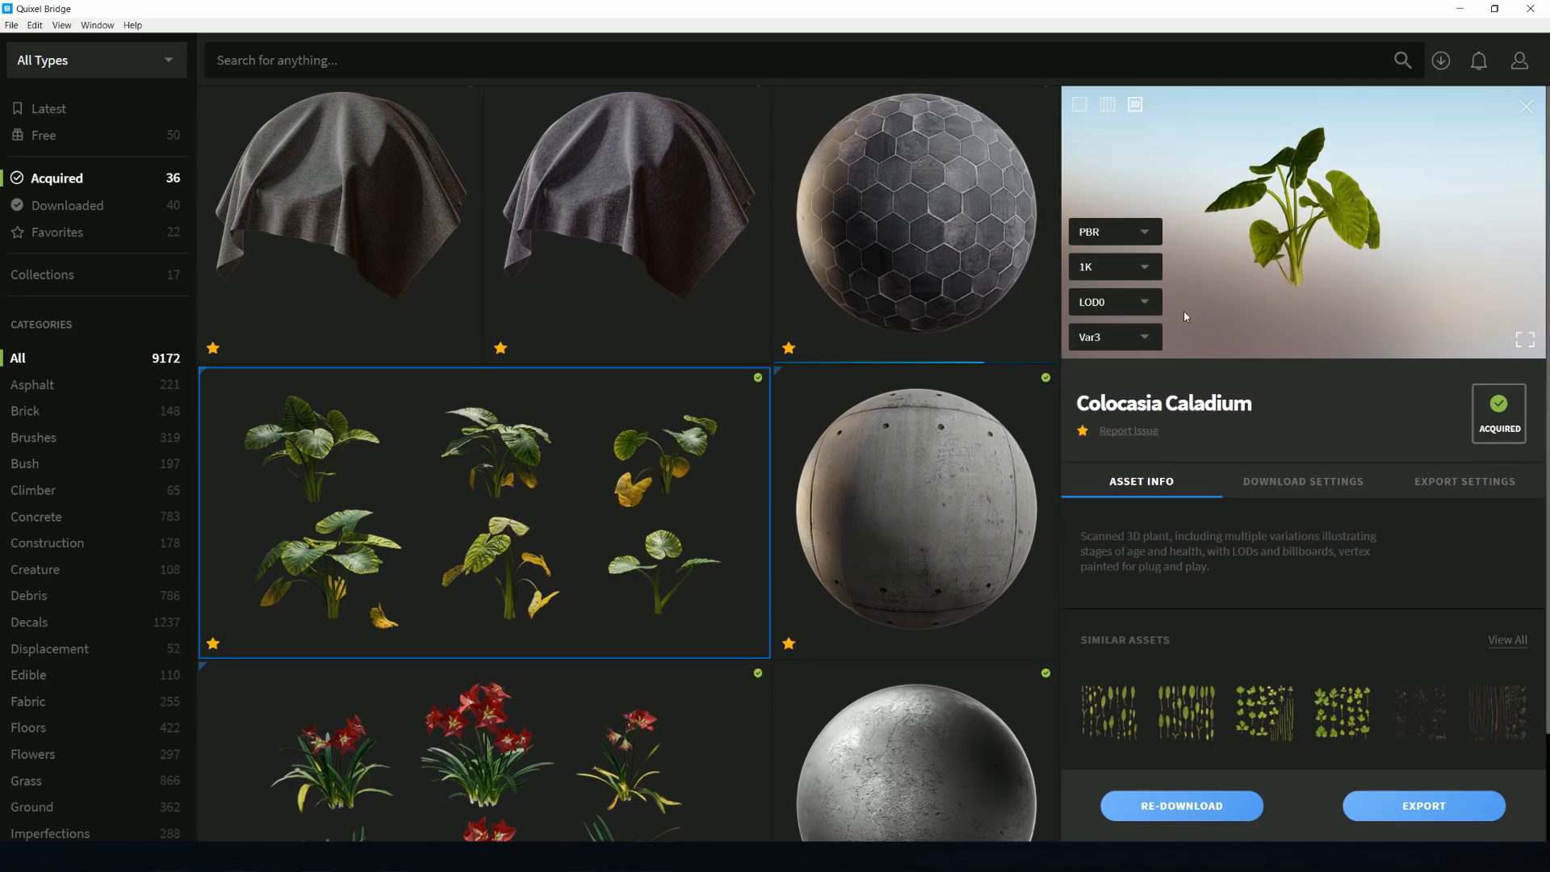
Compare the Colocasia Caladium's LOD2, LOD3 and LOD0 meshes in the 3D preview and close its details.
click(1134, 302)
click(1107, 383)
mouse_move(1273, 307)
mouse_down()
mouse_move(1417, 308)
mouse_move(1268, 307)
mouse_up()
click(1130, 302)
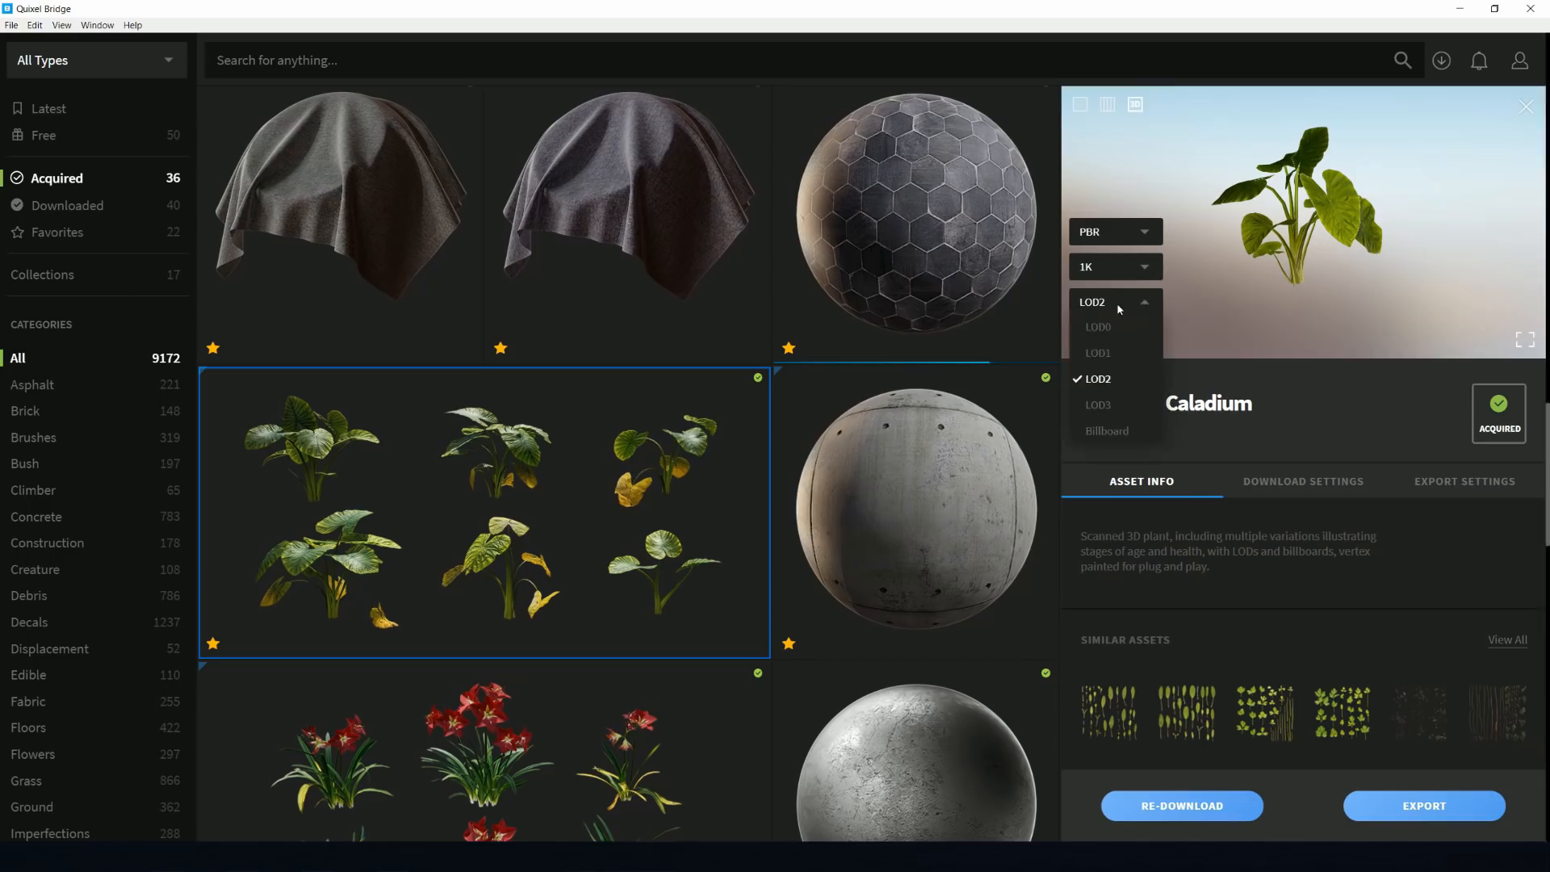
click(1108, 401)
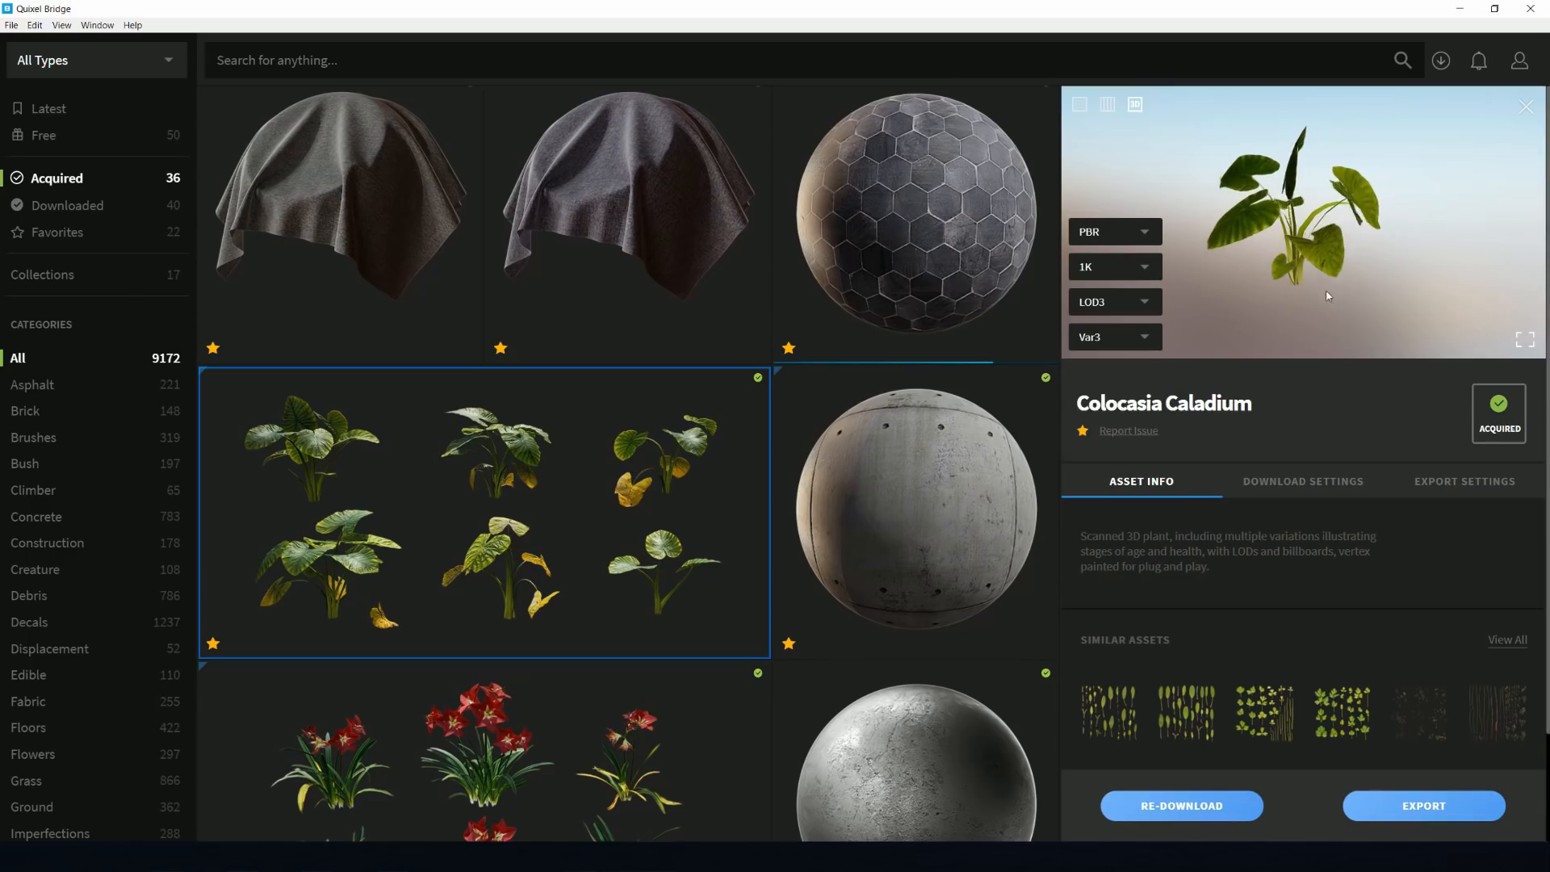
click(1122, 302)
click(1117, 328)
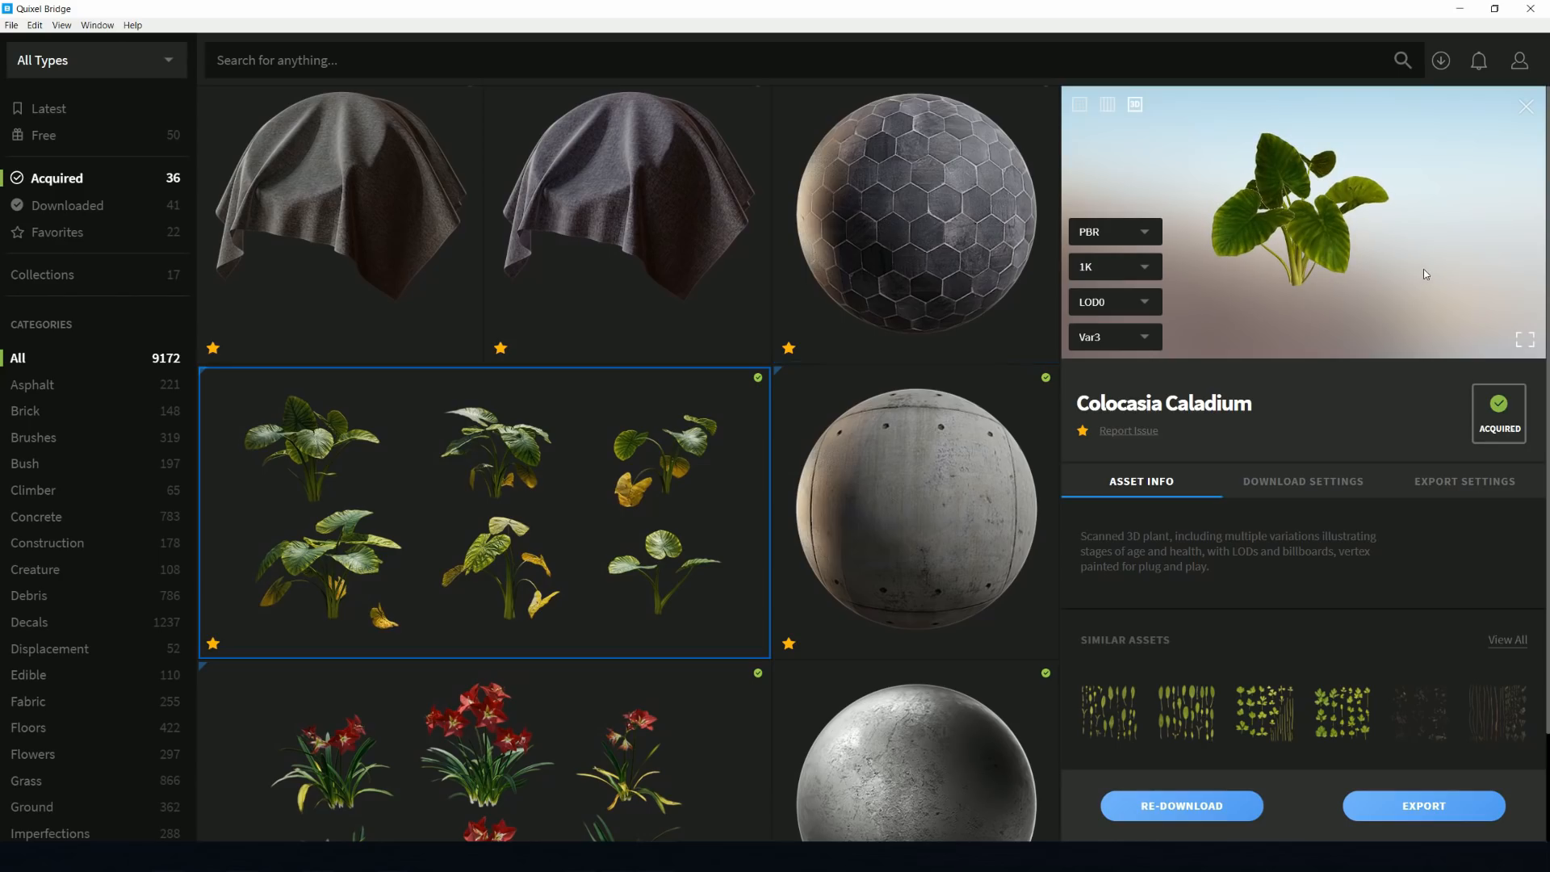
click(1525, 108)
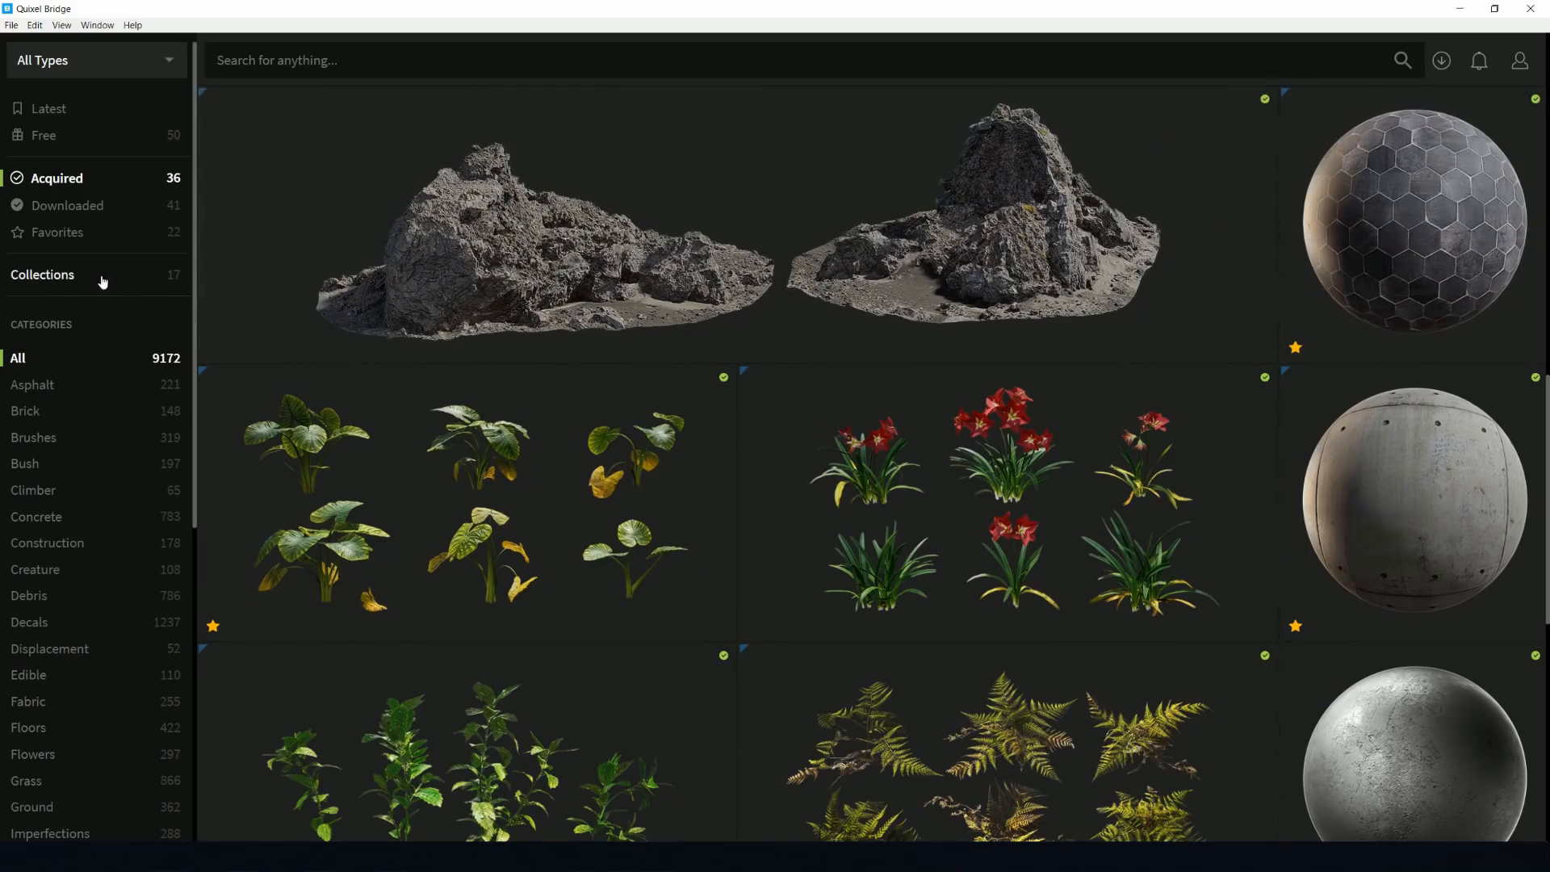
Browse the overview of available collections.
click(103, 281)
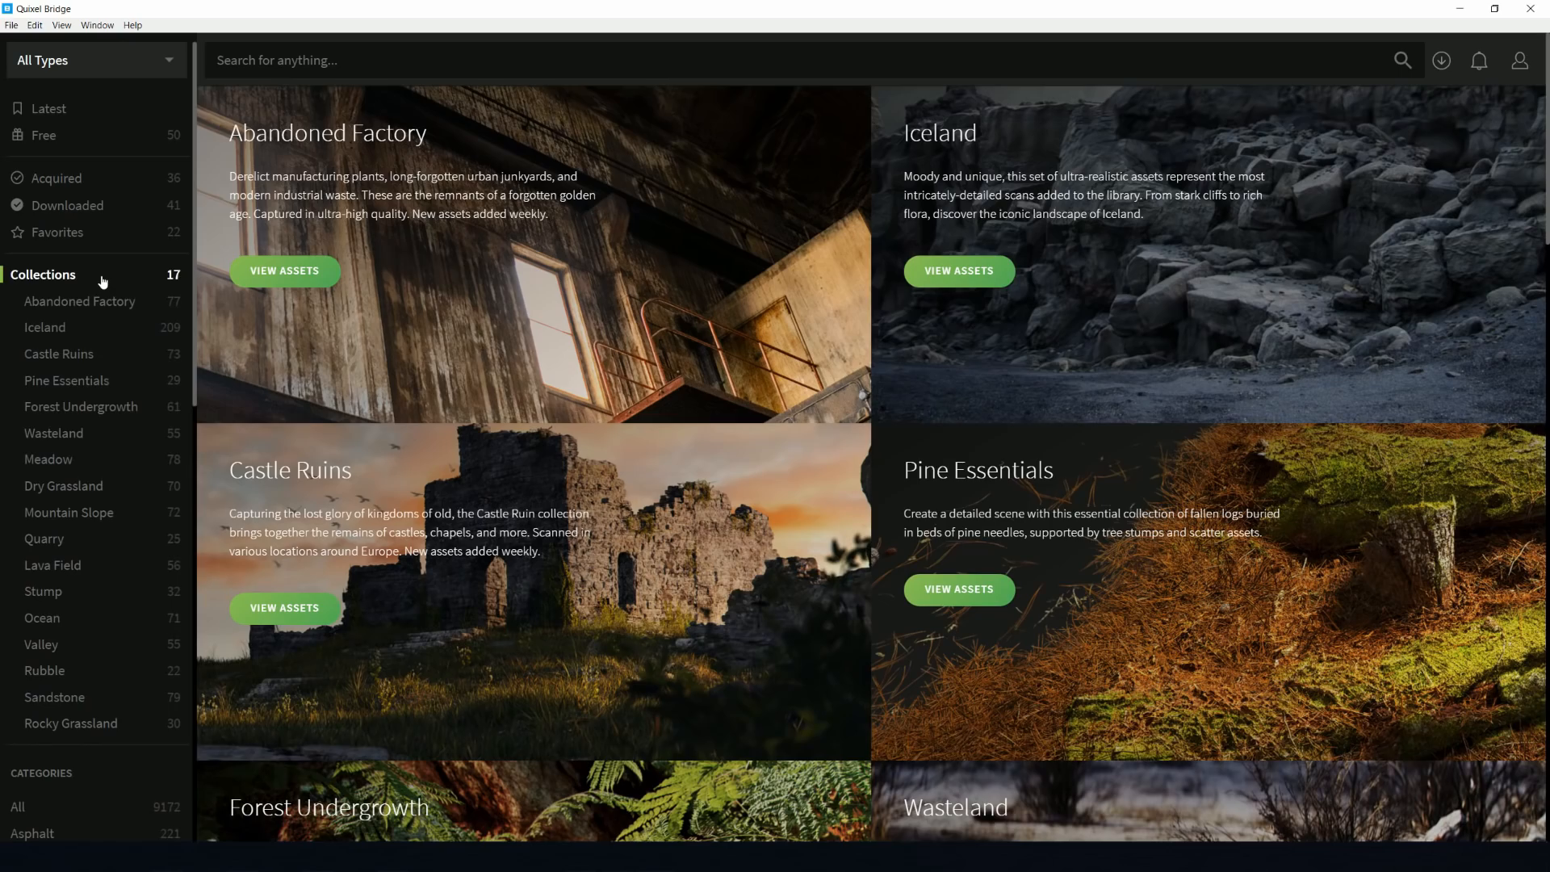
scroll(1134, 355, down, 10)
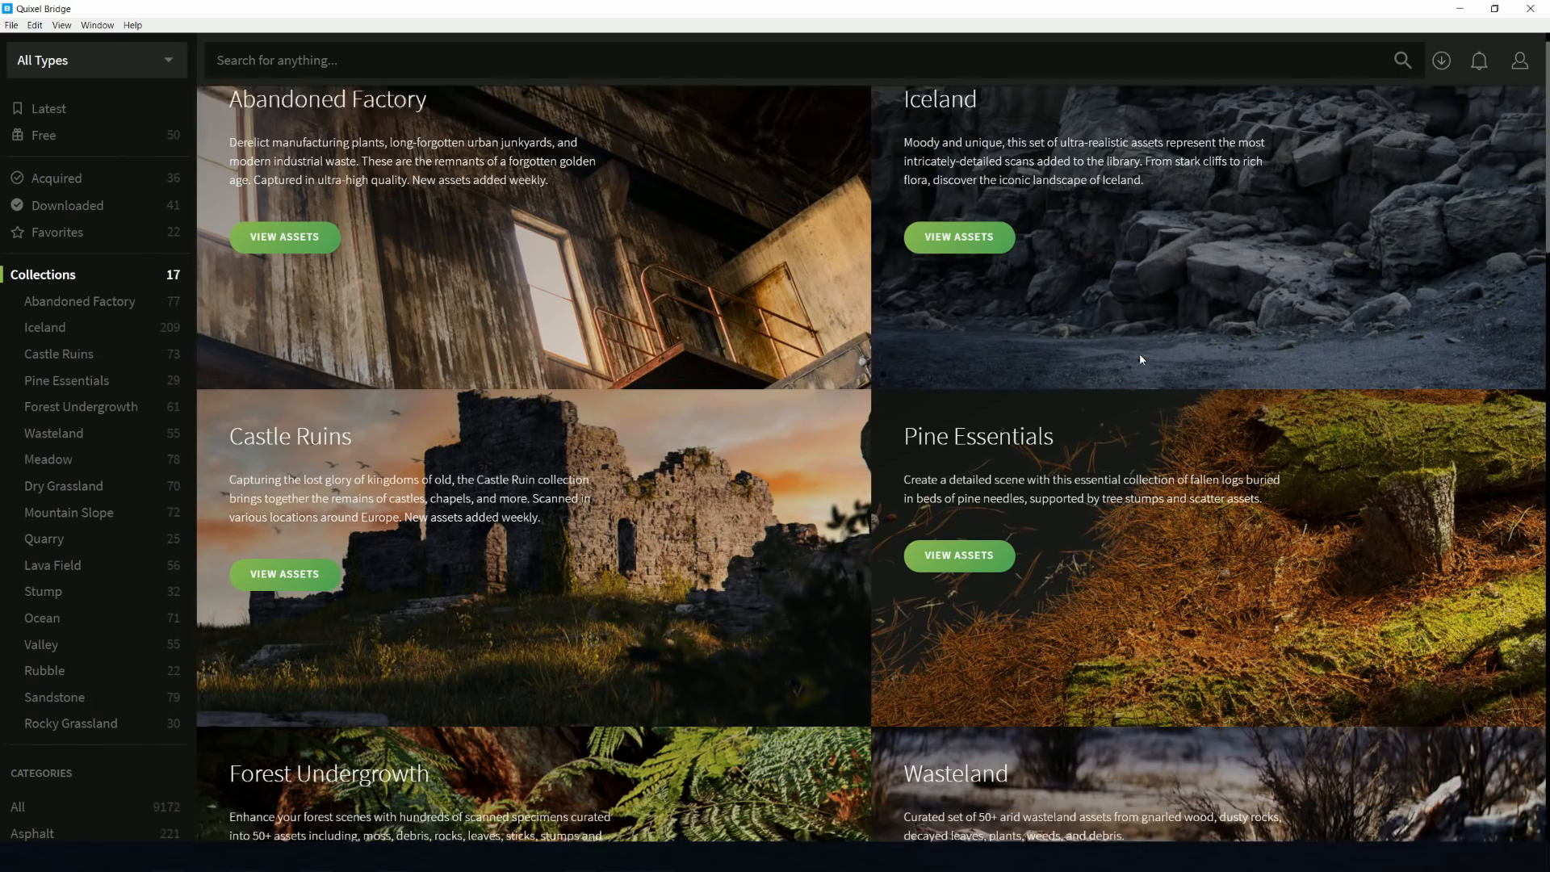
scroll(1140, 356, down, 12)
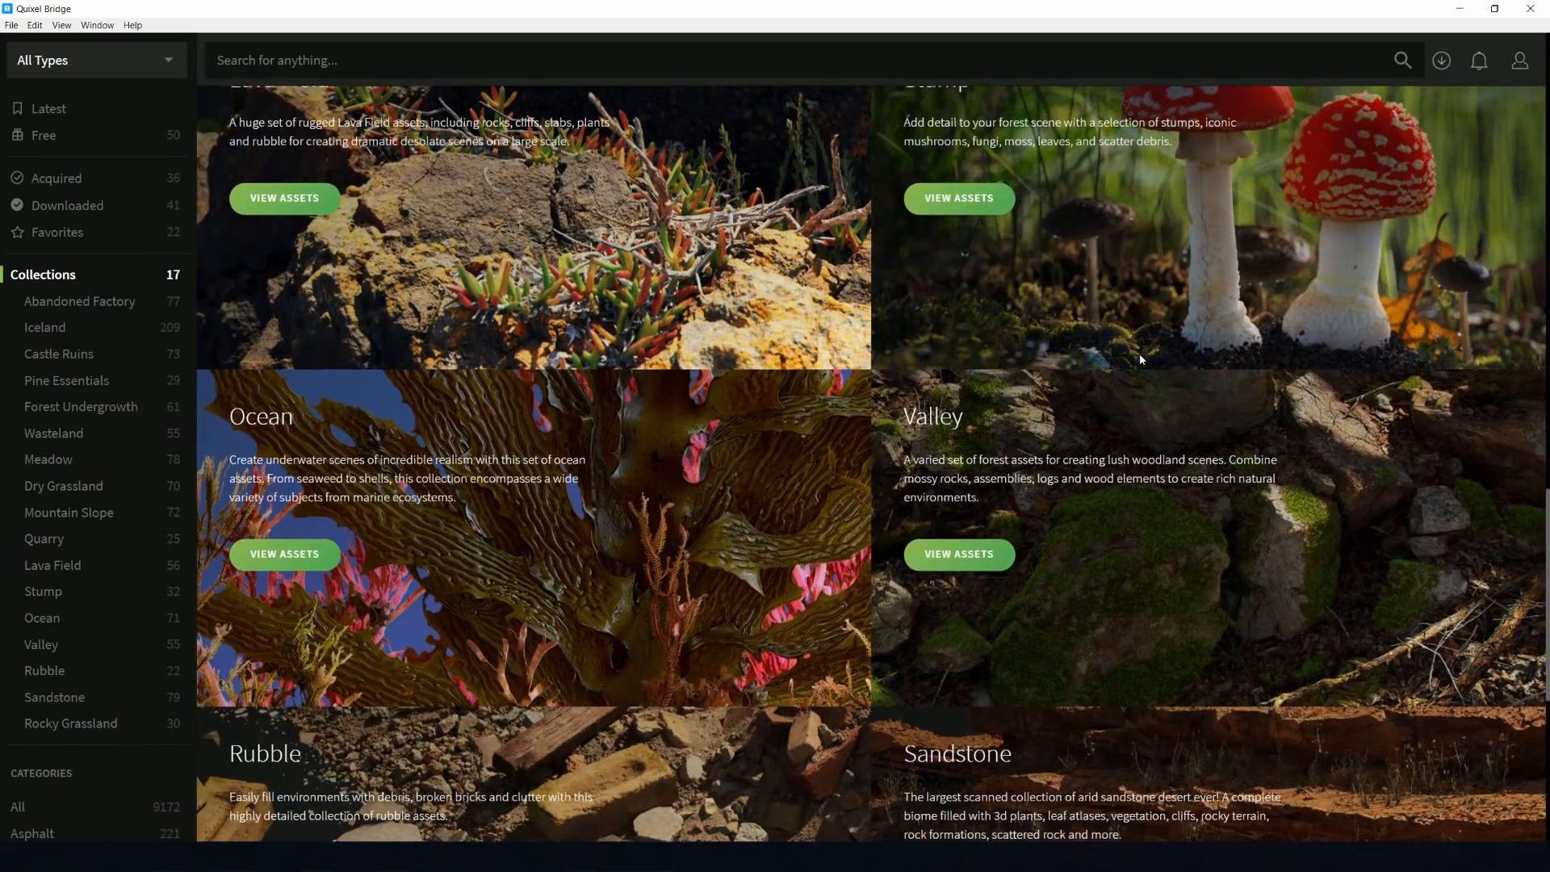
scroll(1140, 352, up, 19)
scroll(1116, 349, up, 3)
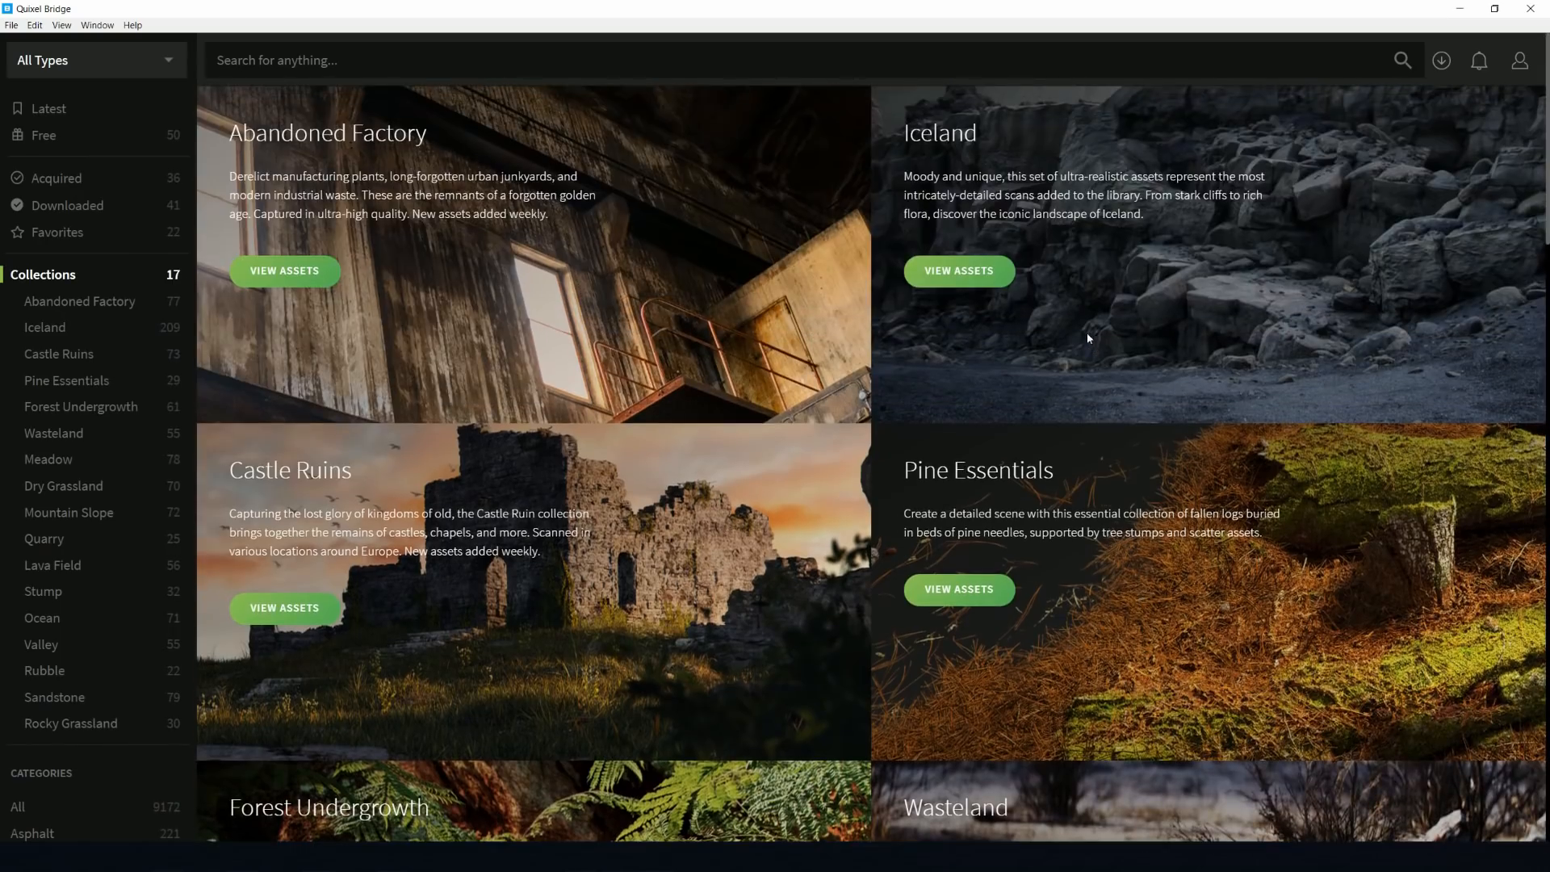
Open the Iceland collection and look through its rock and ground assets.
click(980, 268)
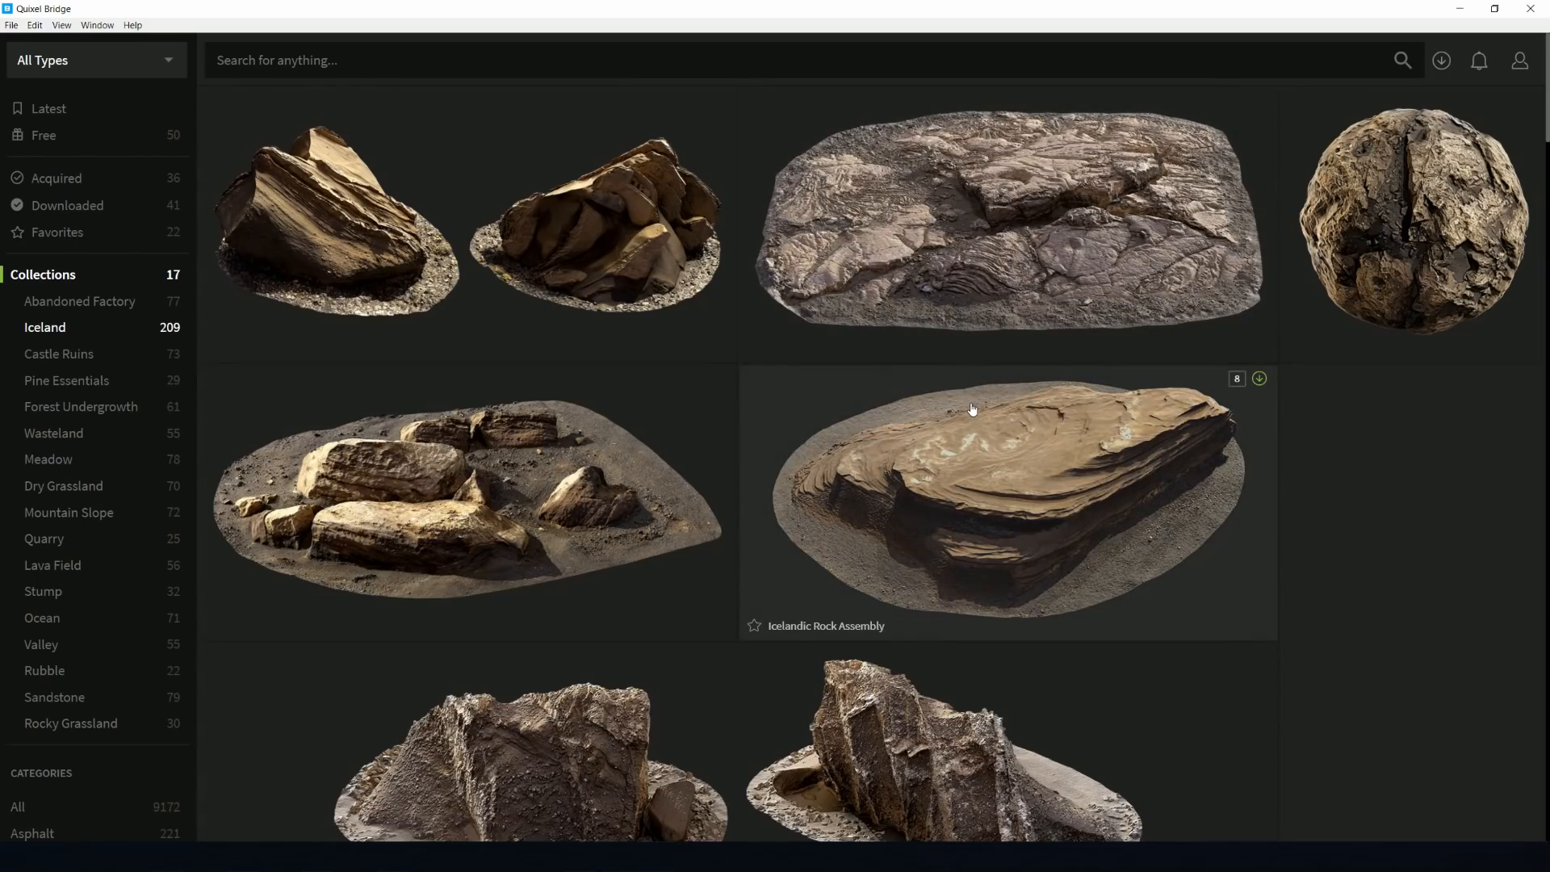
scroll(972, 410, down, 9)
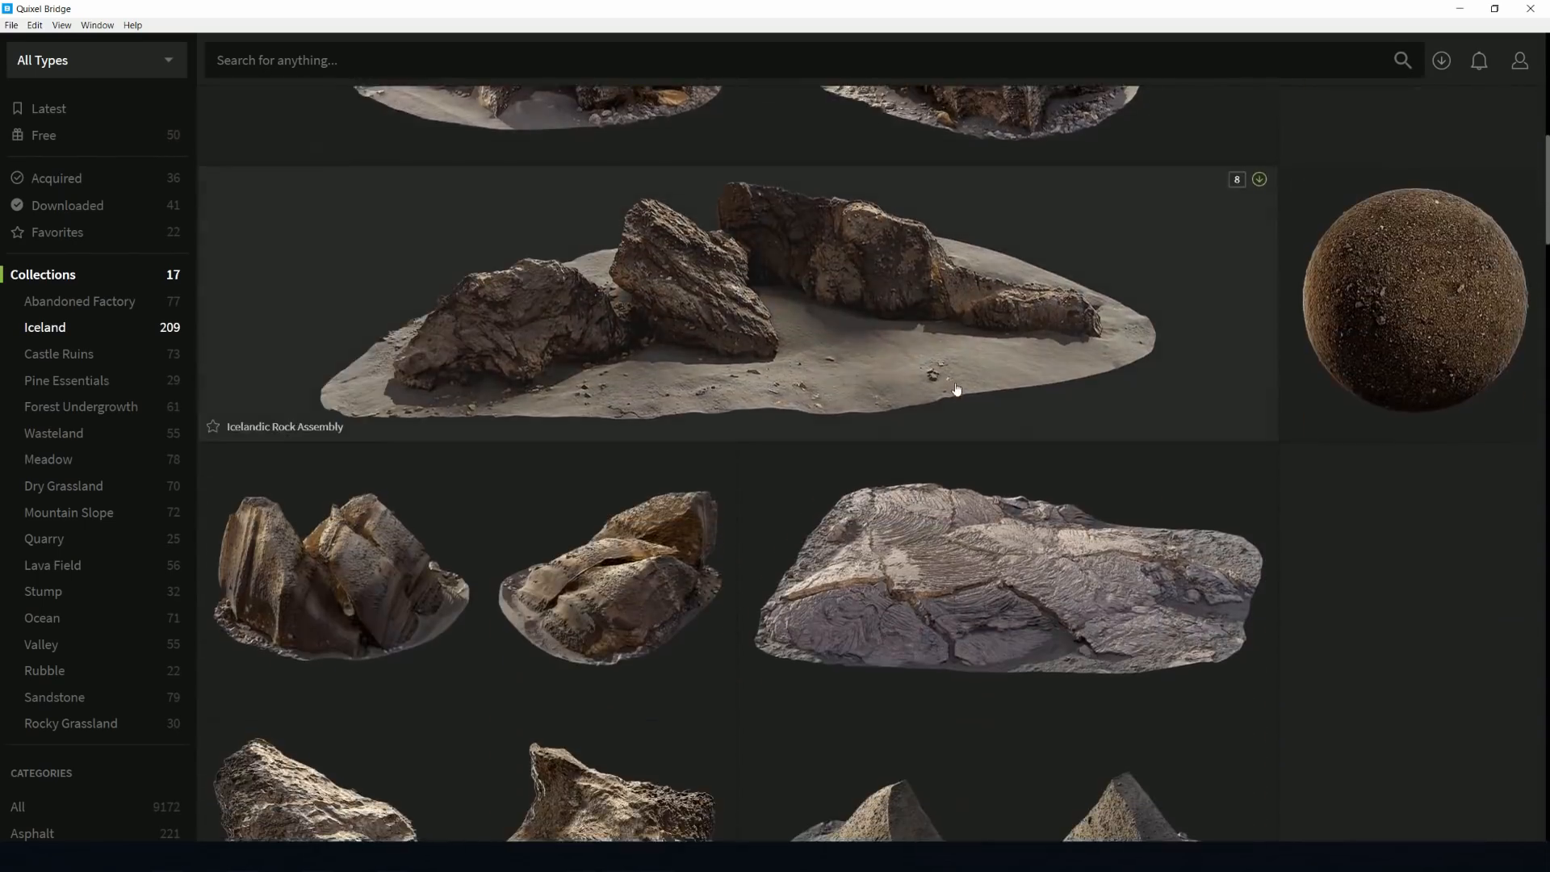
scroll(957, 390, down, 10)
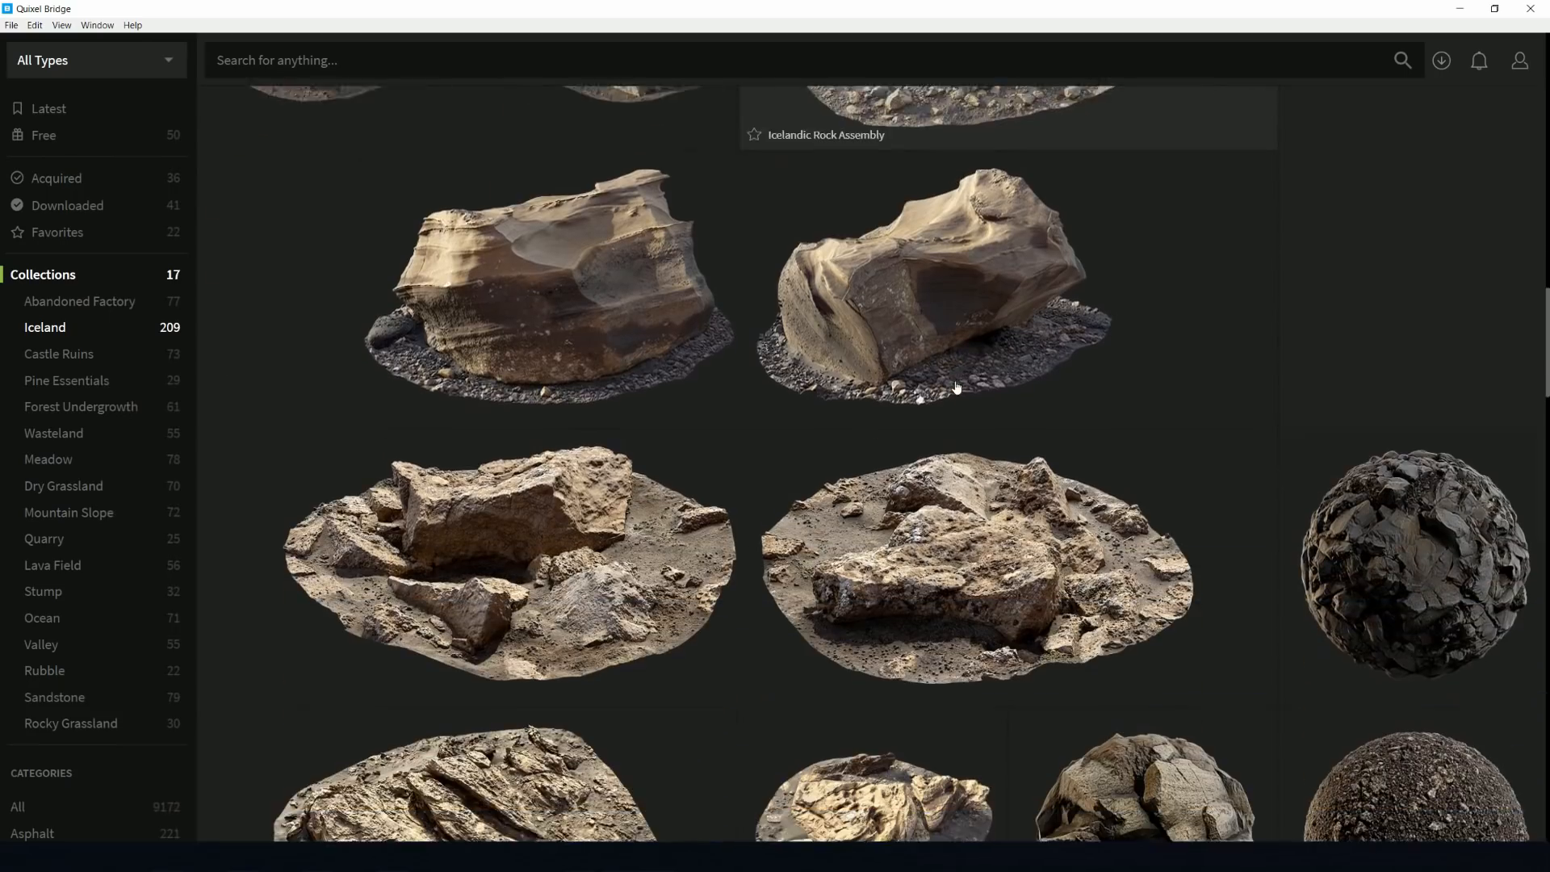
scroll(957, 389, down, 10)
scroll(956, 385, down, 10)
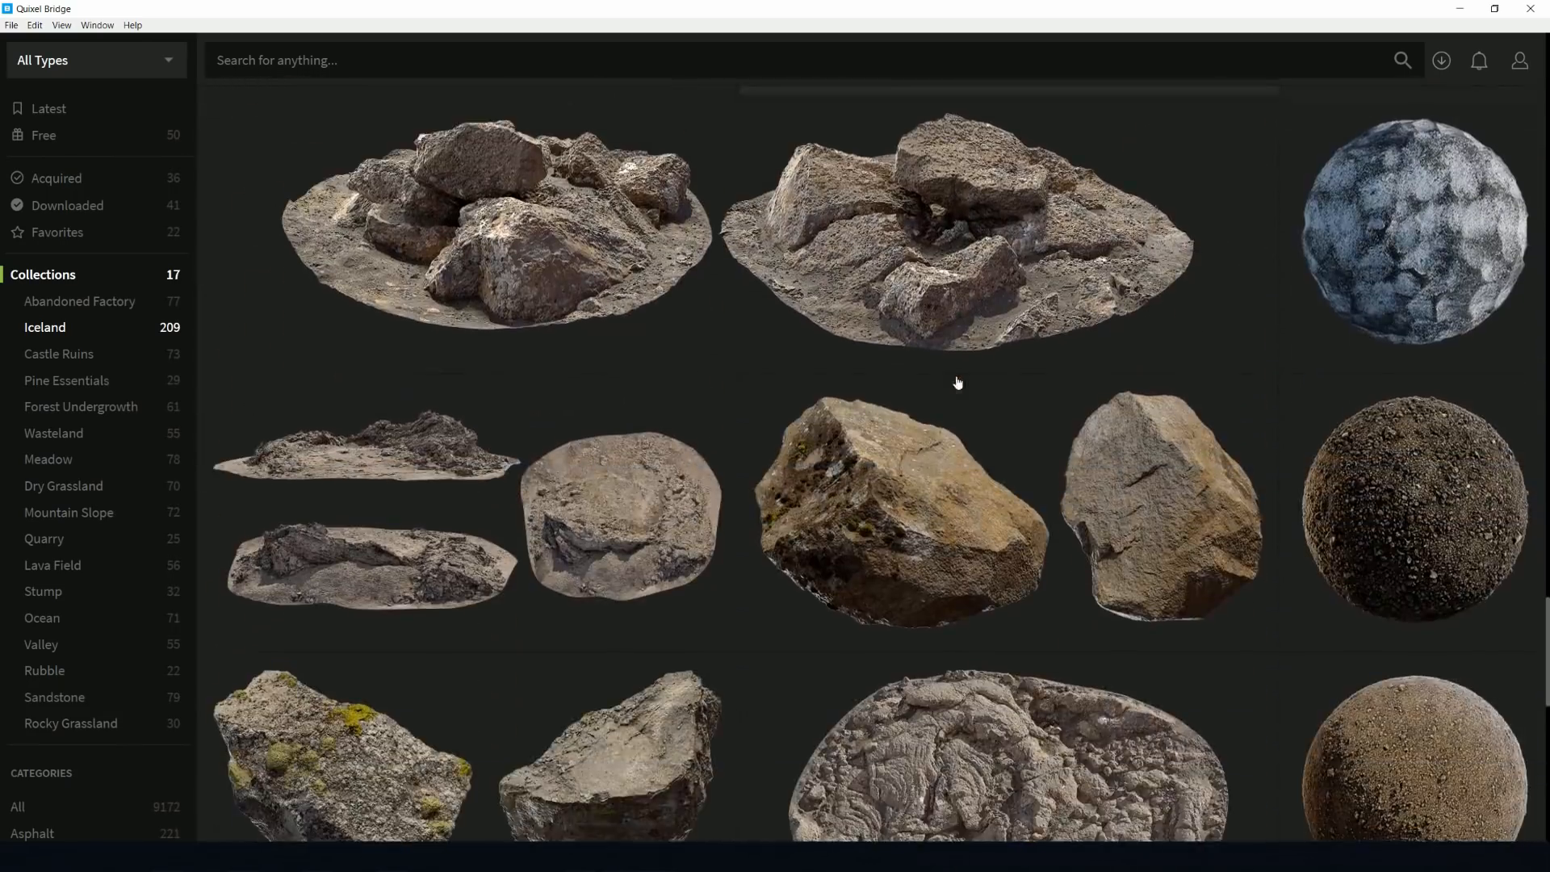
scroll(958, 383, down, 10)
scroll(957, 381, down, 3)
scroll(957, 382, down, 8)
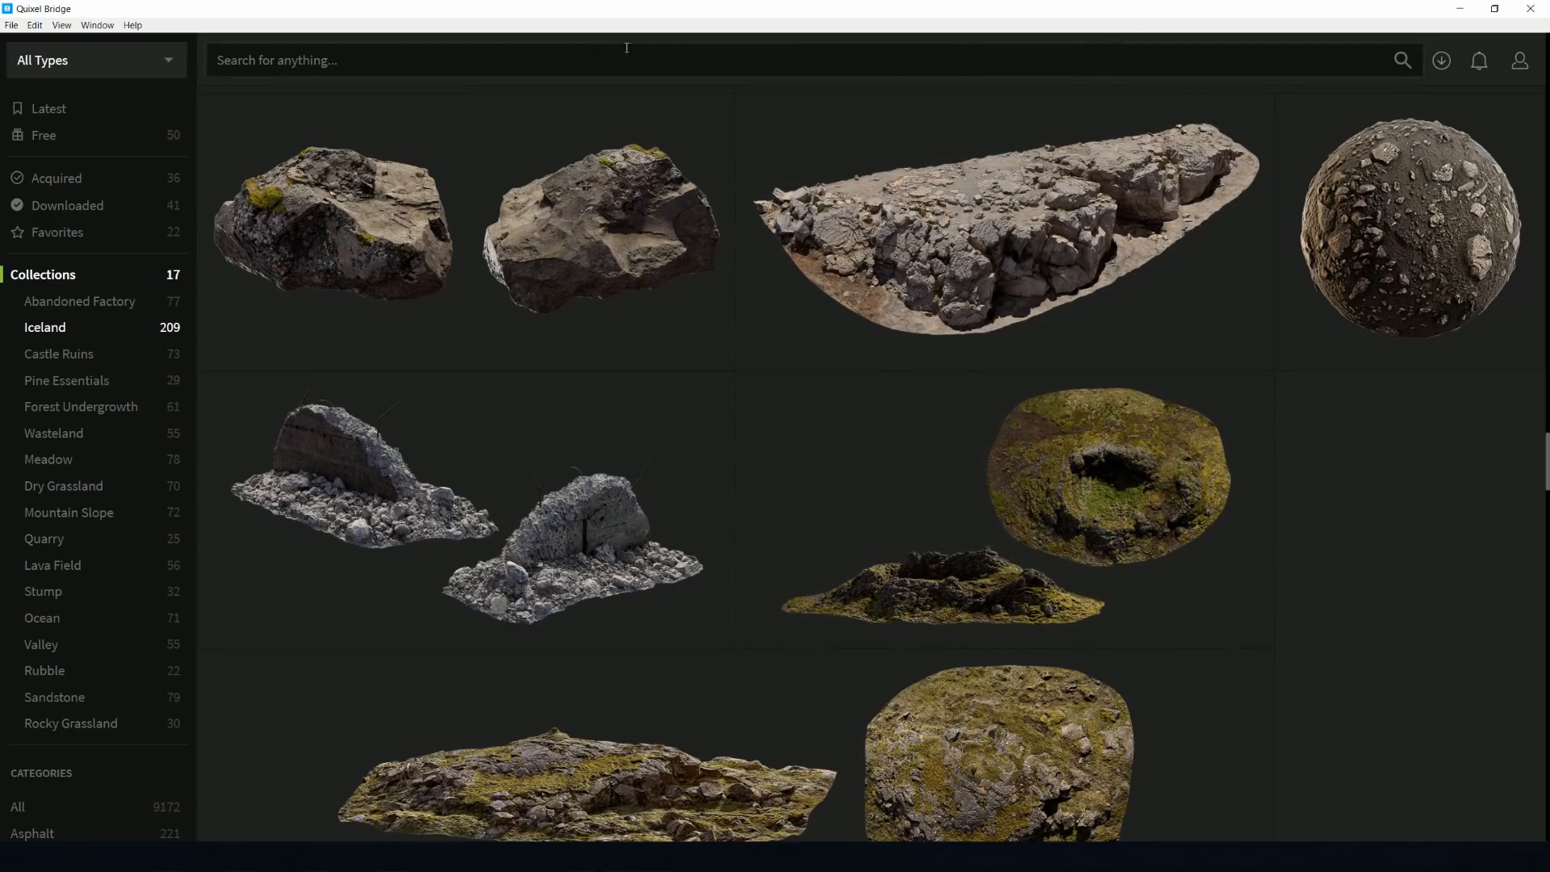
Switch Quixel Bridge to its compact window and keep it on top of 3ds Max.
click(98, 25)
click(111, 65)
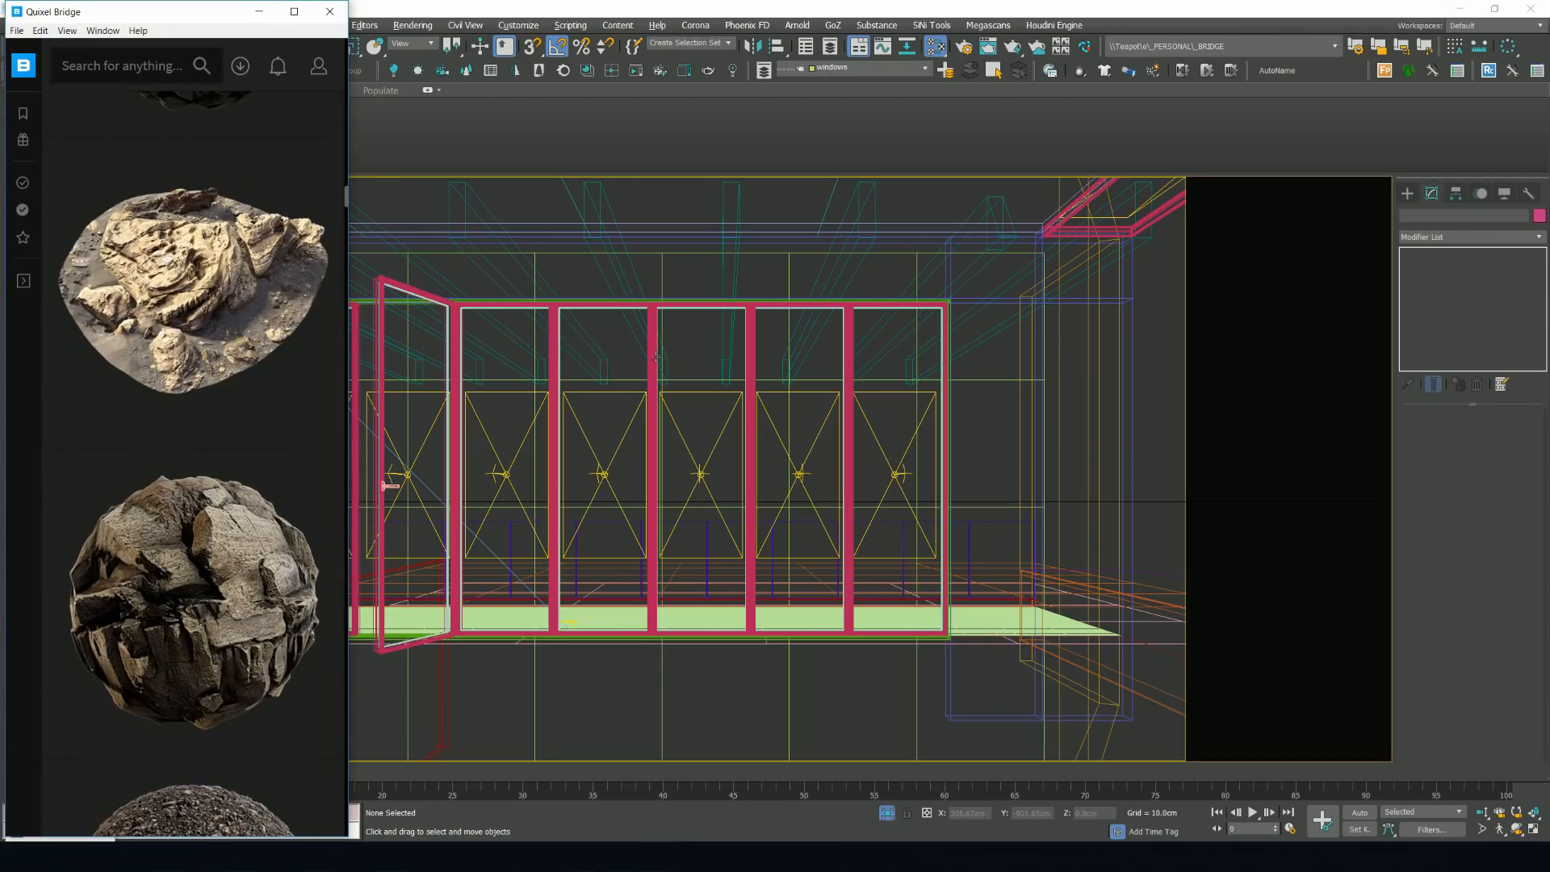
click(695, 422)
key(alt+Tab)
click(97, 30)
click(121, 49)
click(703, 429)
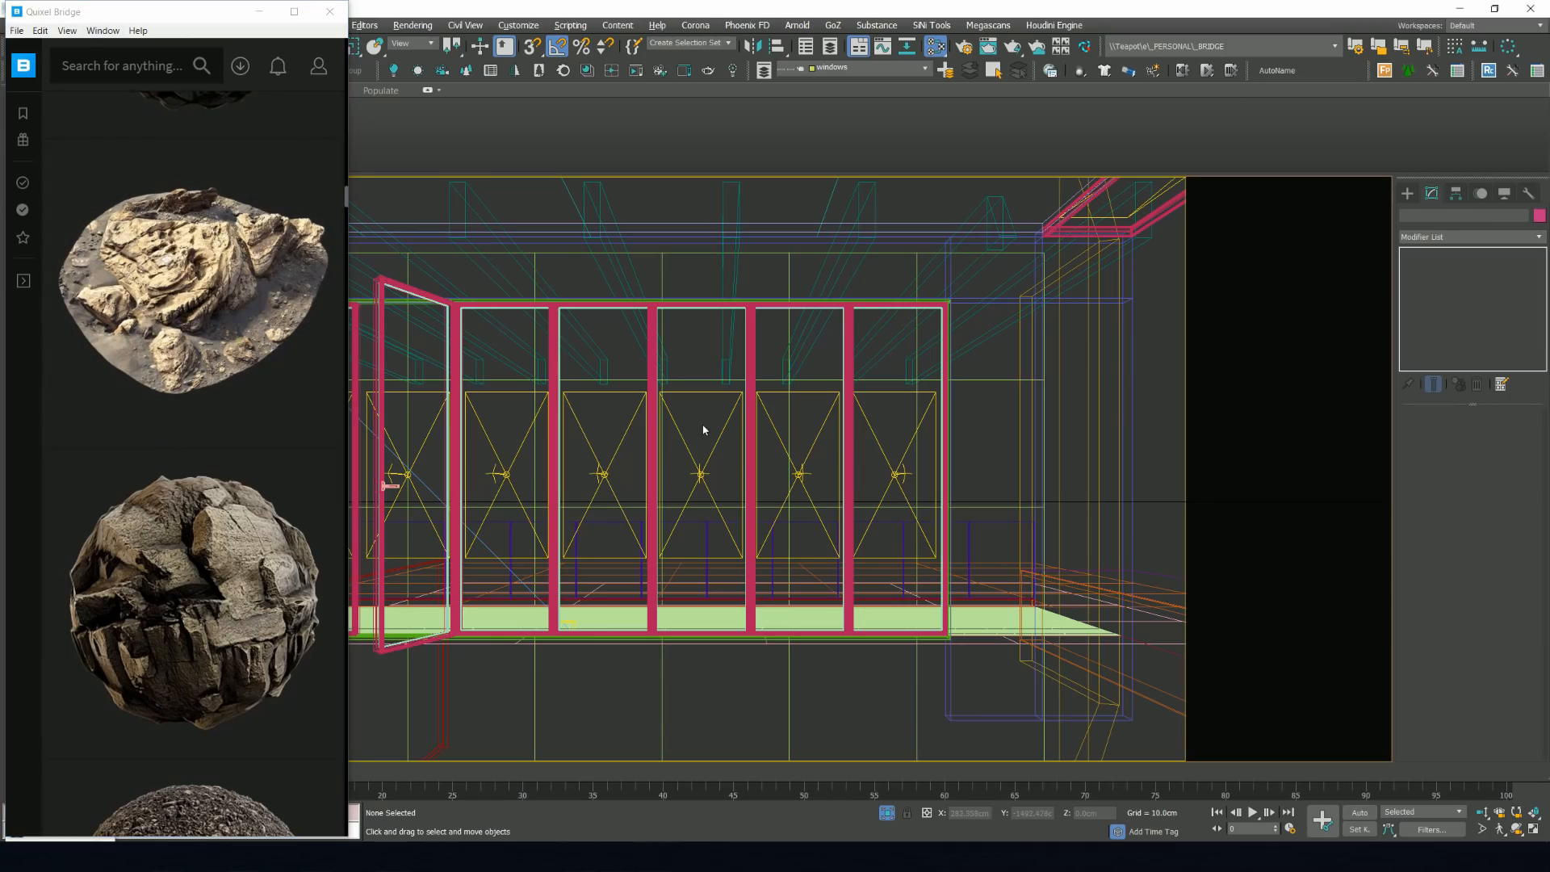
Browse the assets in the compact window, show the downloaded ones and view the Black Hexagon Tiles 2x2 M details.
scroll(231, 411, down, 5)
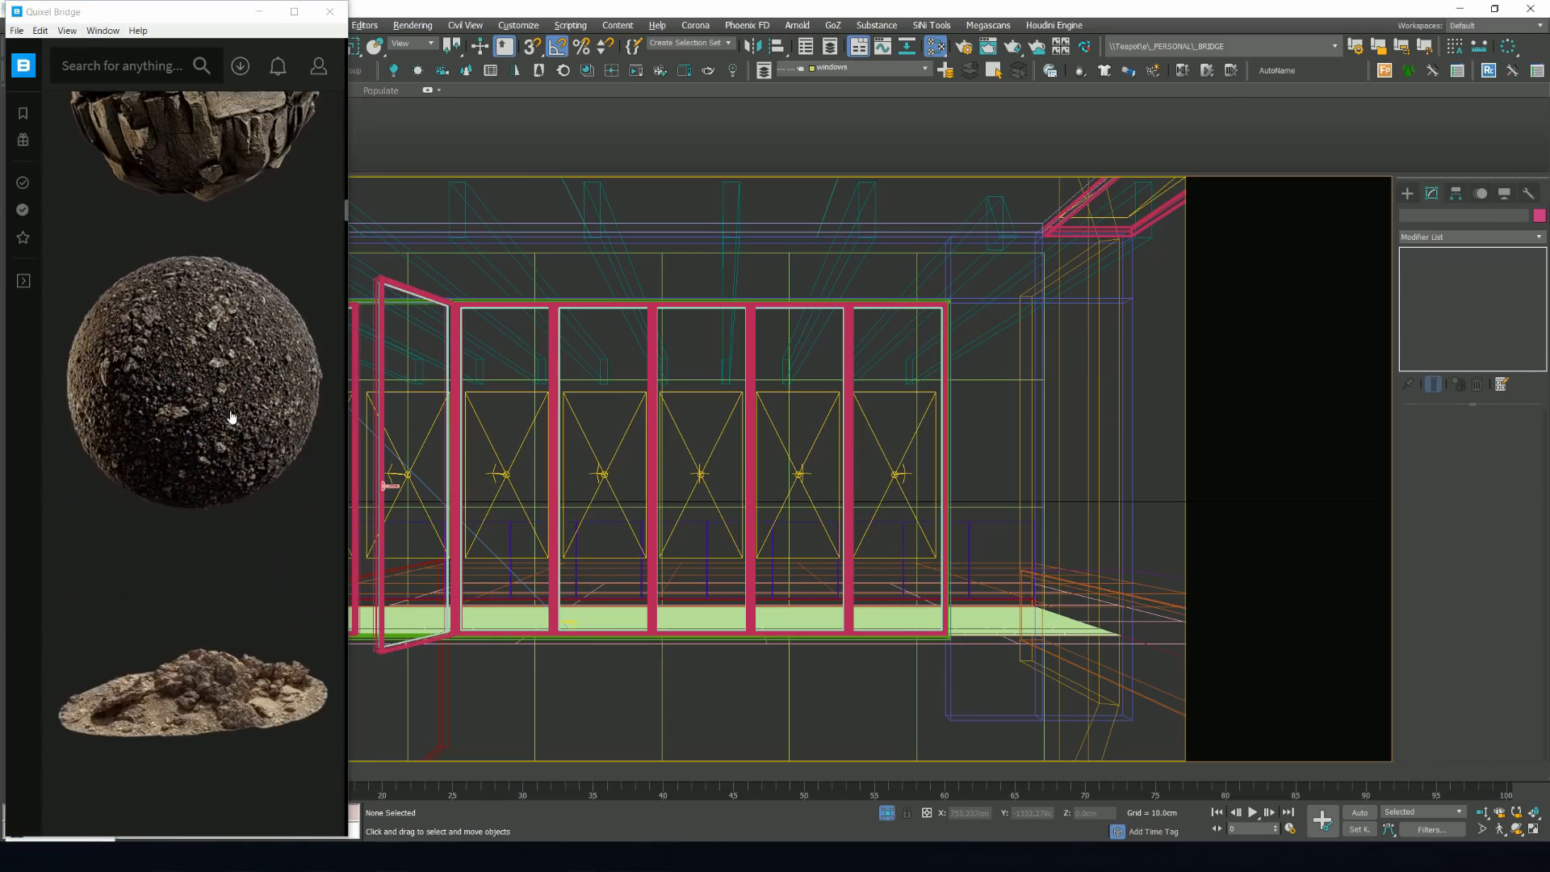
scroll(231, 407, up, 10)
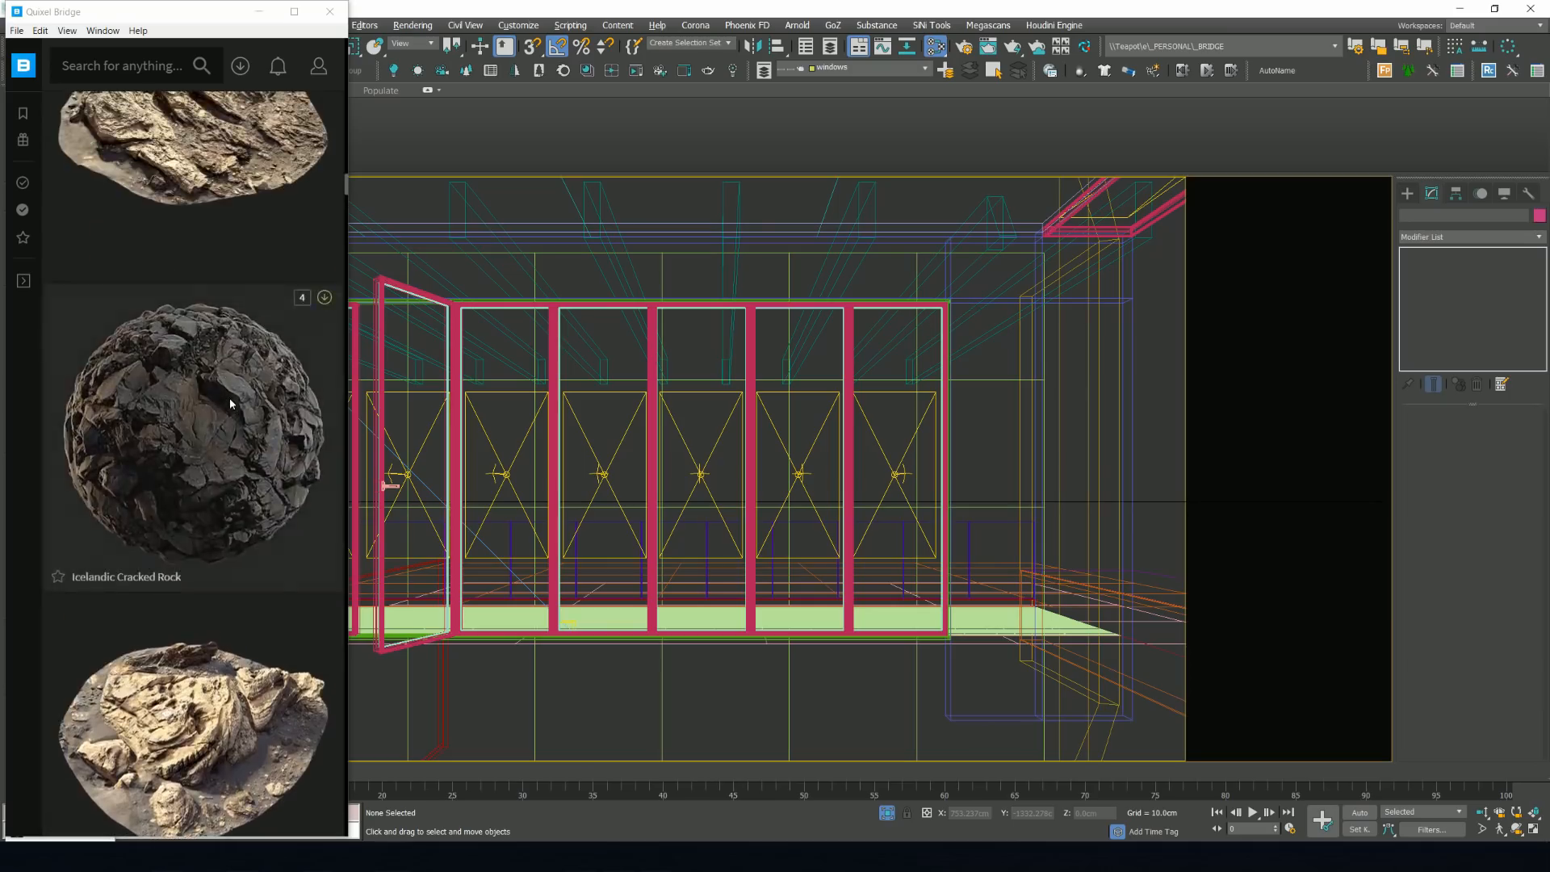
scroll(229, 399, up, 5)
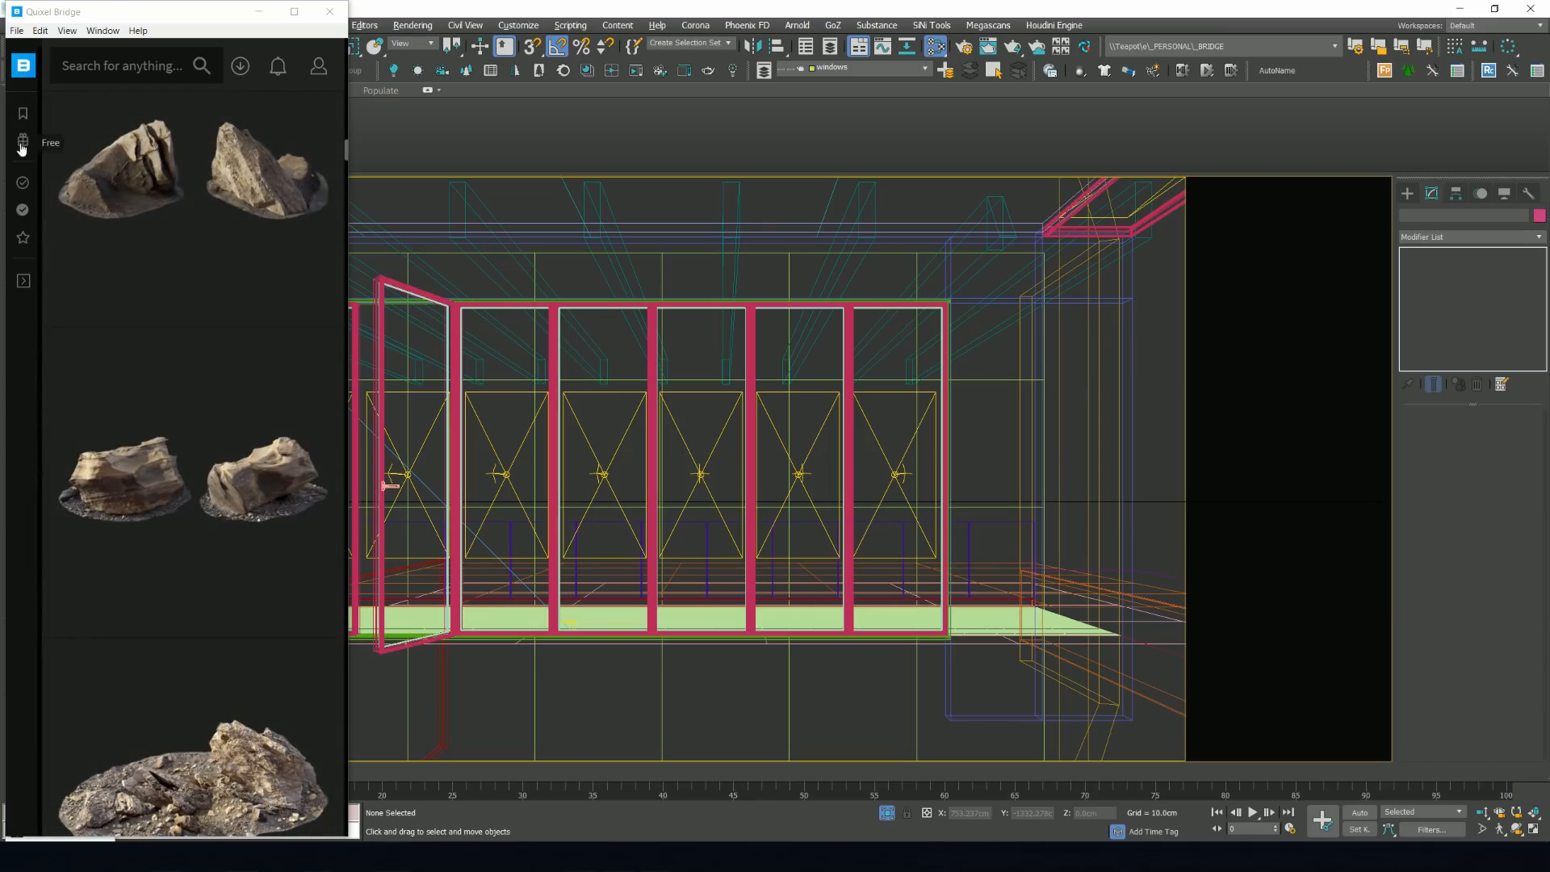
click(22, 208)
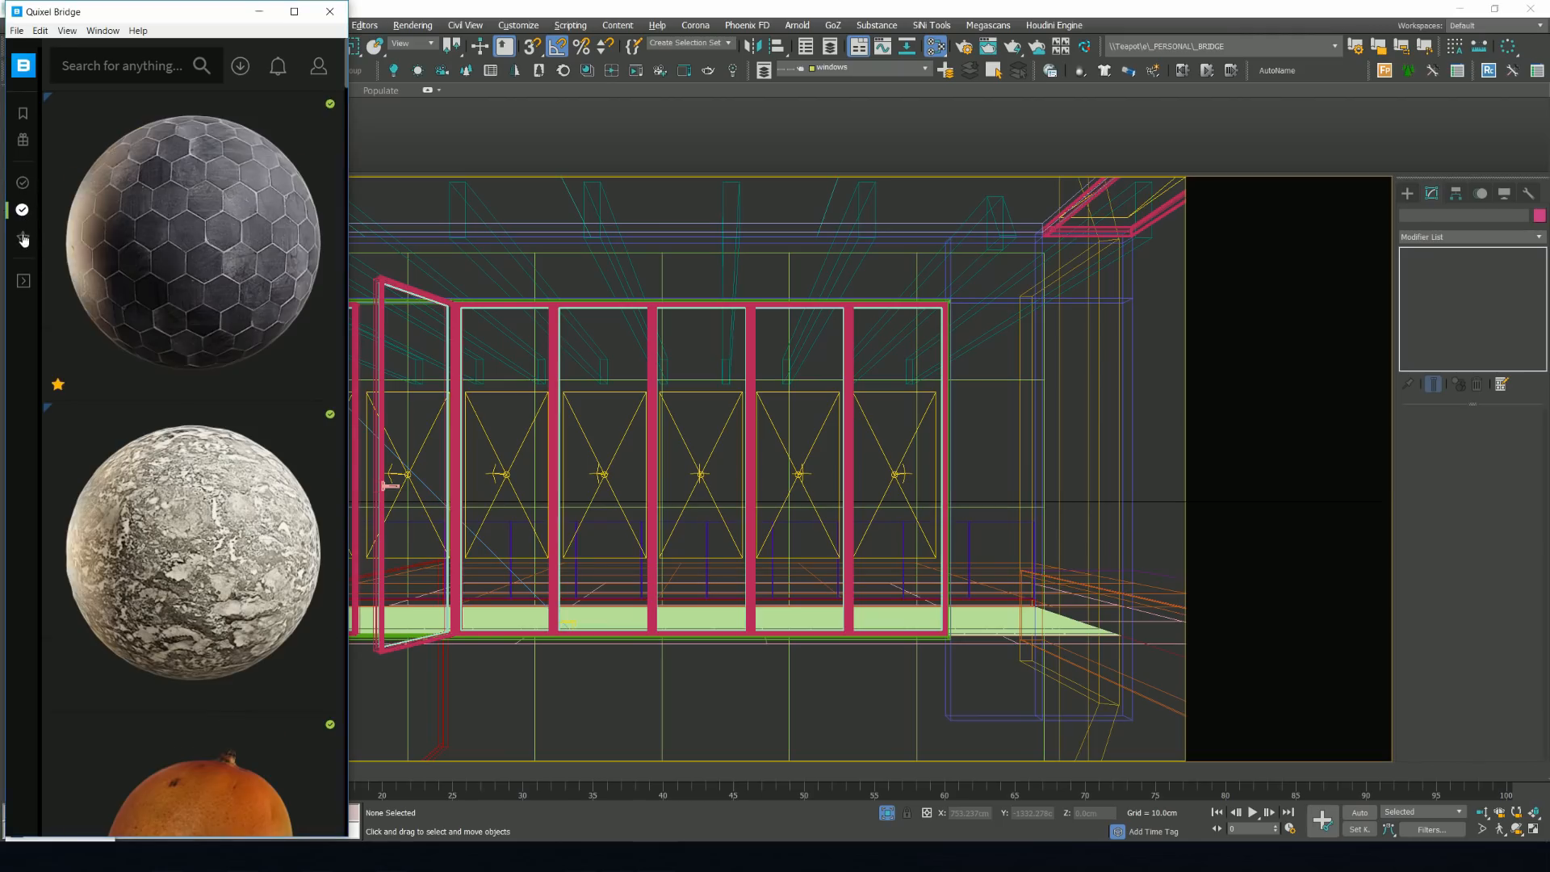
click(164, 251)
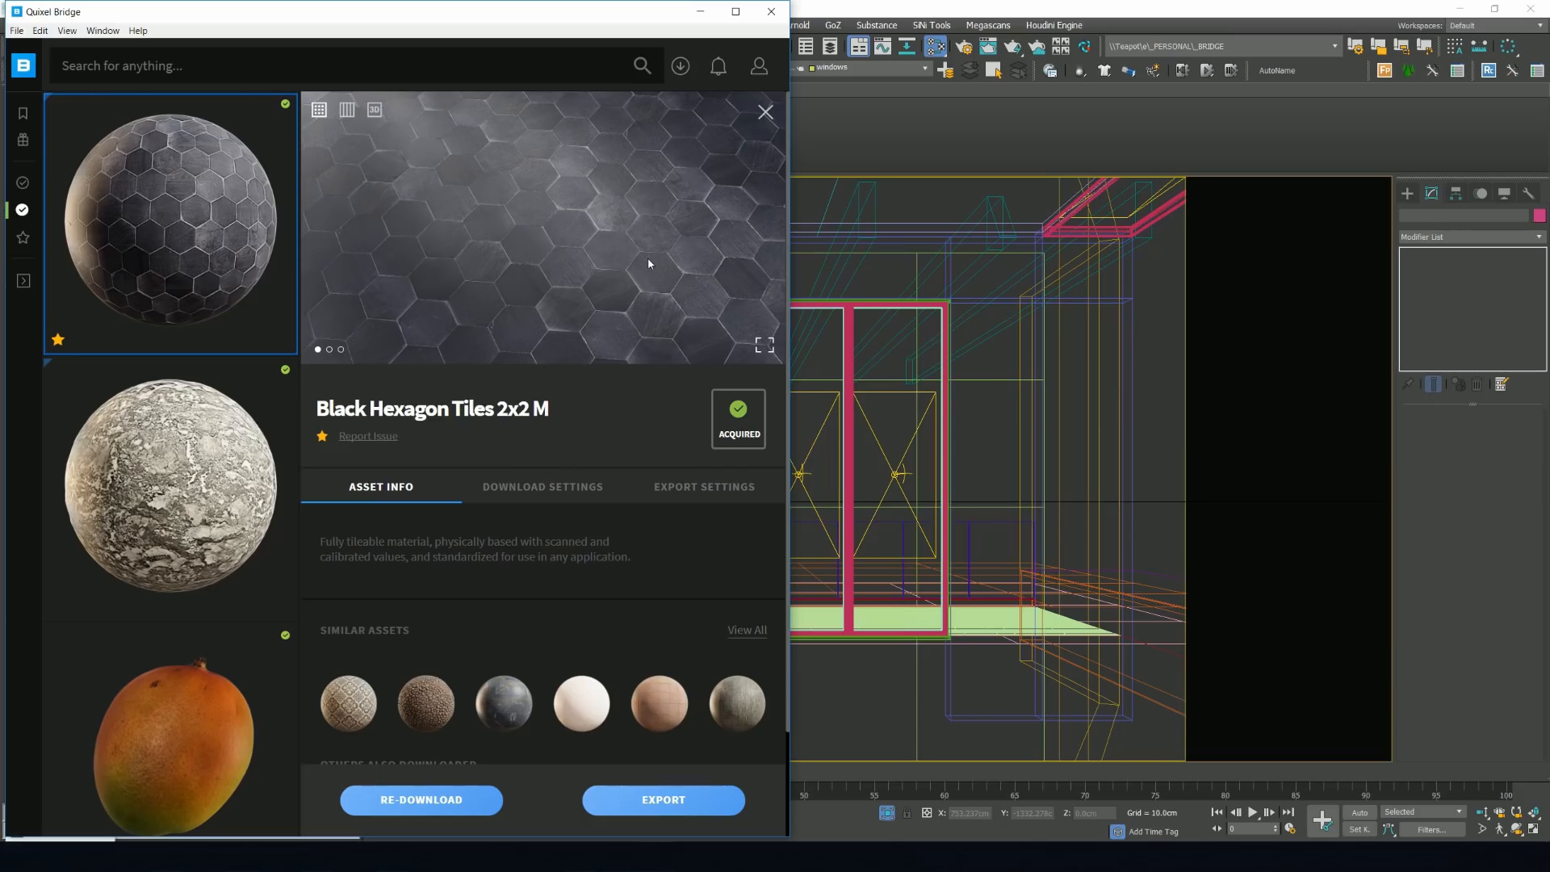
click(765, 113)
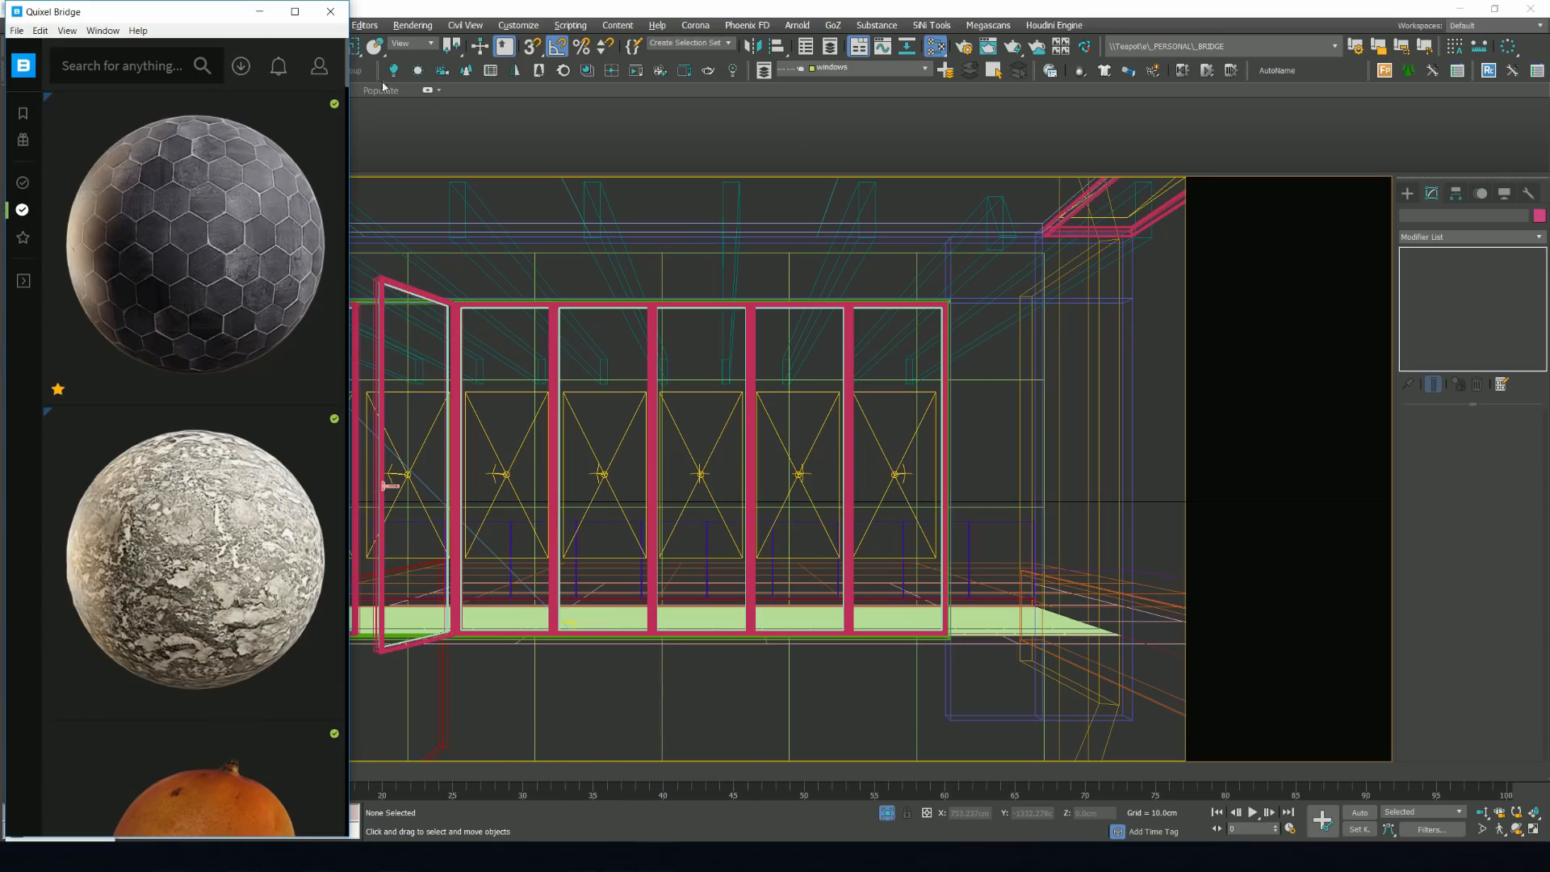
Return Quixel Bridge to its full-size window and minimise it to get back to 3ds Max.
click(101, 30)
click(111, 43)
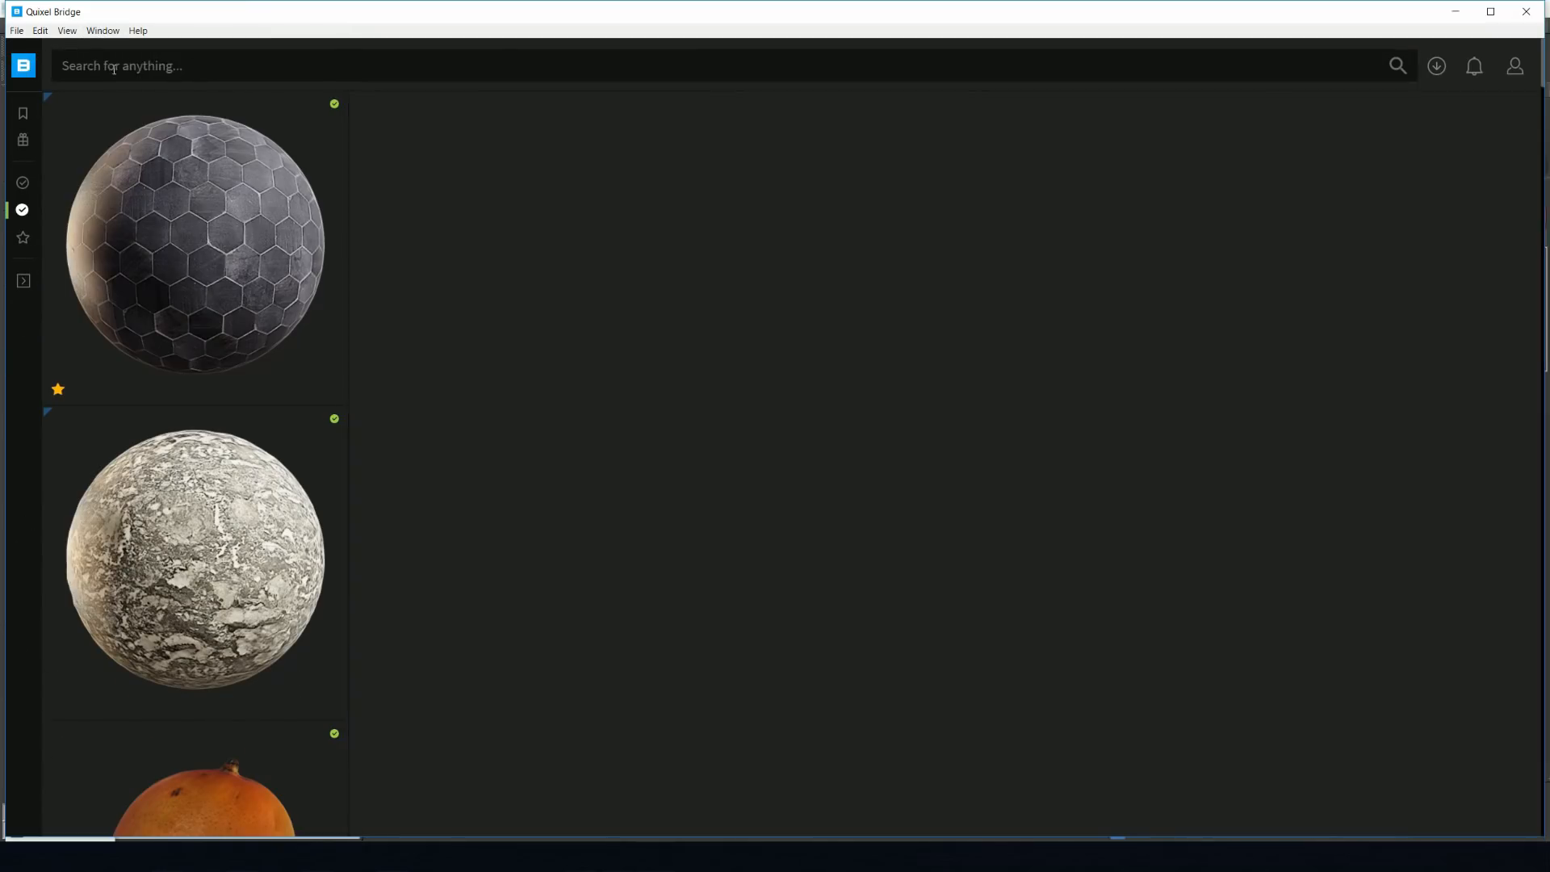
click(1455, 11)
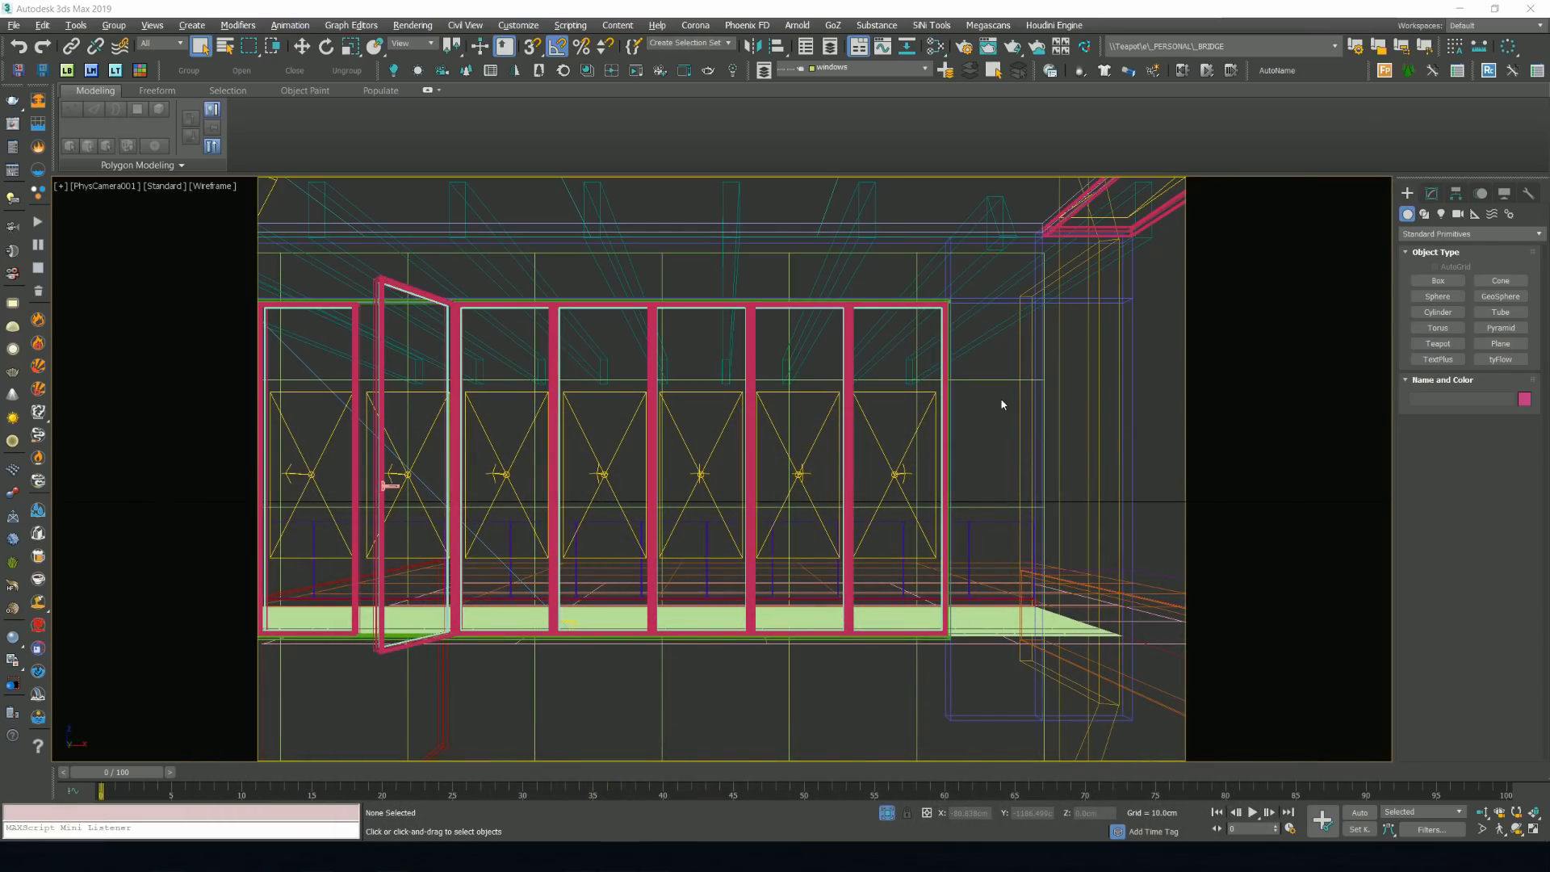
Switch the viewport to the Top view, framing the room.
key(t)
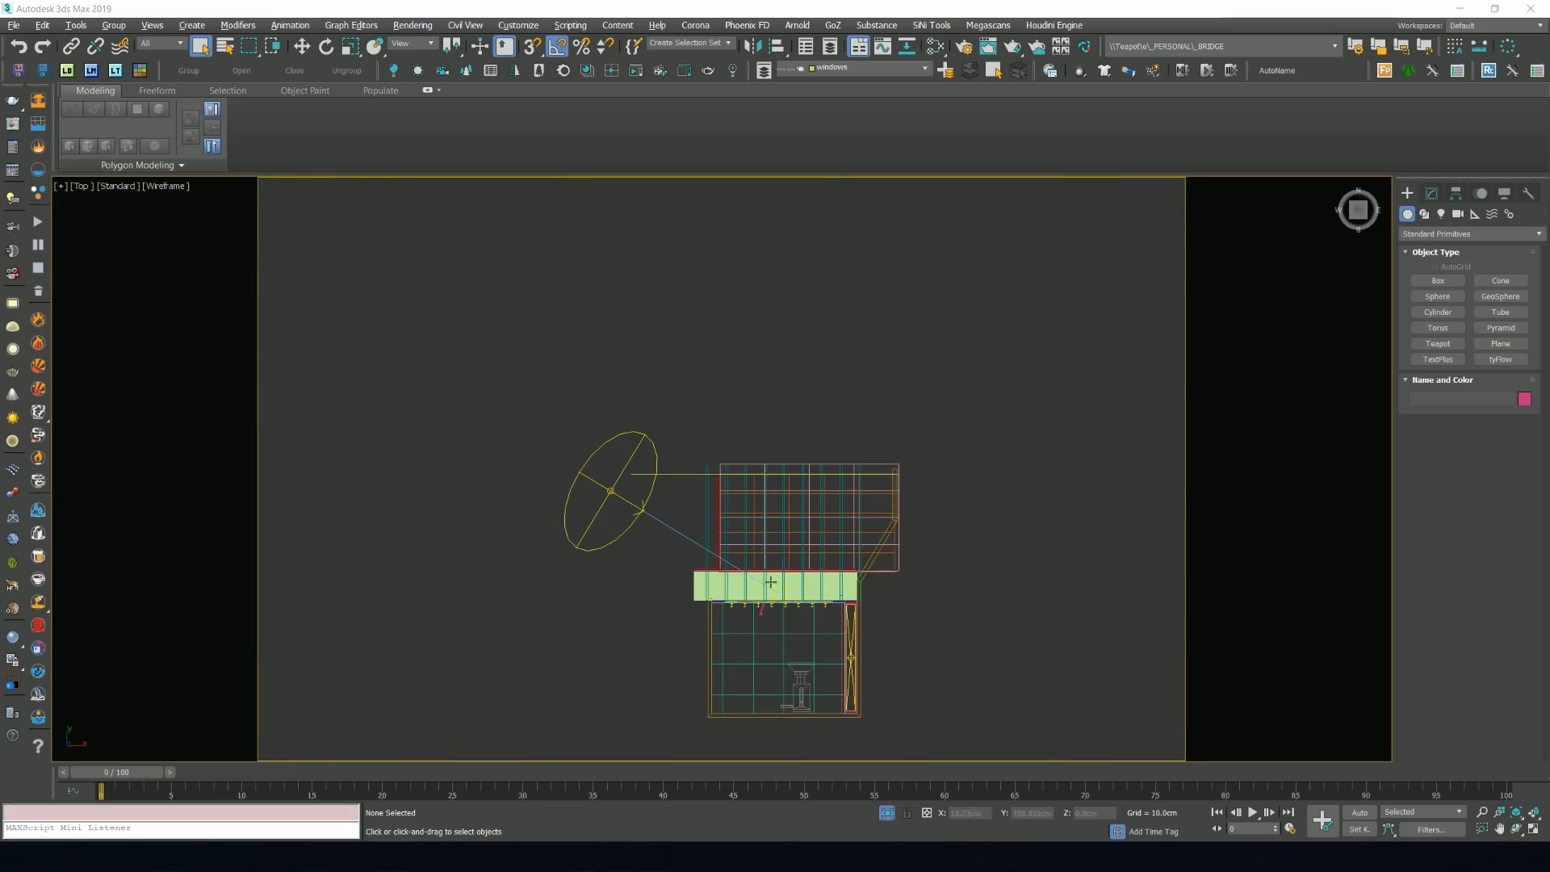
scroll(771, 581, up, 5)
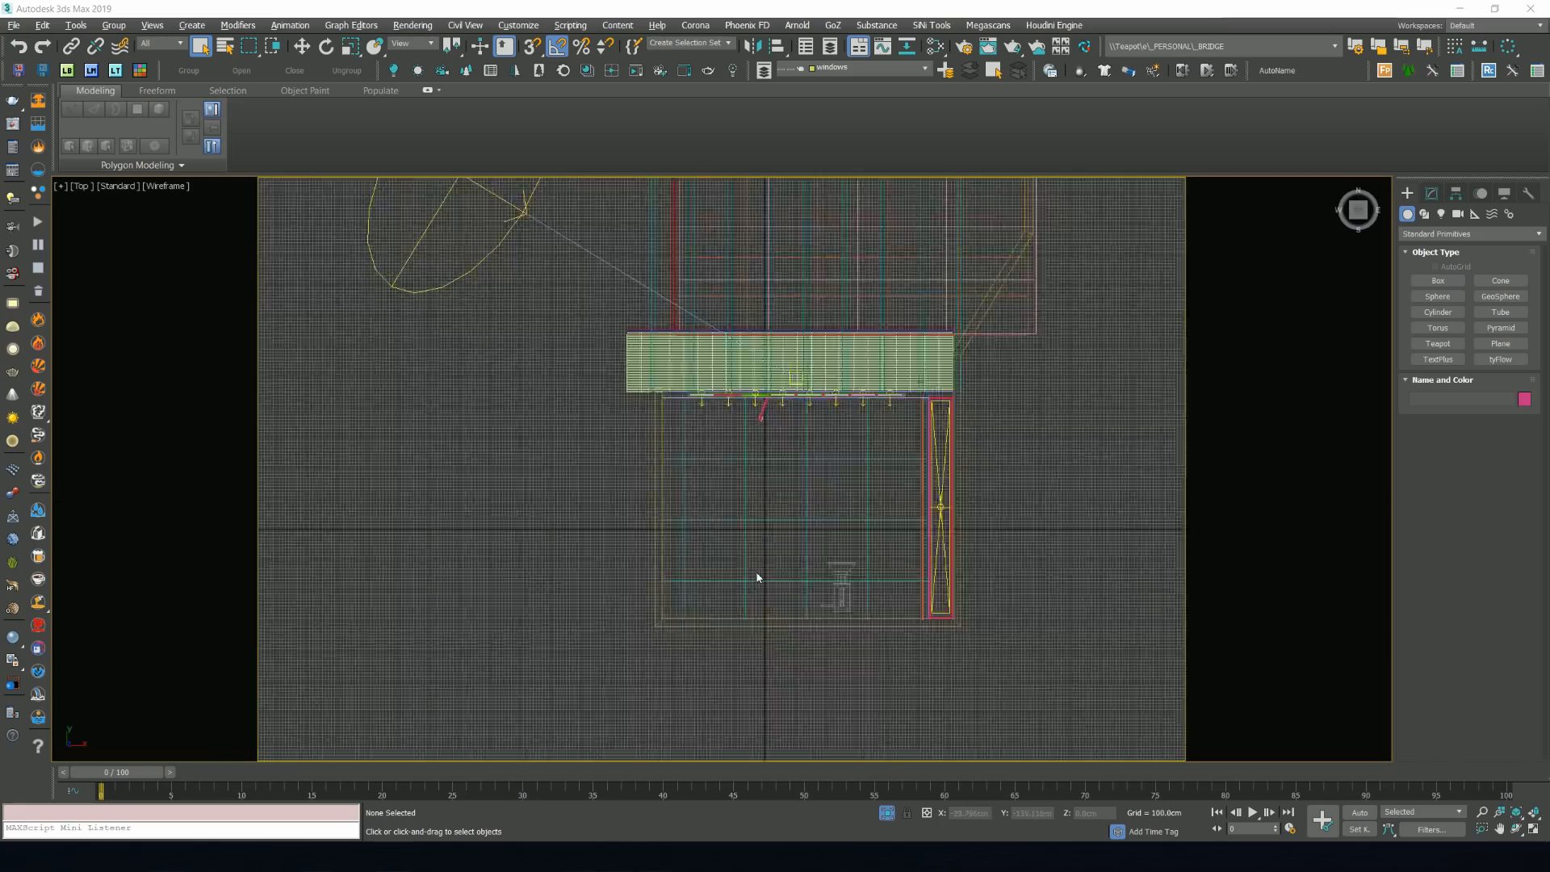
scroll(774, 557, up, 2)
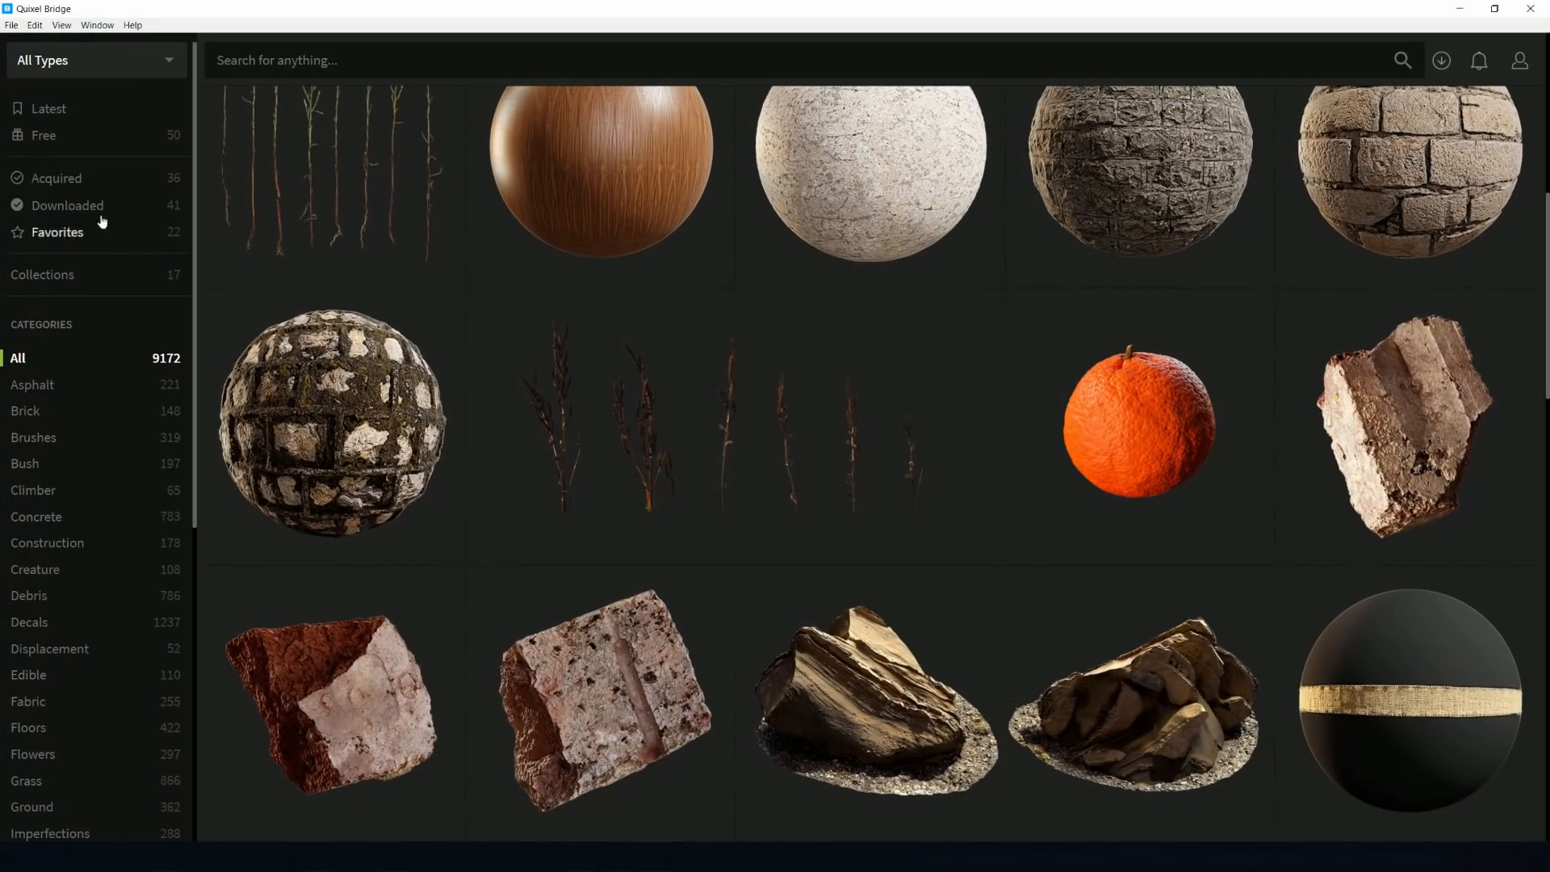
Open the favorite Colocasia Caladium plant in Quixel Bridge and review its export settings, keeping Mesh LOD at LOD 0.
click(95, 235)
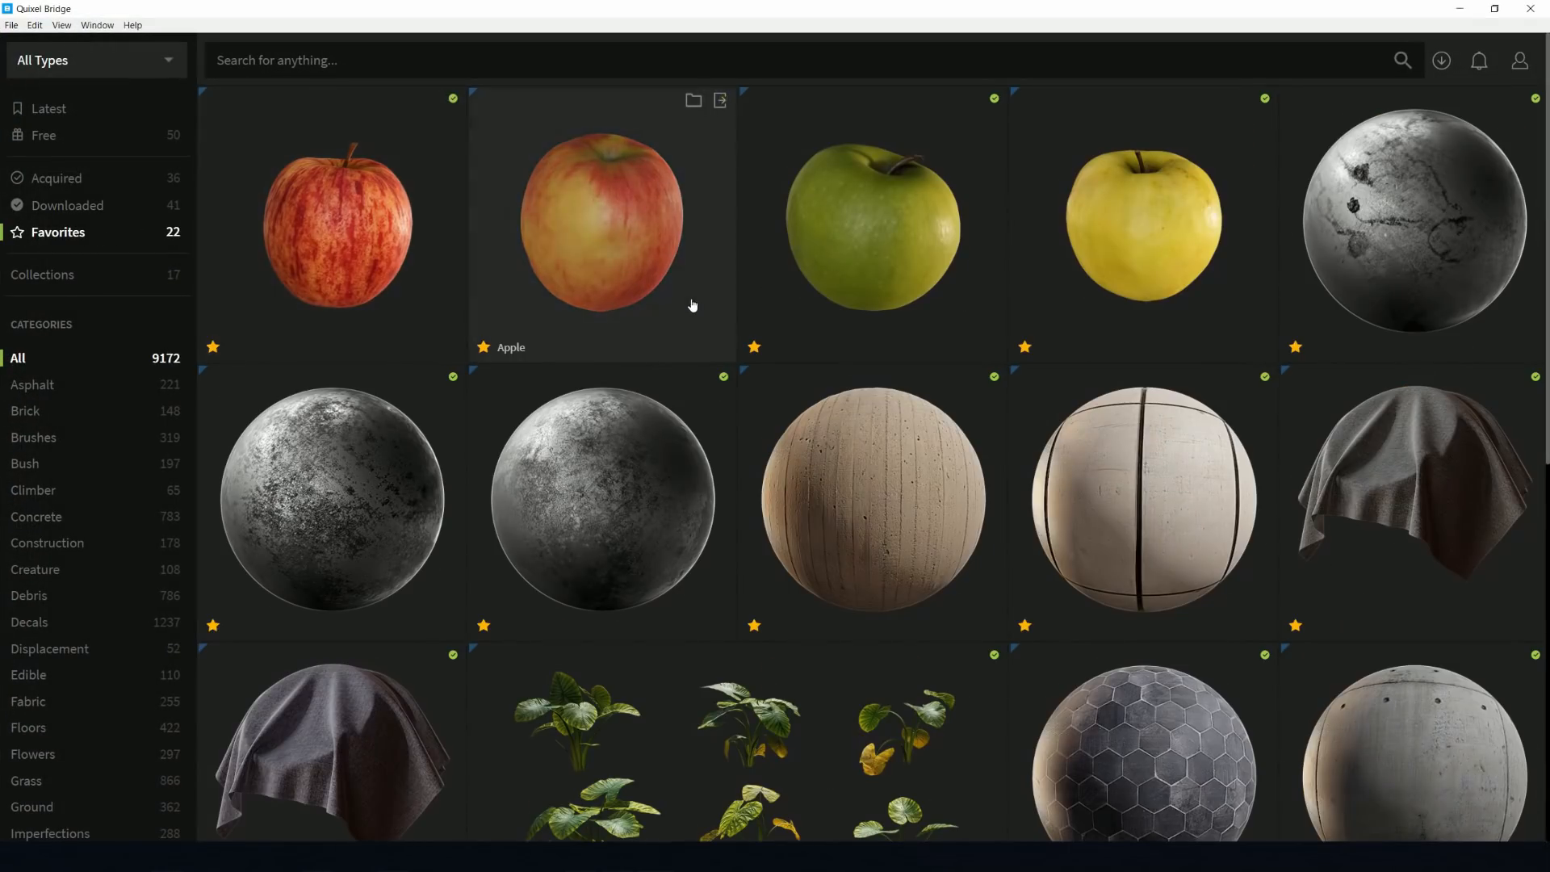
scroll(692, 305, down, 5)
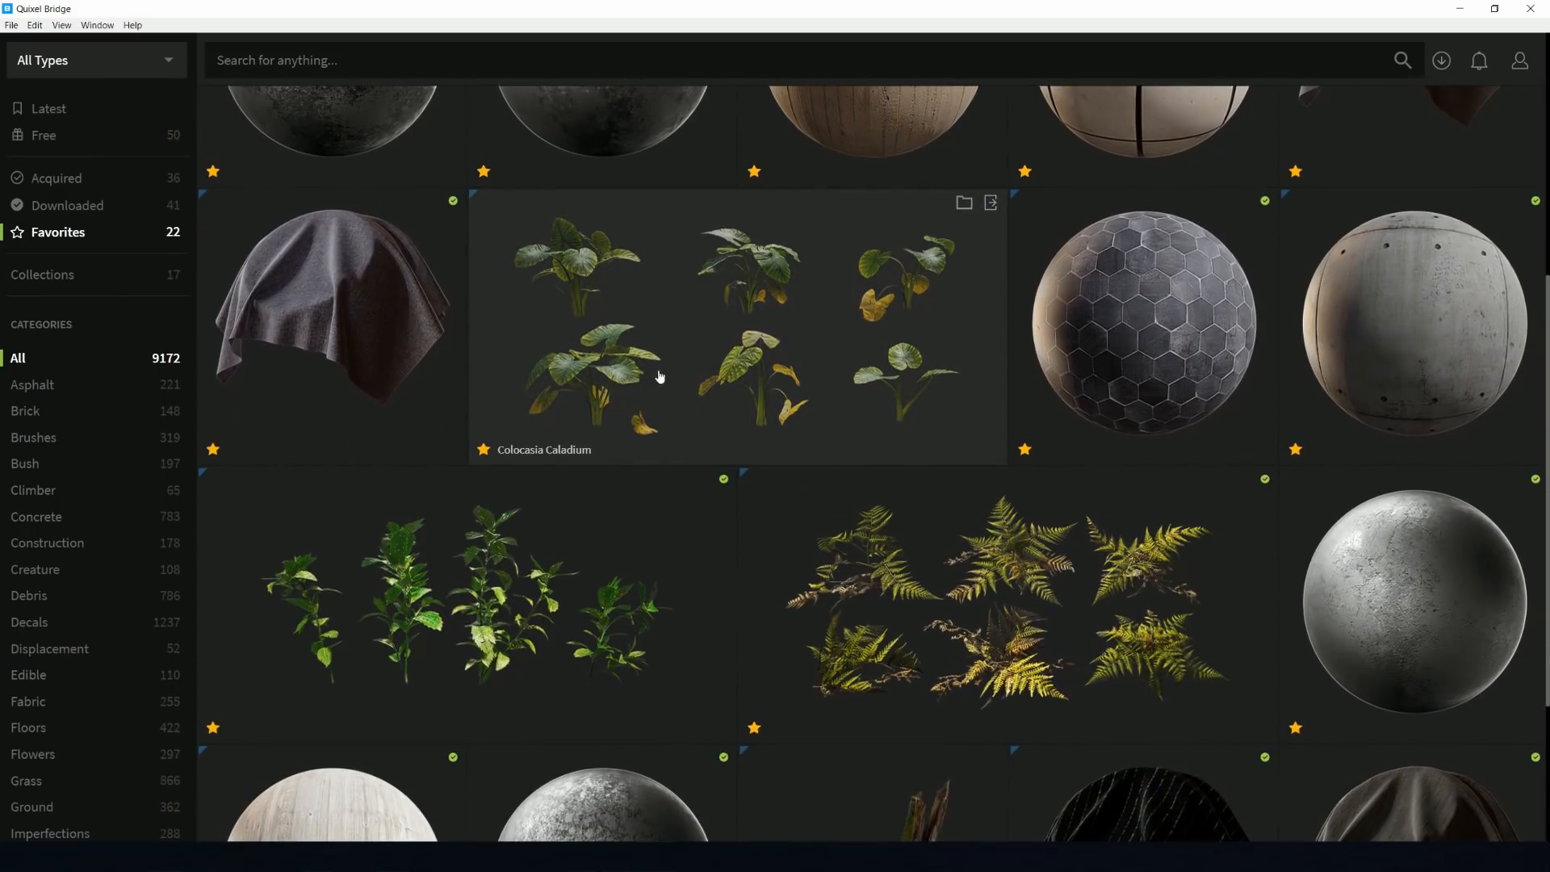
click(698, 374)
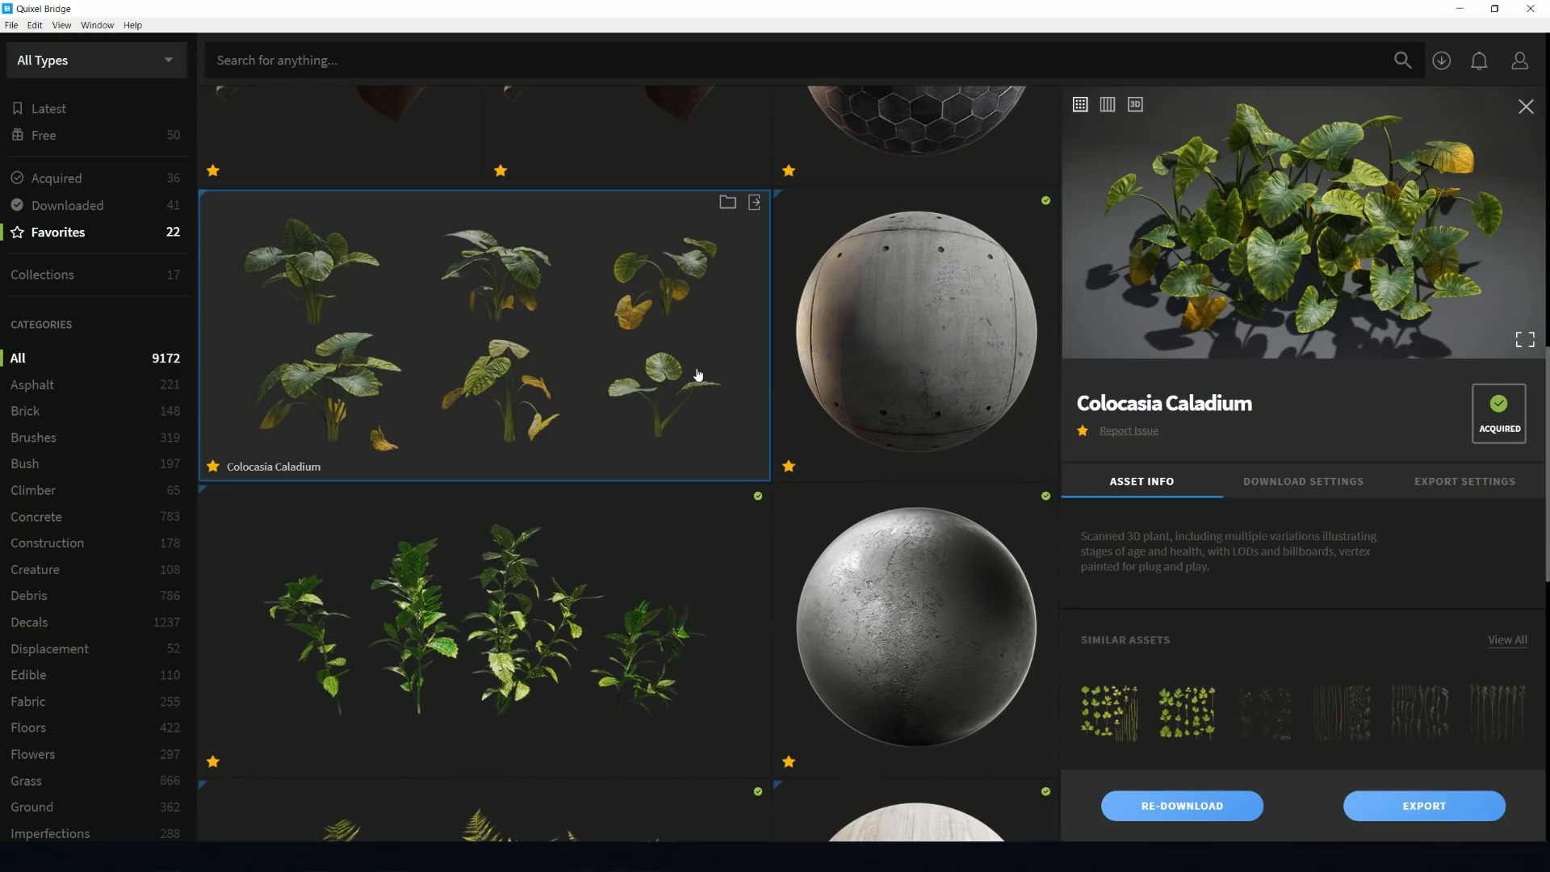
click(1472, 488)
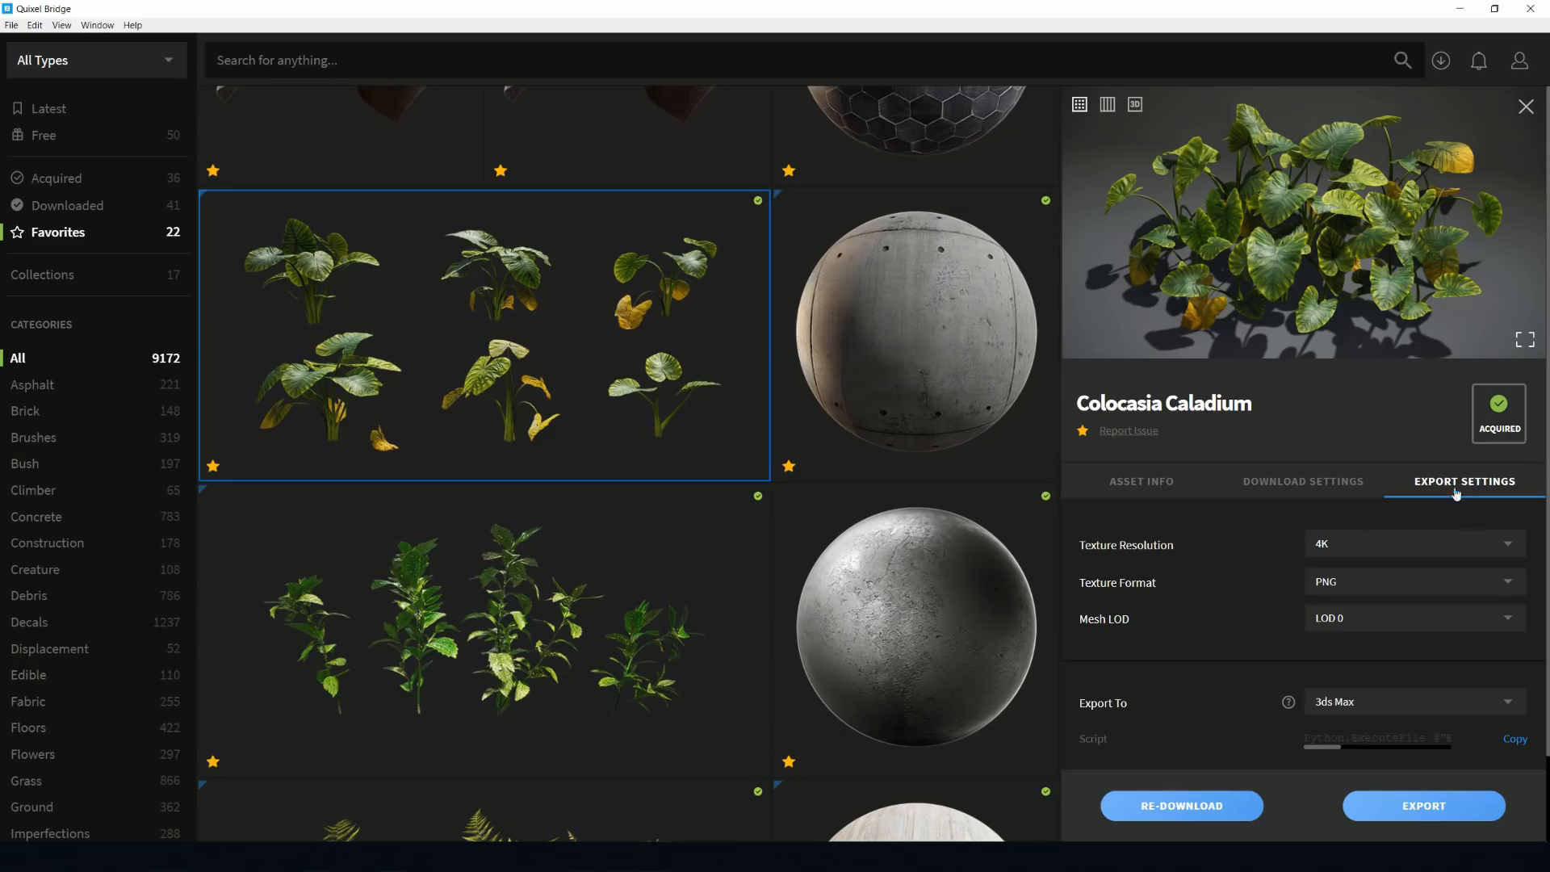
click(1347, 636)
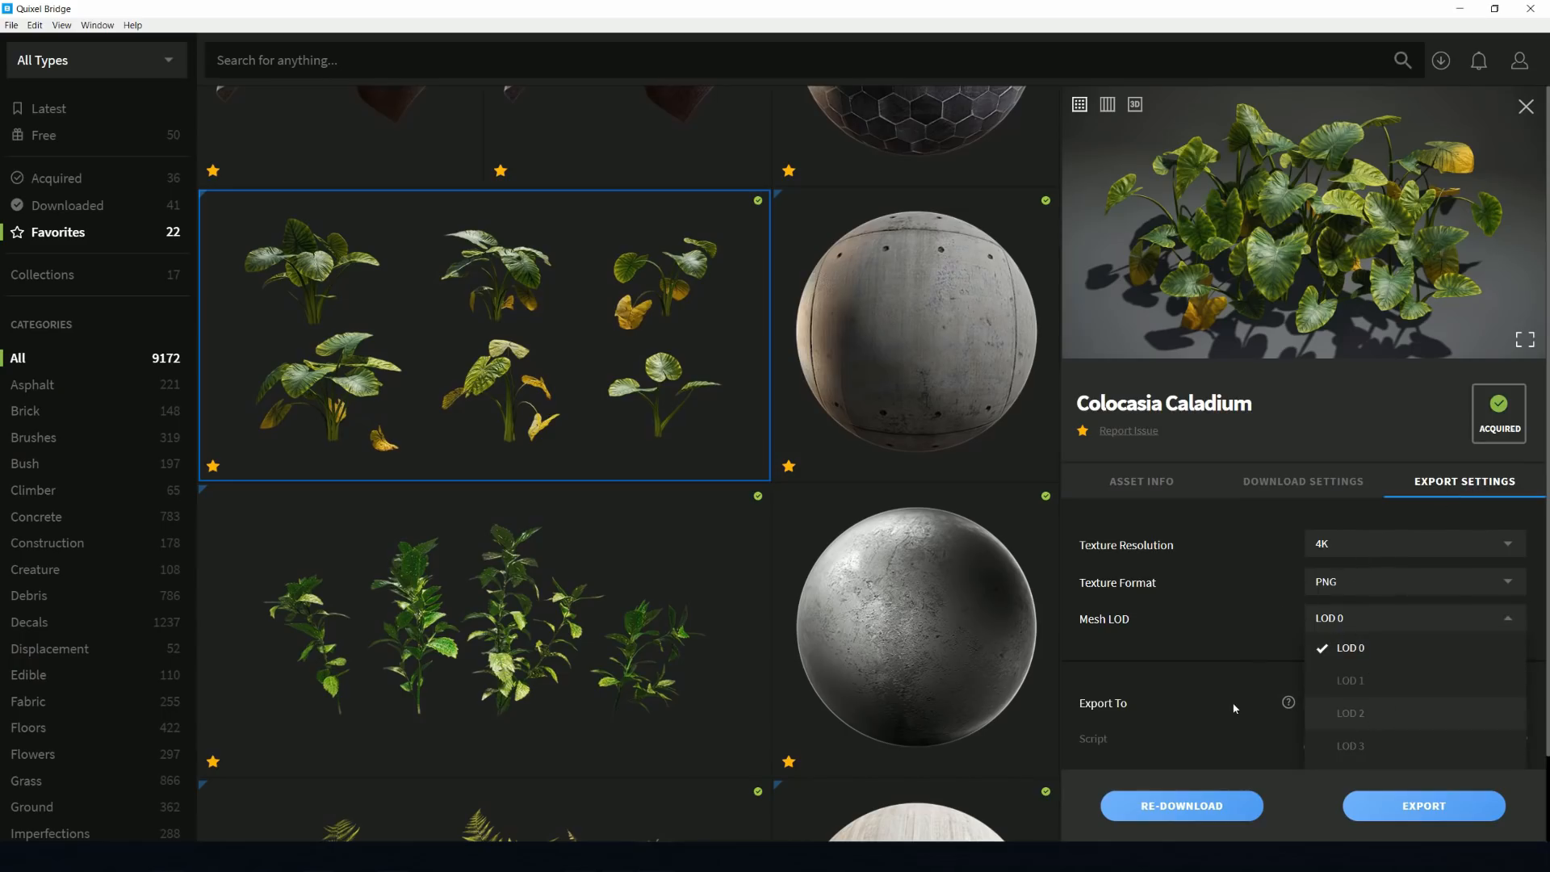
click(1357, 650)
scroll(1194, 639, down, 1)
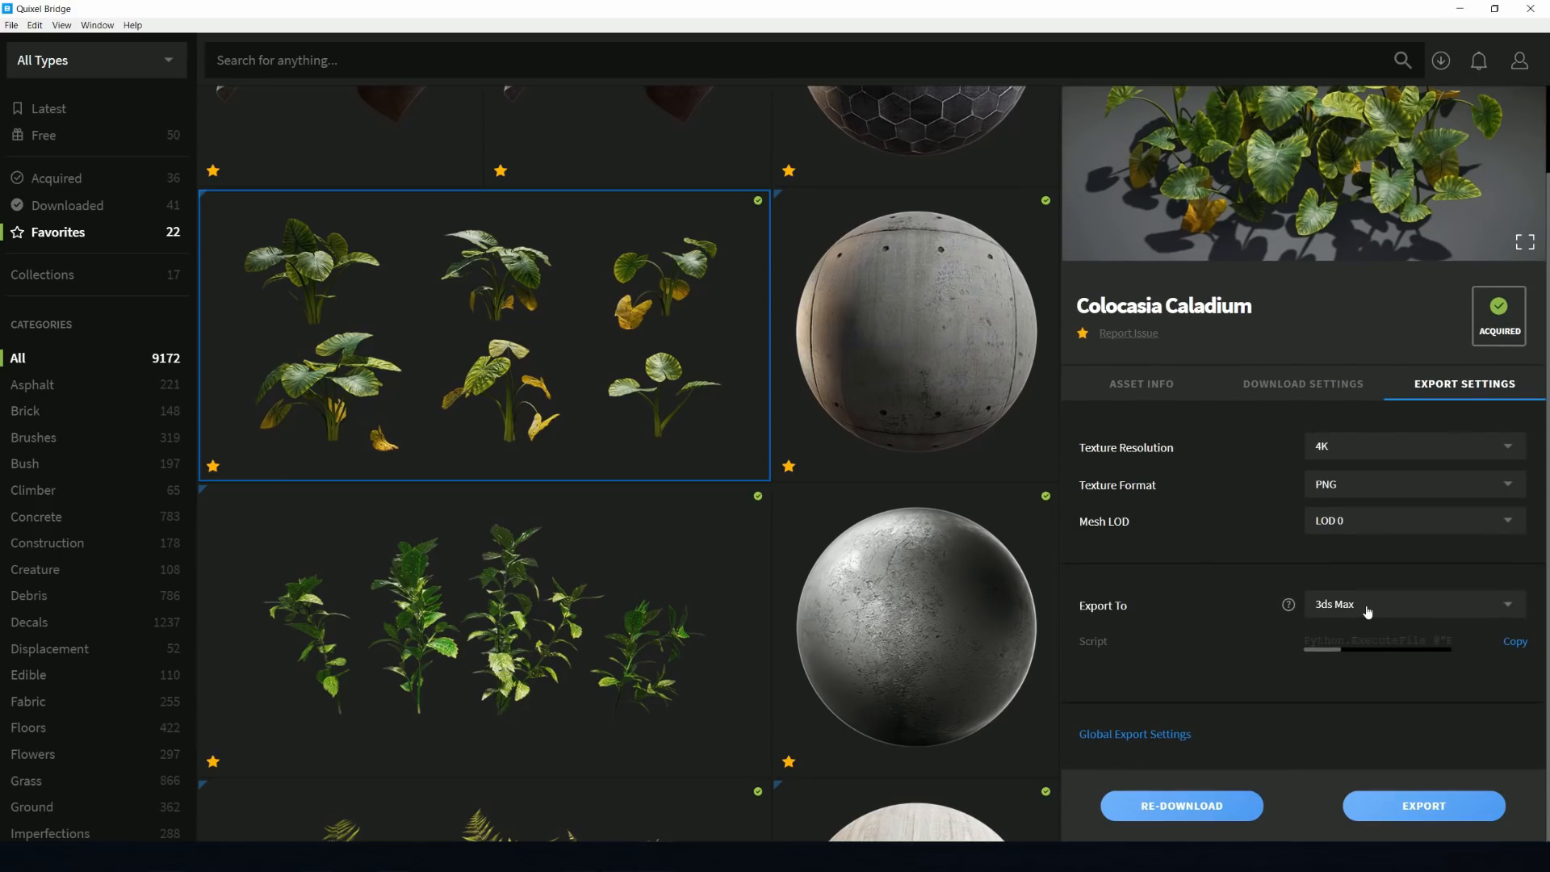
Switch to 3ds Max, open the Megascans LiveLink settings and select Vray 3.6 as the render engine.
click(1459, 9)
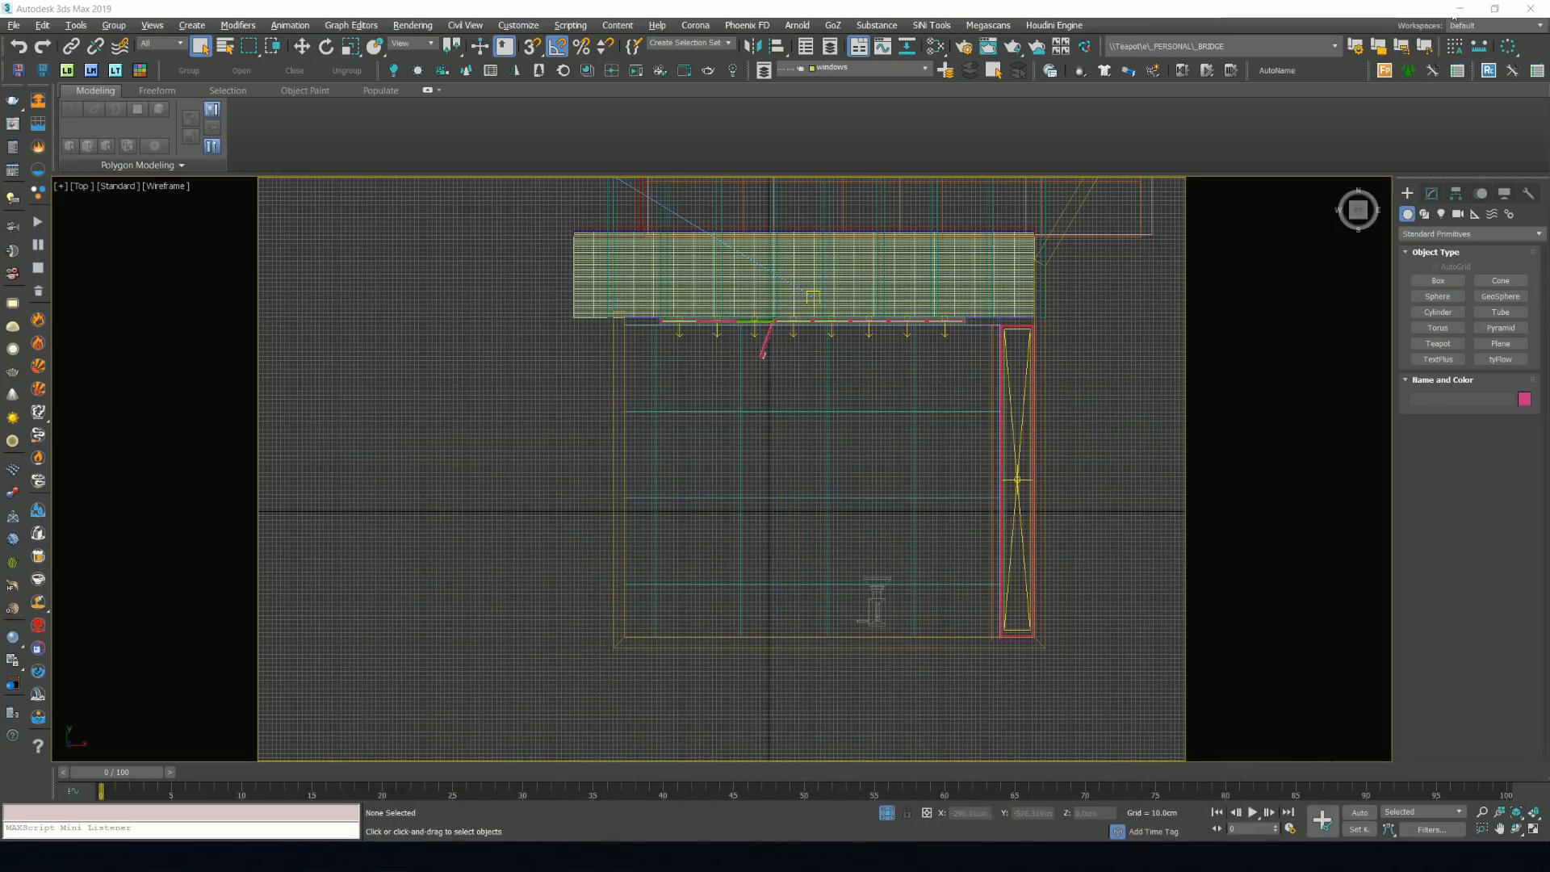
click(986, 48)
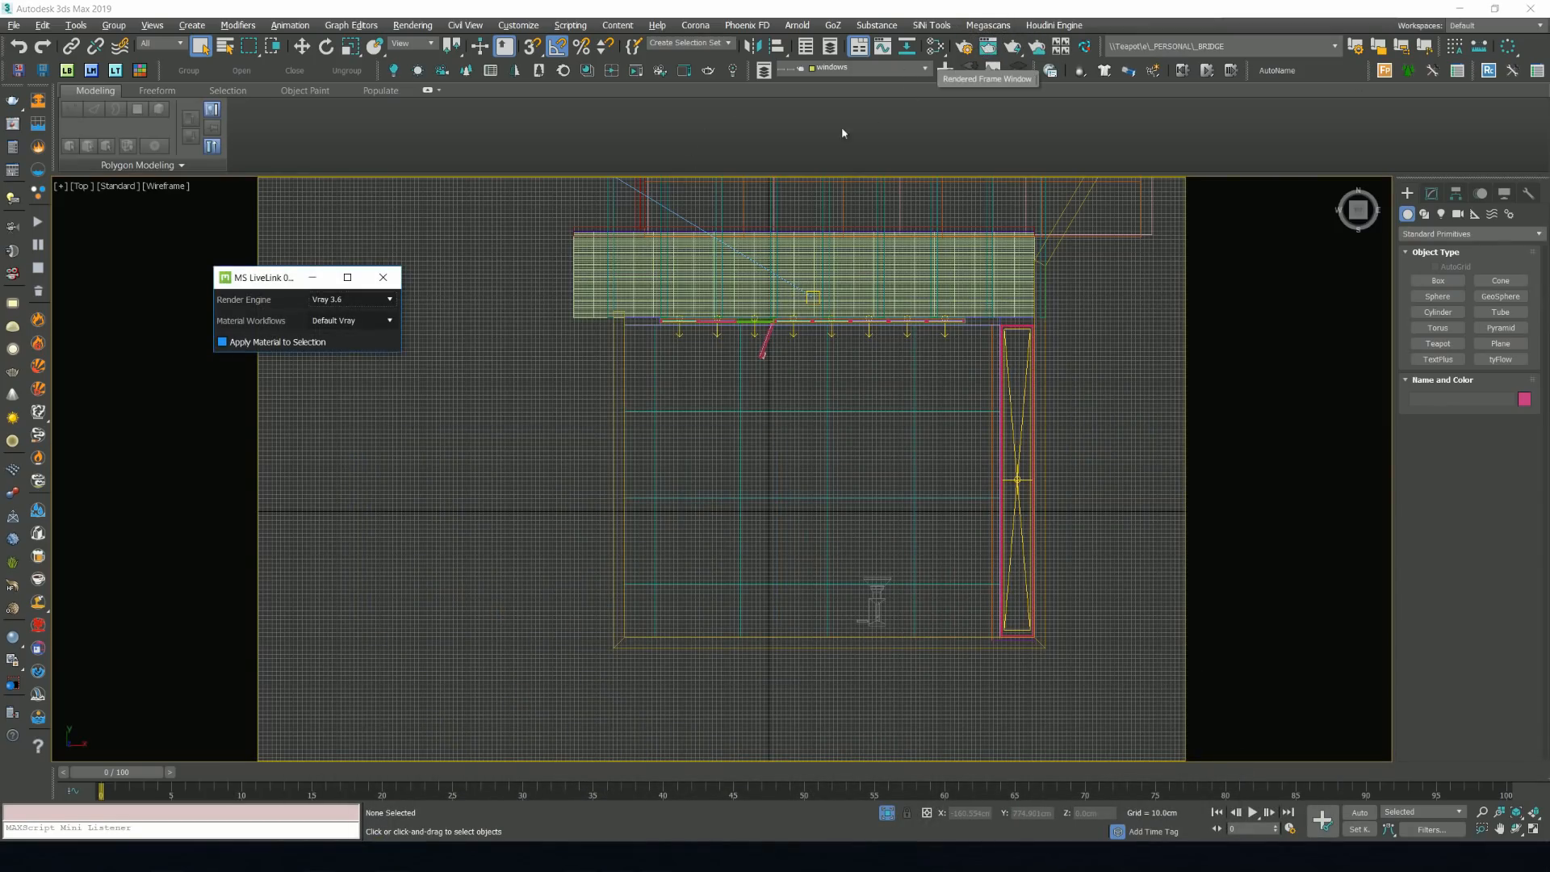
drag(313, 277, 384, 285)
click(428, 308)
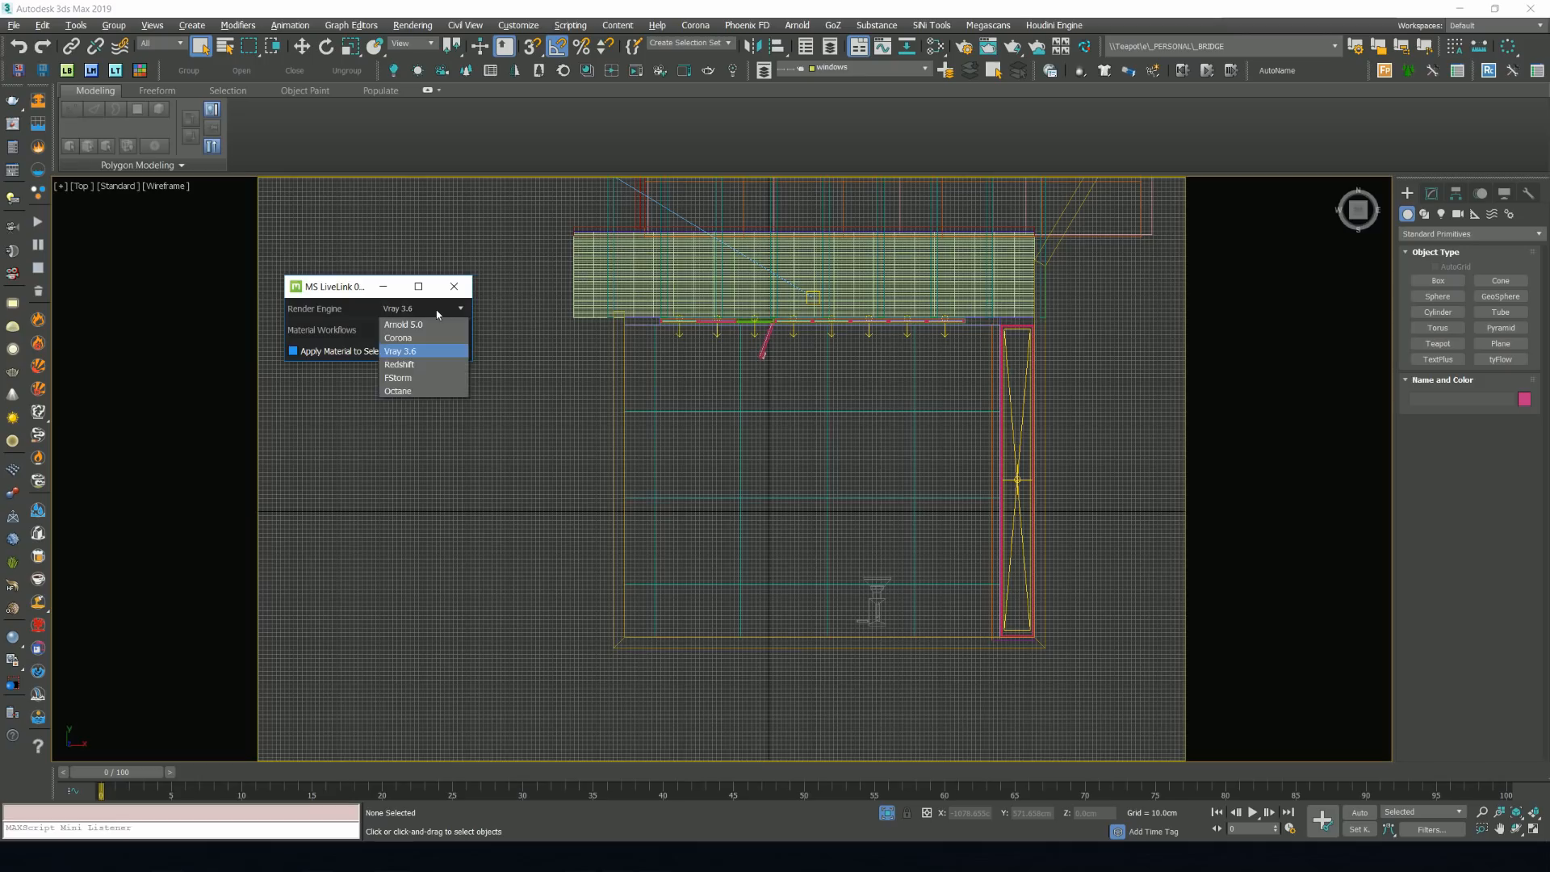
click(428, 352)
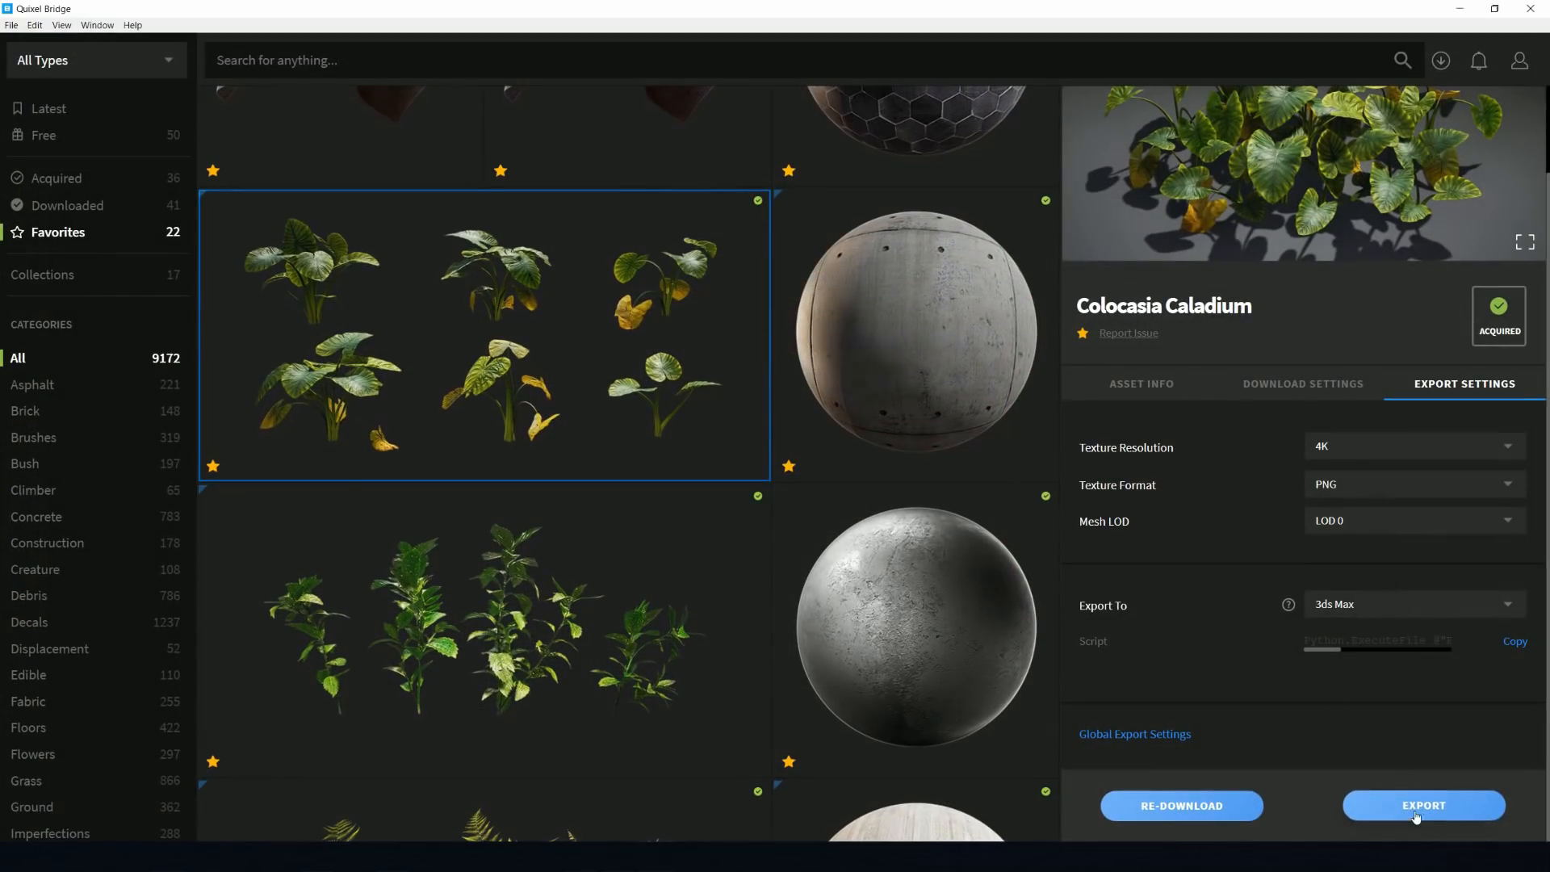
Export the Colocasia Caladium plant from Quixel Bridge to 3ds Max and frame the imported plants at the origin.
click(1414, 810)
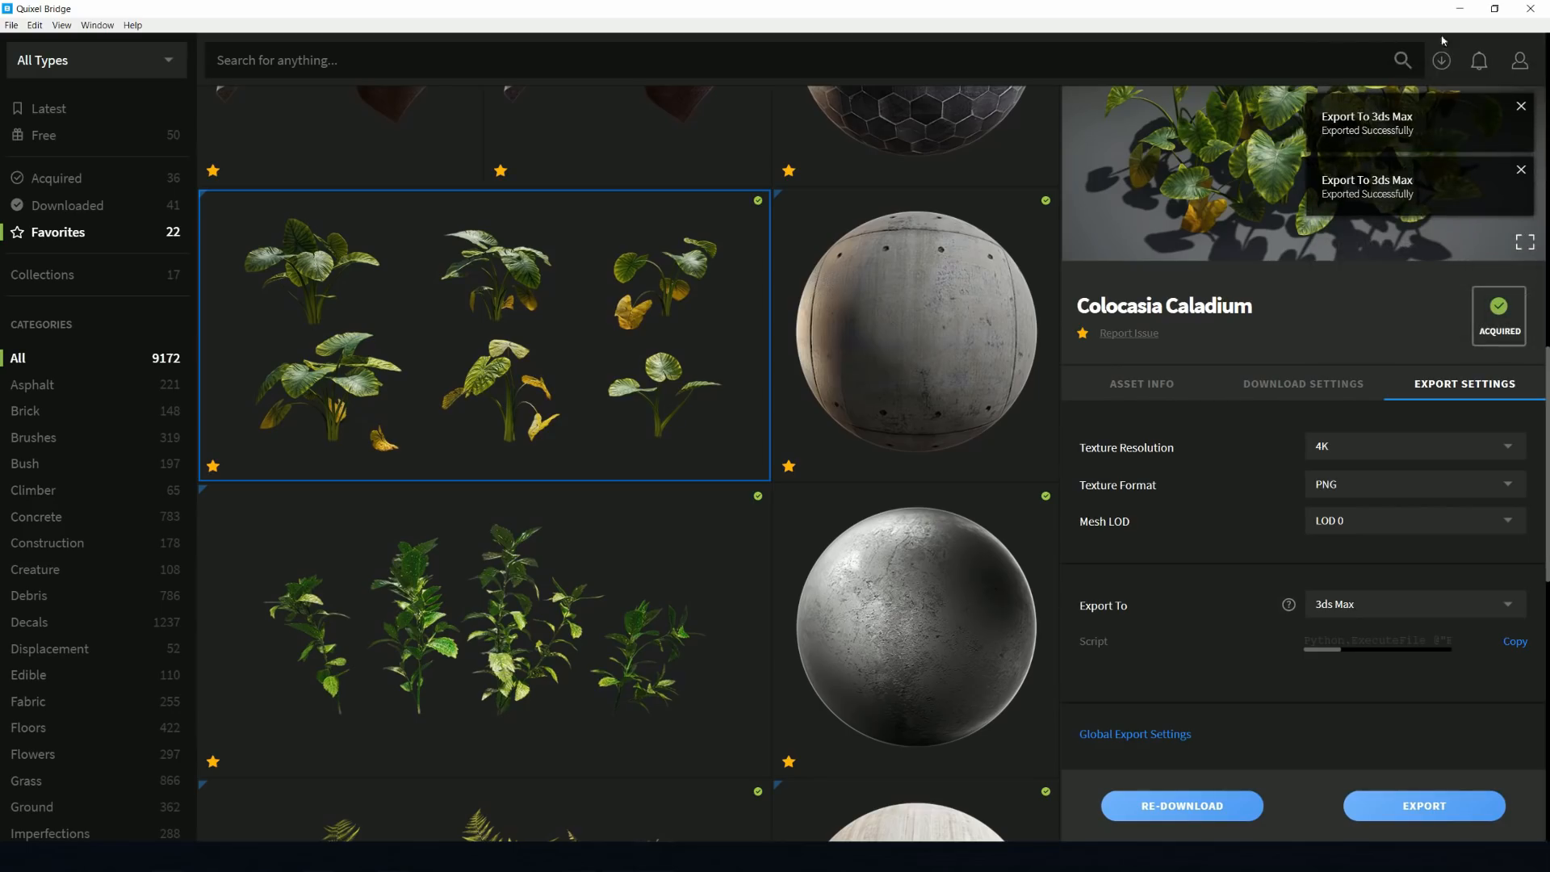
click(1459, 8)
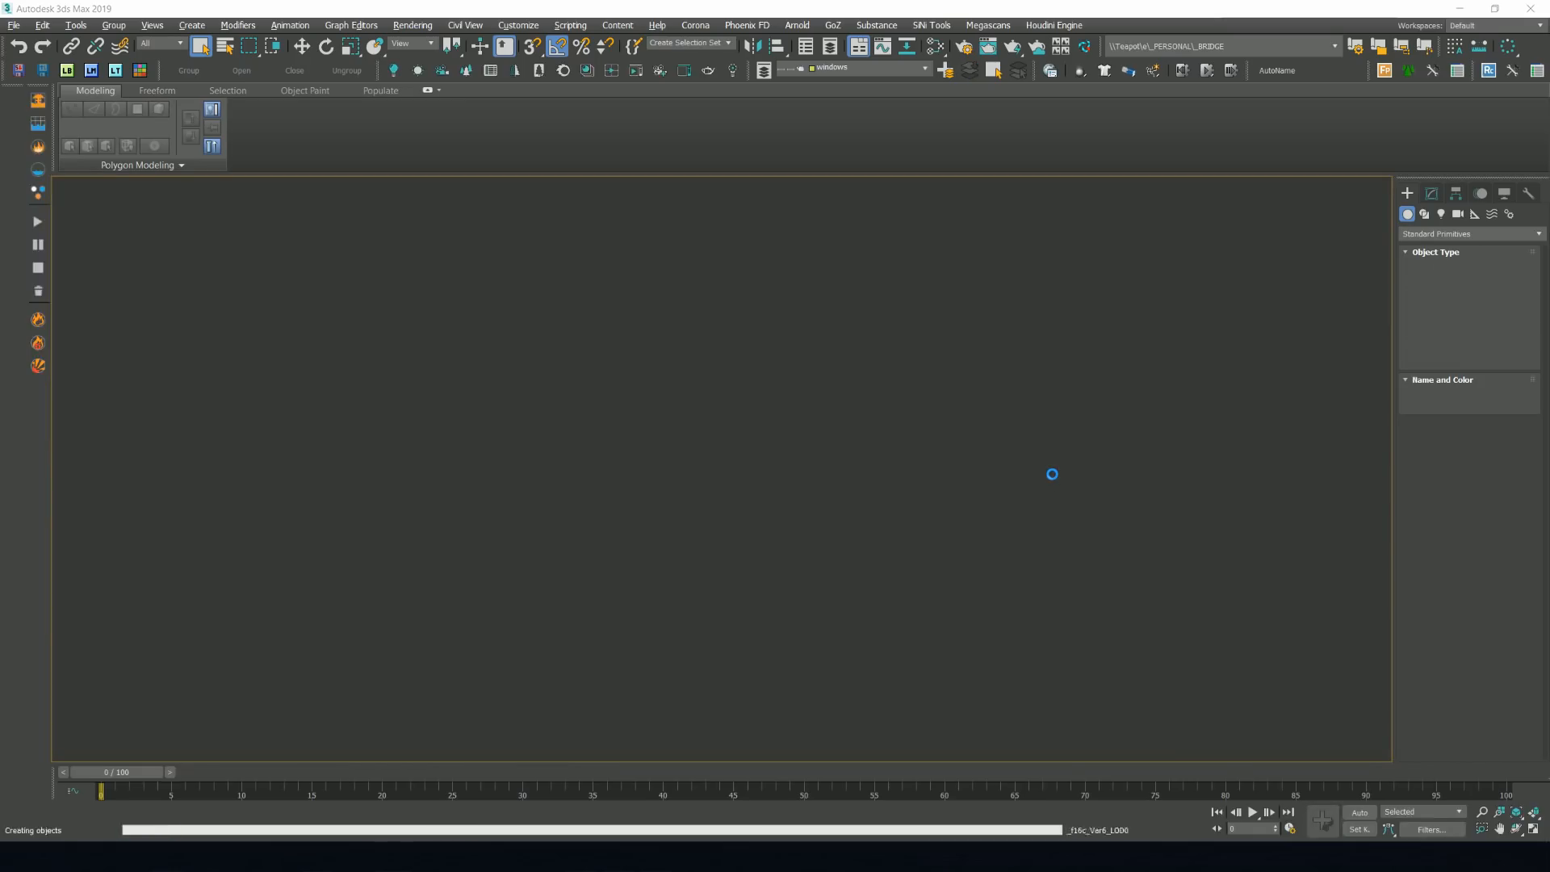
middle_drag(956, 537, 964, 401)
scroll(774, 559, up, 10)
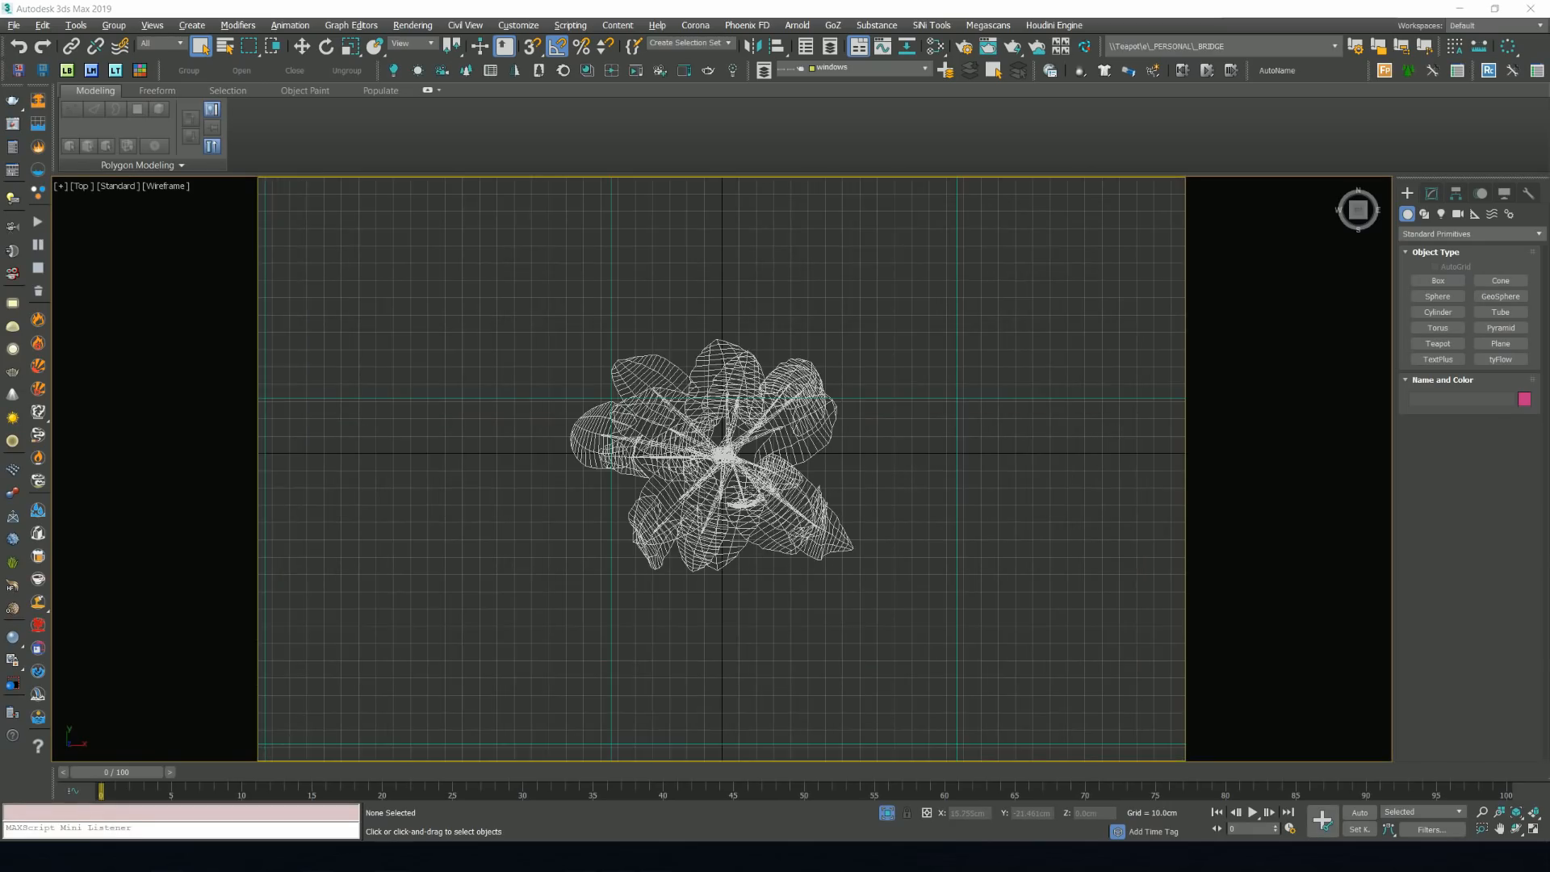
Move the imported Colocasia plants apart along the X axis so they stand in a row away from the origin.
click(750, 480)
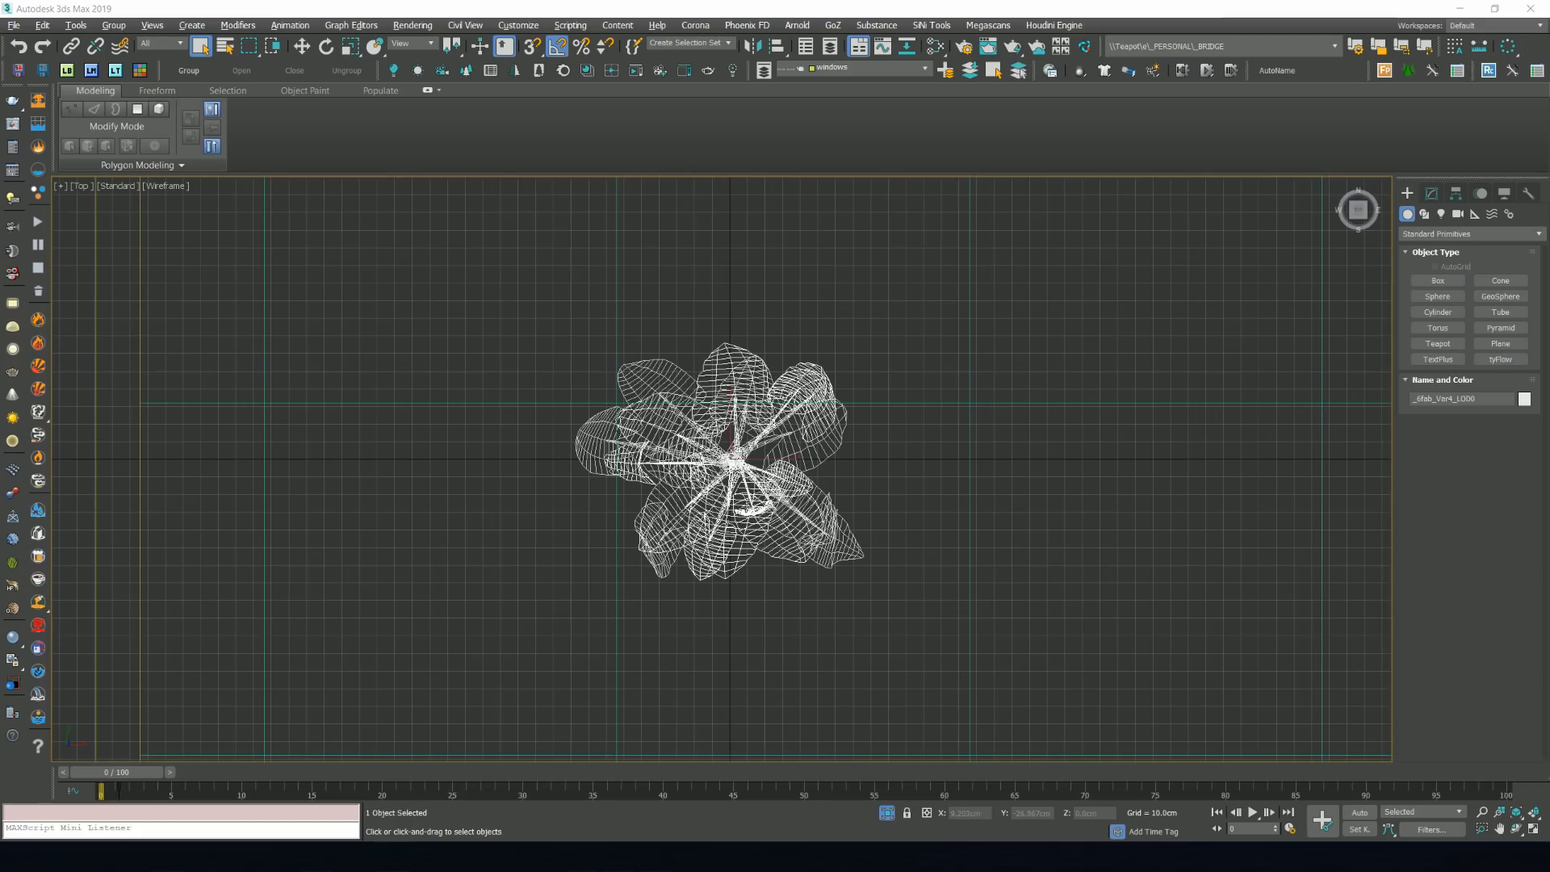
scroll(742, 504, down, 5)
key(w)
shift+drag(770, 489, 413, 492)
drag(718, 494, 281, 500)
drag(764, 514, 241, 514)
mouse_move(369, 519)
mouse_down()
mouse_move(403, 519)
mouse_move(381, 519)
mouse_up()
Display the row of Colocasia plants shaded in a side-on orthographic view with the grid hidden.
mouse_move(390, 614)
alt+middle_down()
mouse_move(393, 516)
mouse_move(624, 526)
mouse_move(758, 554)
mouse_move(797, 526)
alt+middle_up()
key(F3)
key(g)
scroll(400, 496, up, 5)
Load the Colocasia's VRay2SidedMtl into the Slate Material Editor and show its textures in the viewport without edged faces.
click(934, 50)
key(m)
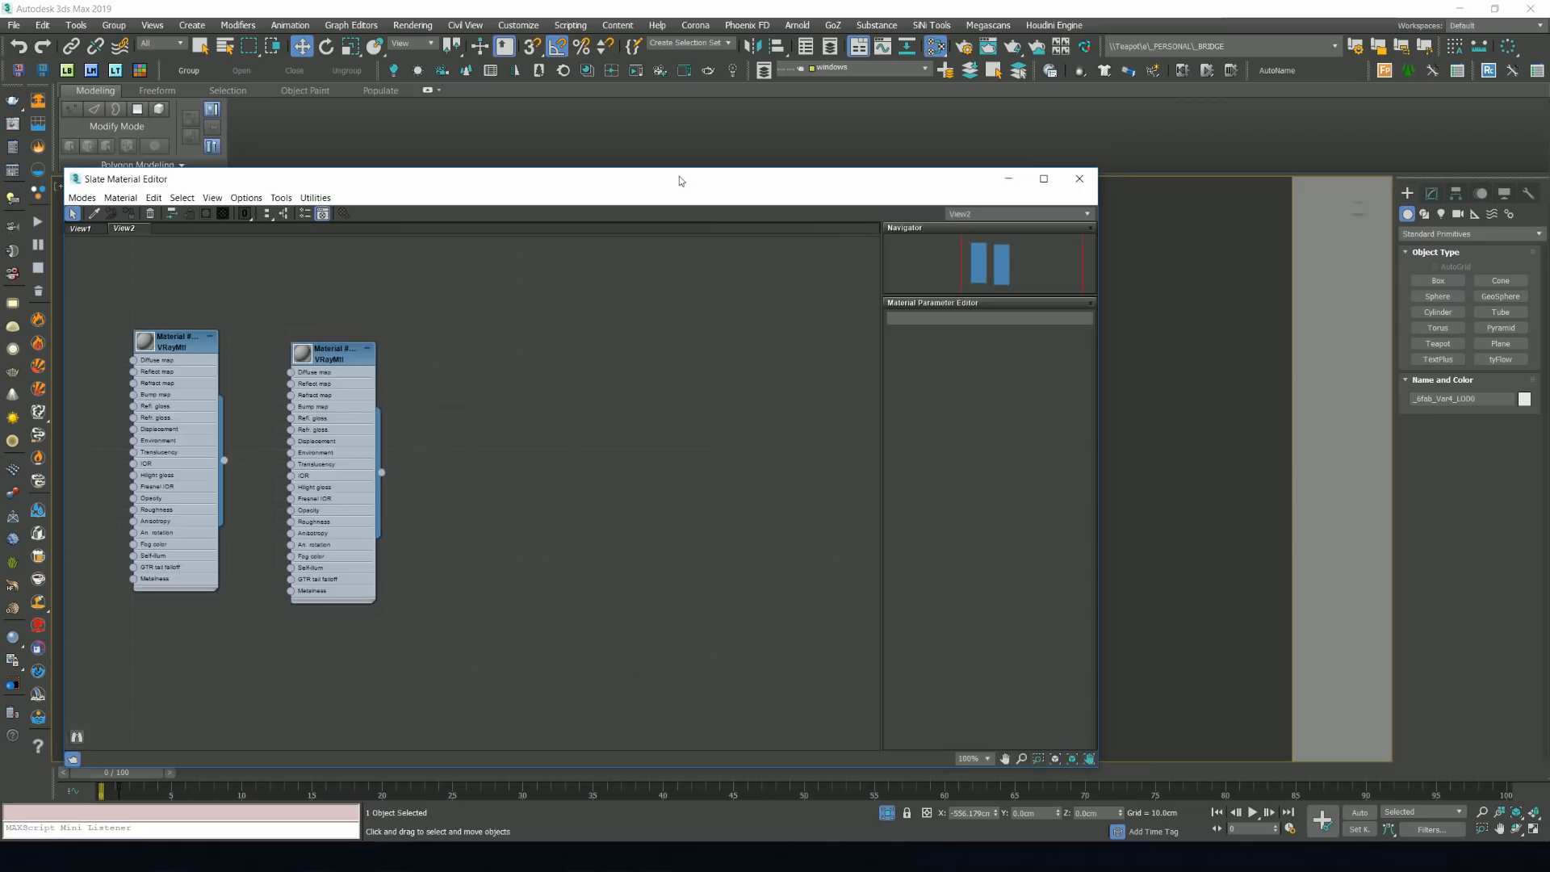
drag(1118, 389, 879, 395)
middle_drag(648, 407, 357, 377)
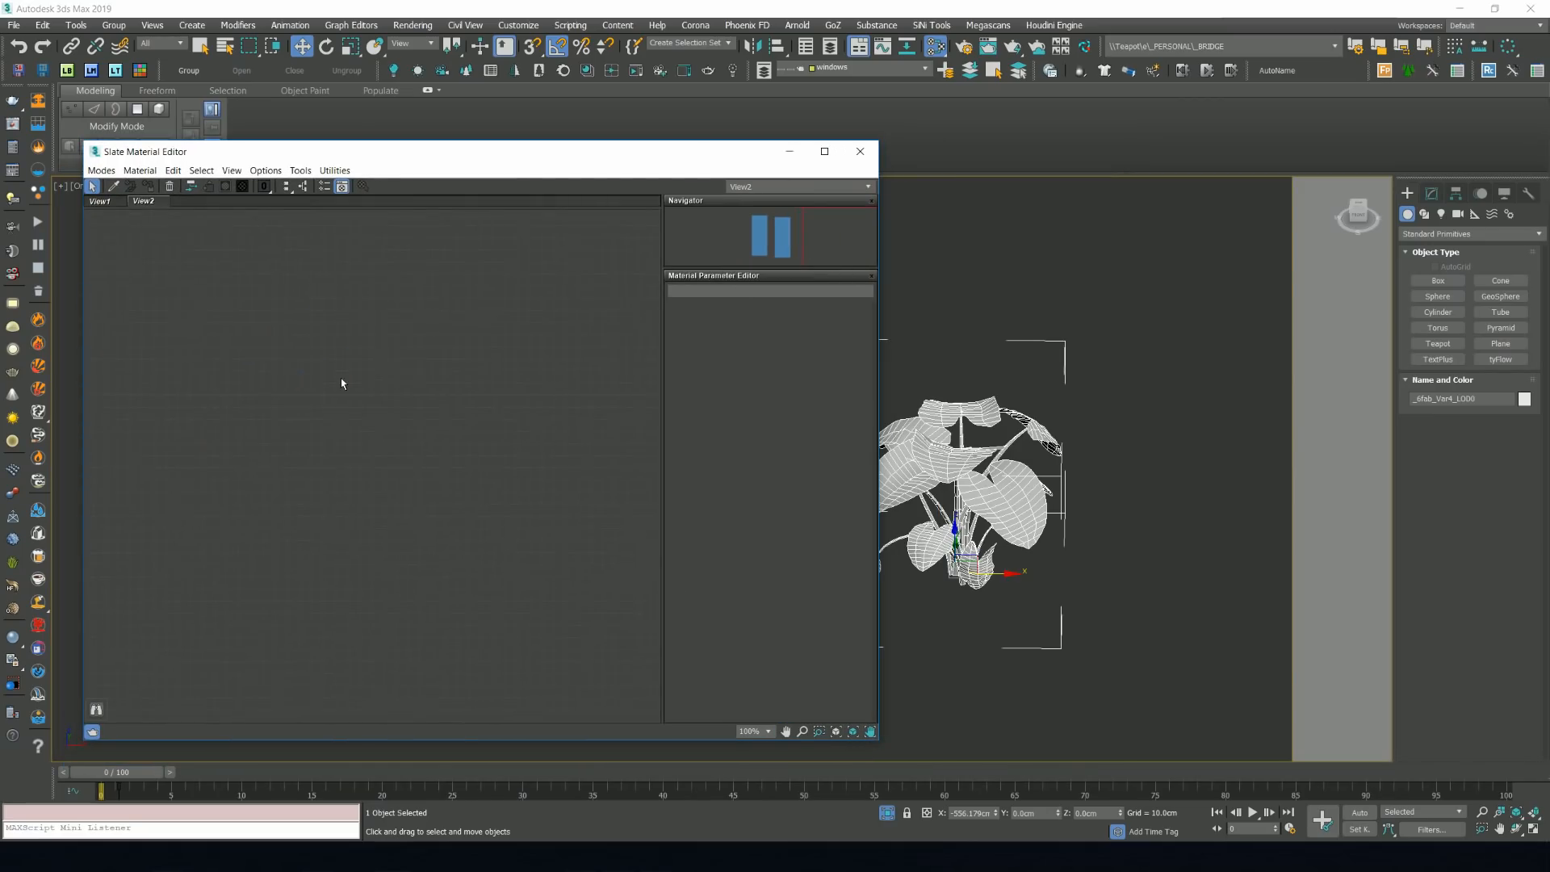
key(z)
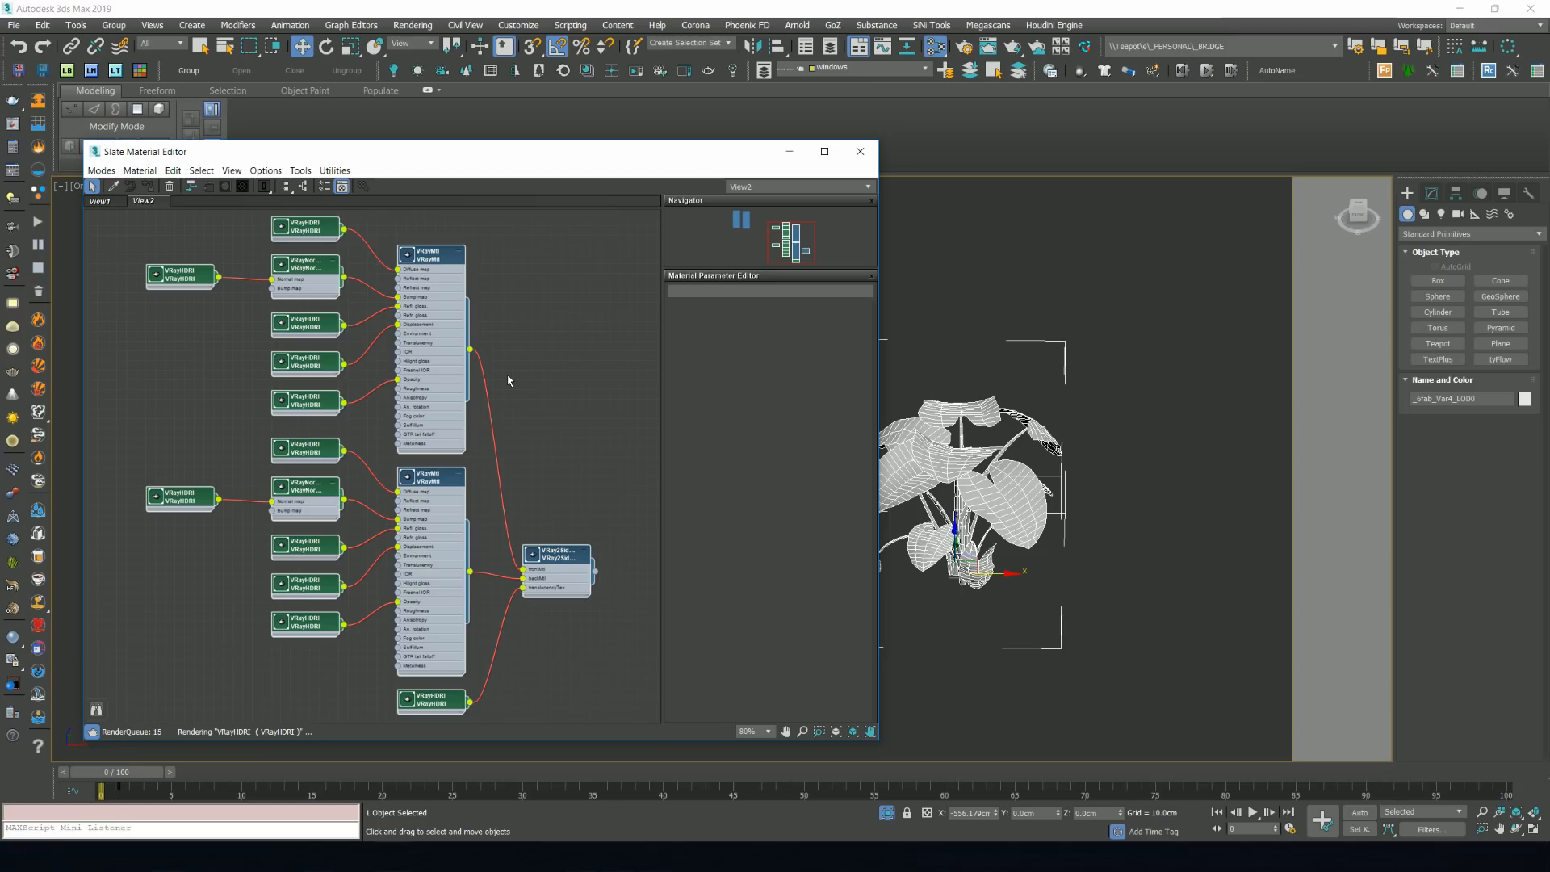
middle_drag(508, 380, 531, 373)
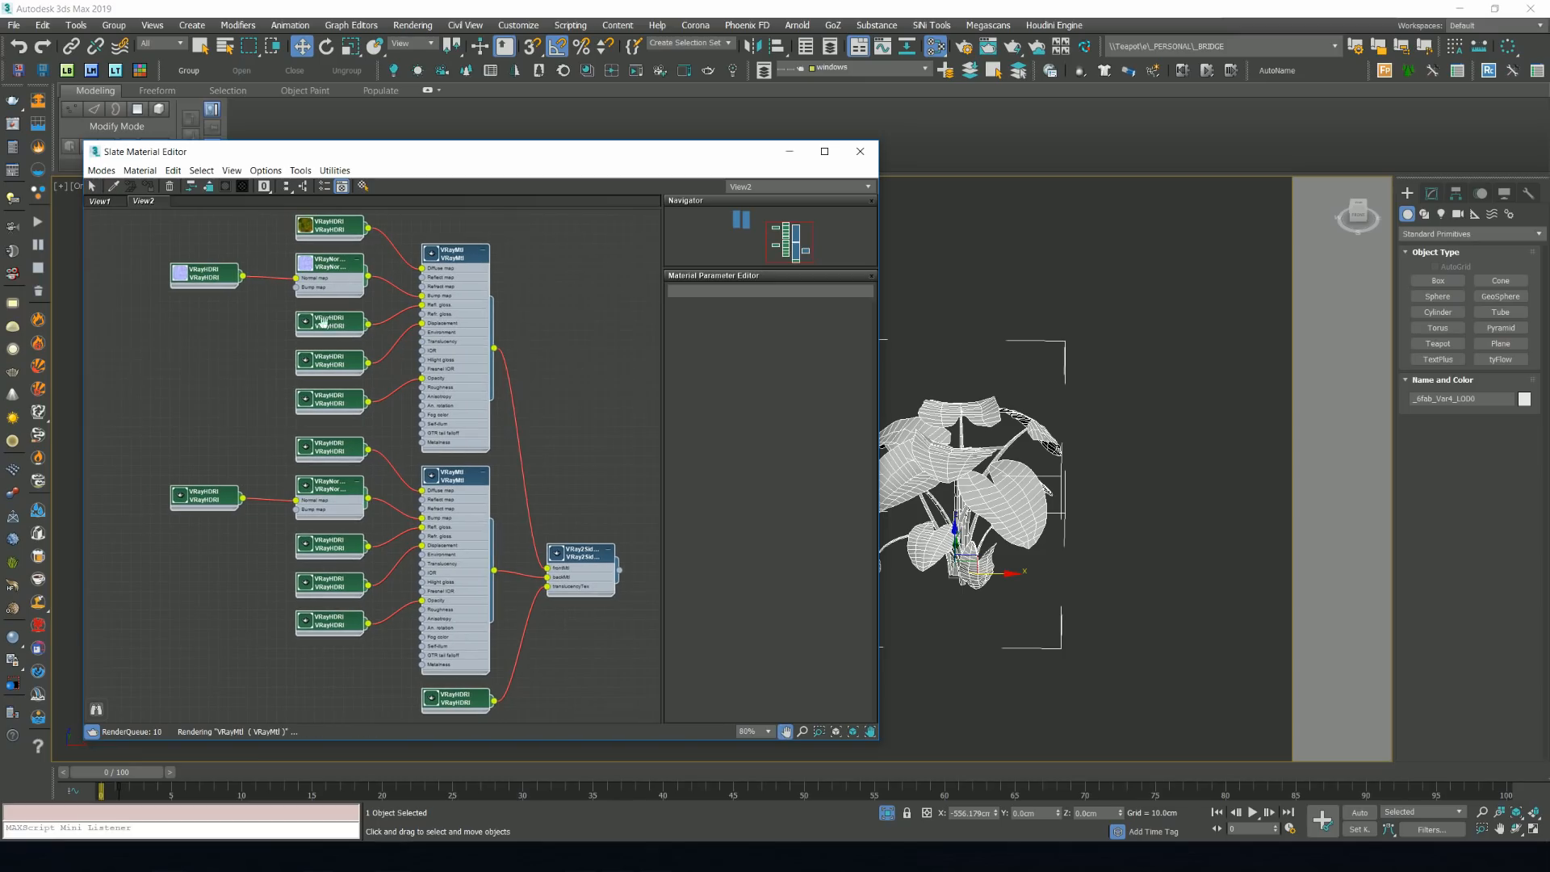
middle_drag(331, 337, 297, 317)
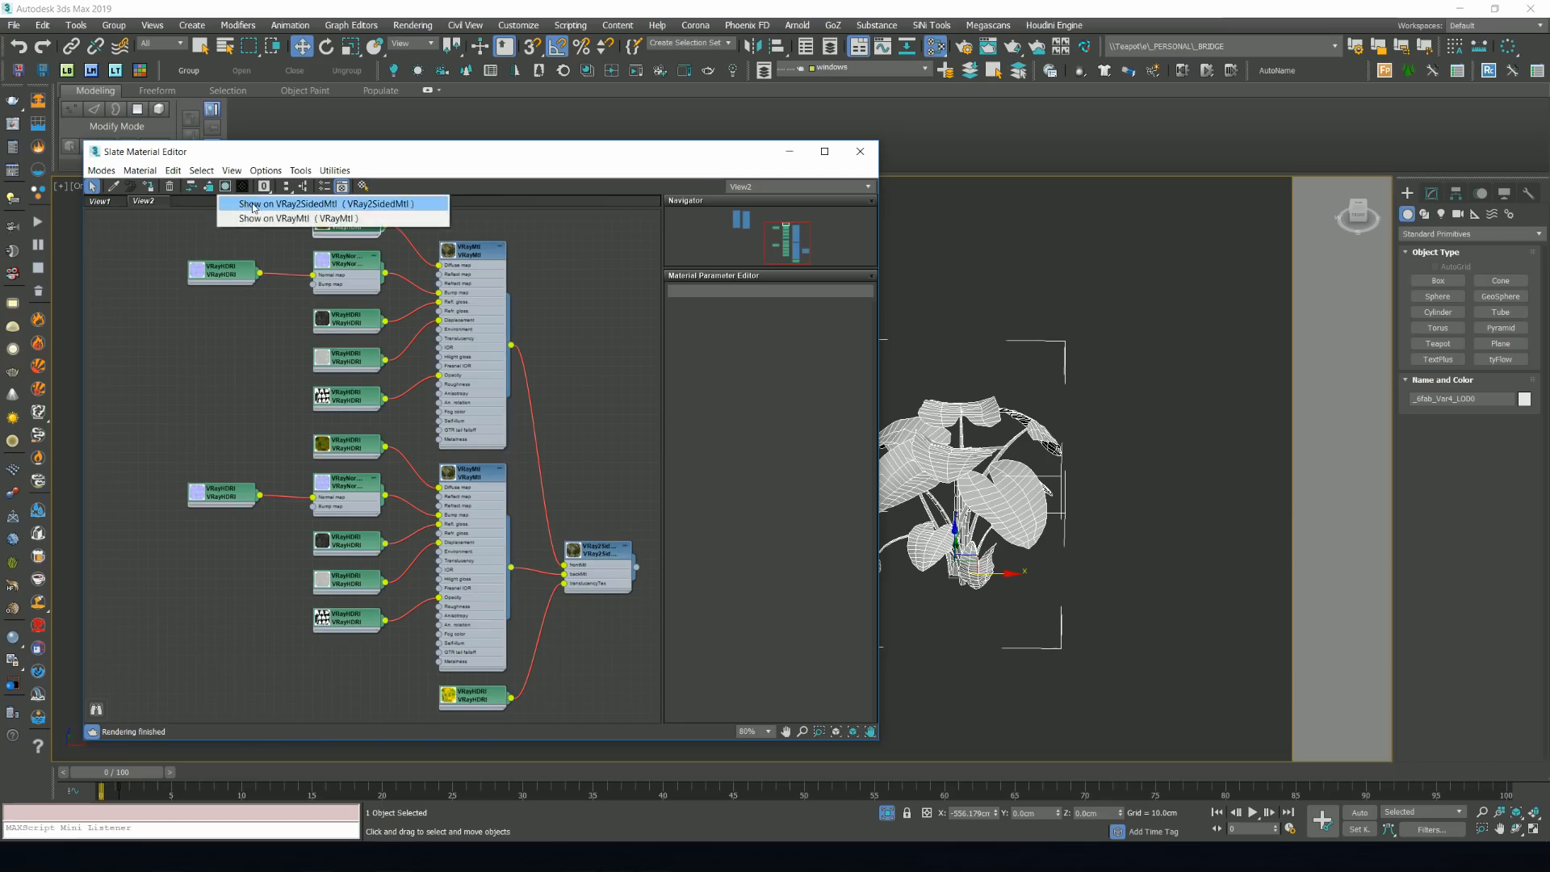
click(227, 186)
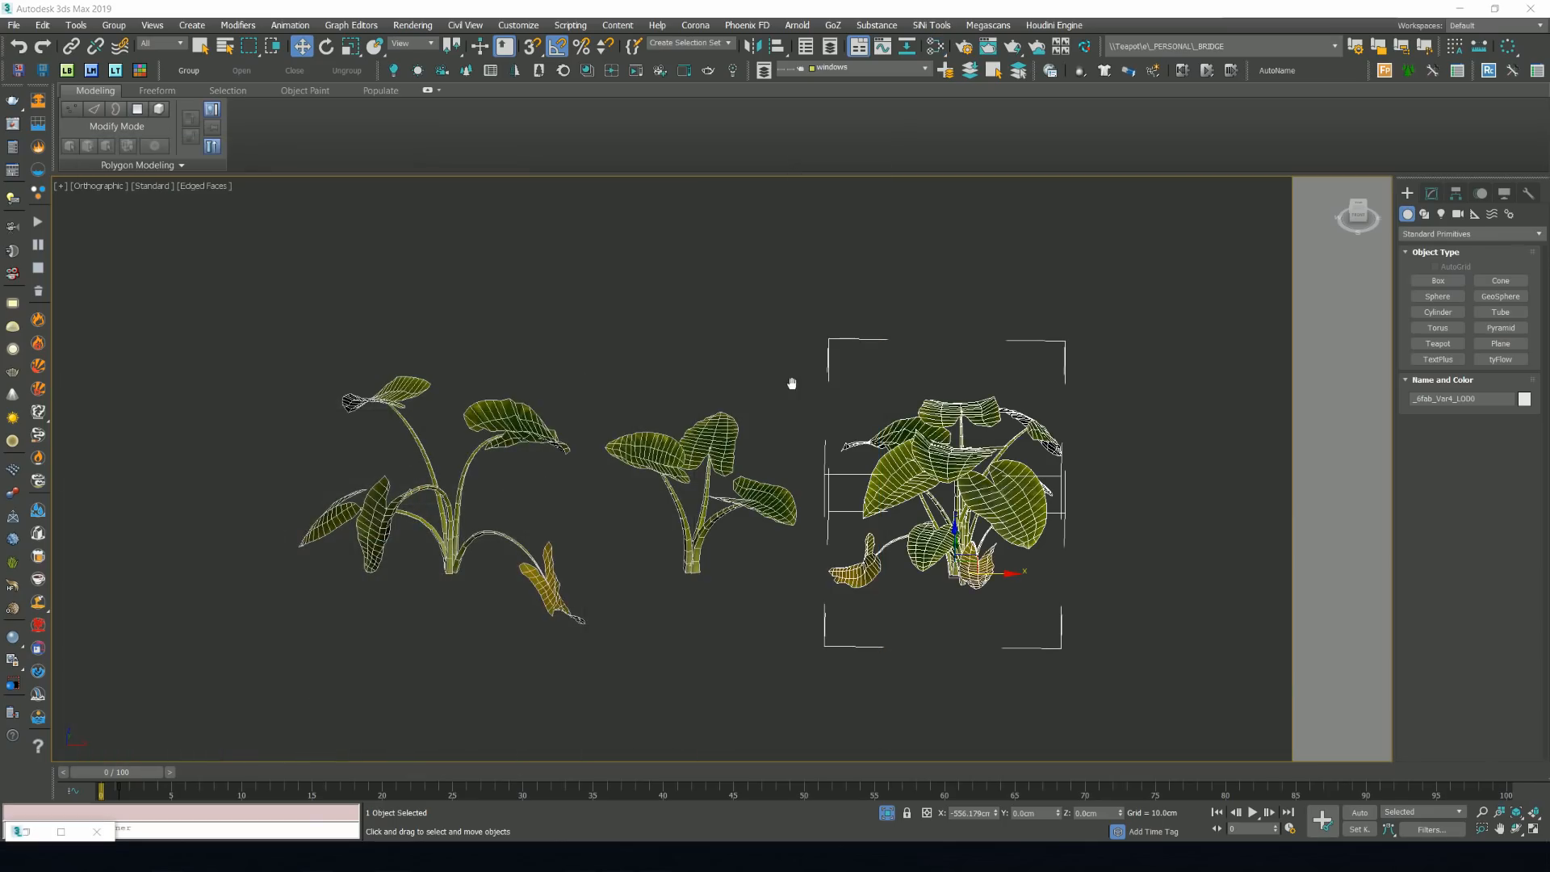
key(F4)
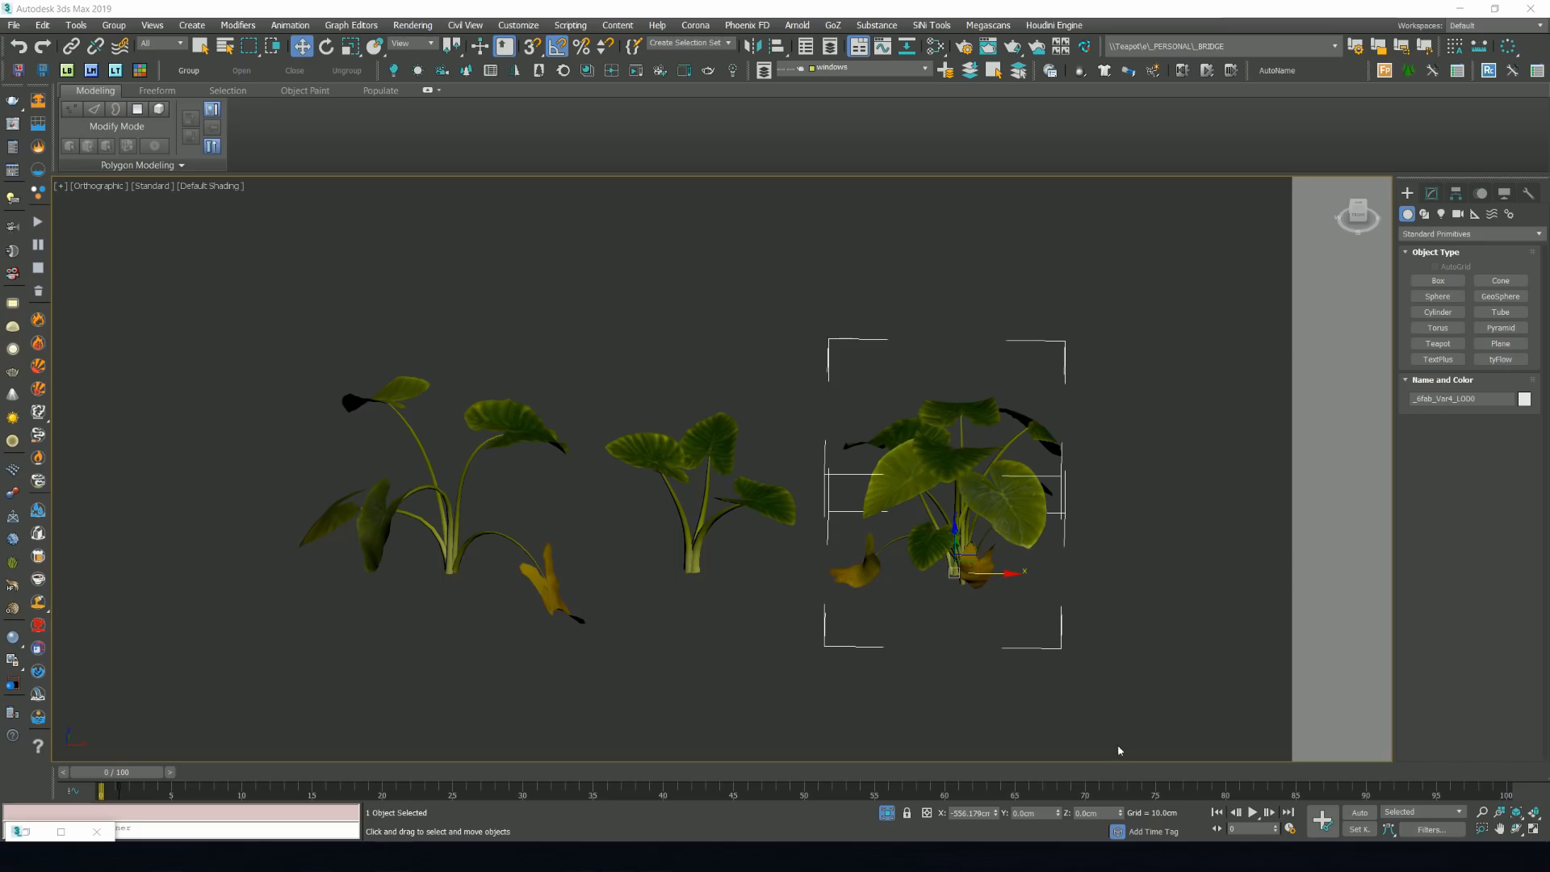
Select the three Colocasia plants, frame them with the grid shown and return to the Top view around the empty origin.
drag(217, 331, 216, 331)
key(alt+w)
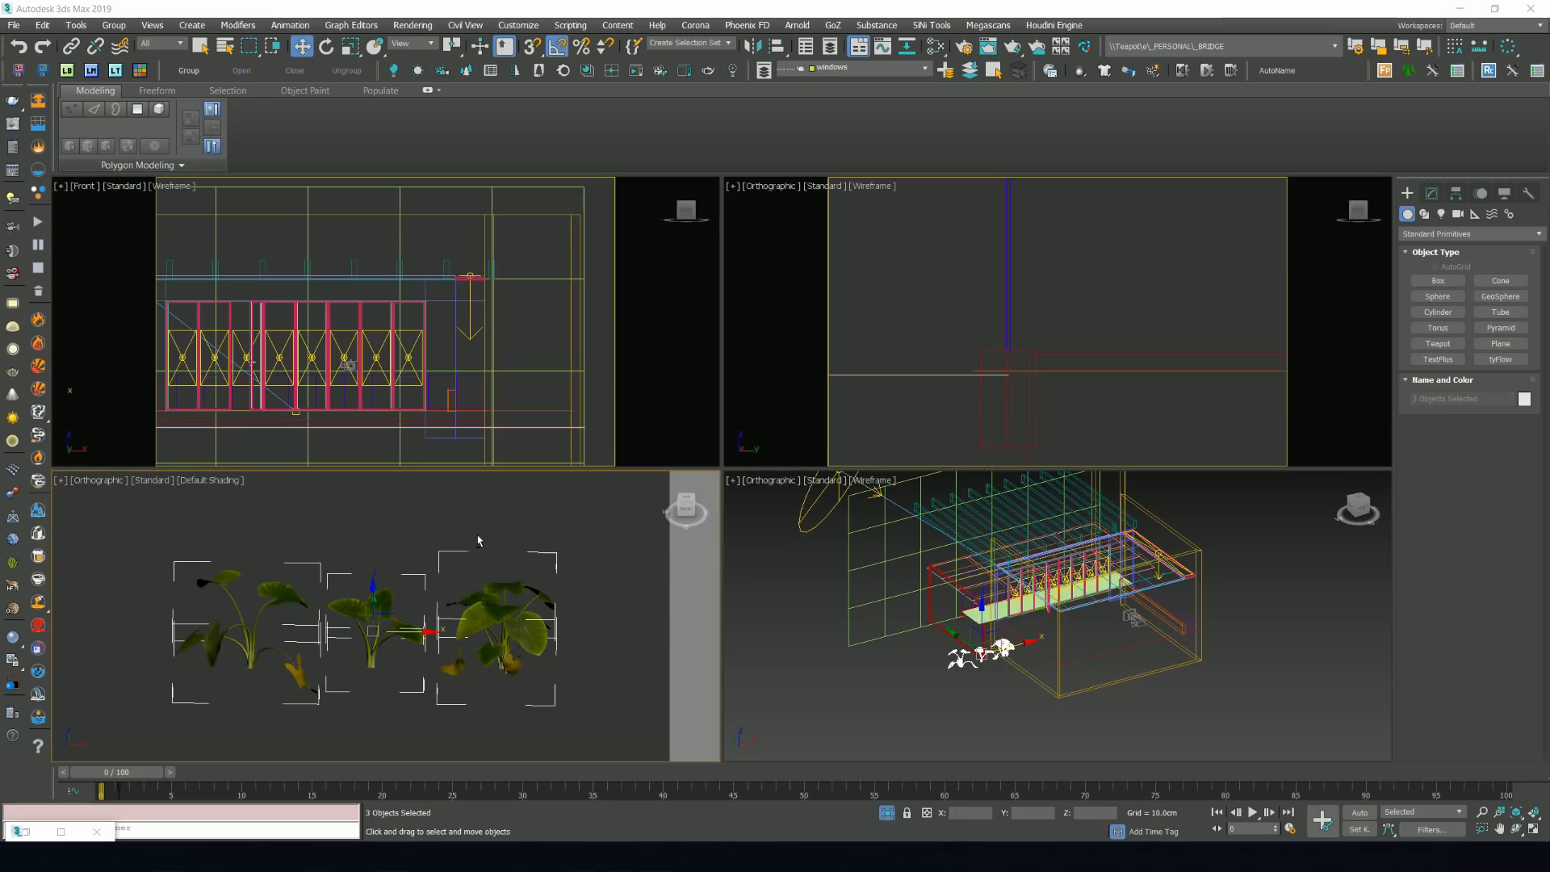
key(alt+w)
key(z)
alt+middle_drag(488, 538, 723, 527)
key(g)
key(t)
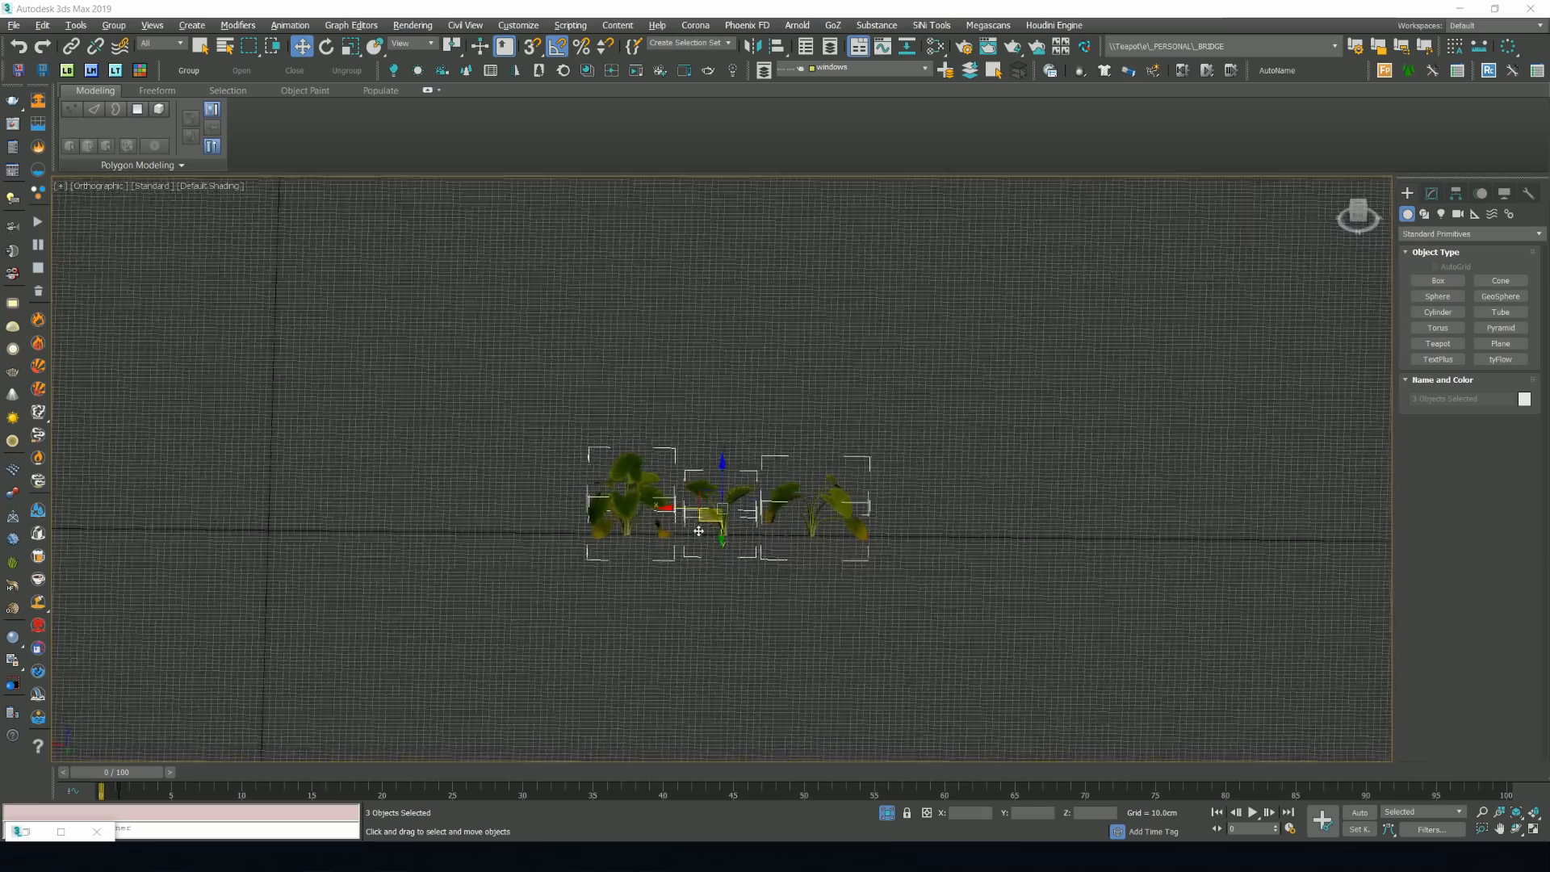
key(z)
scroll(690, 526, down, 8)
middle_drag(775, 523, 595, 505)
click(629, 595)
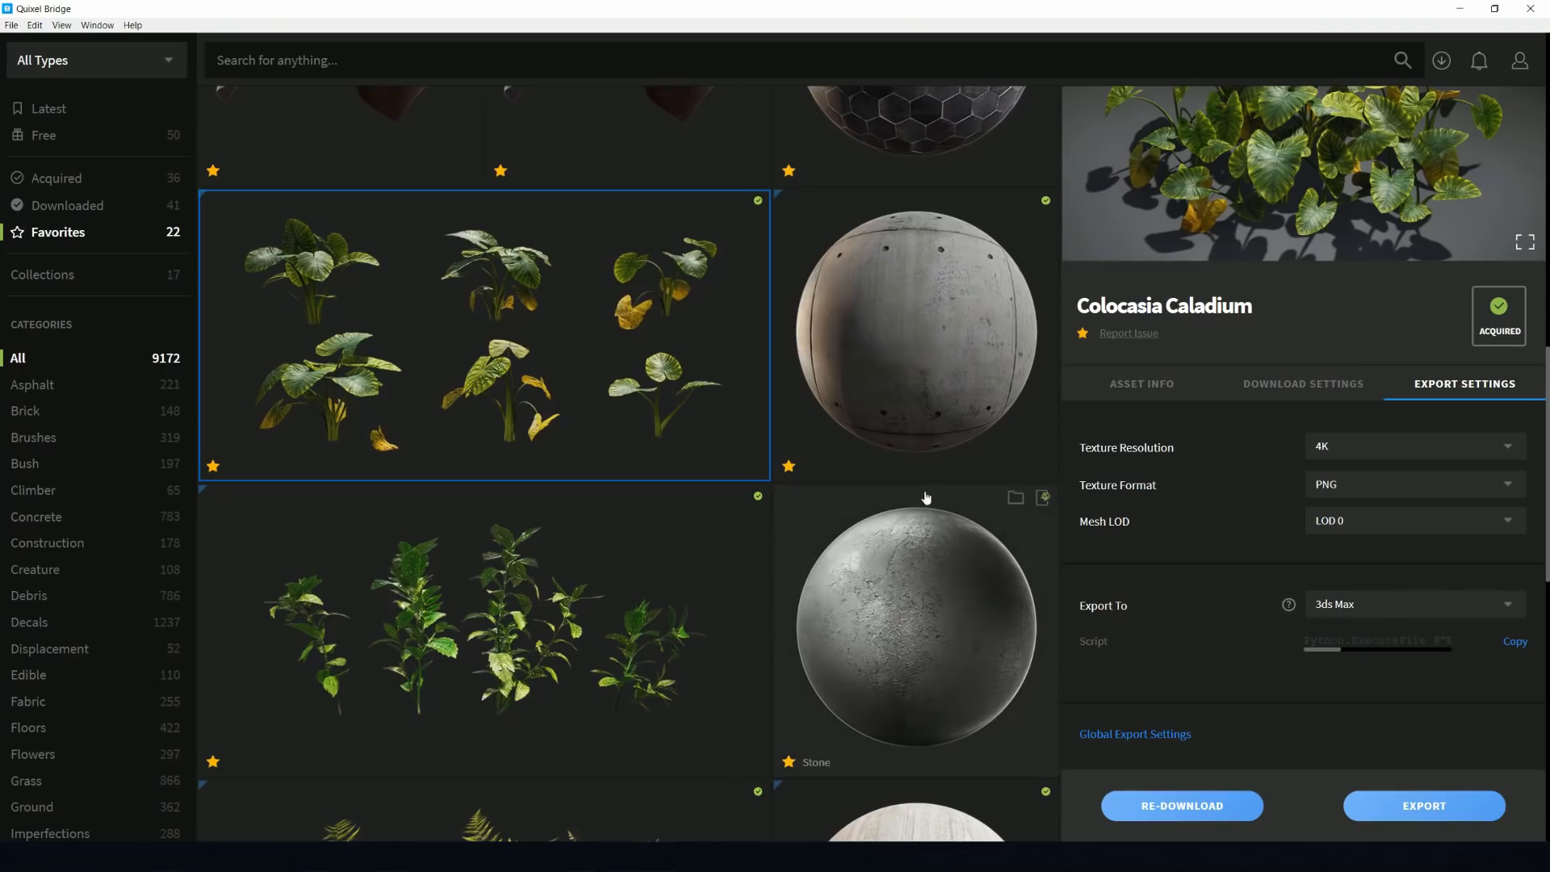
Export the favorite Aucuba plant from Quixel Bridge to 3ds Max with 4K PNG textures and LOD 0.
scroll(714, 476, down, 3)
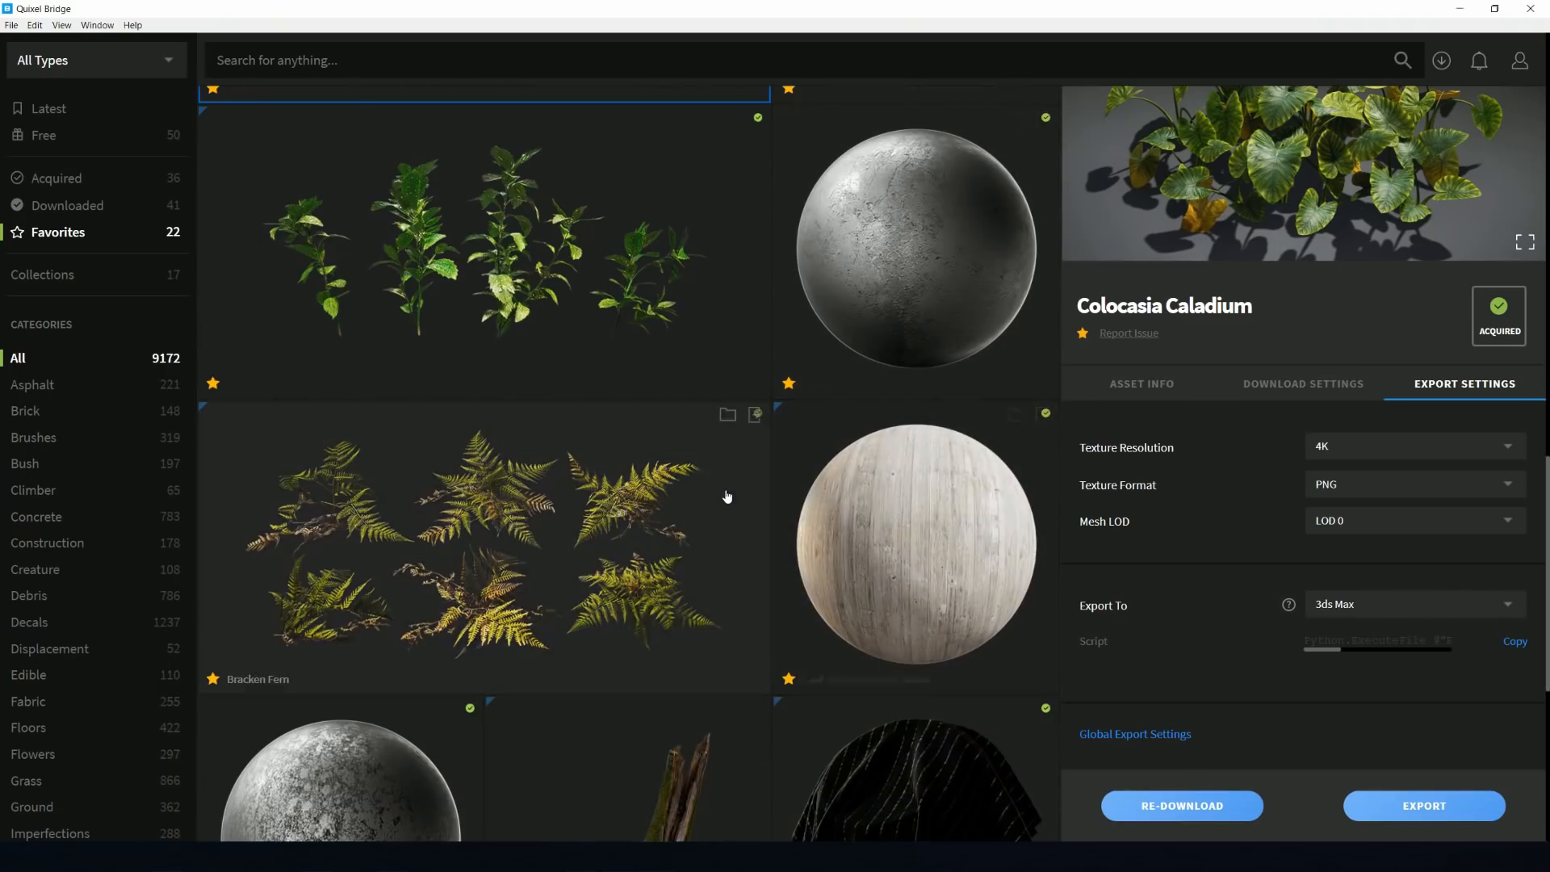
click(604, 286)
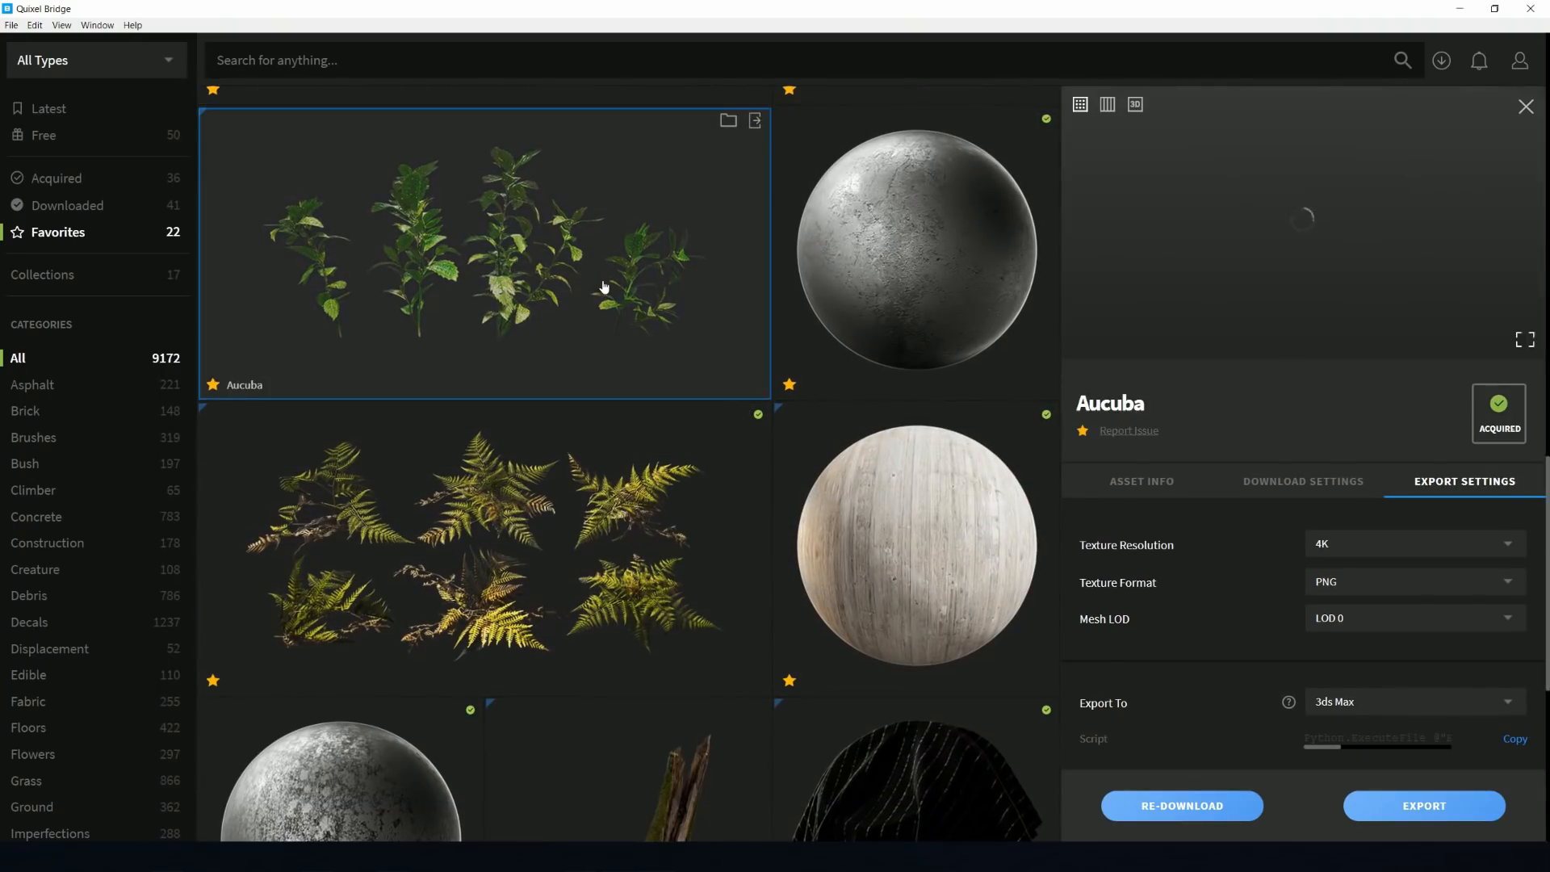
click(1422, 807)
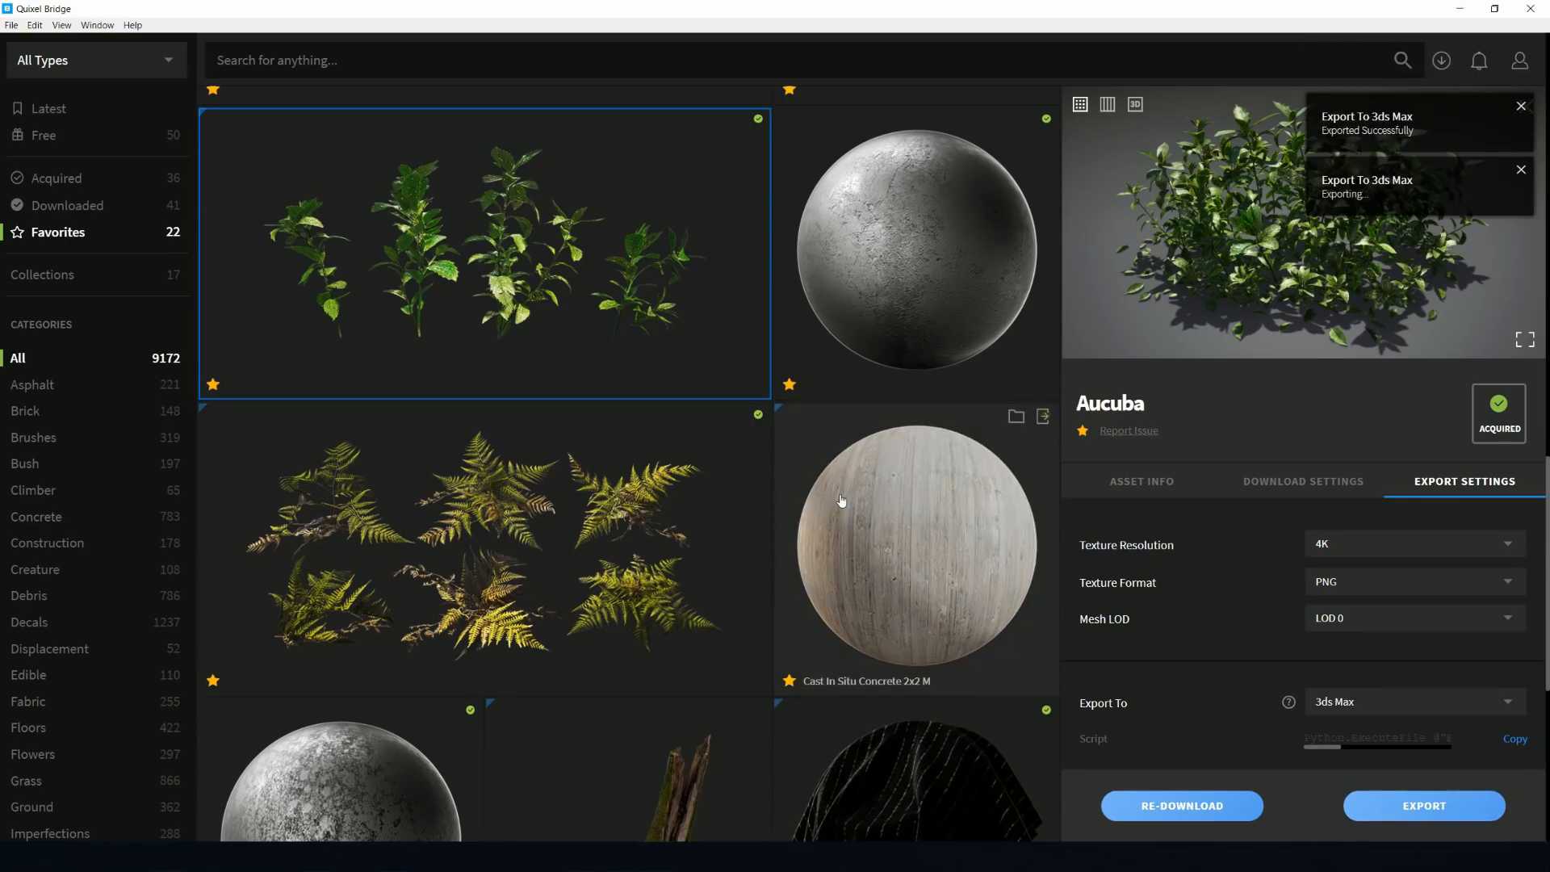
click(1459, 8)
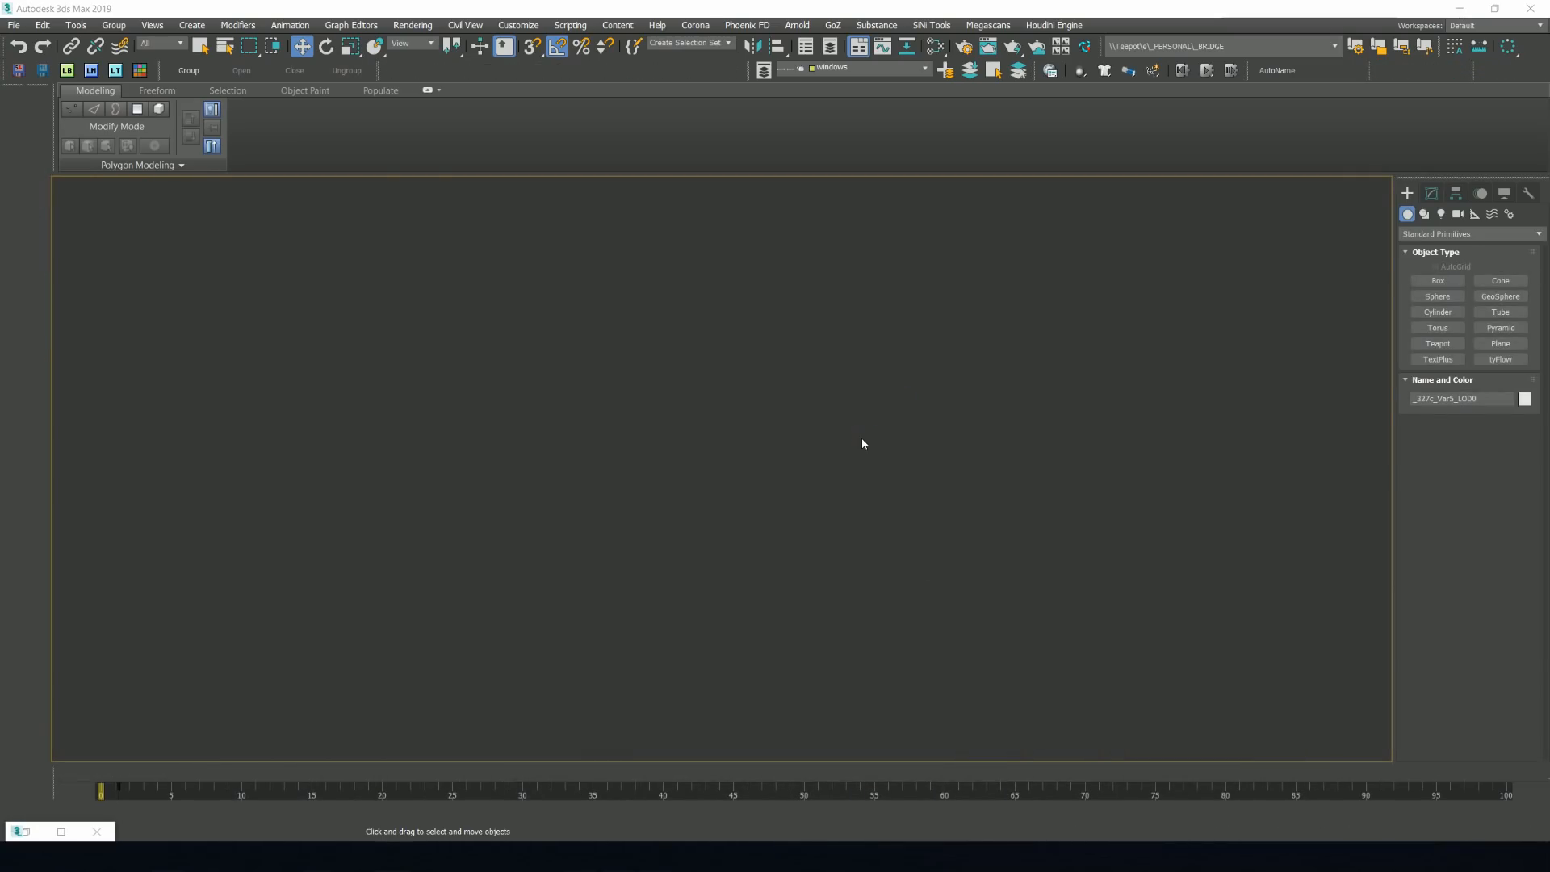
Spread the five imported Aucuba plants apart along the Y axis in the Top view.
scroll(861, 438, down, 10)
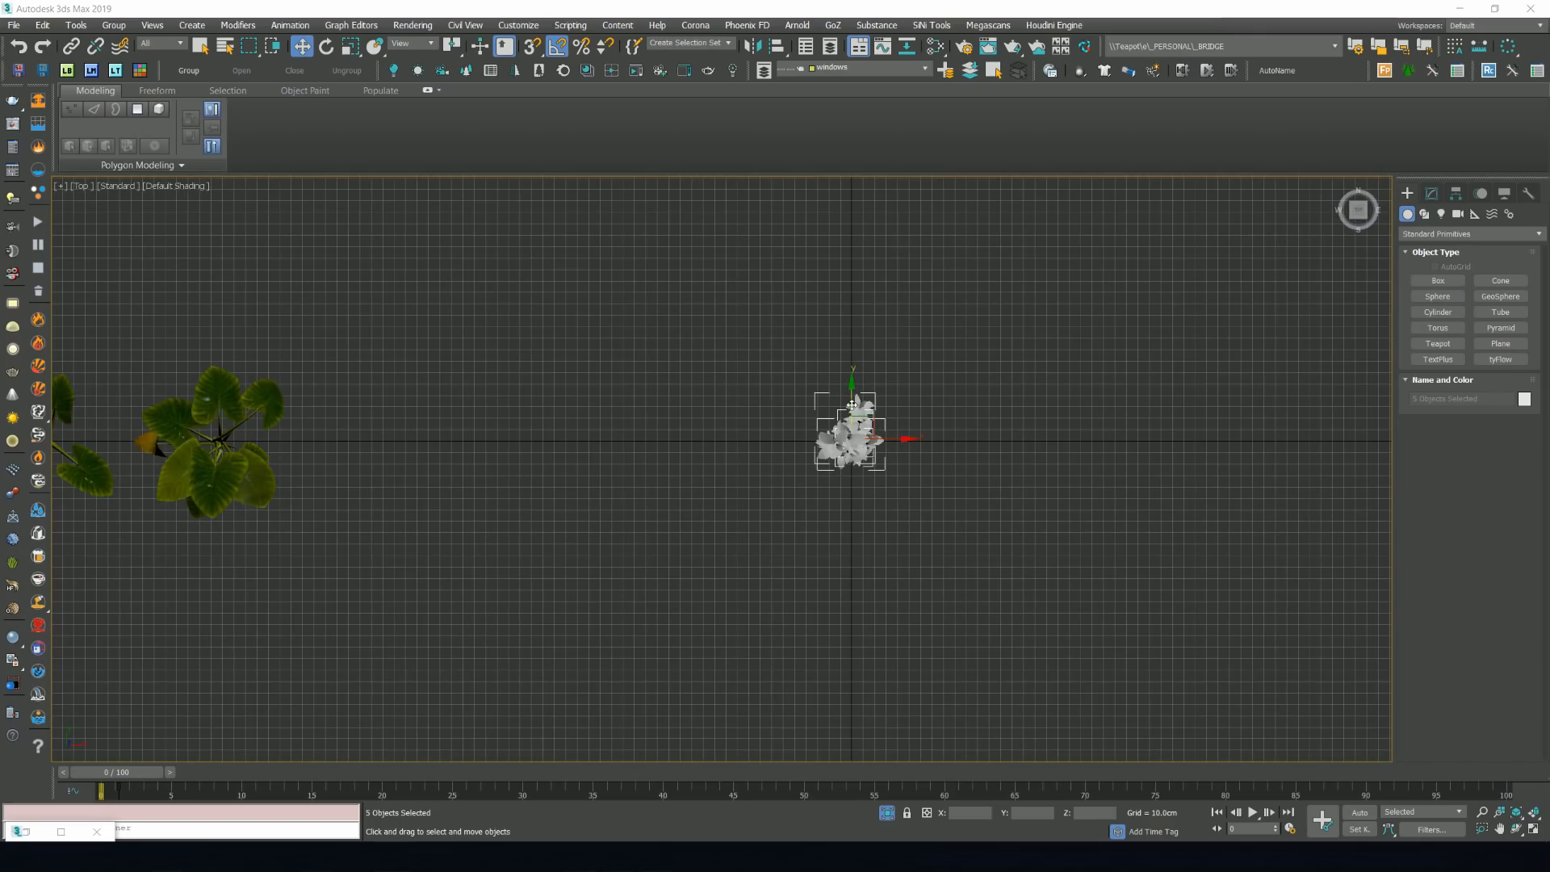
click(837, 511)
drag(854, 440, 872, 716)
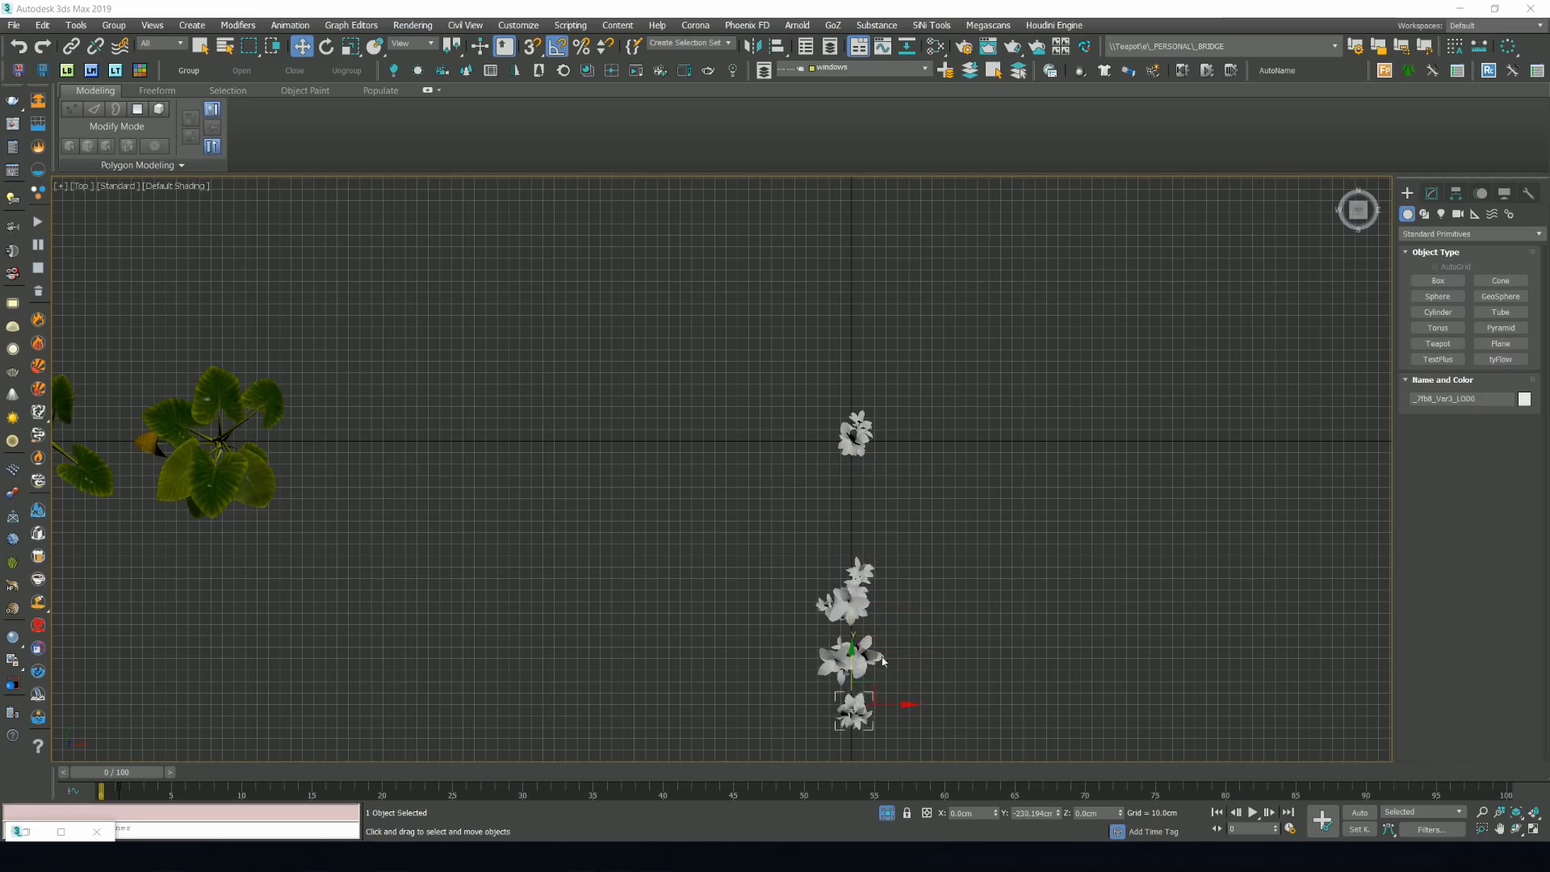
scroll(874, 623, down, 2)
middle_drag(874, 623, 892, 453)
drag(878, 514, 878, 544)
click(877, 325)
drag(878, 333, 878, 589)
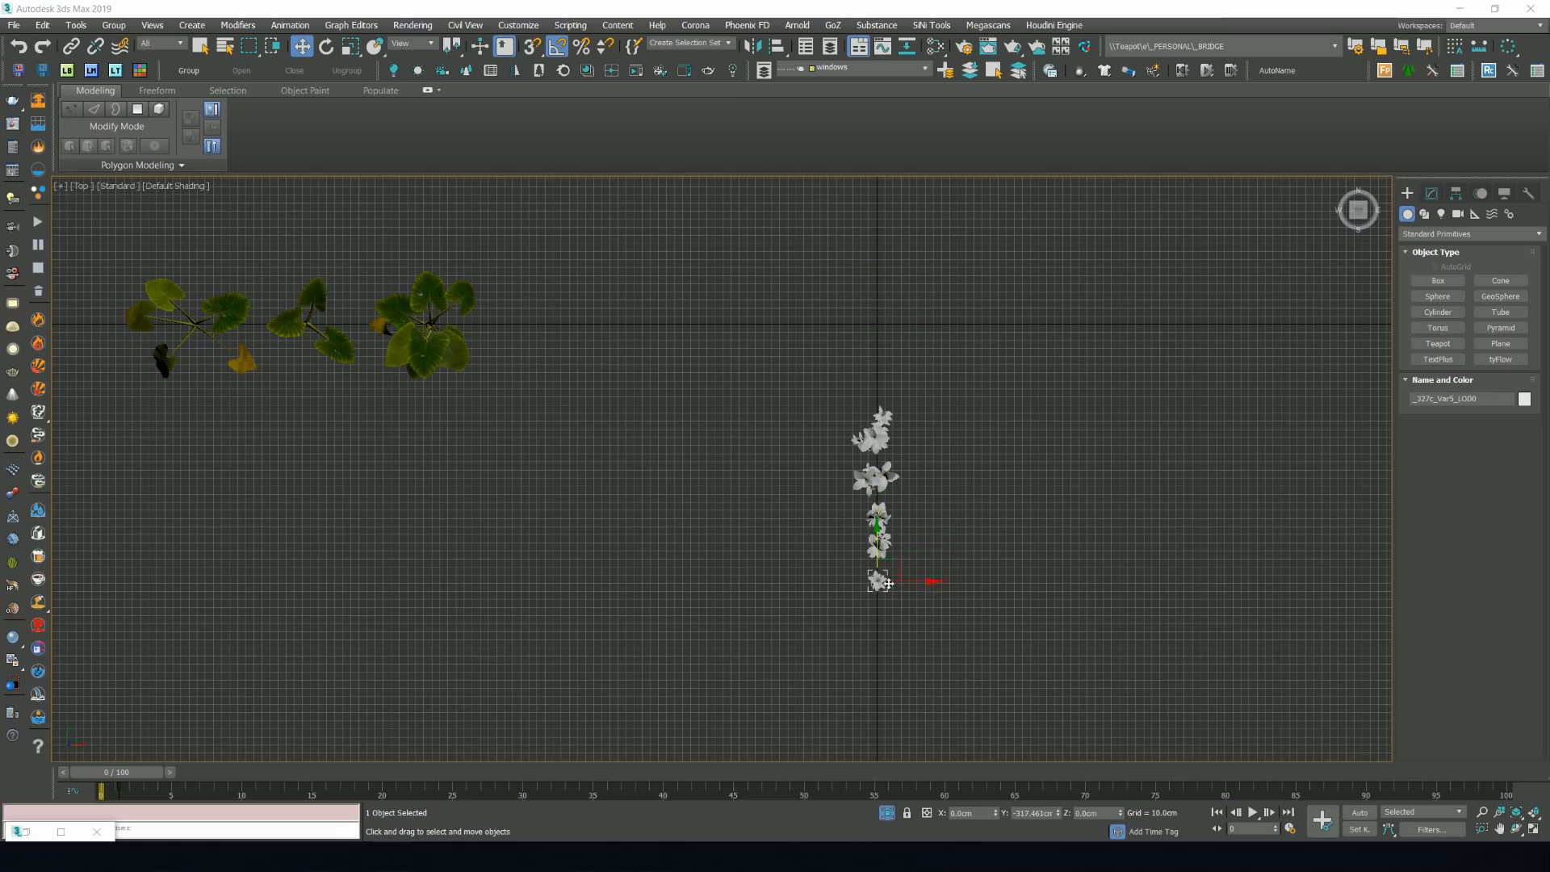
click(924, 511)
Select one of the Aucuba plants in an orthographic view and load its material into the Slate Material Editor.
scroll(924, 511, up, 2)
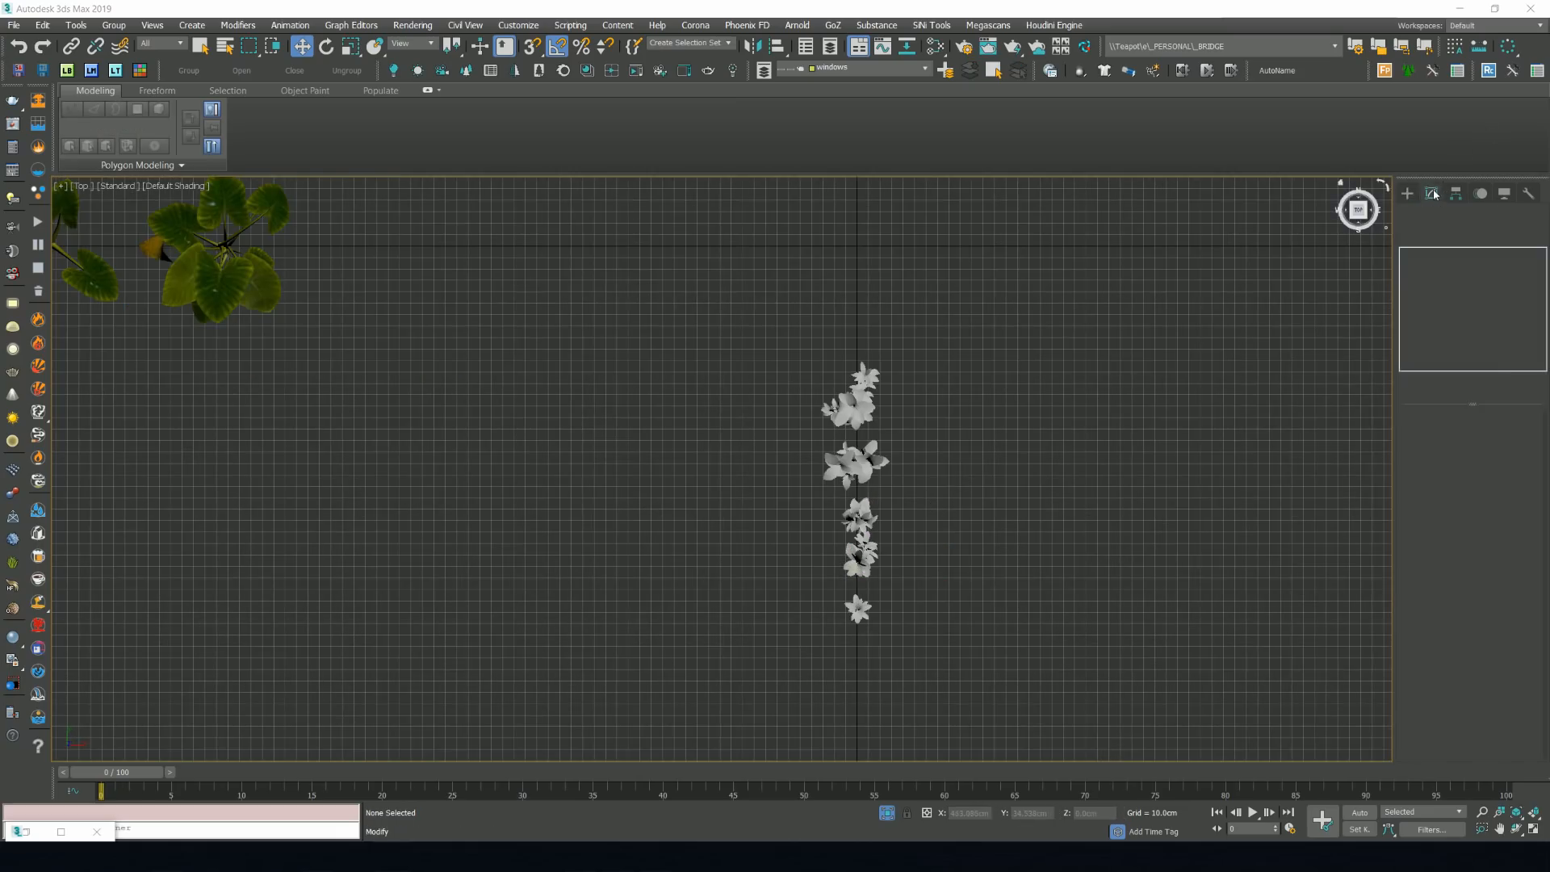
click(853, 414)
alt+middle_drag(854, 415, 902, 368)
click(335, 613)
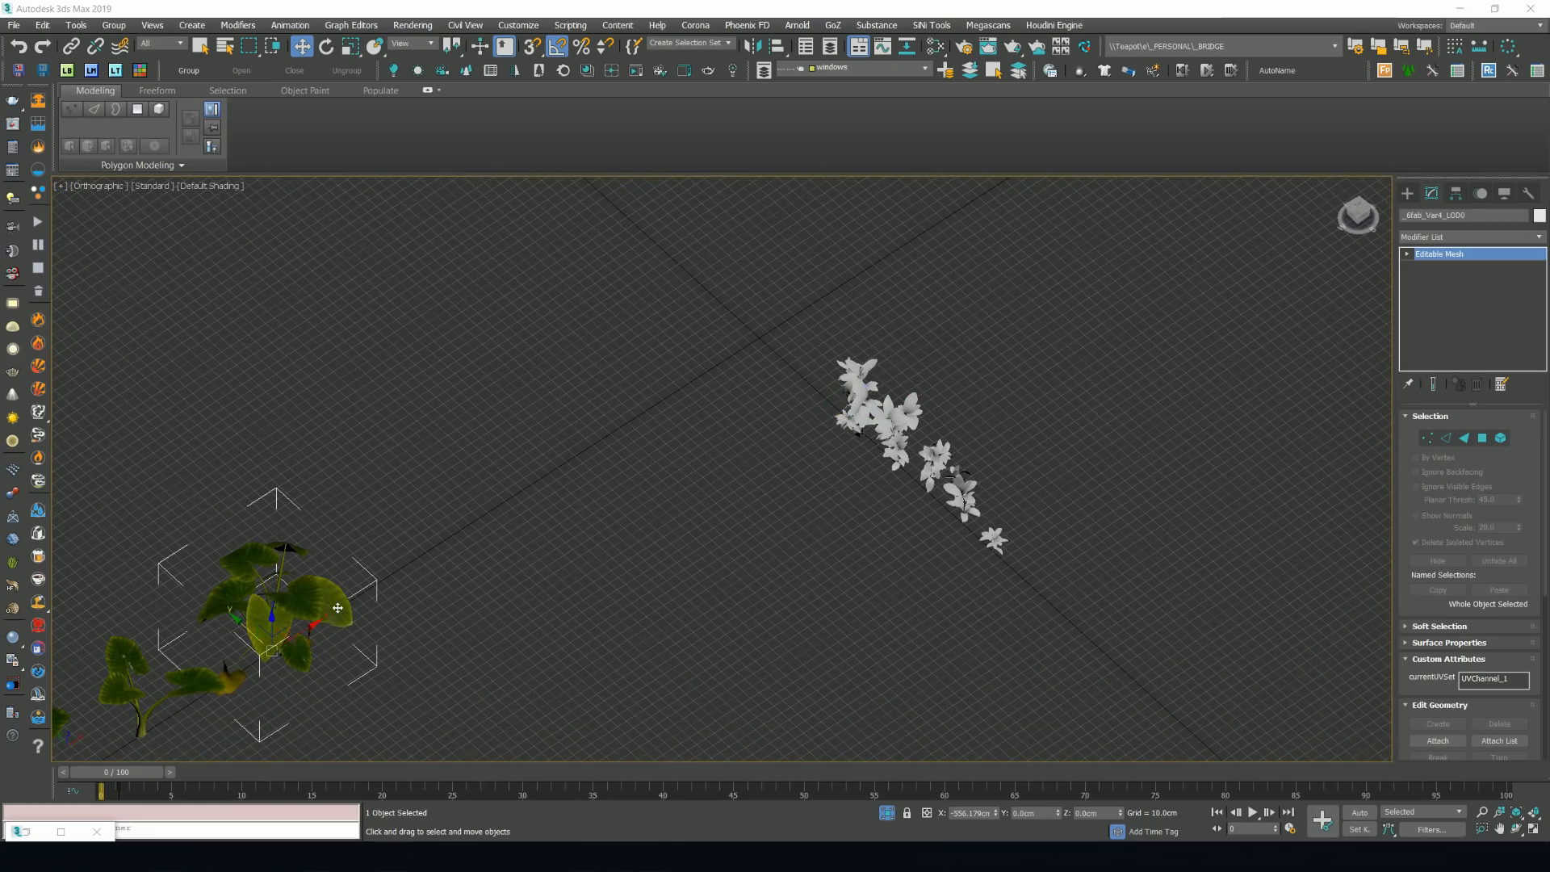
click(857, 380)
click(934, 46)
middle_drag(477, 420, 138, 377)
key(k)
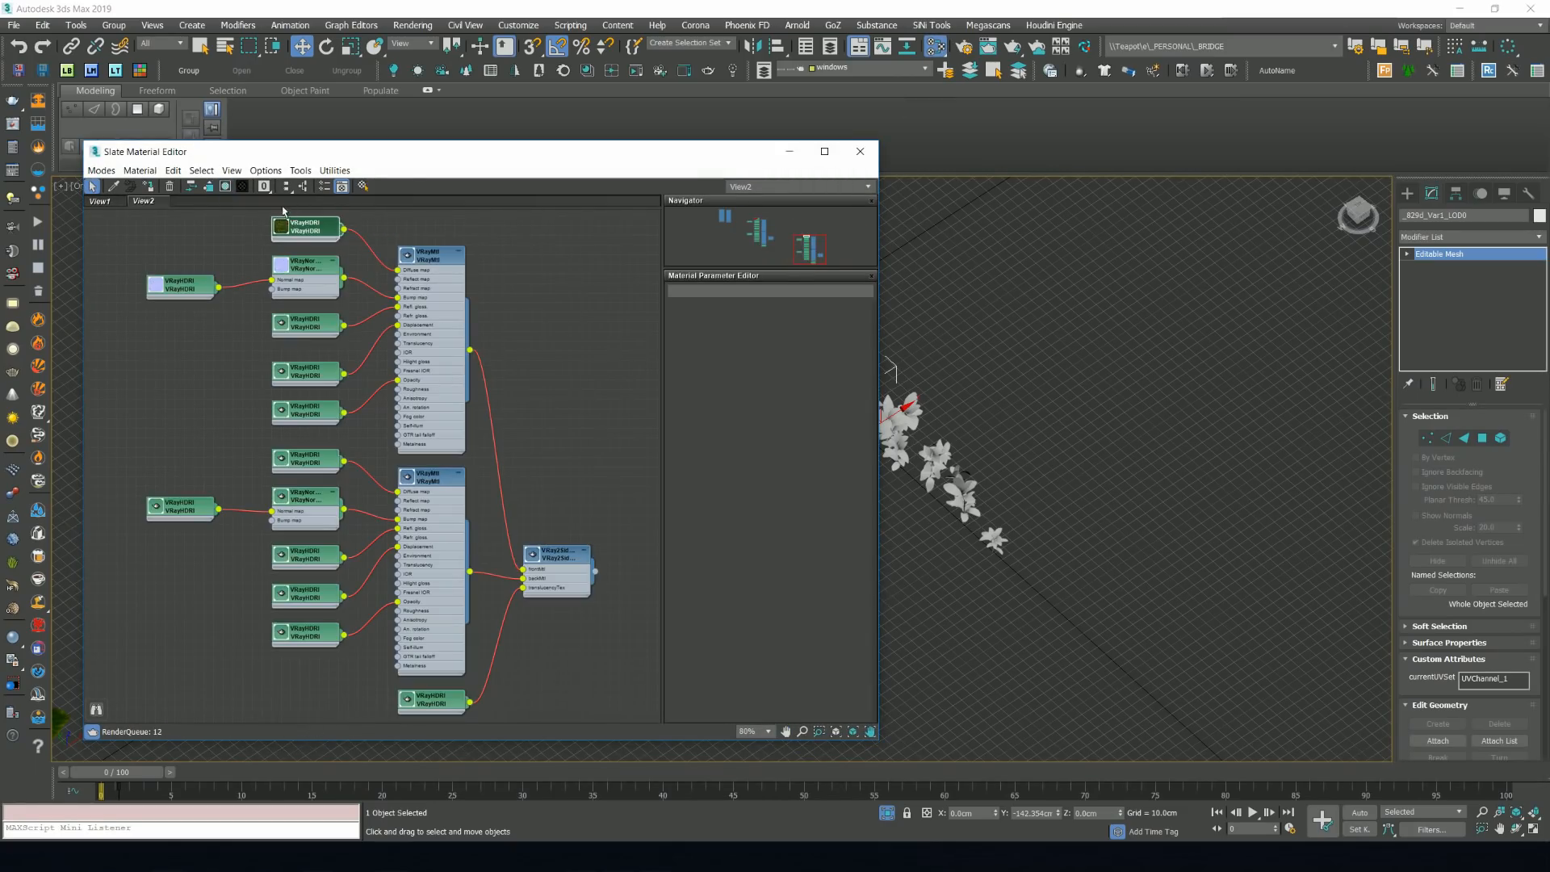
Show the Aucuba material's textures in the viewport and minimise the Slate Material Editor.
click(240, 187)
click(230, 203)
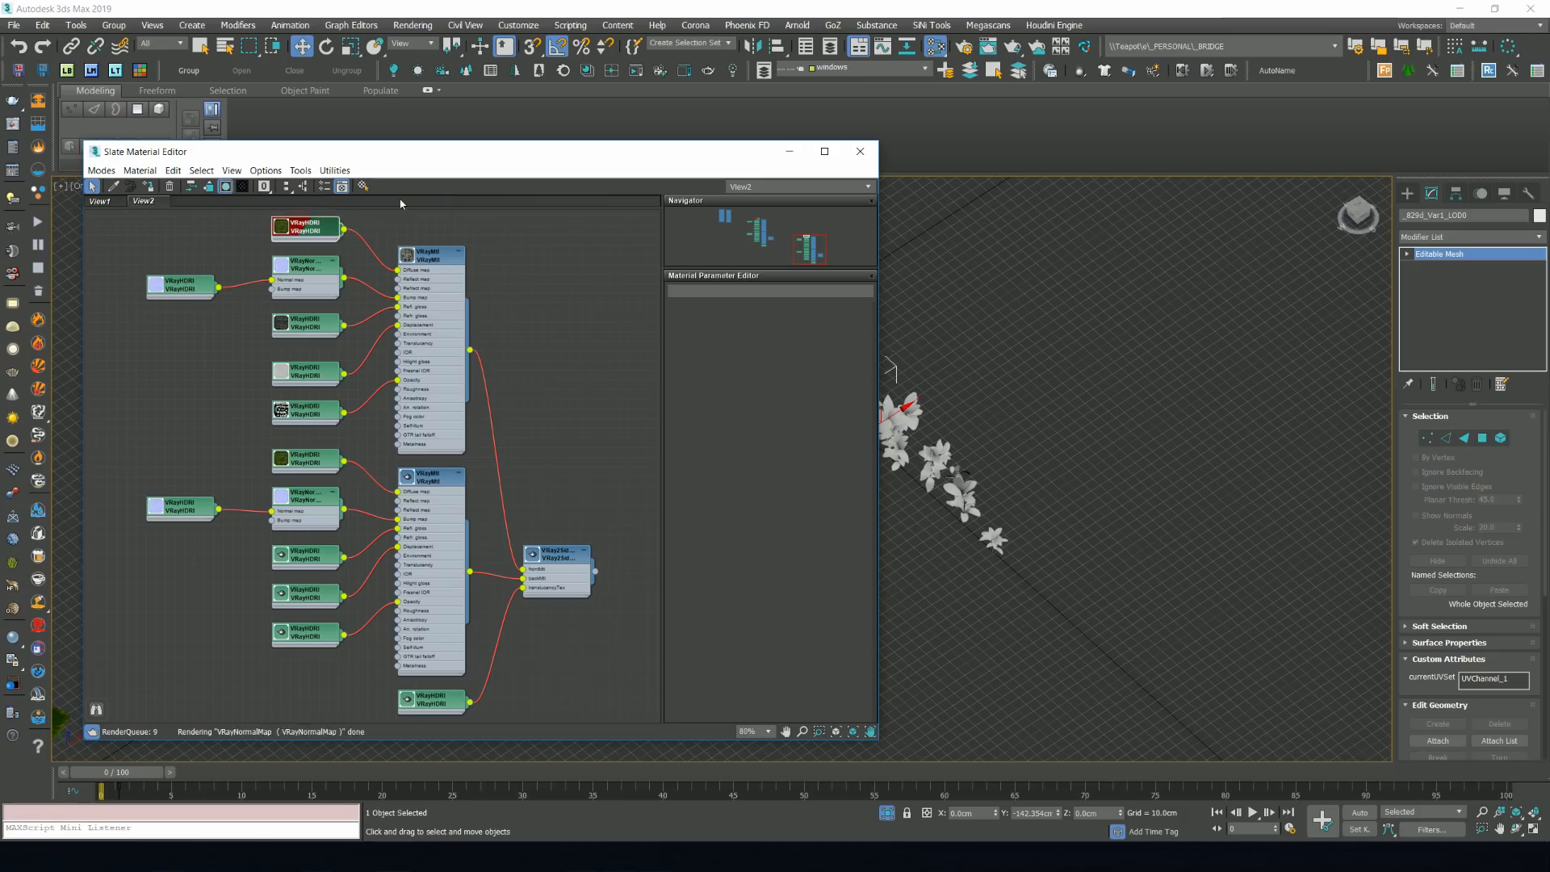
click(225, 187)
click(274, 216)
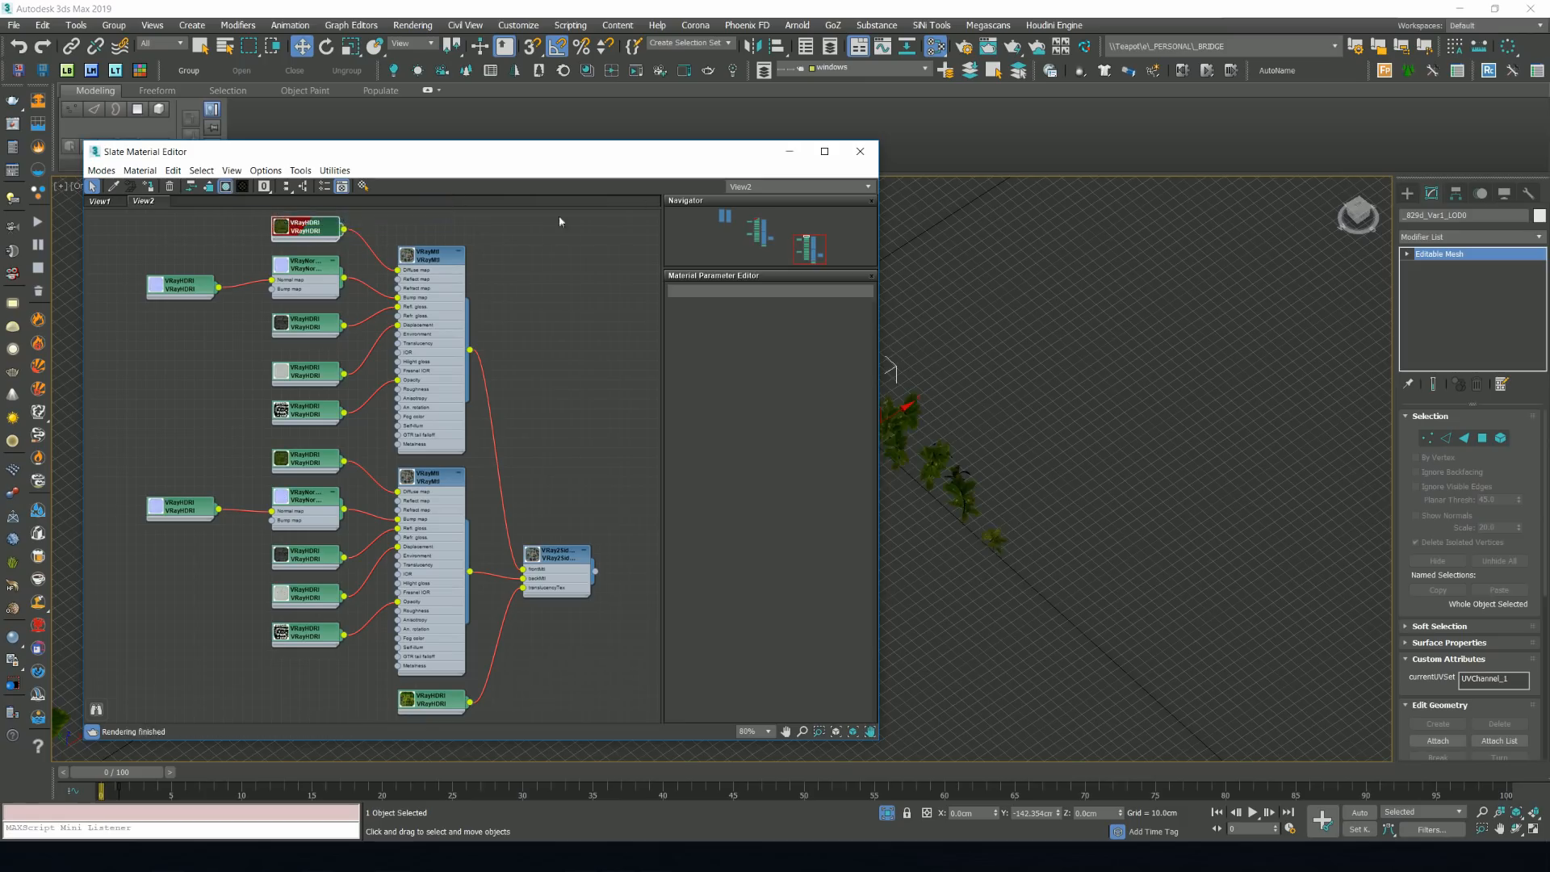
click(790, 151)
Examine the textured Aucuba plants up close from the side.
scroll(902, 447, up, 8)
alt+middle_drag(976, 454, 560, 619)
middle_drag(560, 618, 1182, 555)
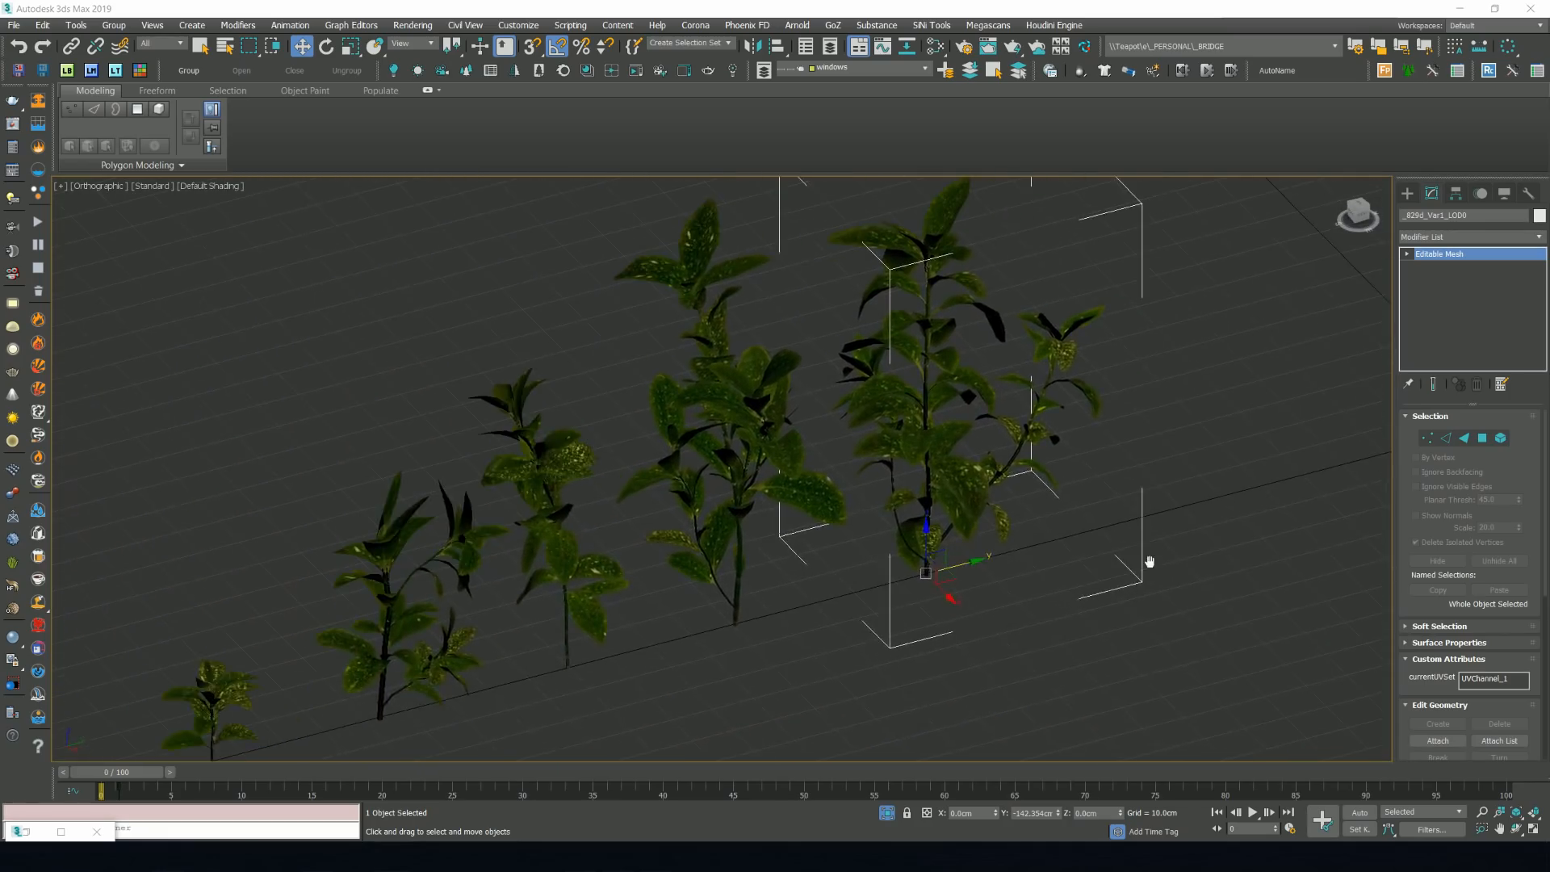
scroll(1140, 562, down, 4)
scroll(1087, 569, up, 2)
middle_drag(1072, 568, 889, 565)
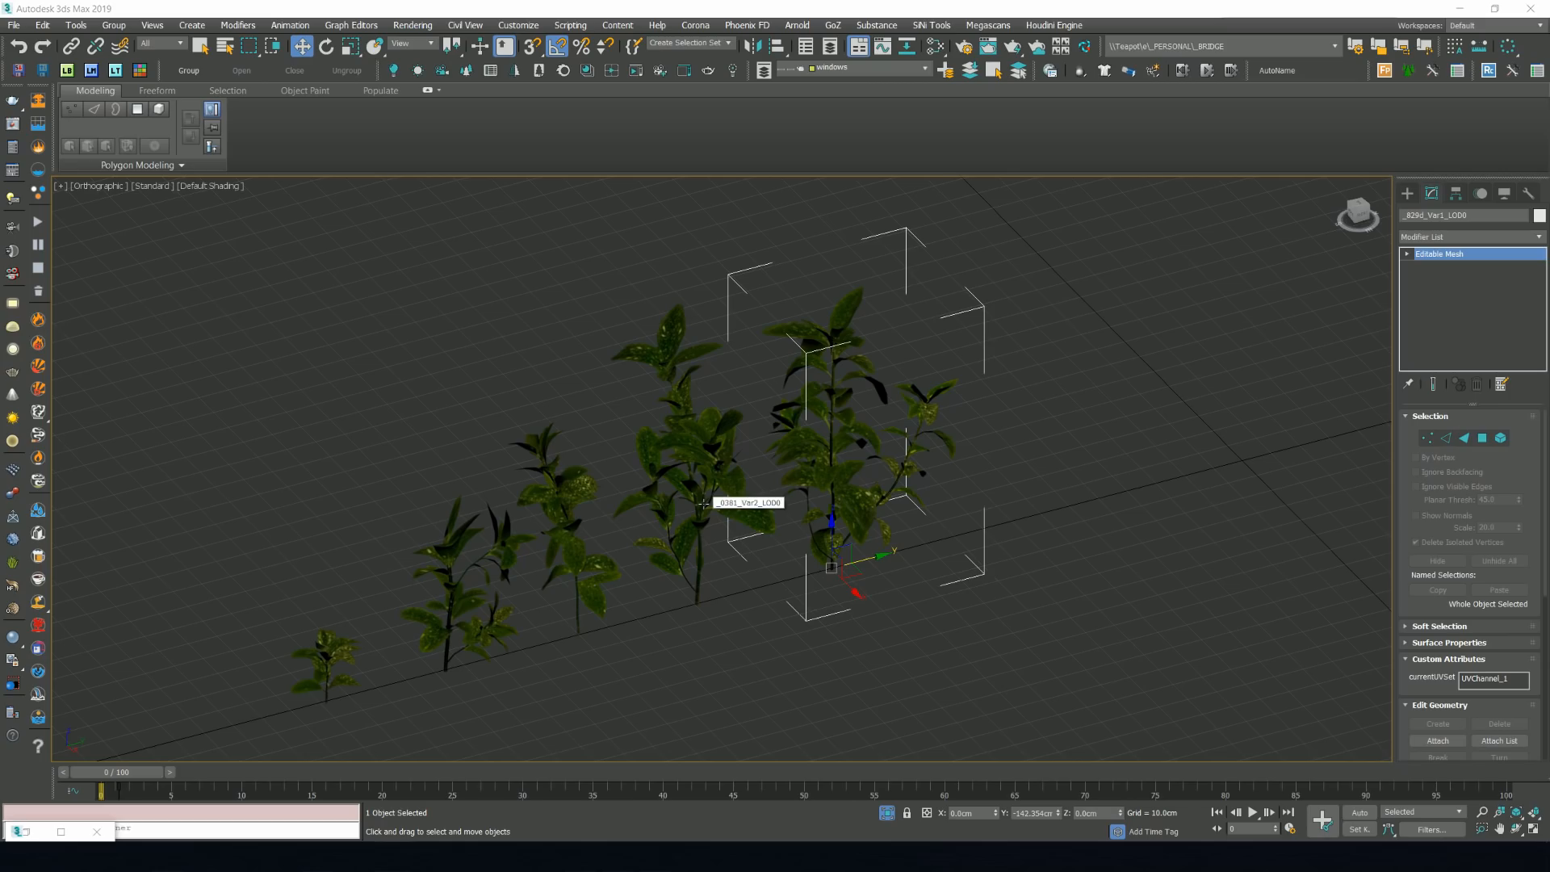
scroll(703, 504, down, 2)
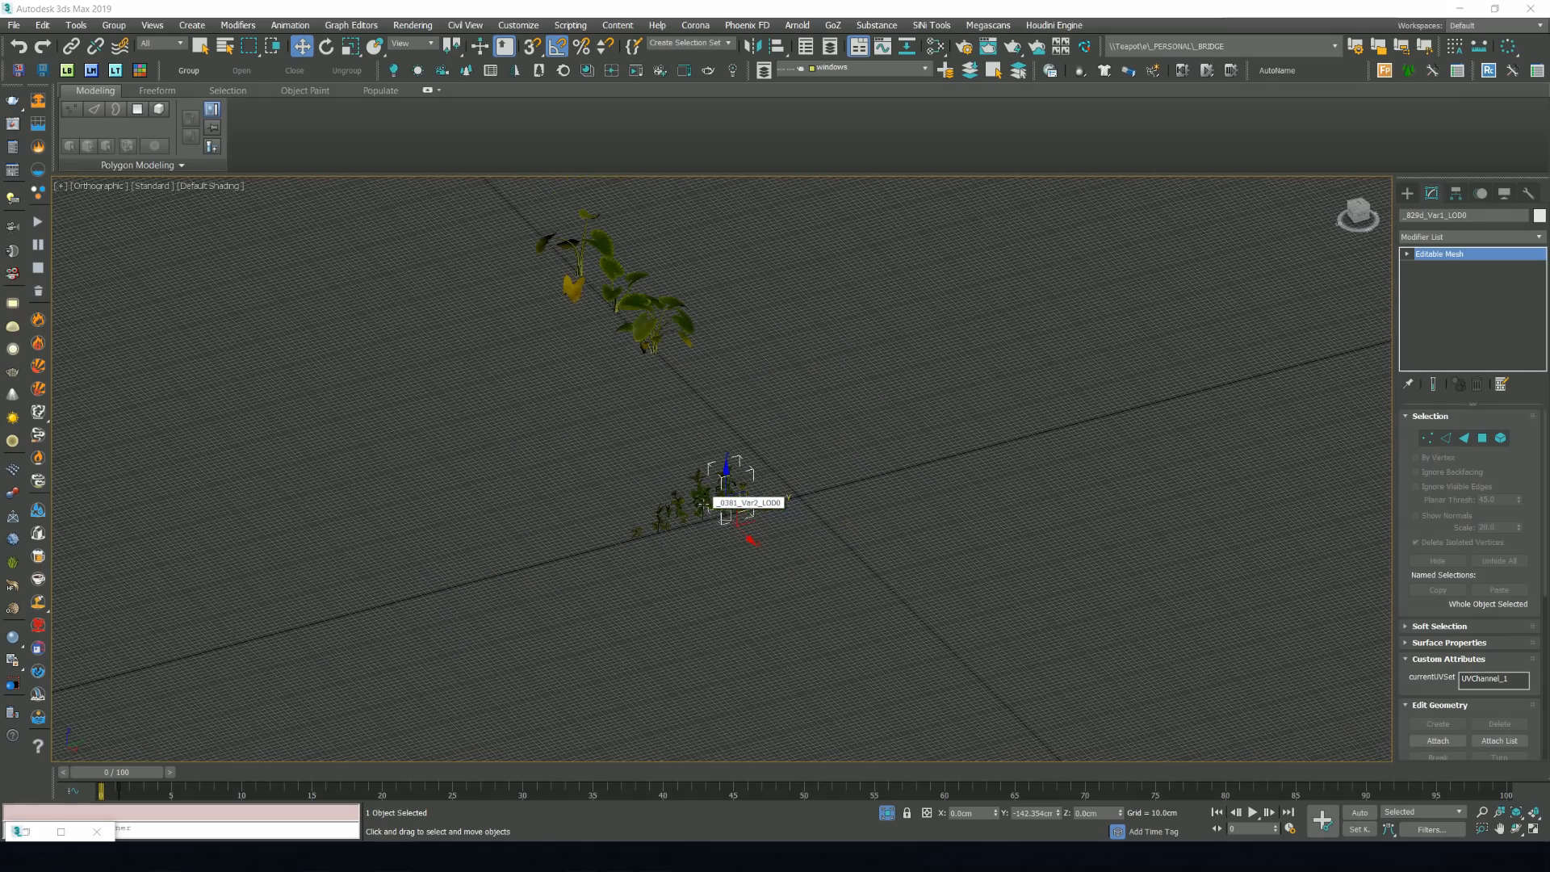
Select all five Aucuba plants and move them beside the far end of the Colocasia row.
middle_drag(628, 465, 600, 516)
drag(741, 663, 586, 516)
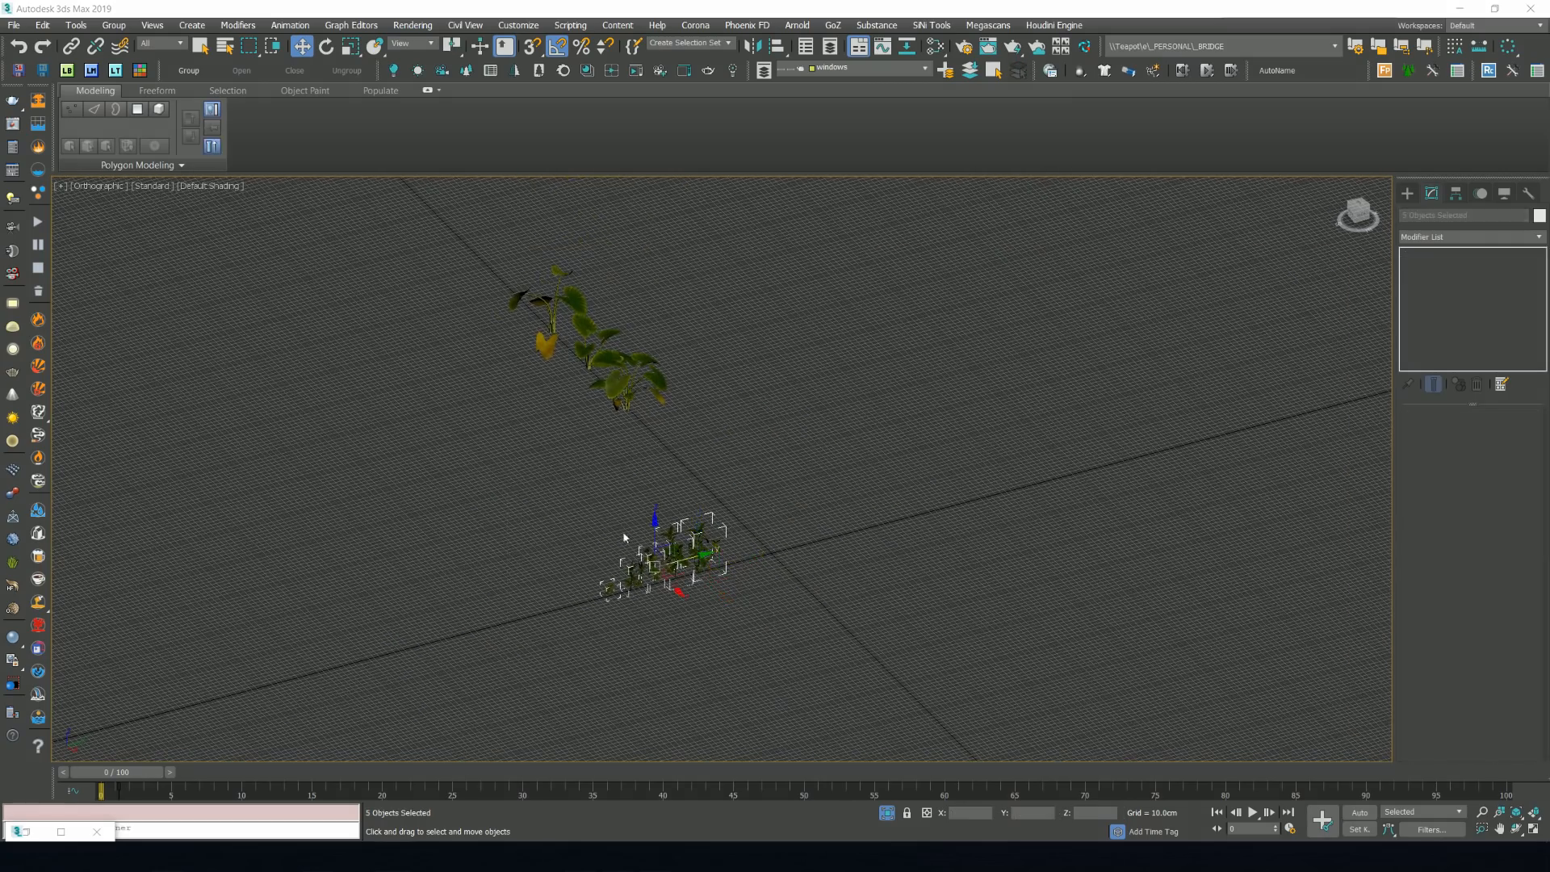
drag(679, 589, 486, 297)
middle_drag(675, 400, 460, 433)
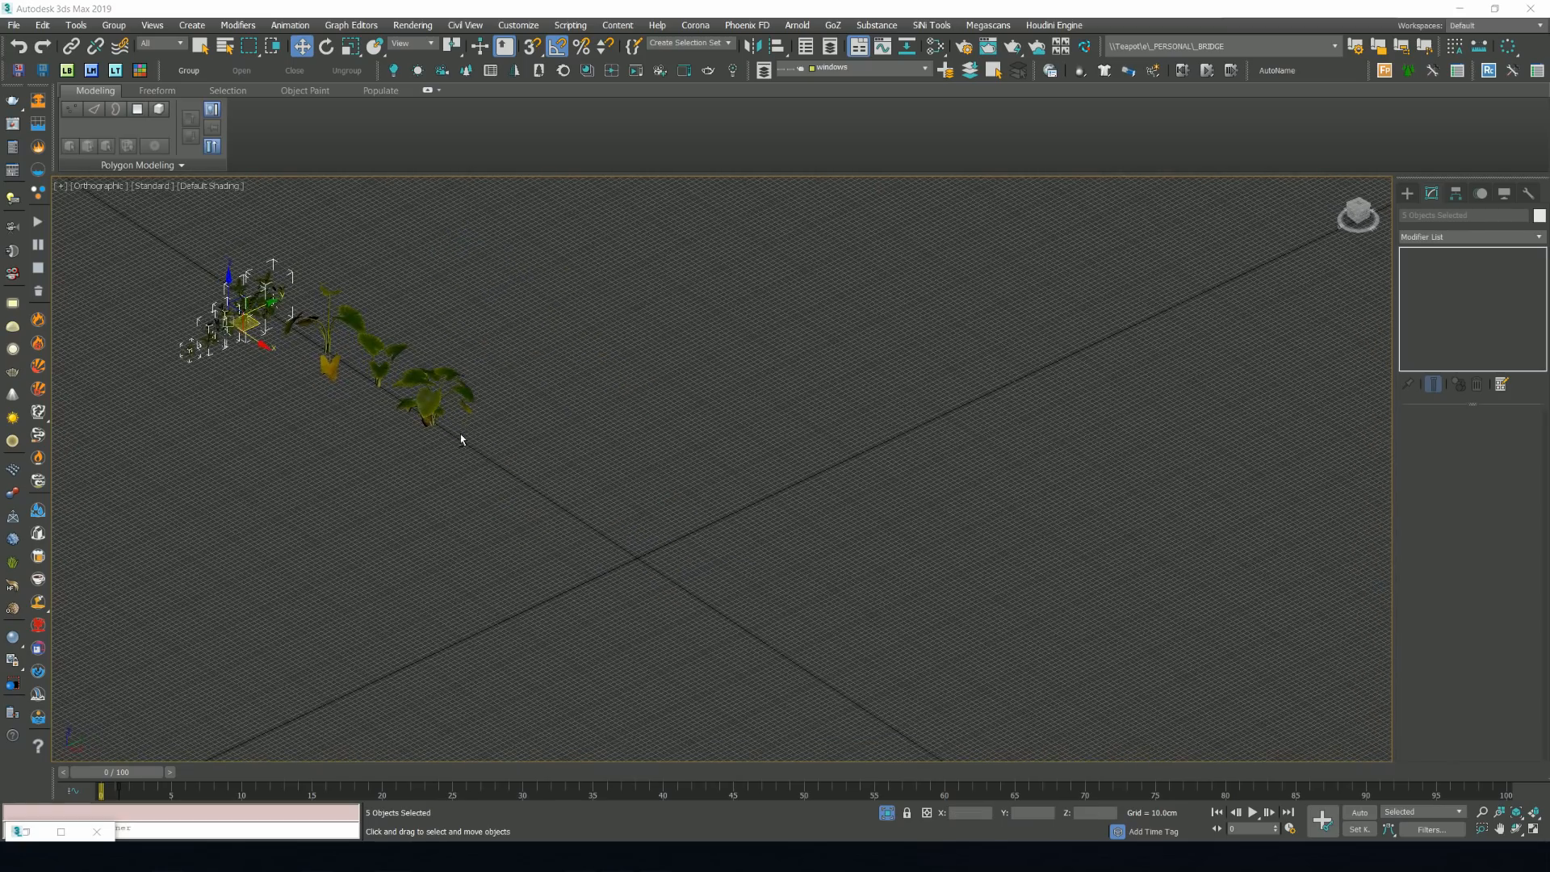
Switch to the PhysCamera001 view, unhide all objects, and show the safe frame with shaded display.
key(c)
right_click(539, 426)
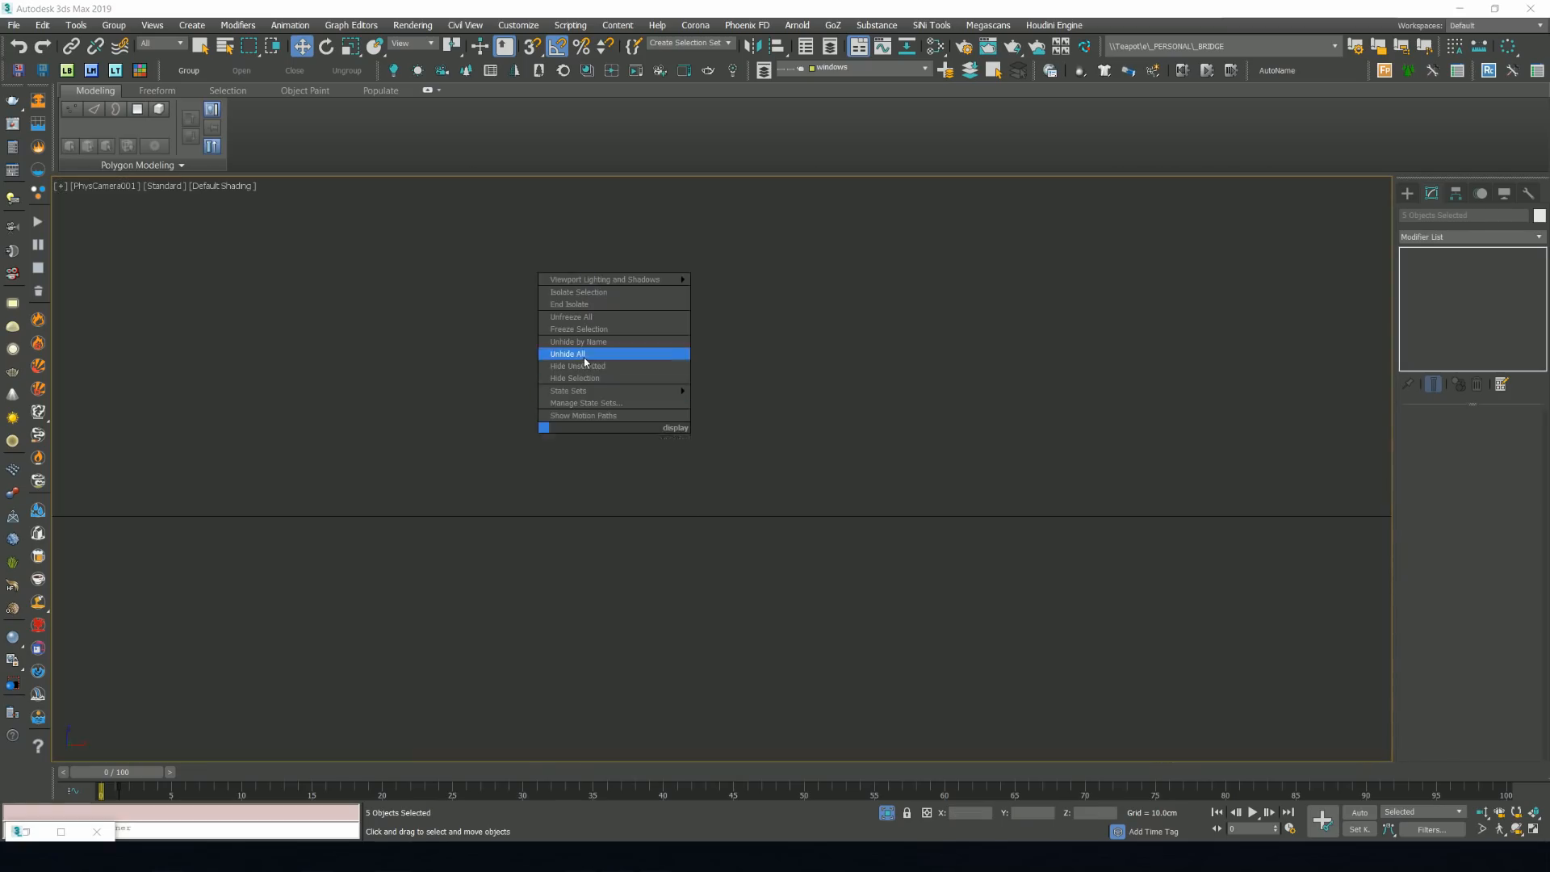
click(583, 357)
key(F3)
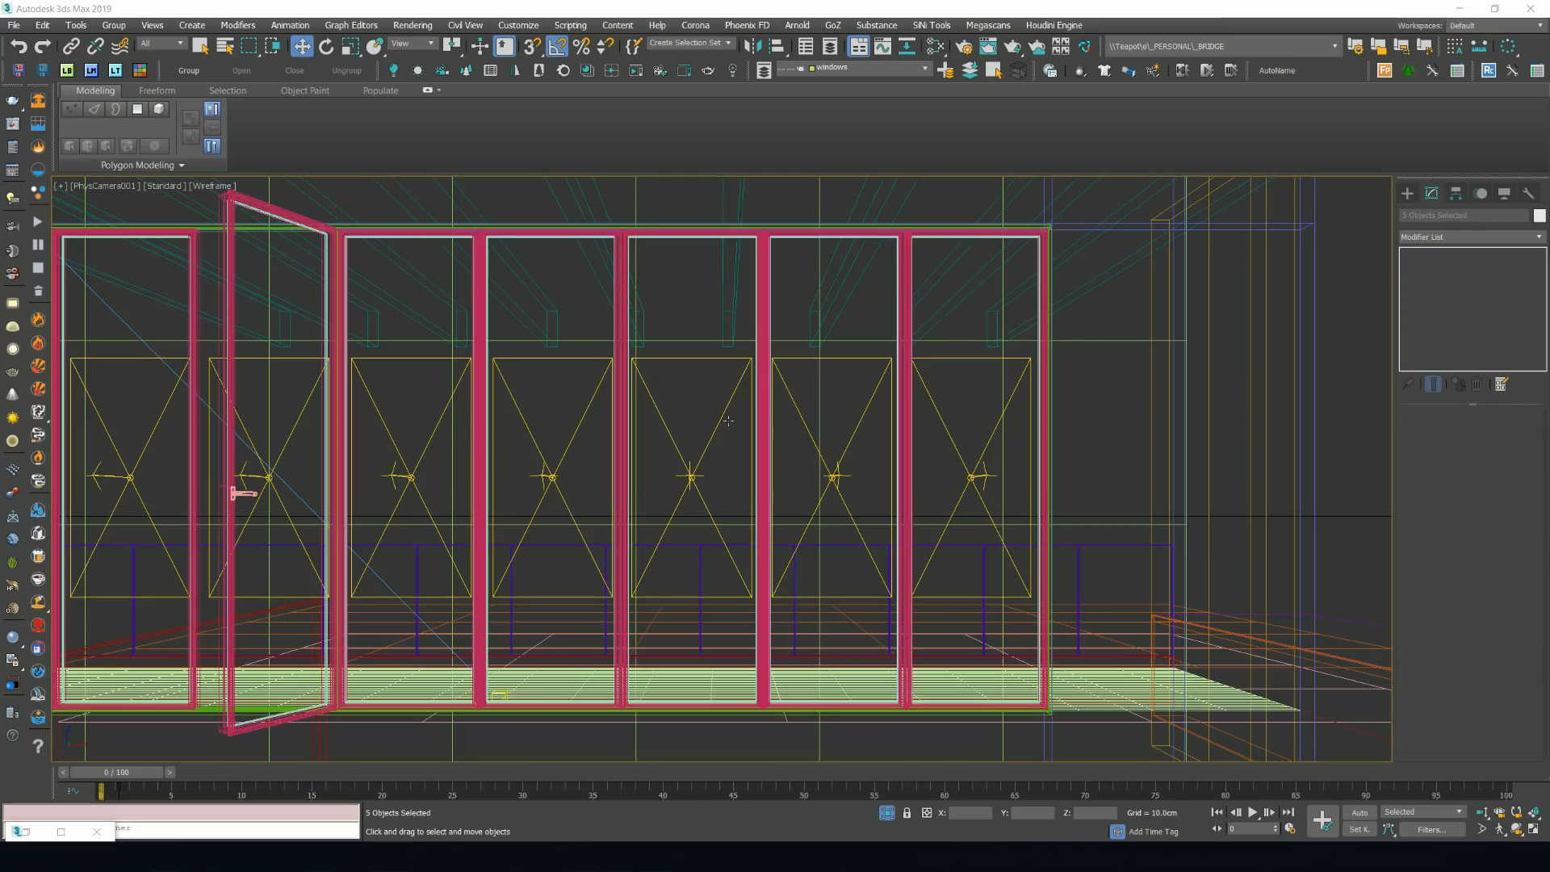
key(shift+f)
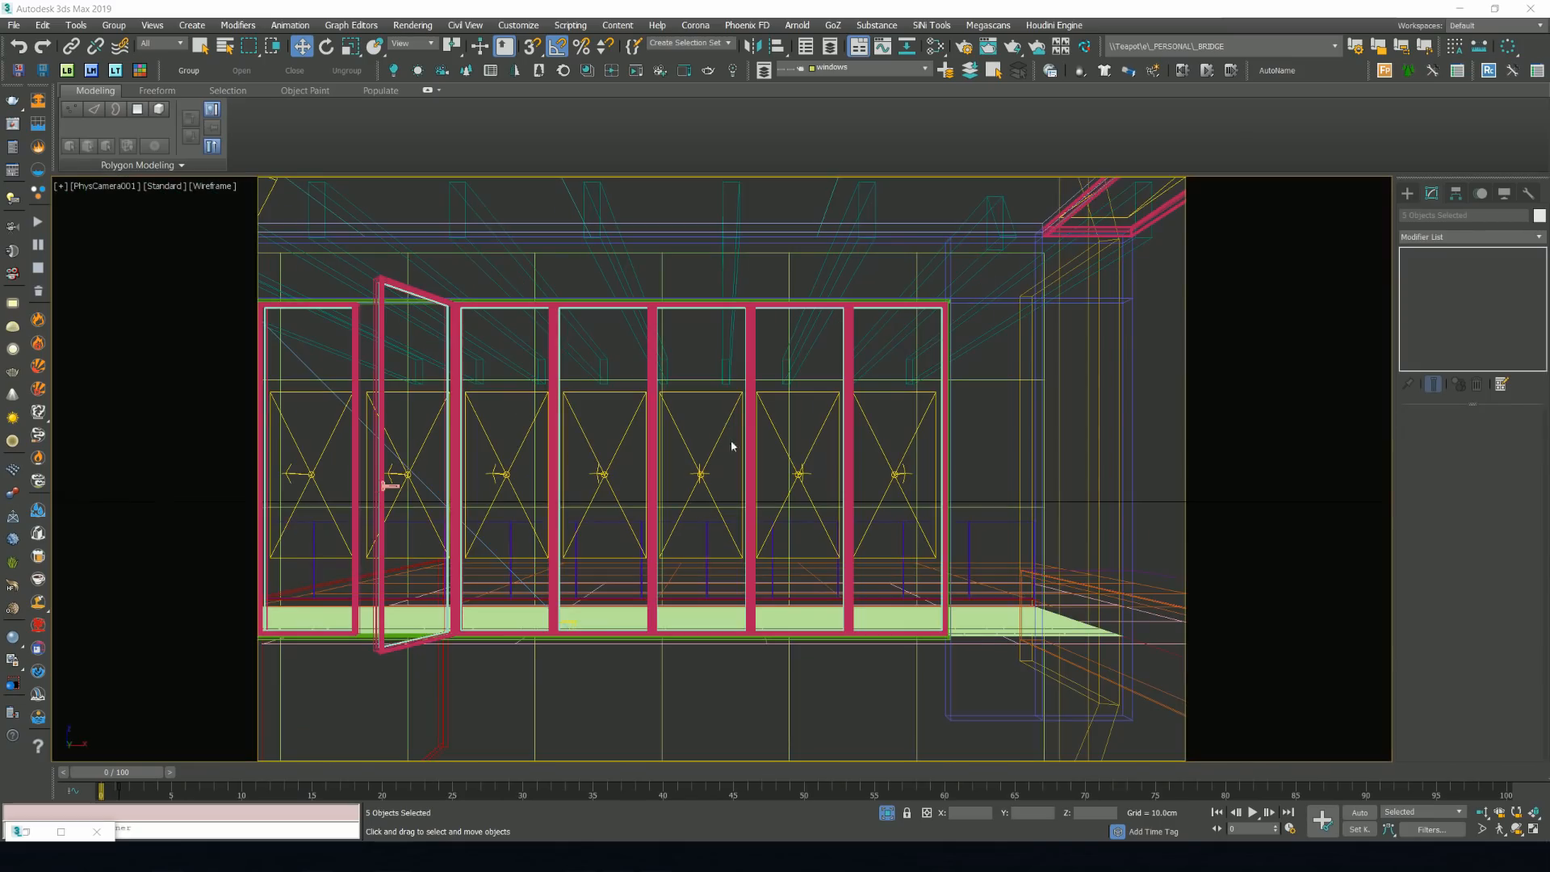
key(F3)
Select the floor and export the 4K Black Hexagon Tiles 2x2 M material to it from Quixel Bridge, then return to 3ds Max.
click(811, 637)
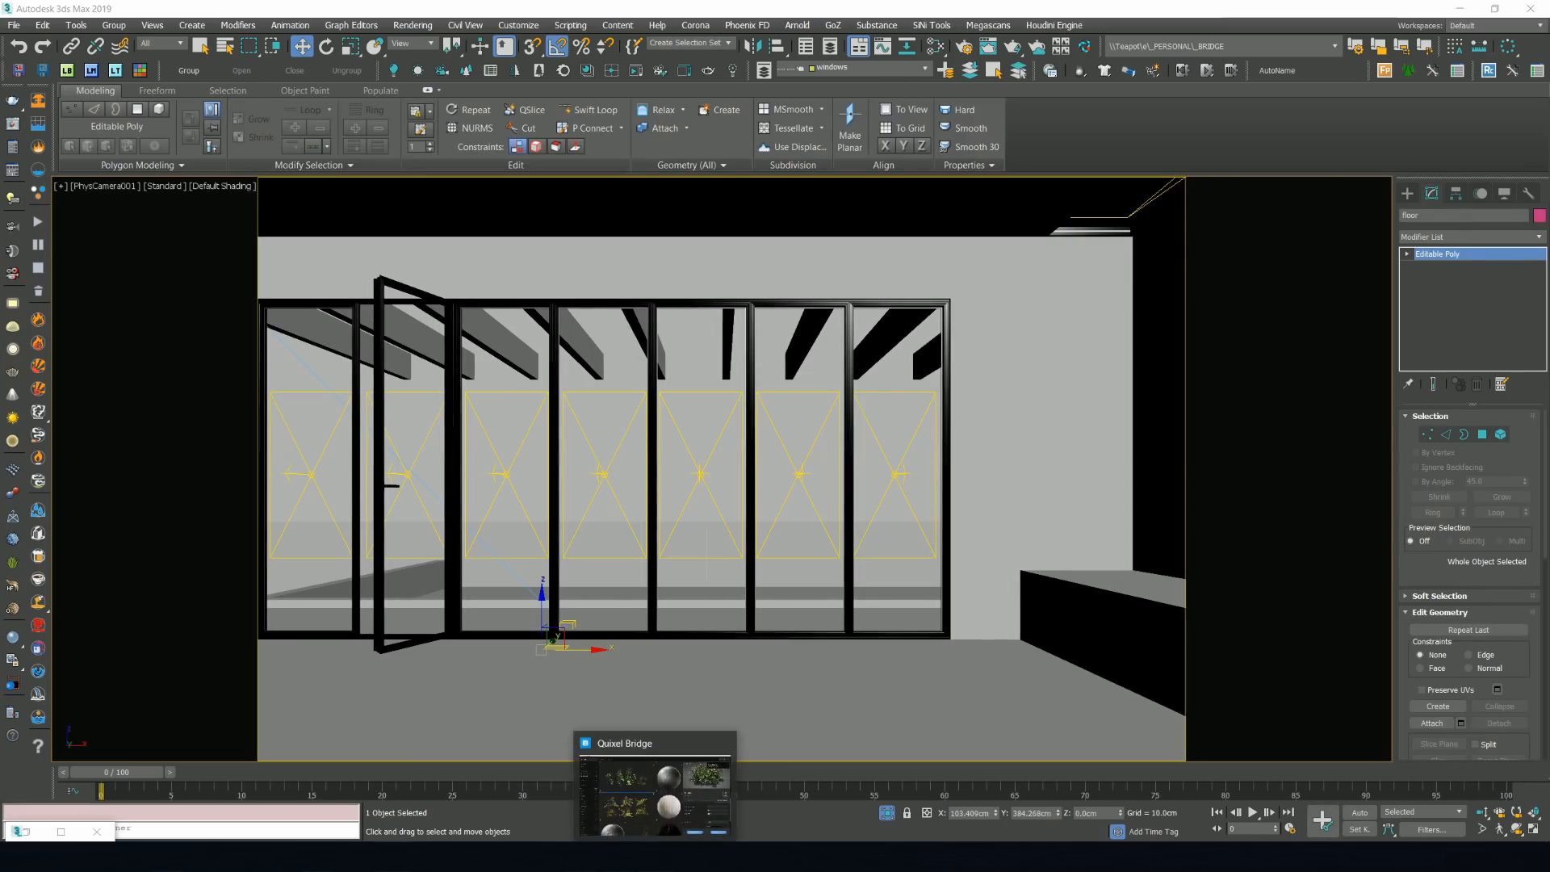
click(656, 857)
scroll(848, 523, down, 2)
scroll(848, 522, down, 2)
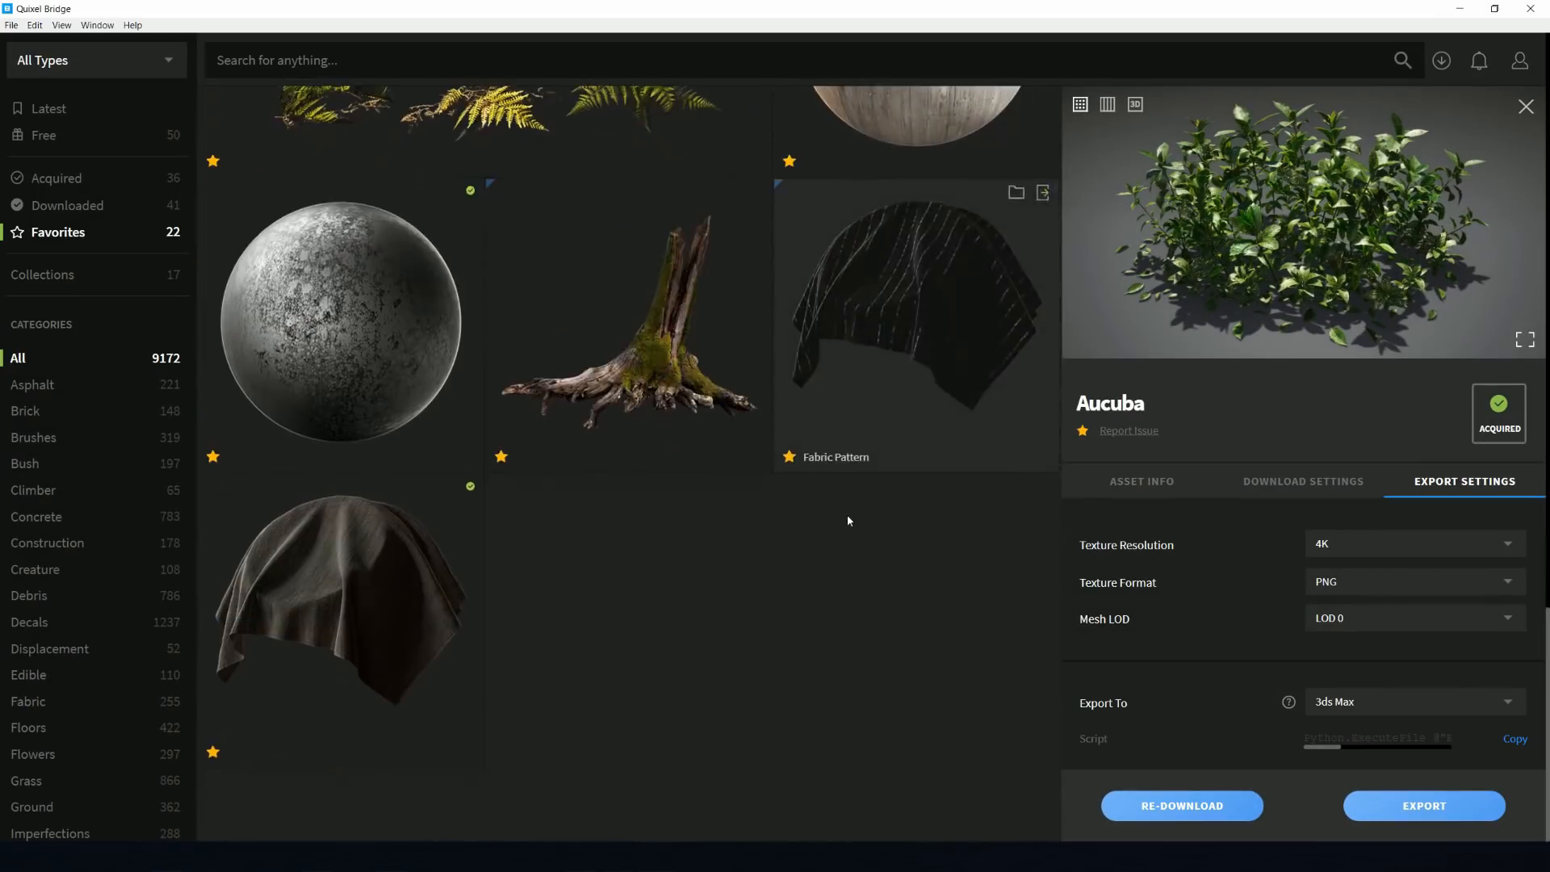
scroll(849, 522, up, 6)
click(883, 495)
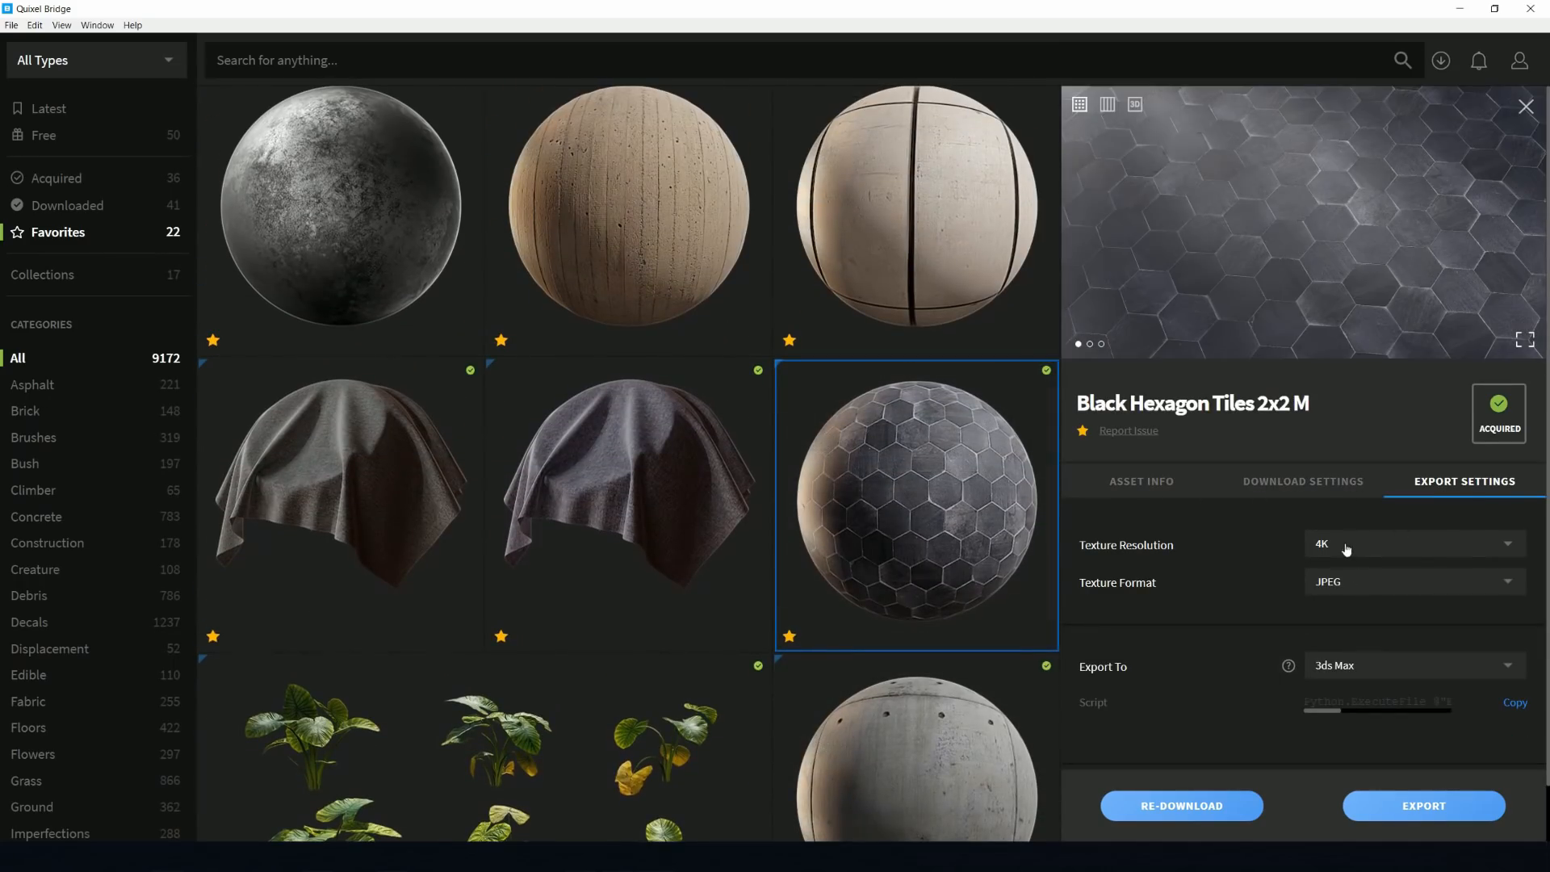
click(1418, 820)
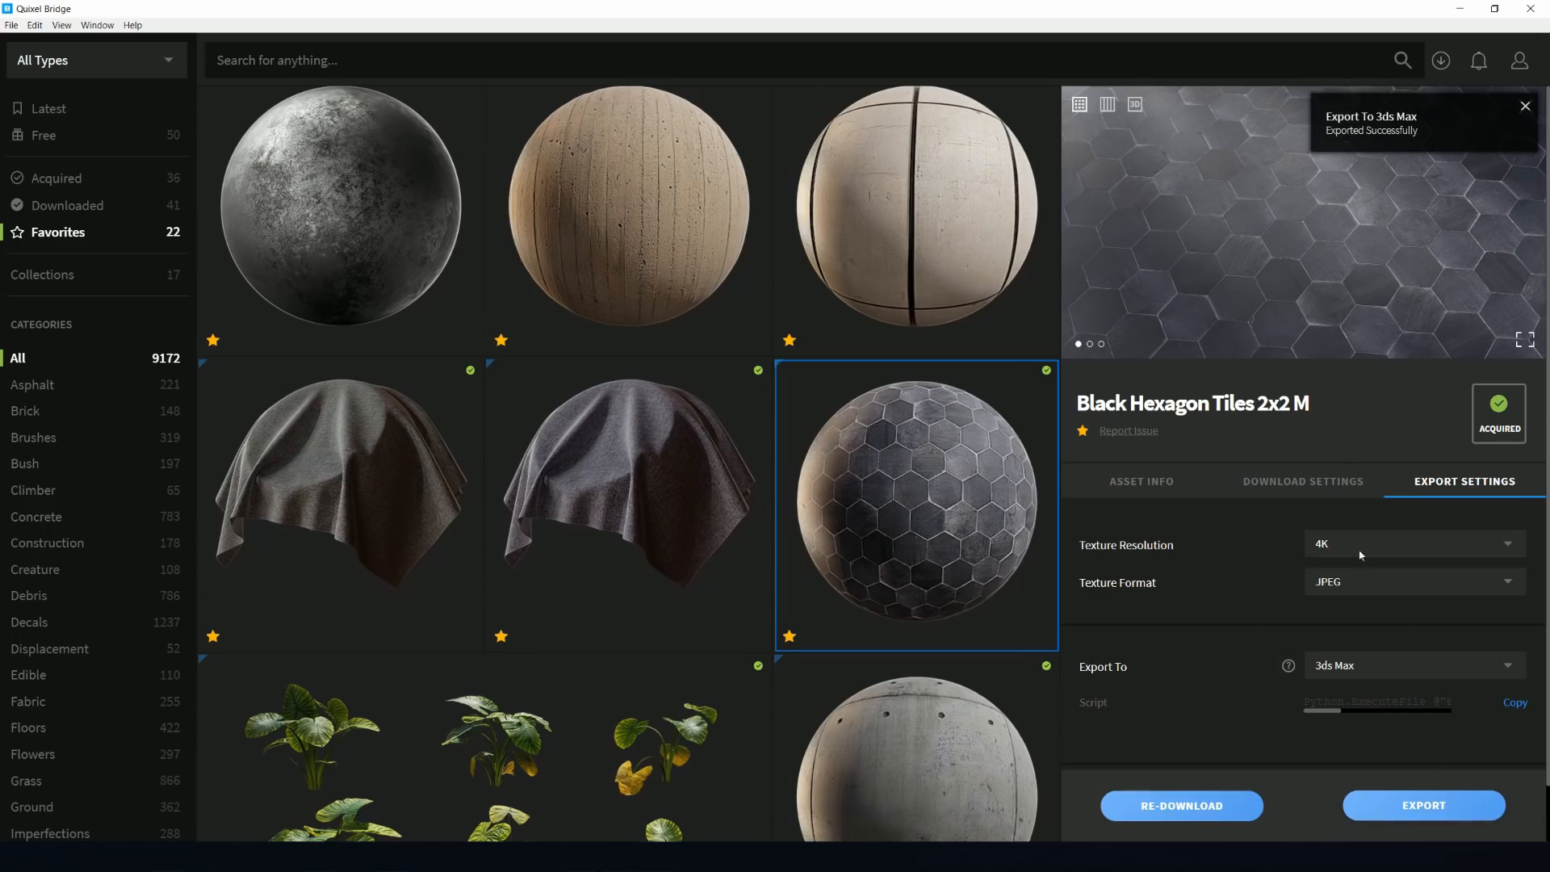
click(1459, 8)
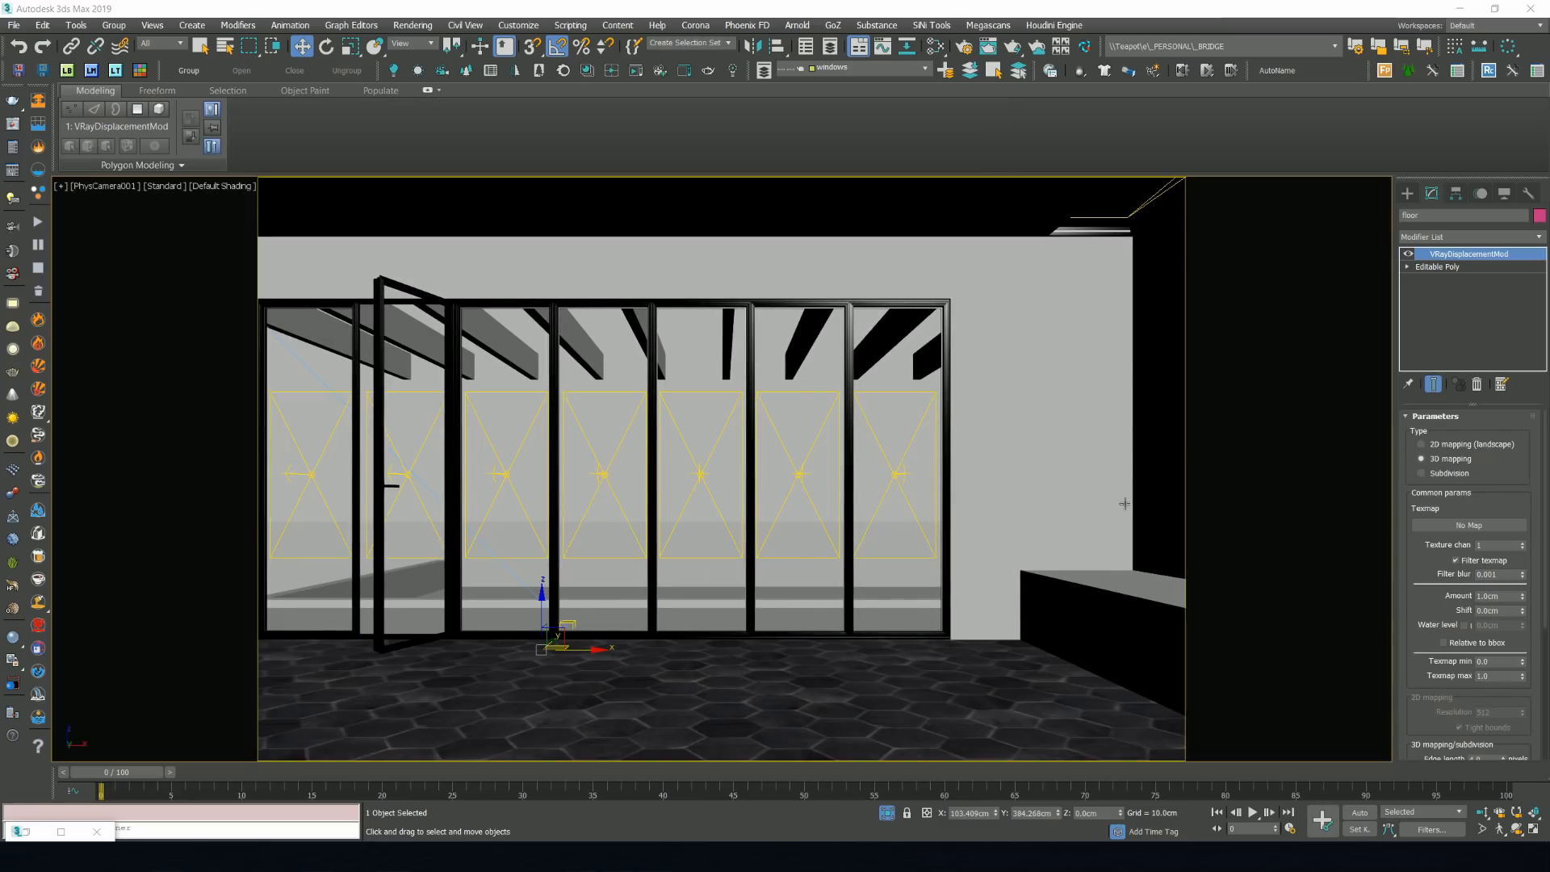
Disconnect the displacement map from the hexagon tile material and use it as the texmap of the floor's VRayDisplacementMod modifier.
click(935, 46)
middle_drag(431, 476, 248, 462)
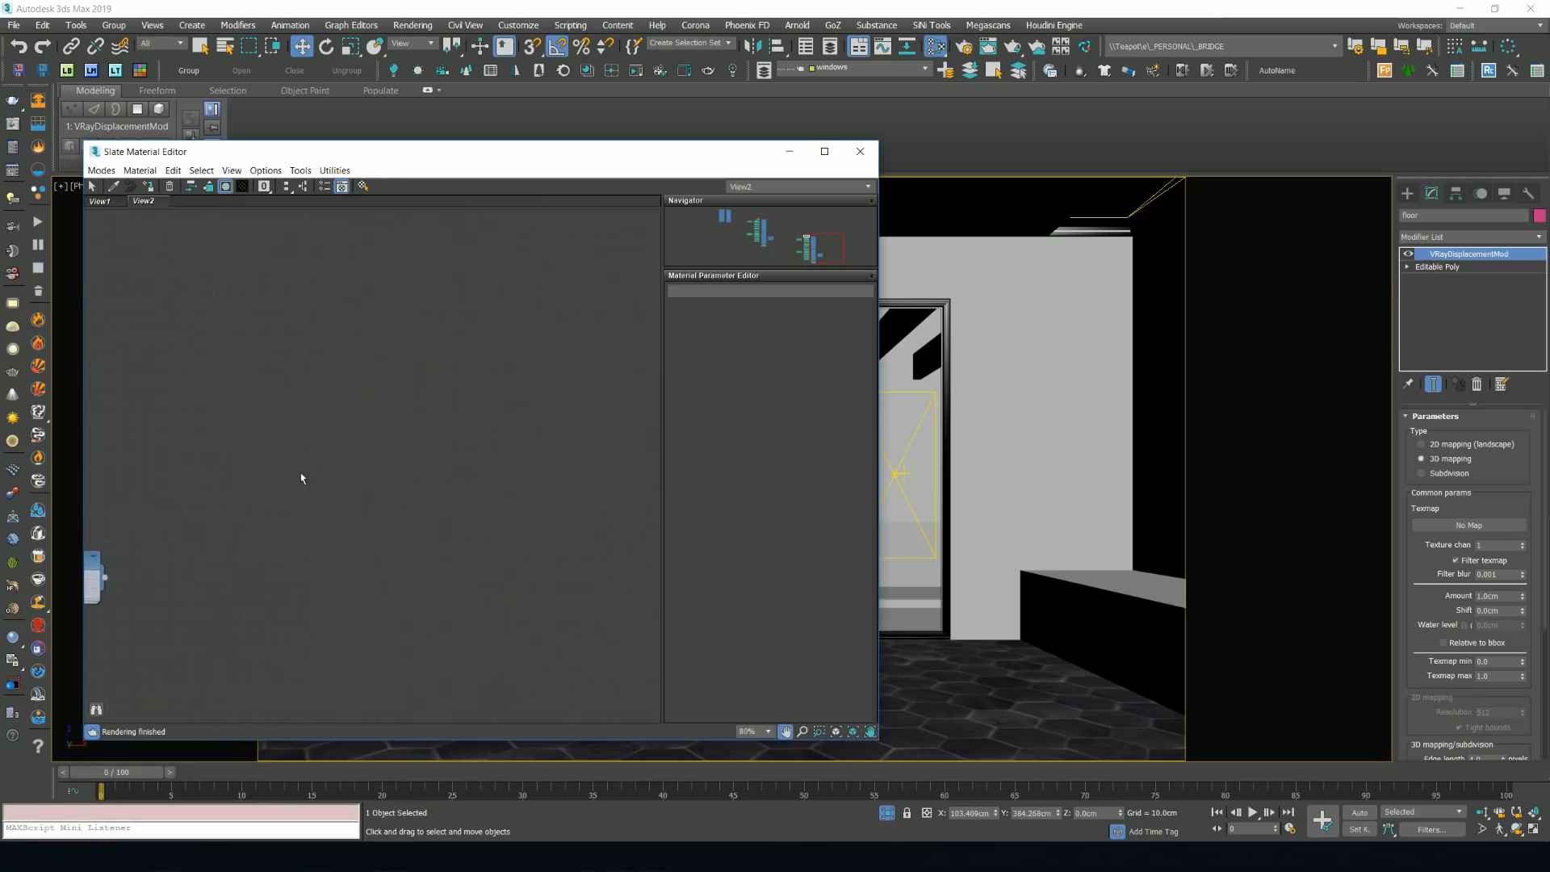
key(z)
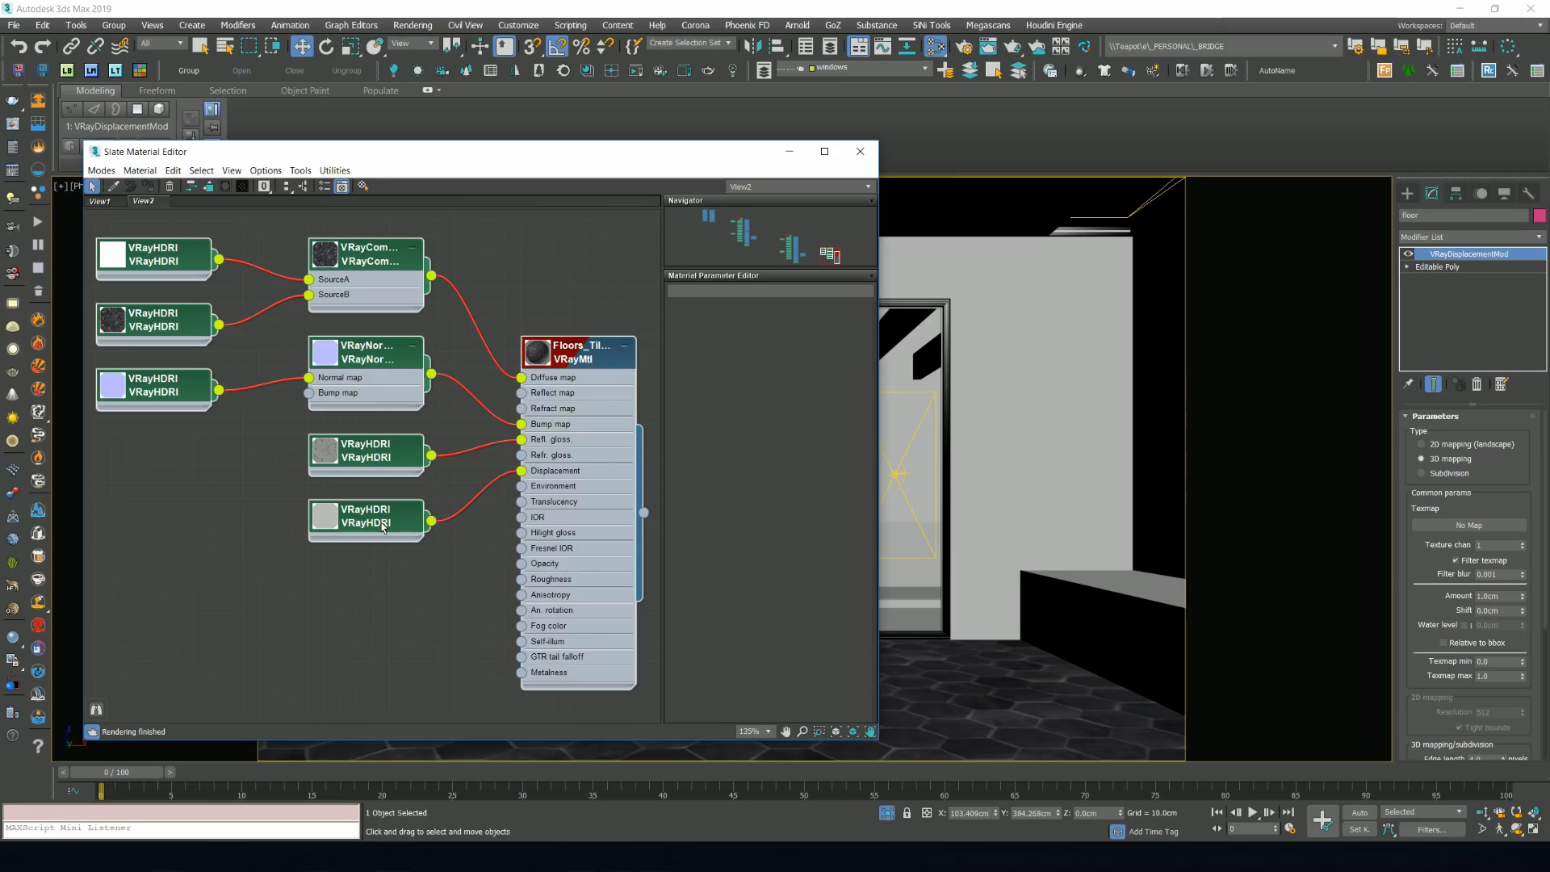
middle_drag(381, 522, 382, 519)
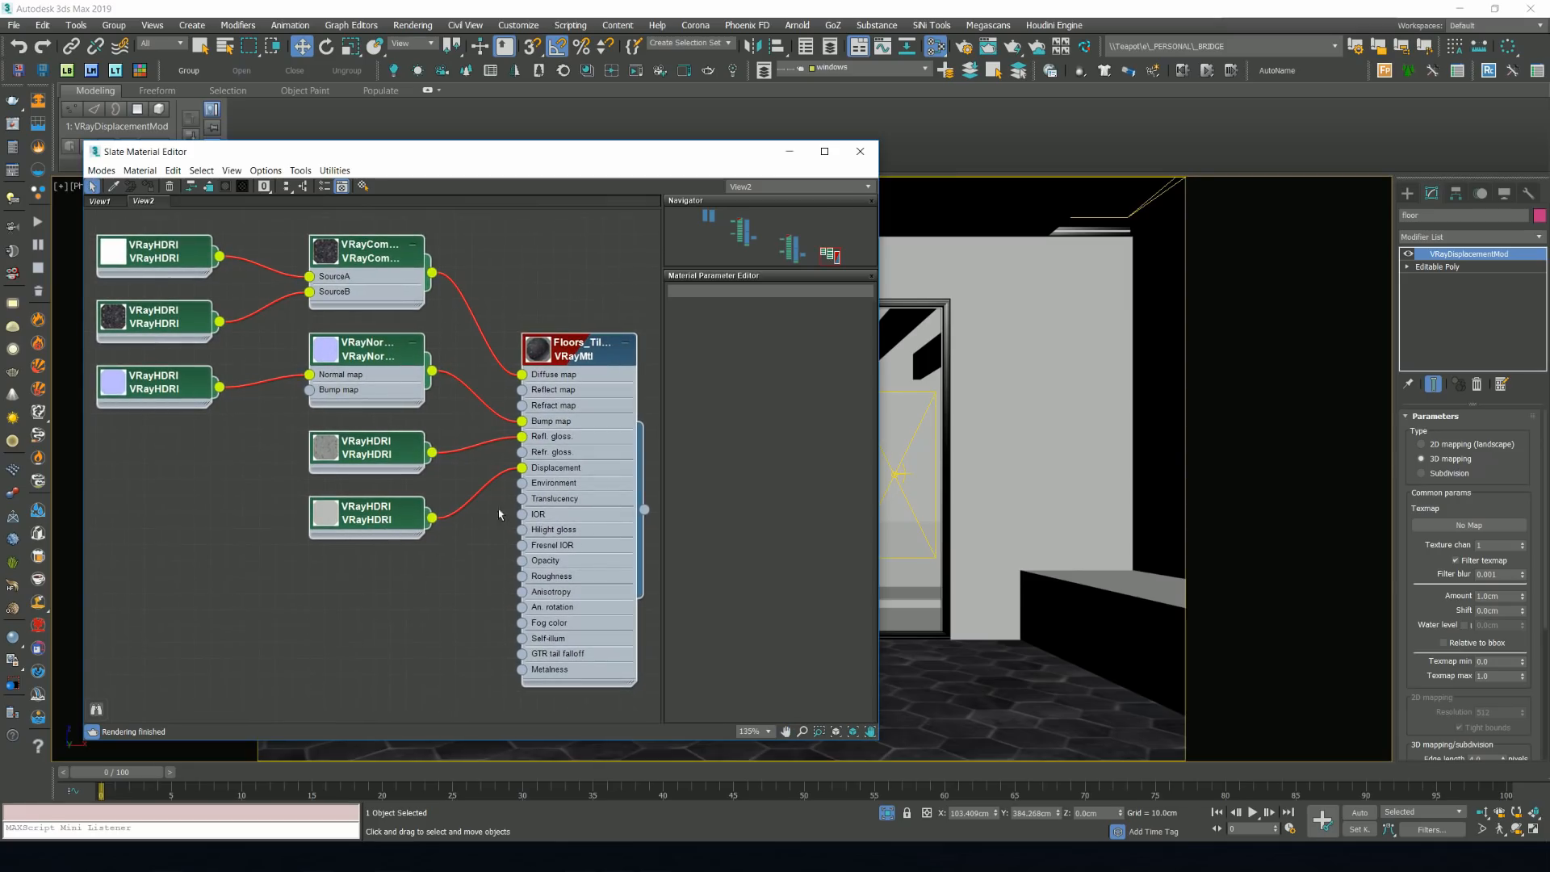
drag(521, 468, 474, 521)
drag(431, 518, 1463, 526)
click(740, 470)
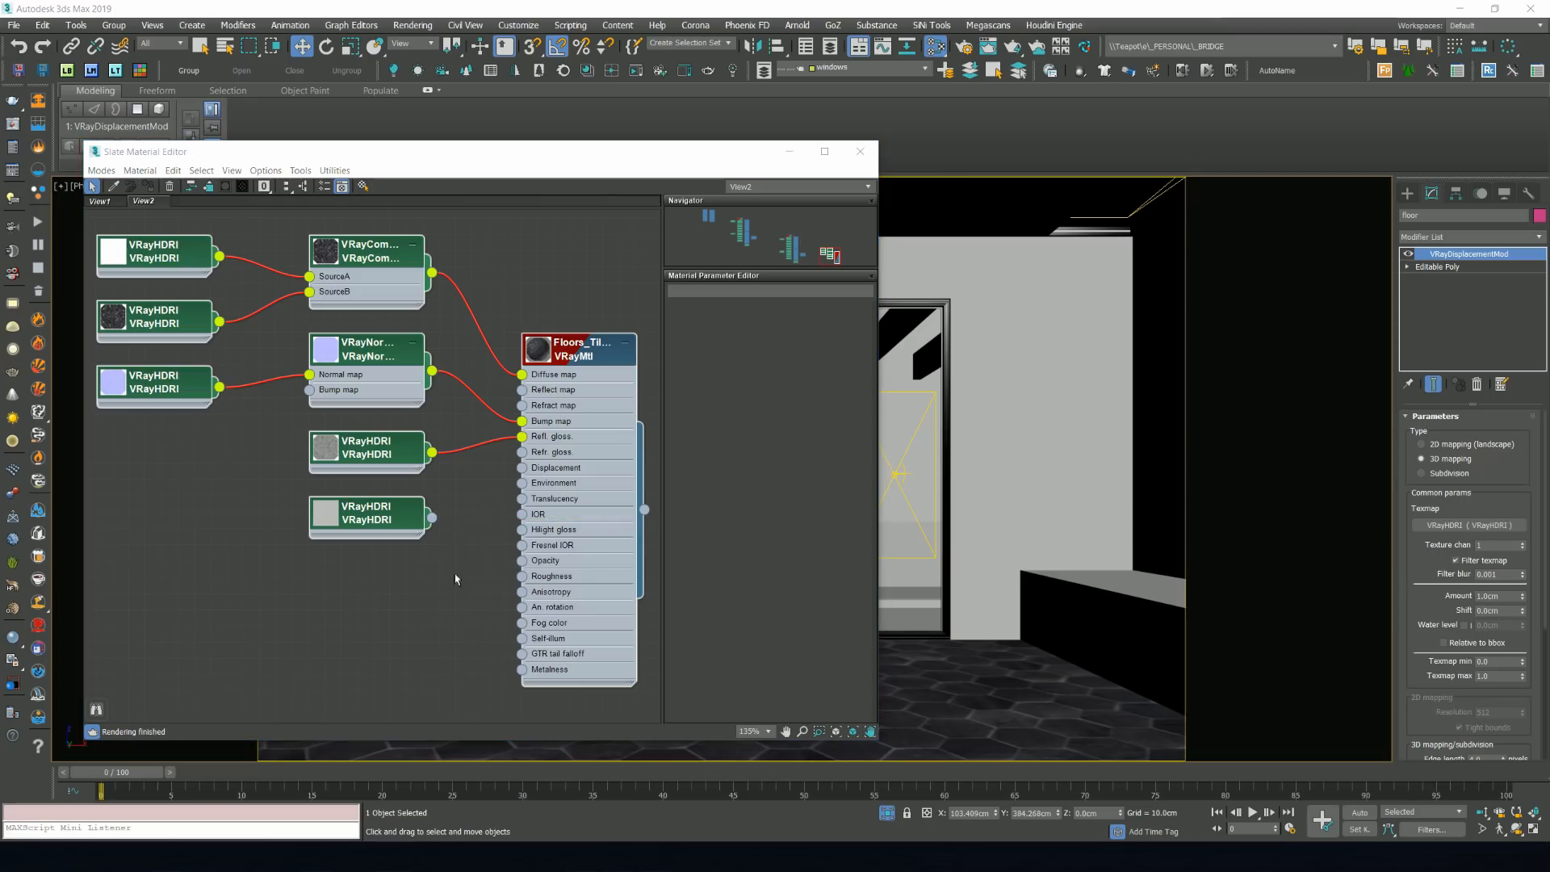
click(315, 505)
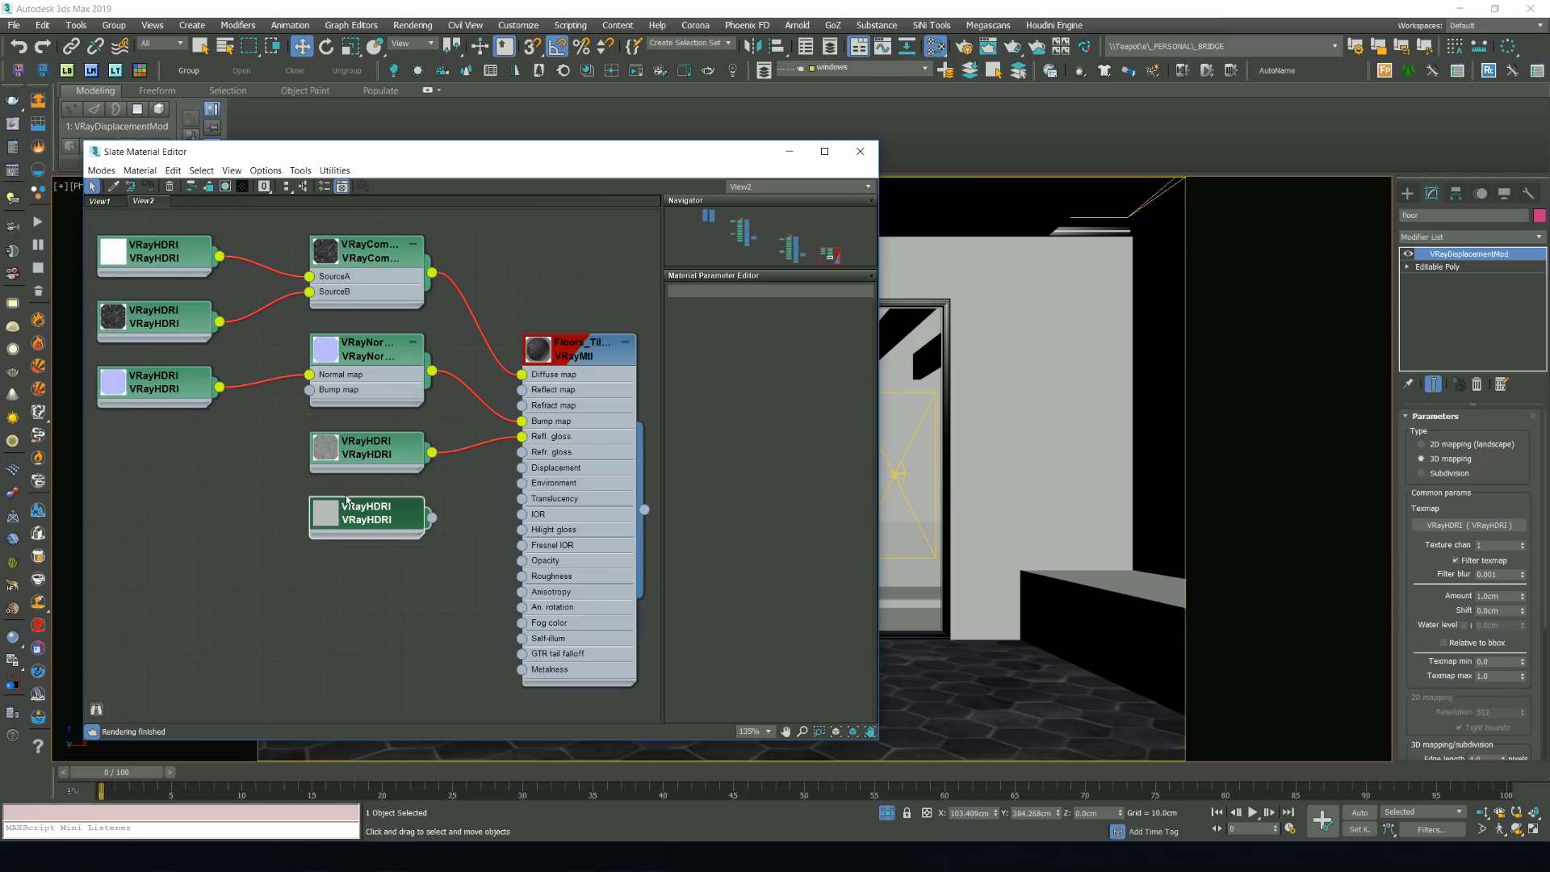
drag(367, 517, 236, 531)
click(788, 151)
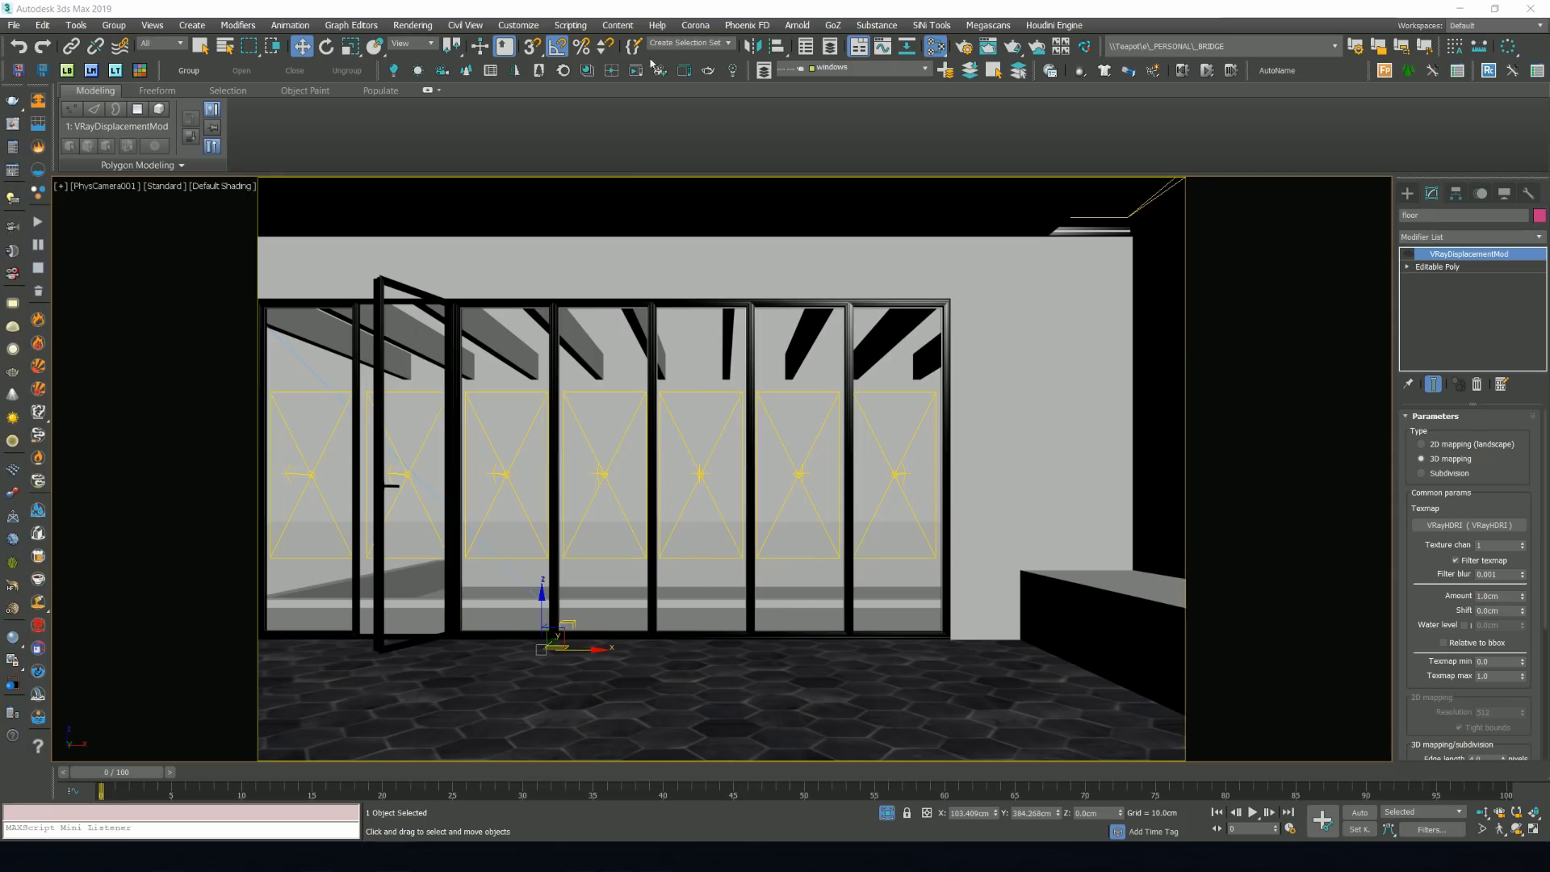
Render the camera view in an enlarged V-Ray frame buffer to check the tiled floor, and minimise the buffer.
click(13, 125)
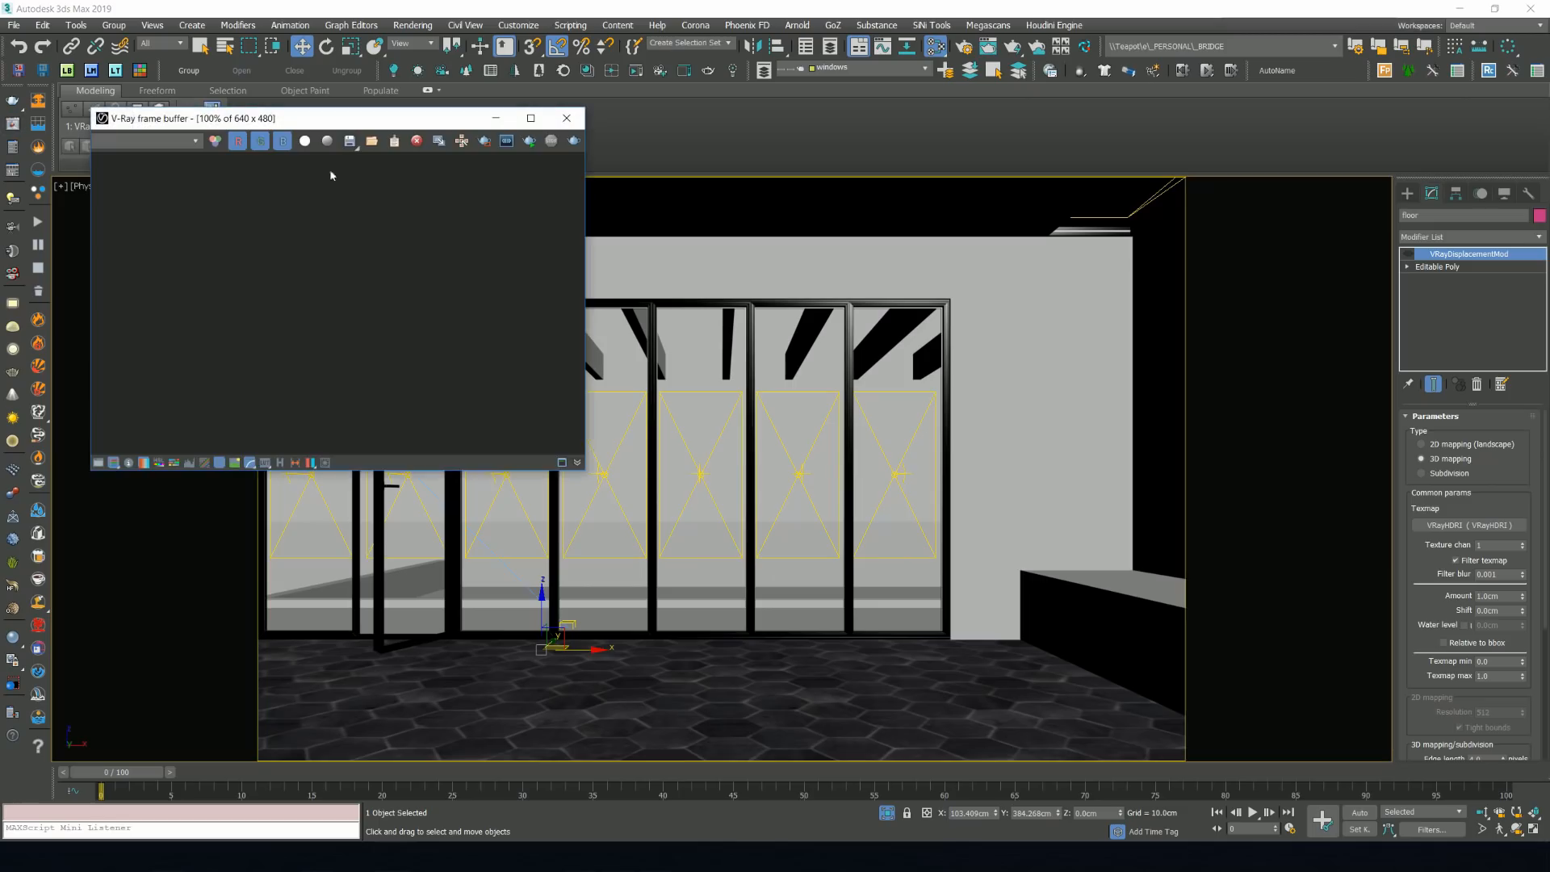
drag(582, 474, 1010, 741)
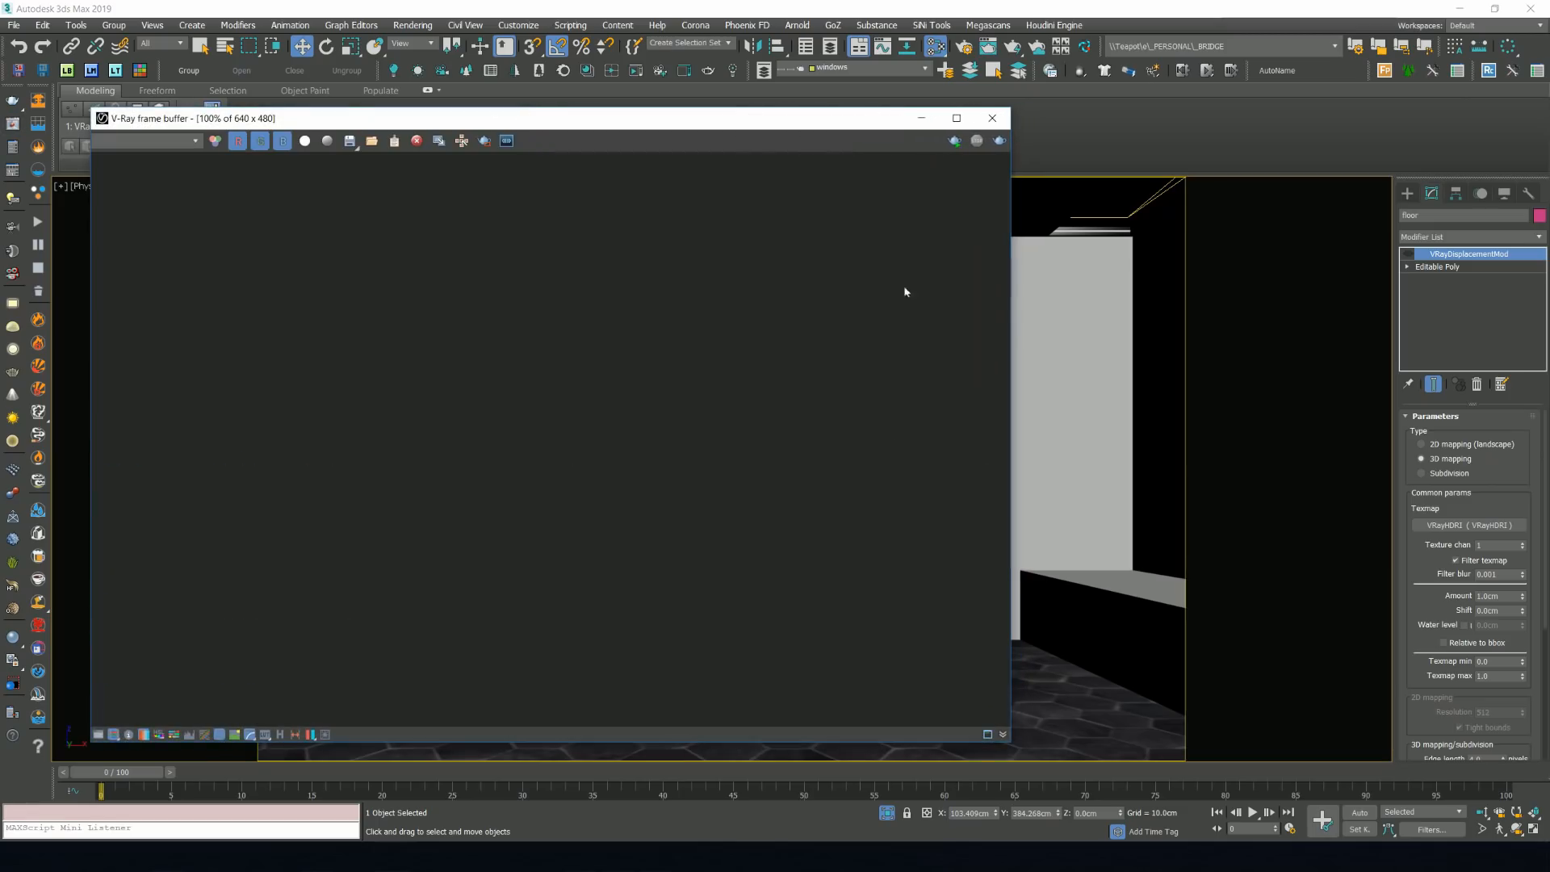
click(955, 141)
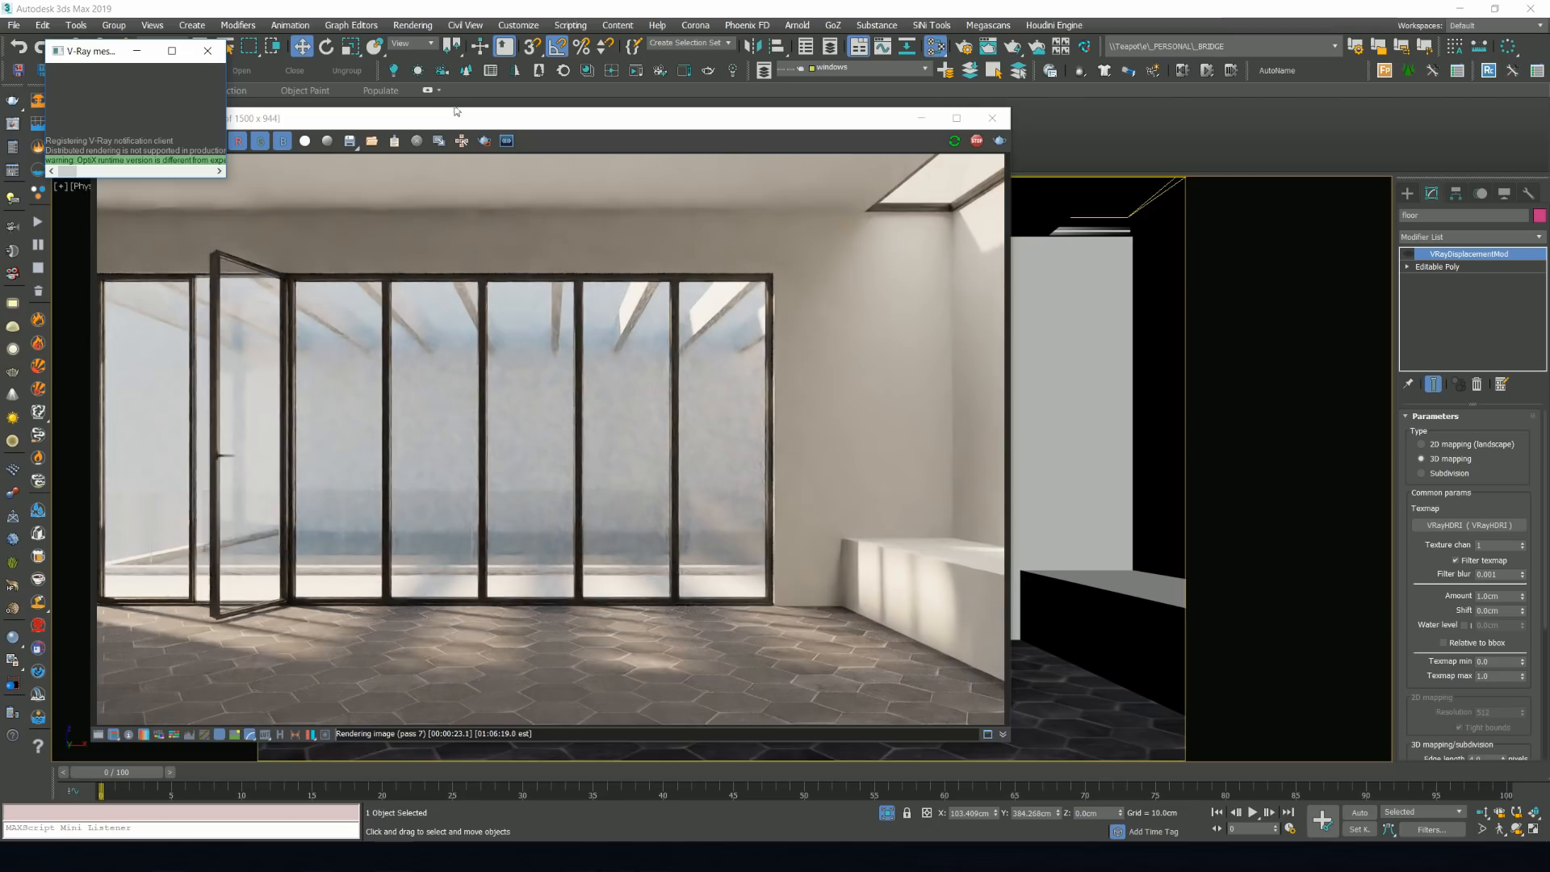
drag(450, 113, 507, 121)
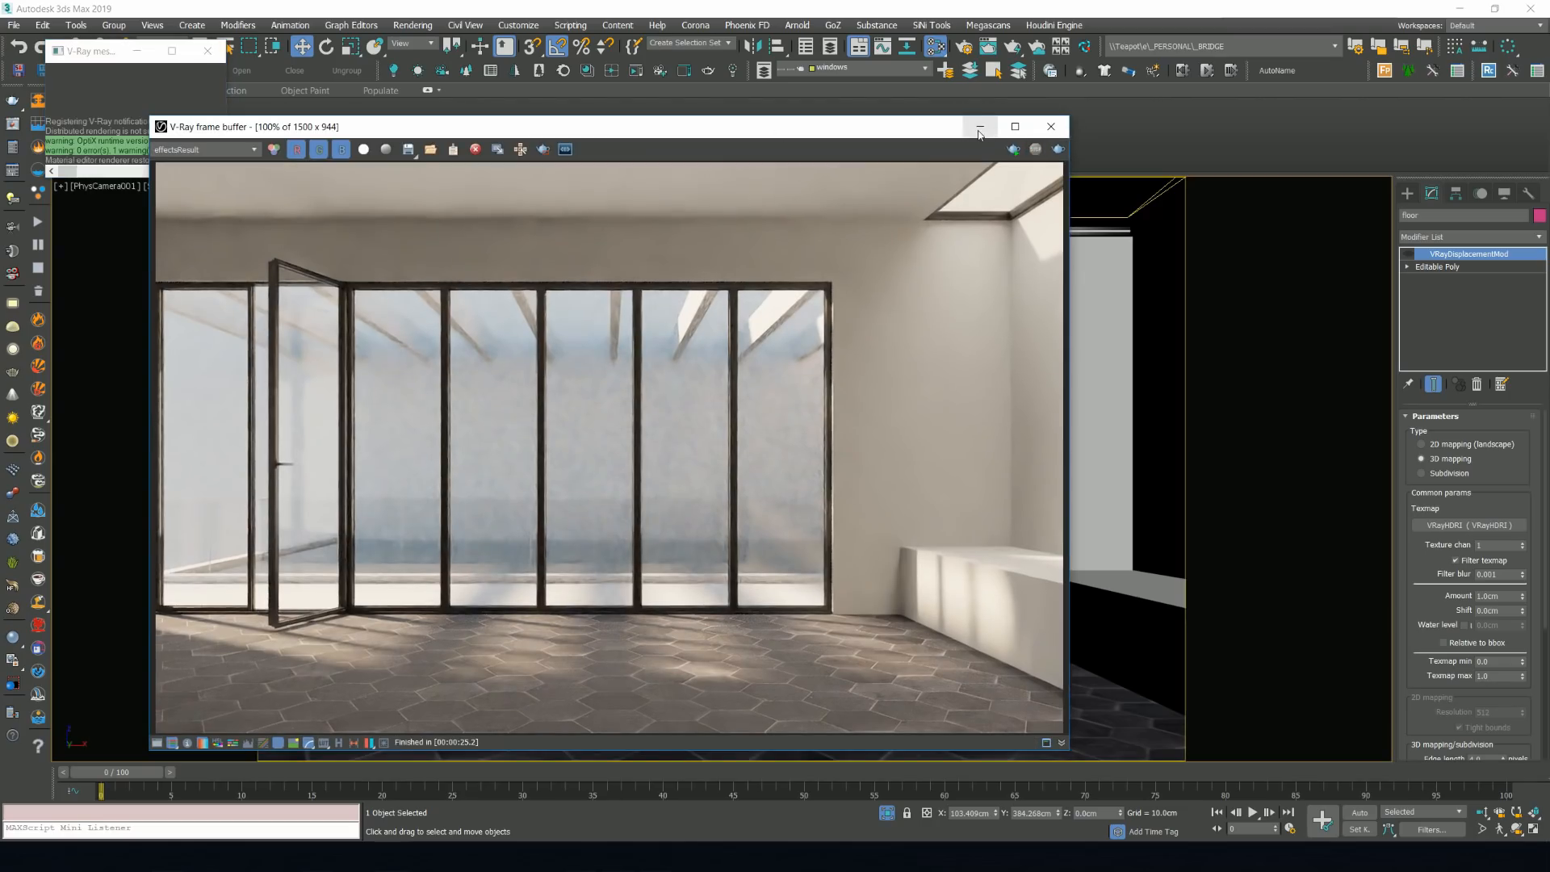
click(980, 127)
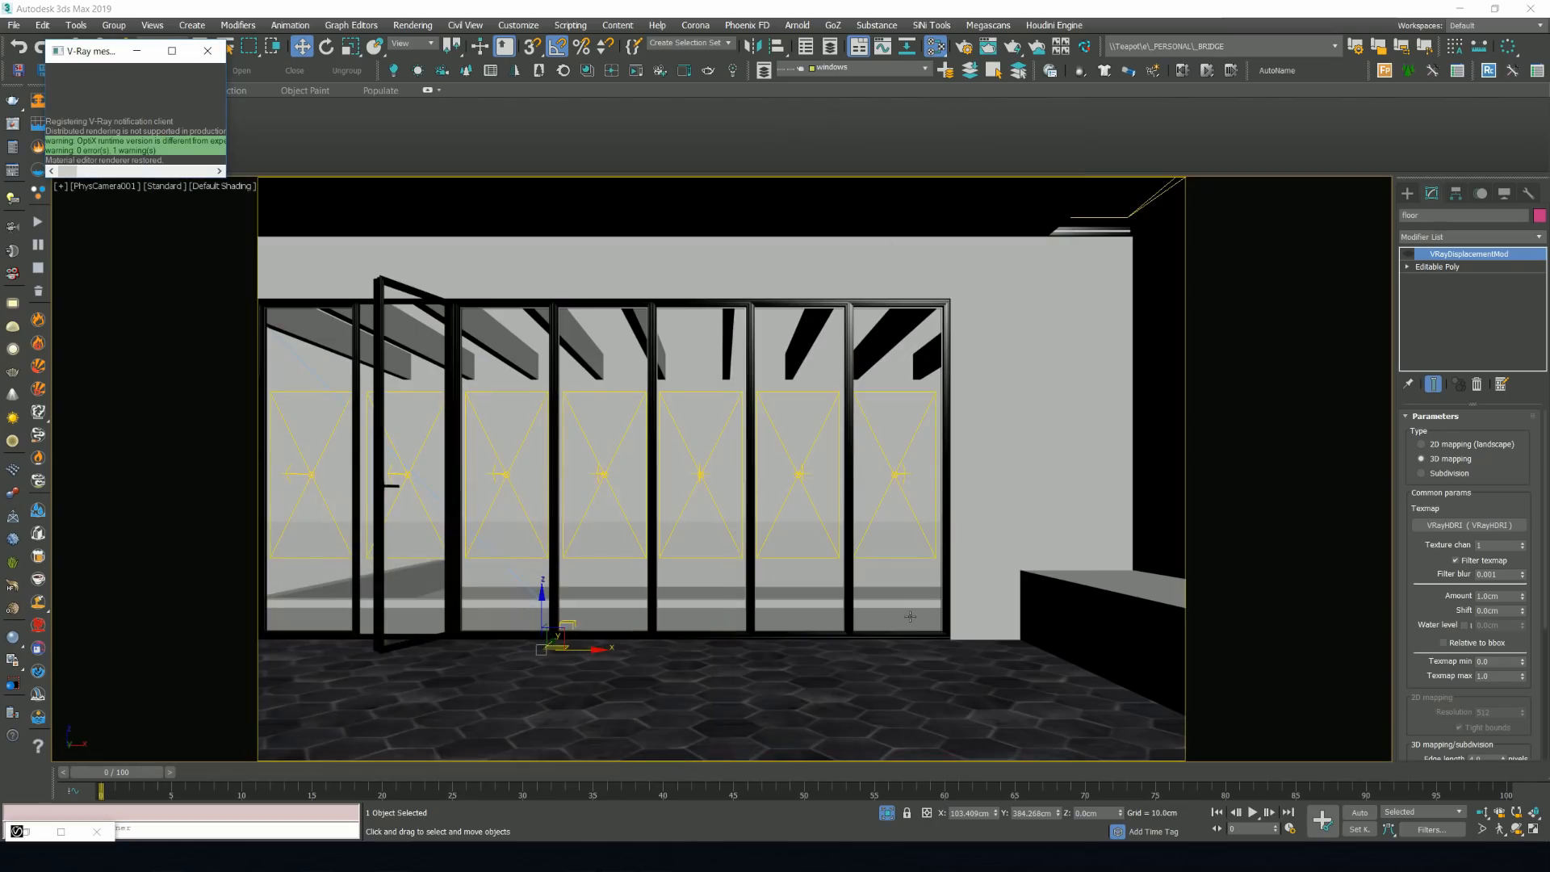
Select the ceiling and export the 4K Concrete Slab 2x2 M material to it from Quixel Bridge.
click(904, 215)
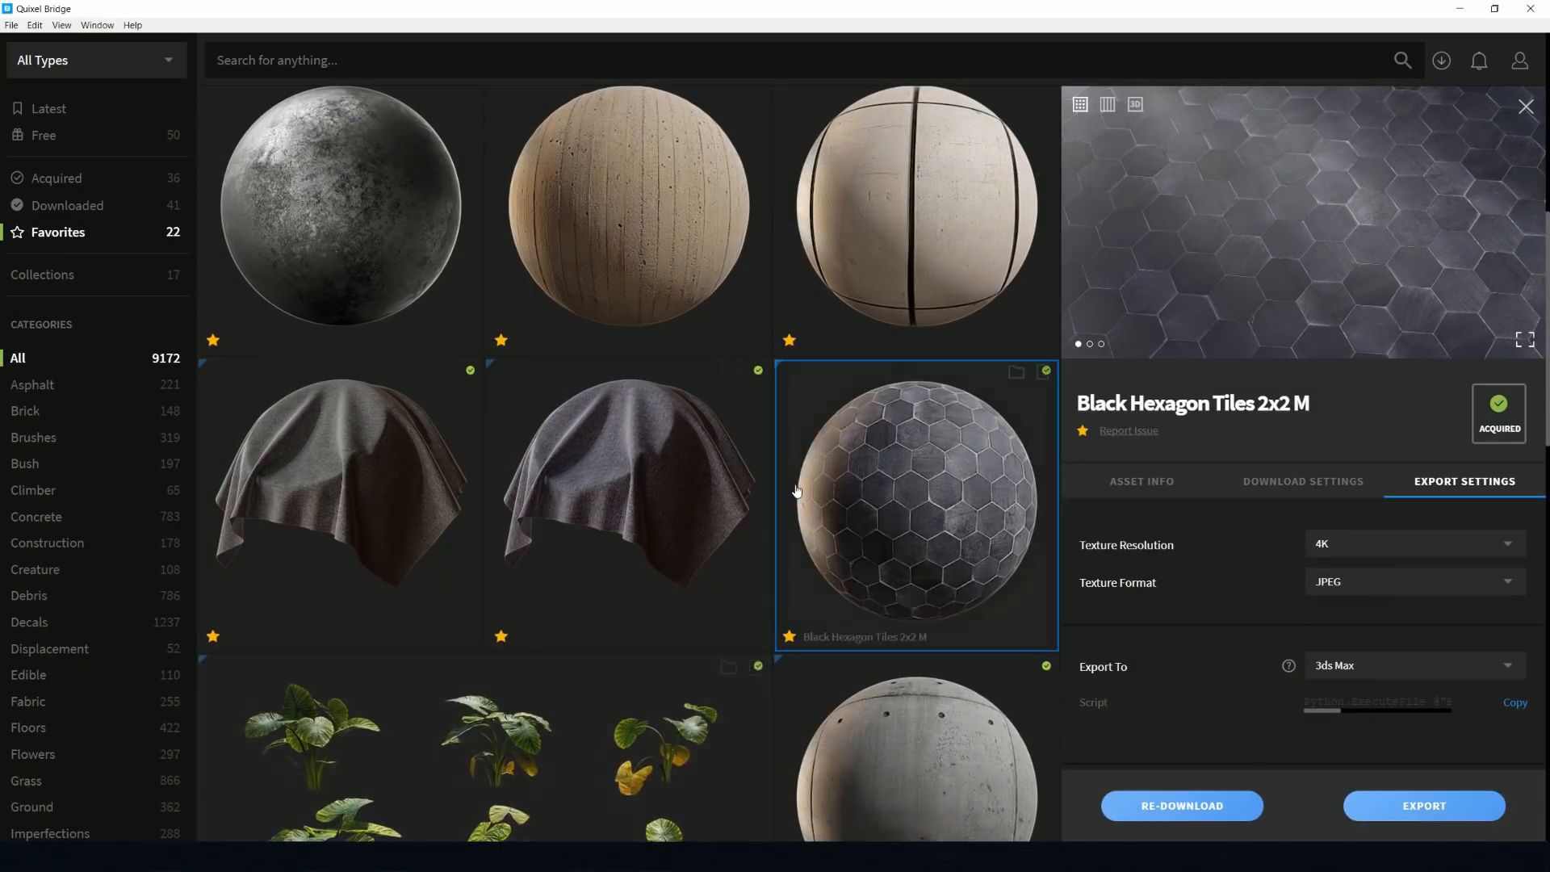
scroll(800, 482, down, 5)
scroll(799, 482, down, 5)
scroll(800, 483, up, 8)
scroll(799, 481, up, 5)
click(882, 642)
scroll(882, 641, down, 3)
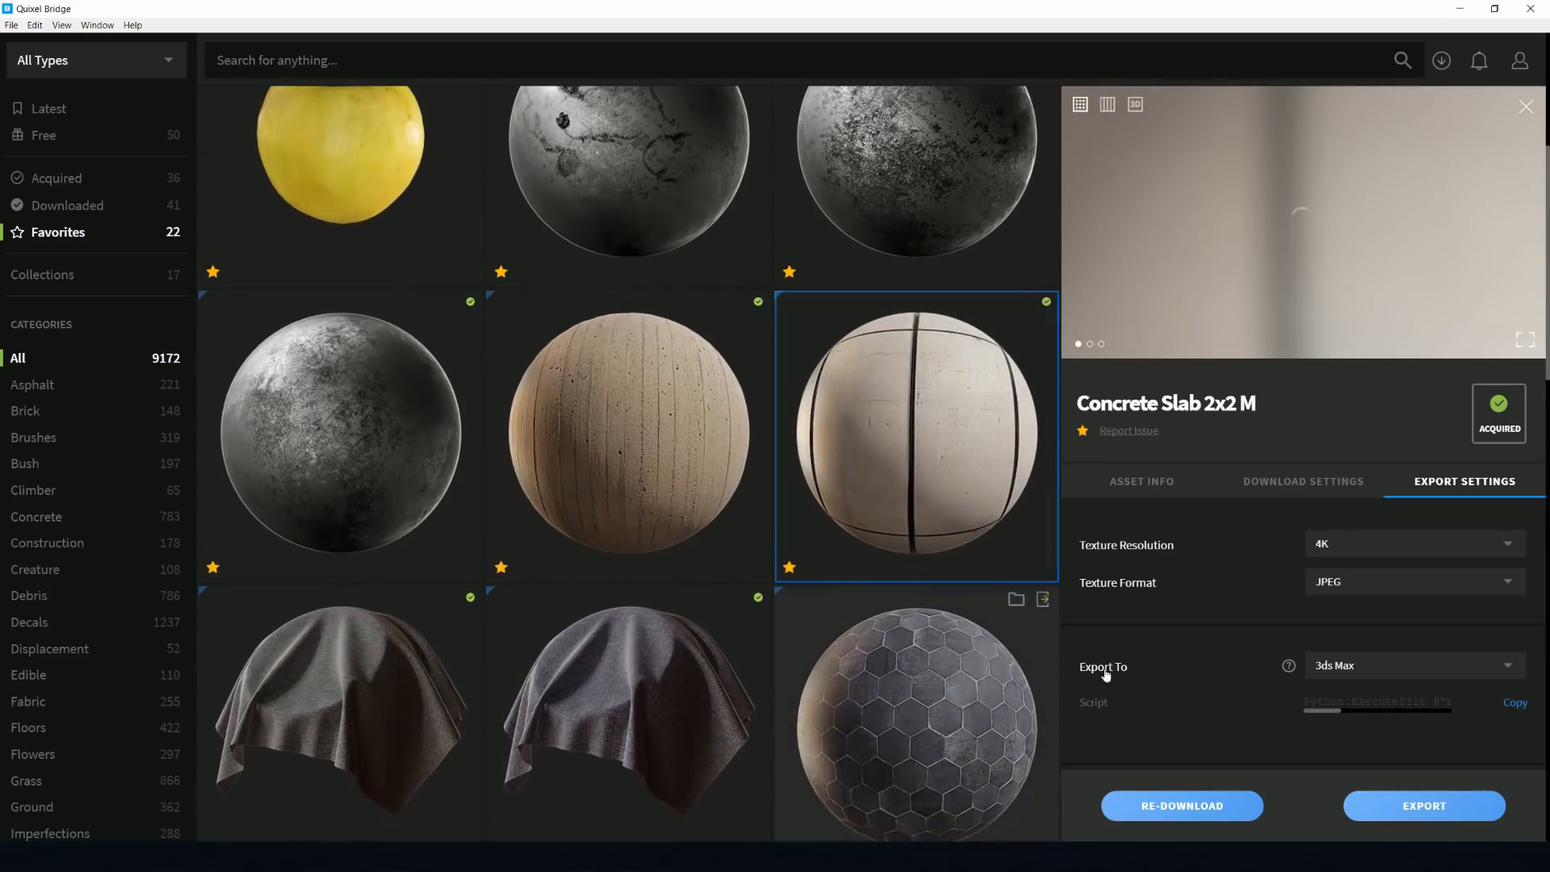
click(1439, 813)
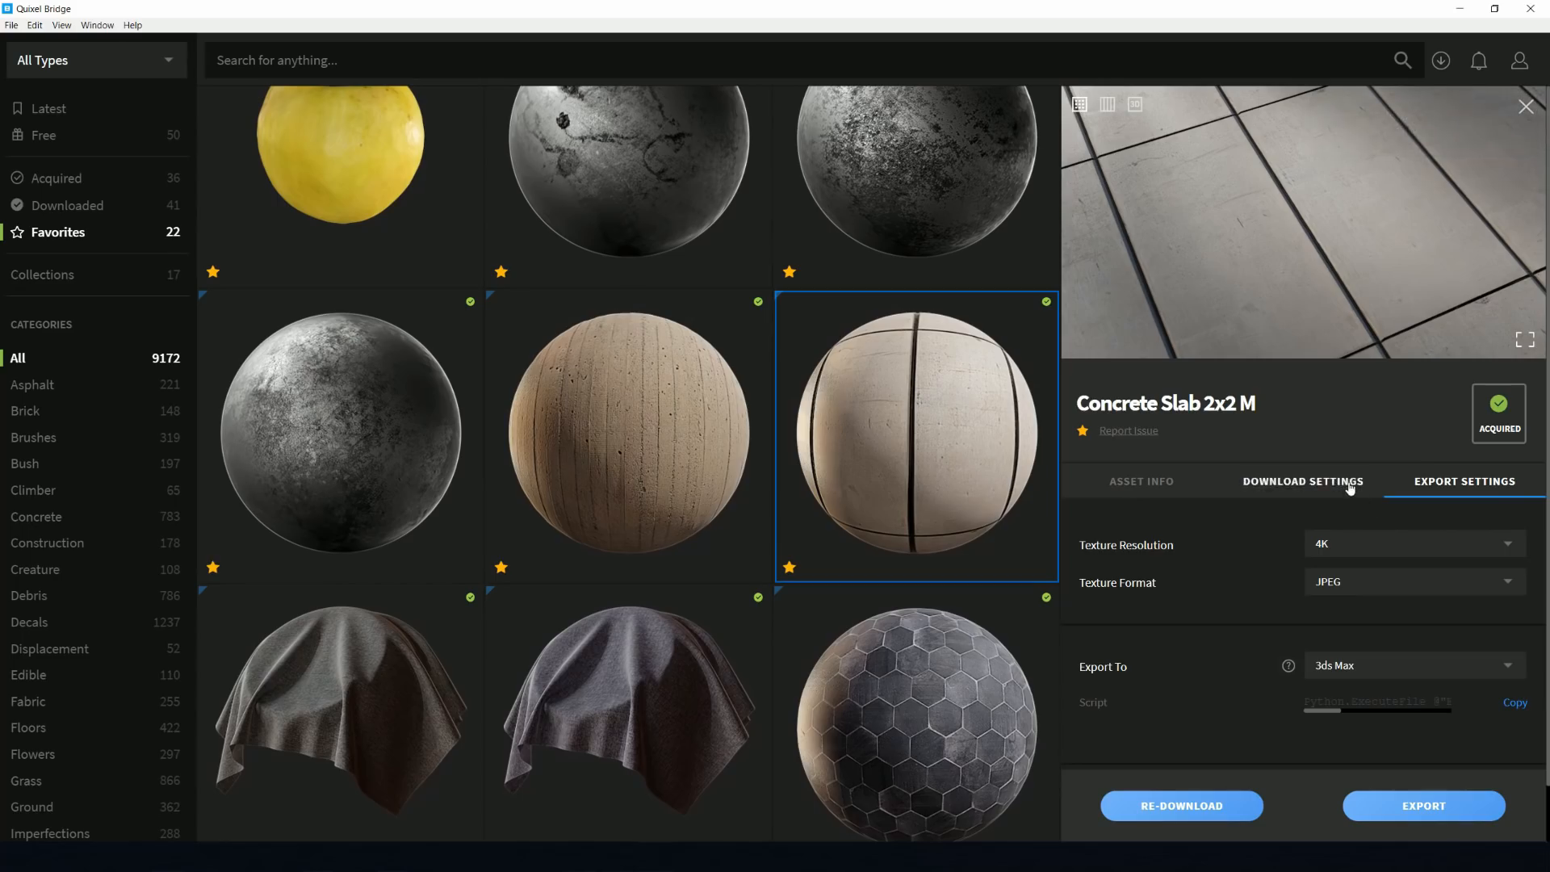
click(1459, 8)
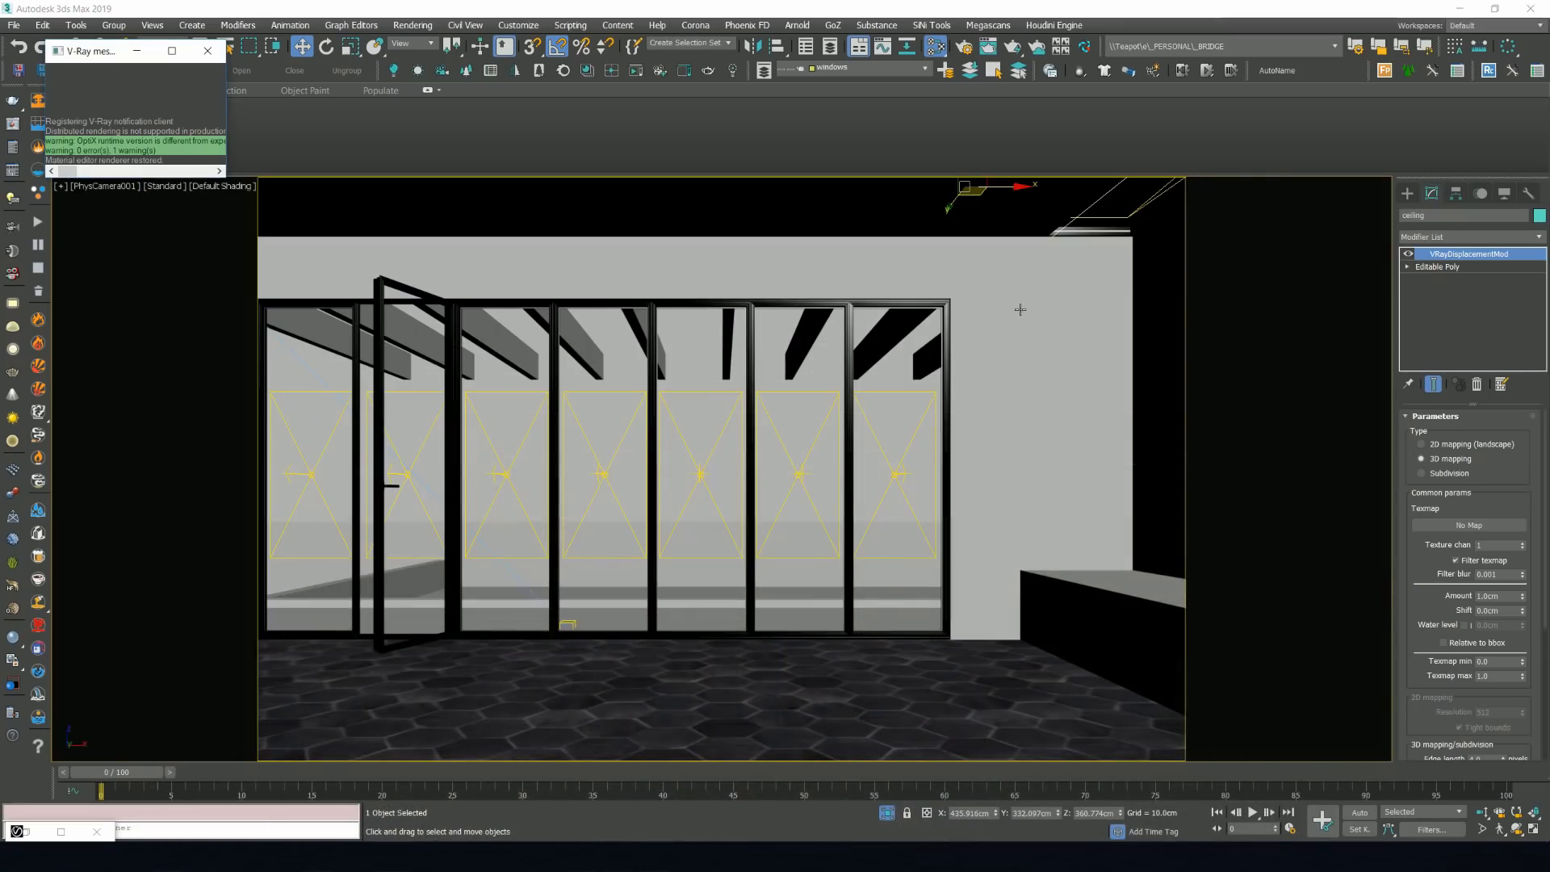
Set the viewport shading to Flat Color and export Cast In Situ Concrete 2x2 M from Quixel Bridge onto the window wall.
click(216, 186)
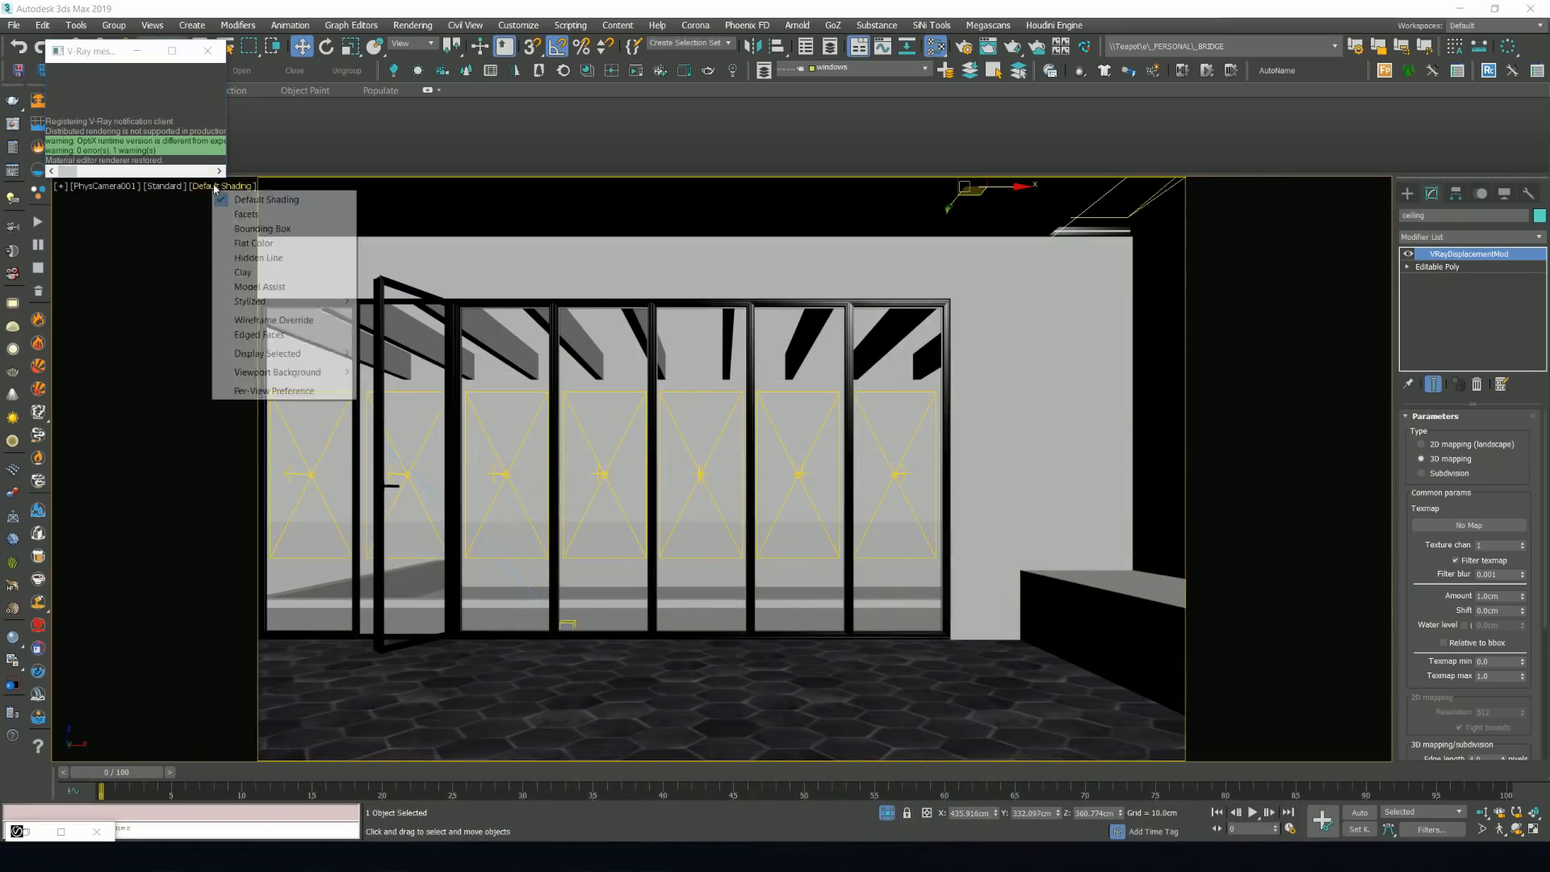
click(238, 244)
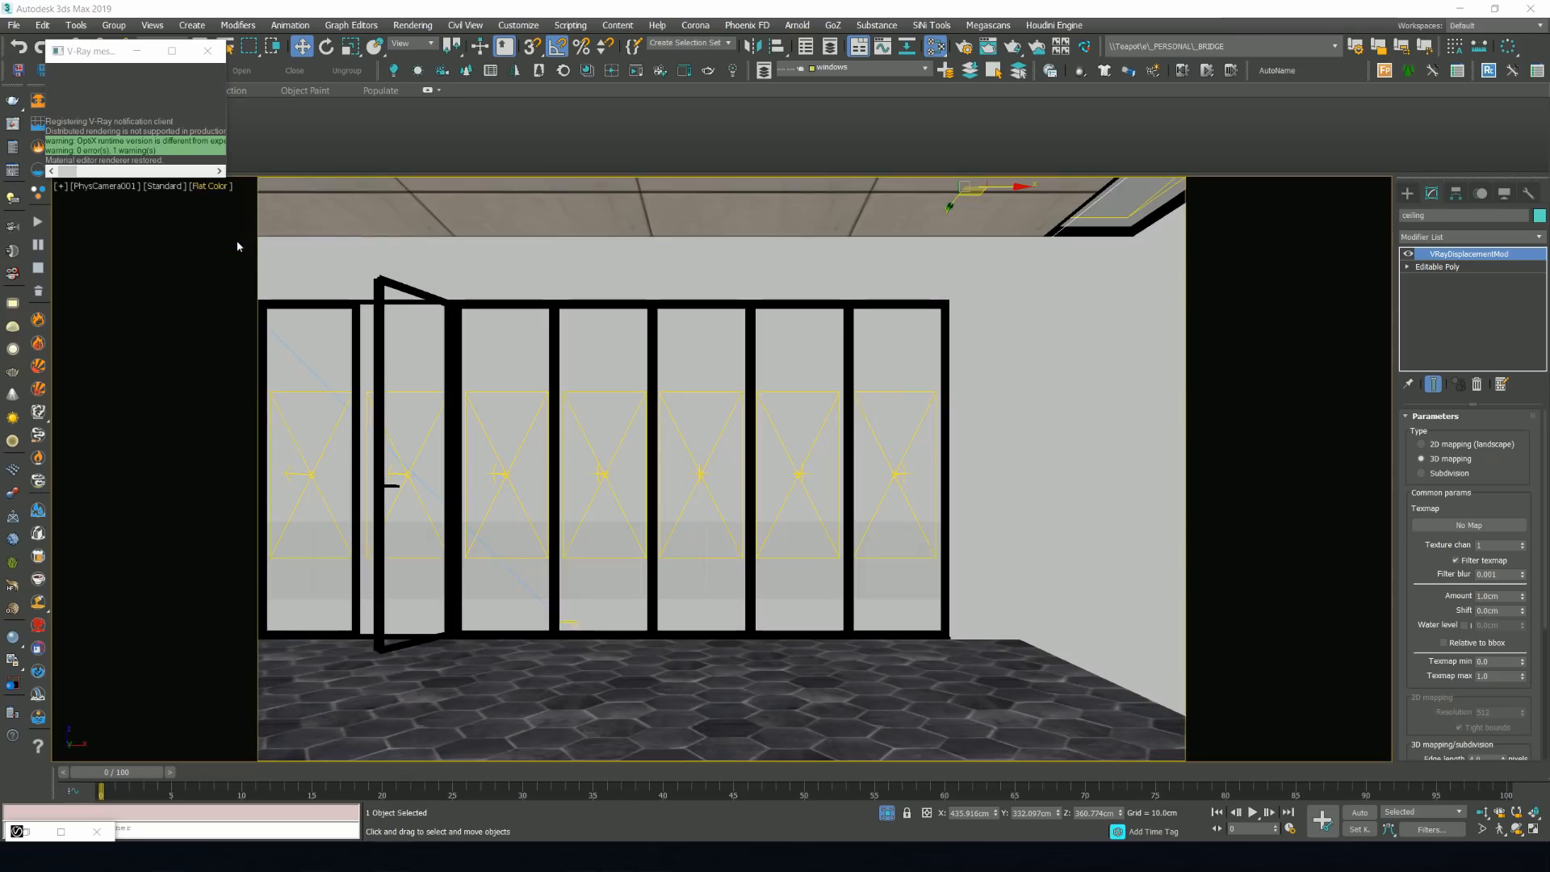
click(543, 262)
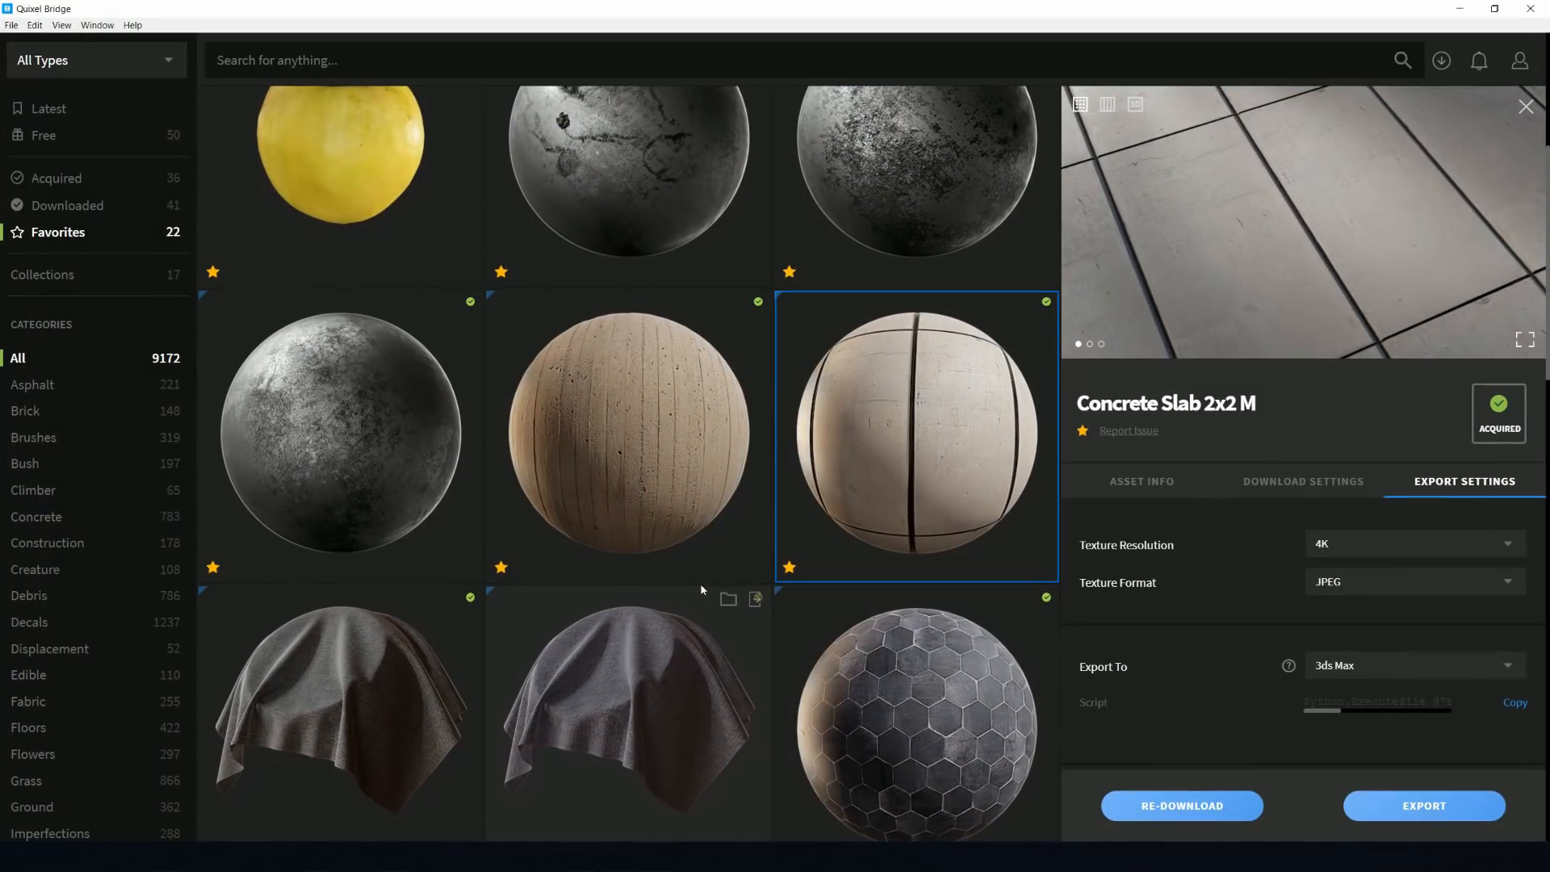
click(690, 565)
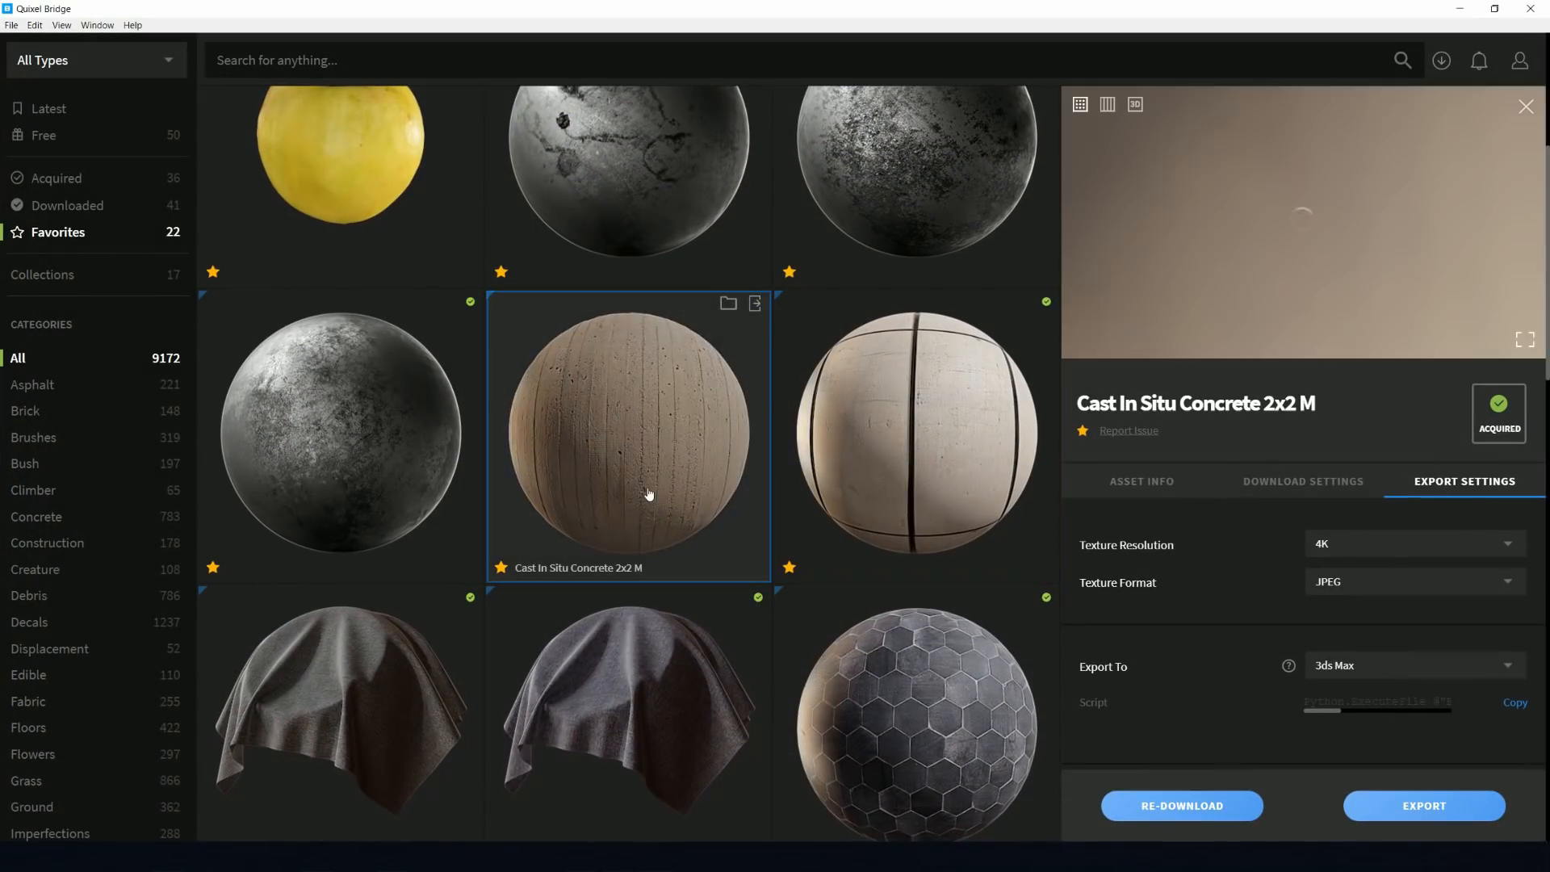
click(1356, 811)
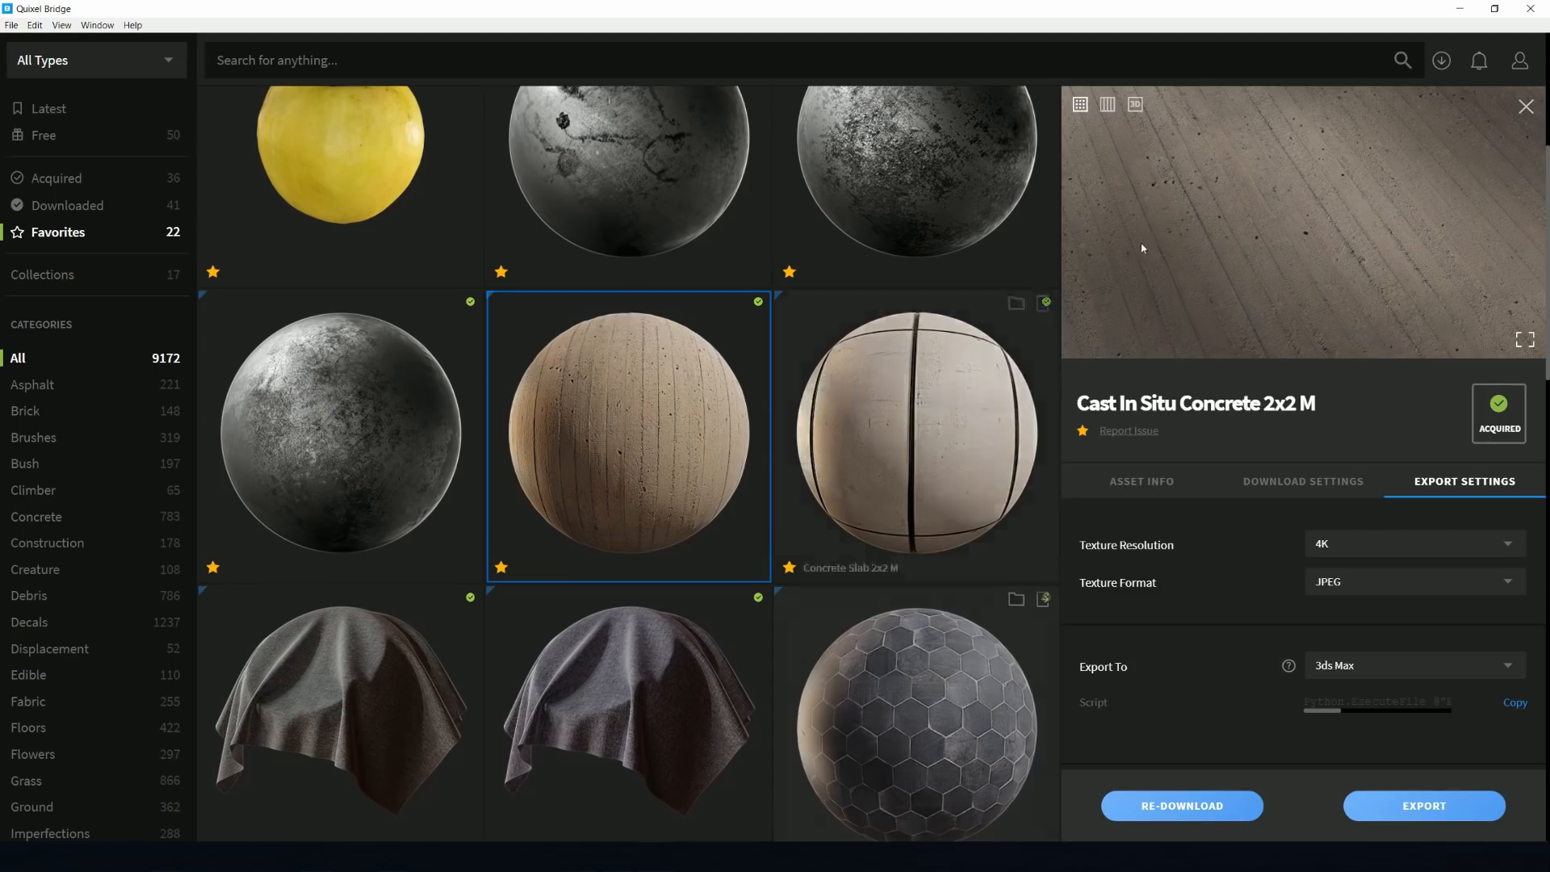
click(1459, 8)
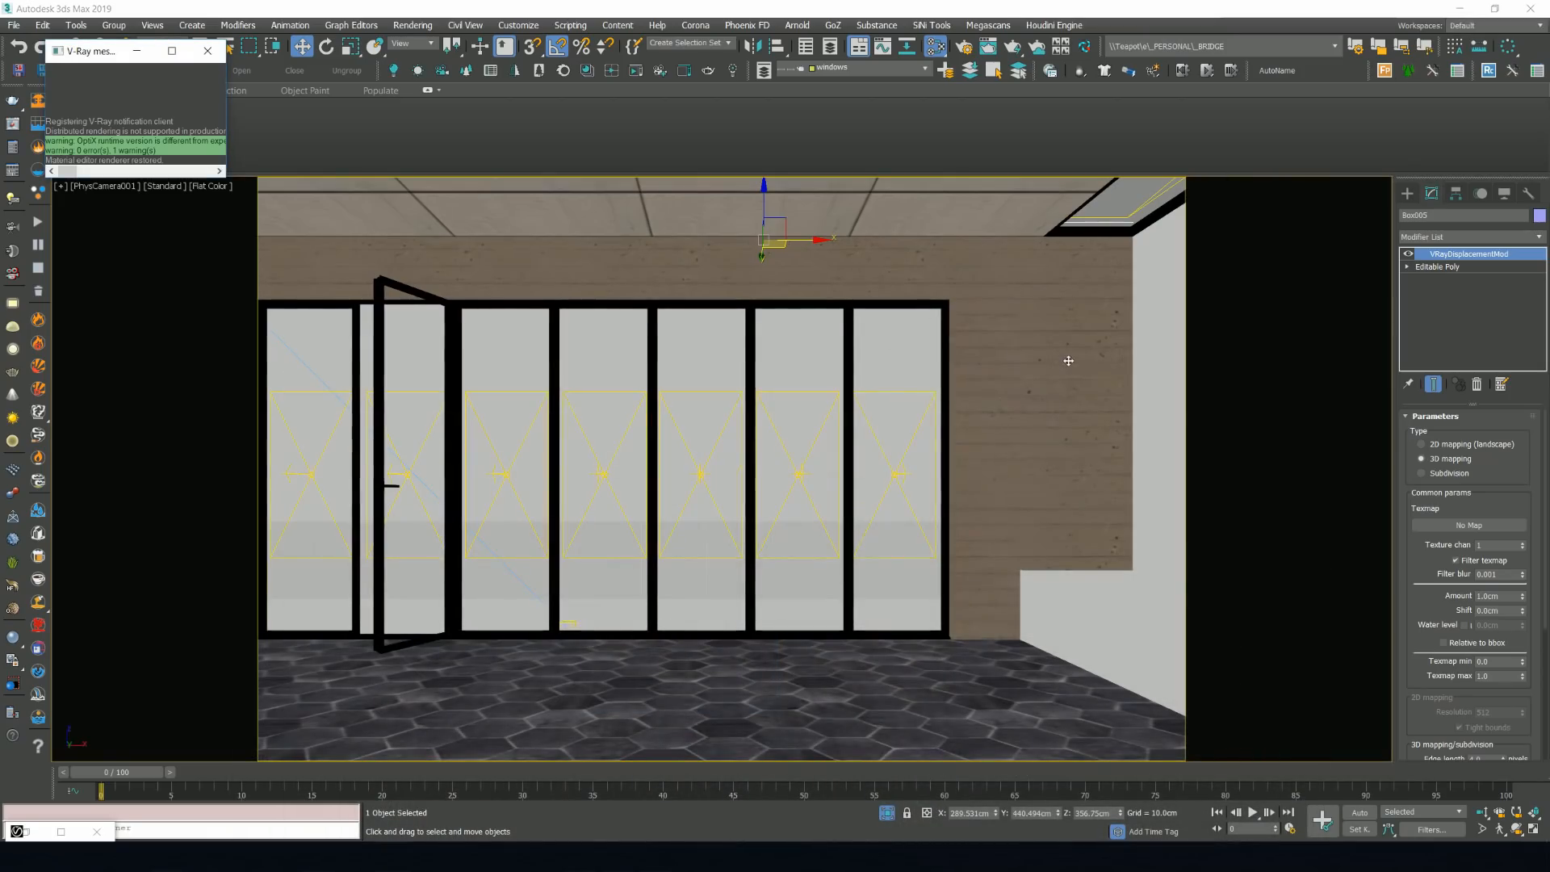
Assign the cast in situ concrete material from the Slate Material Editor to the side wall and the bench front below it.
click(935, 46)
drag(362, 184, 735, 166)
middle_drag(430, 342, 94, 342)
middle_drag(476, 319, 192, 286)
middle_drag(386, 336, 316, 336)
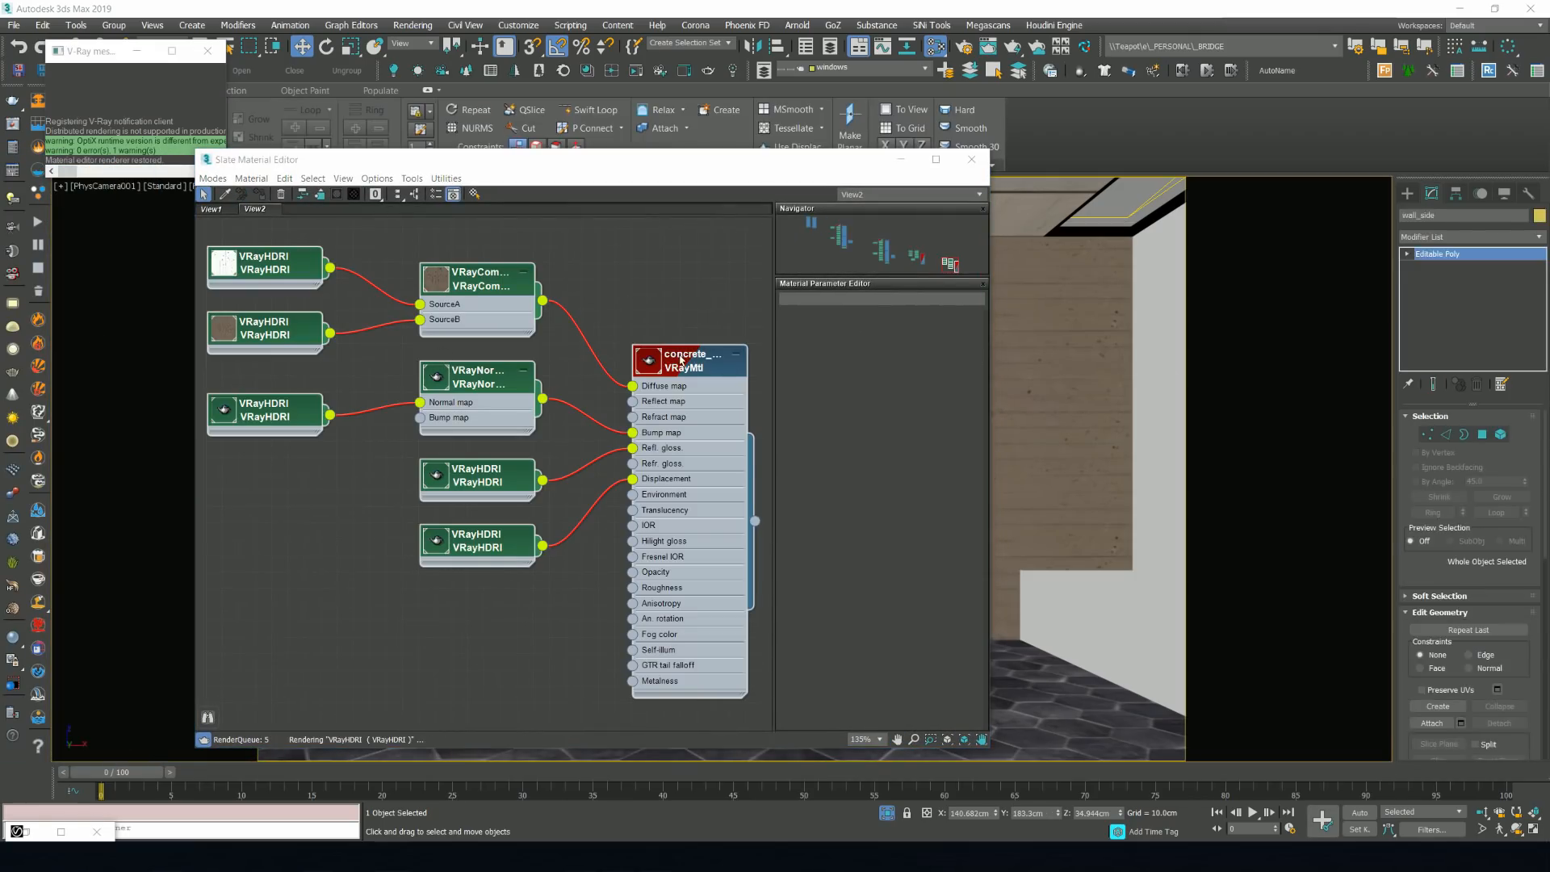
click(680, 360)
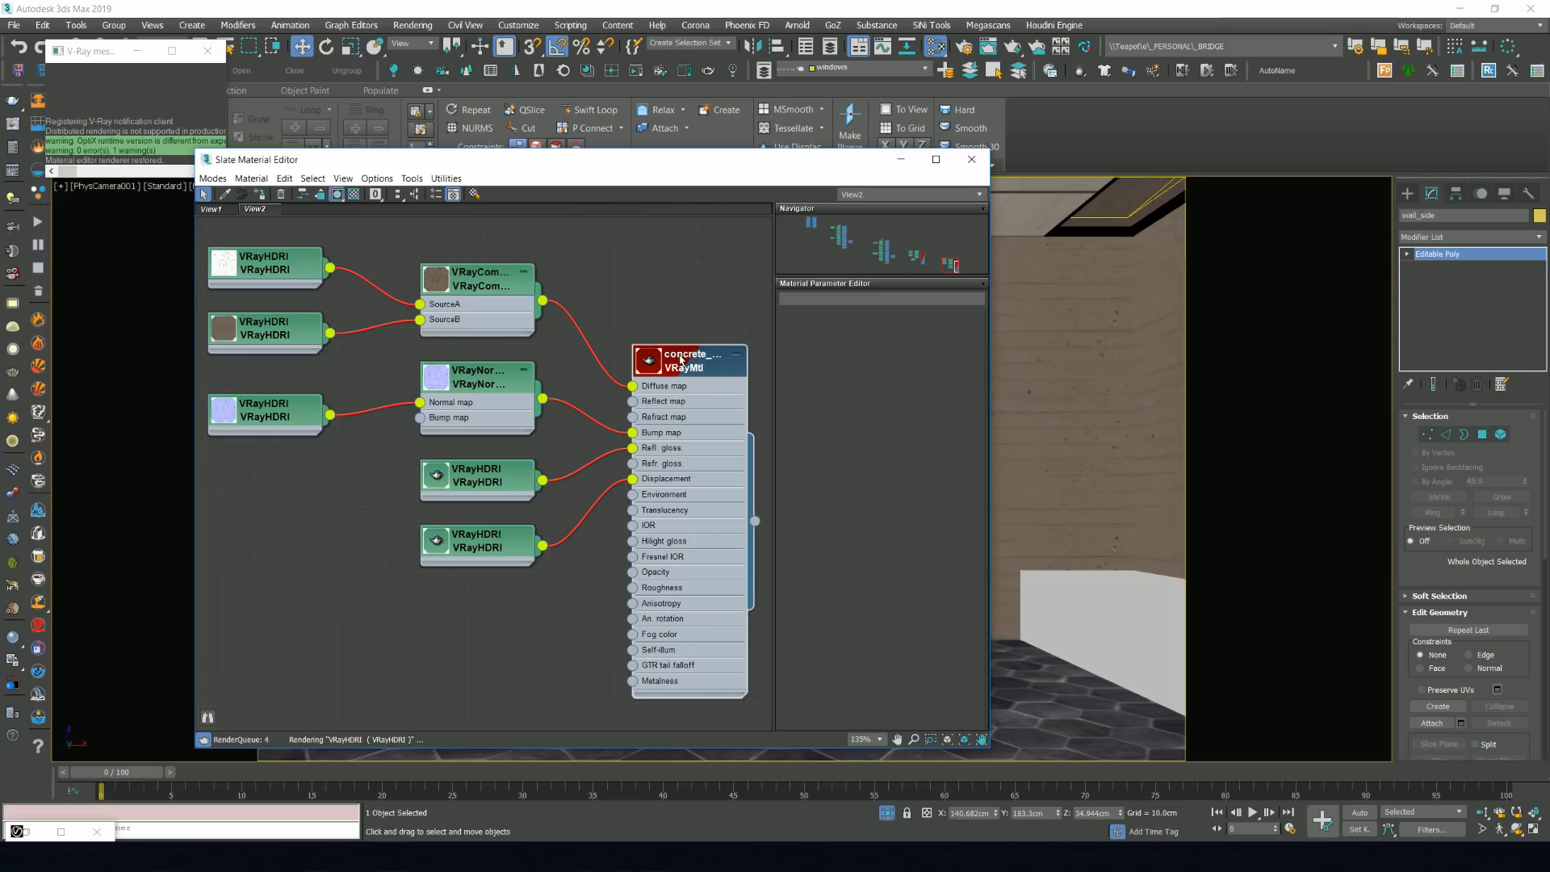
click(1104, 581)
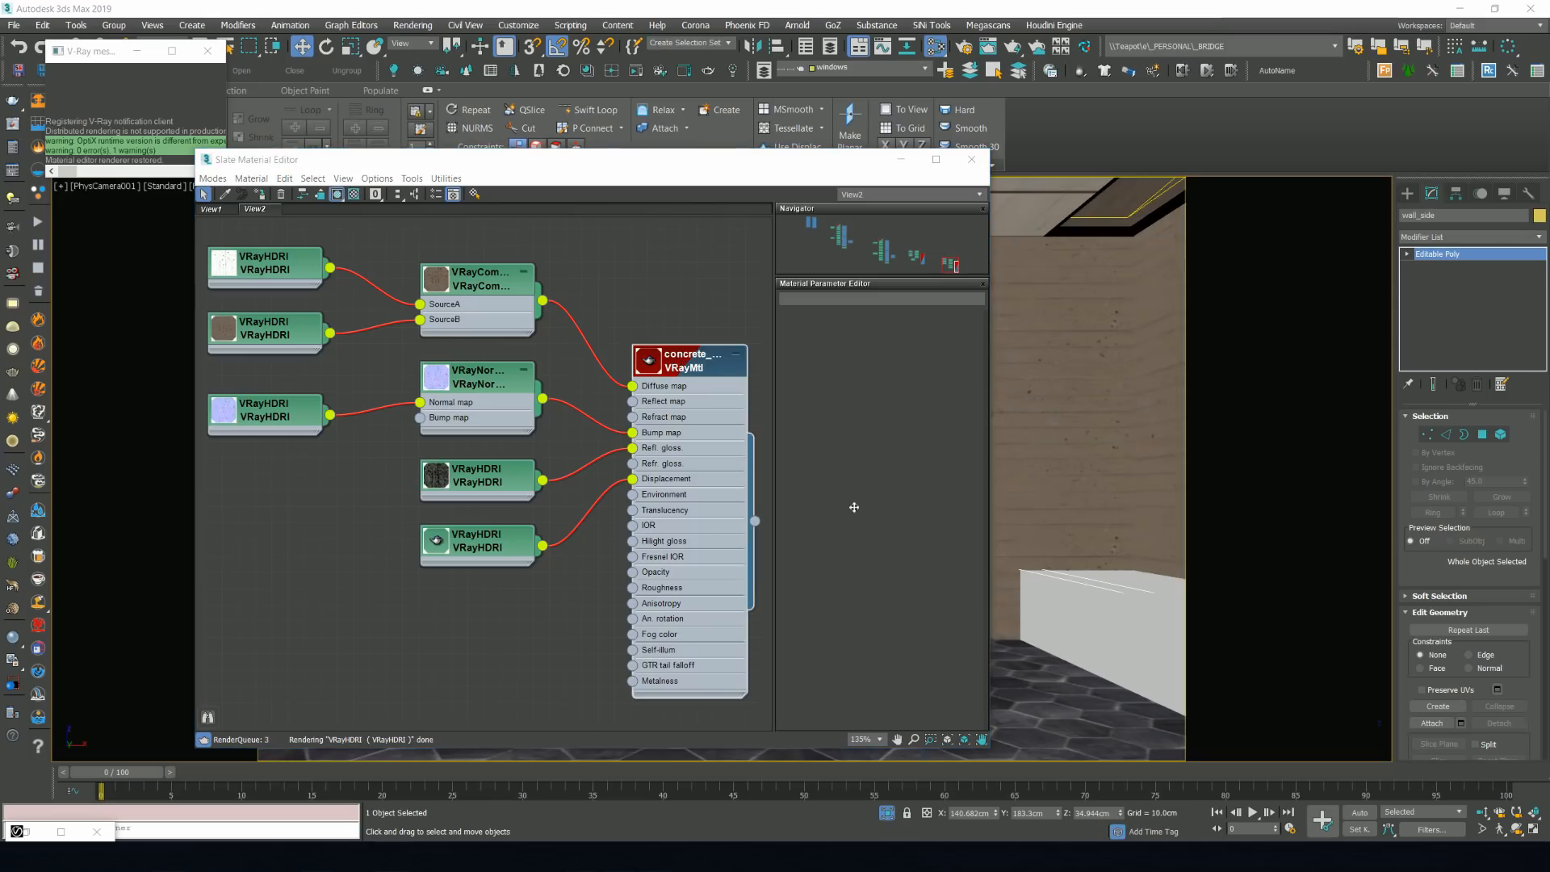
click(686, 372)
Assign the black hexagon floor tile material from the Slate Material Editor to the top of the side bench.
click(1106, 573)
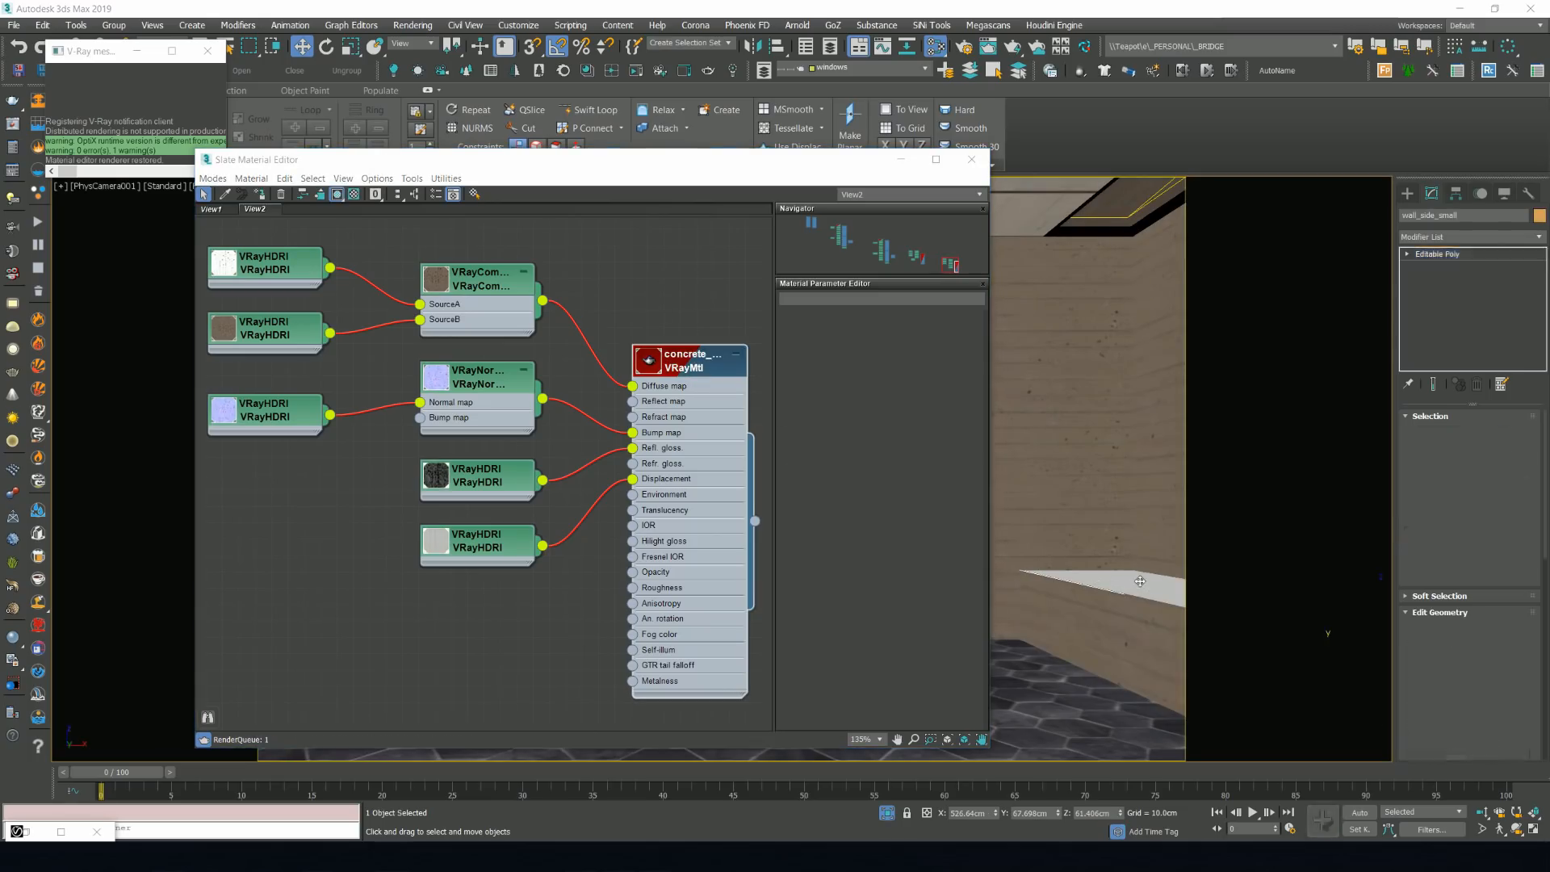
middle_drag(467, 438, 779, 450)
middle_drag(320, 431, 706, 377)
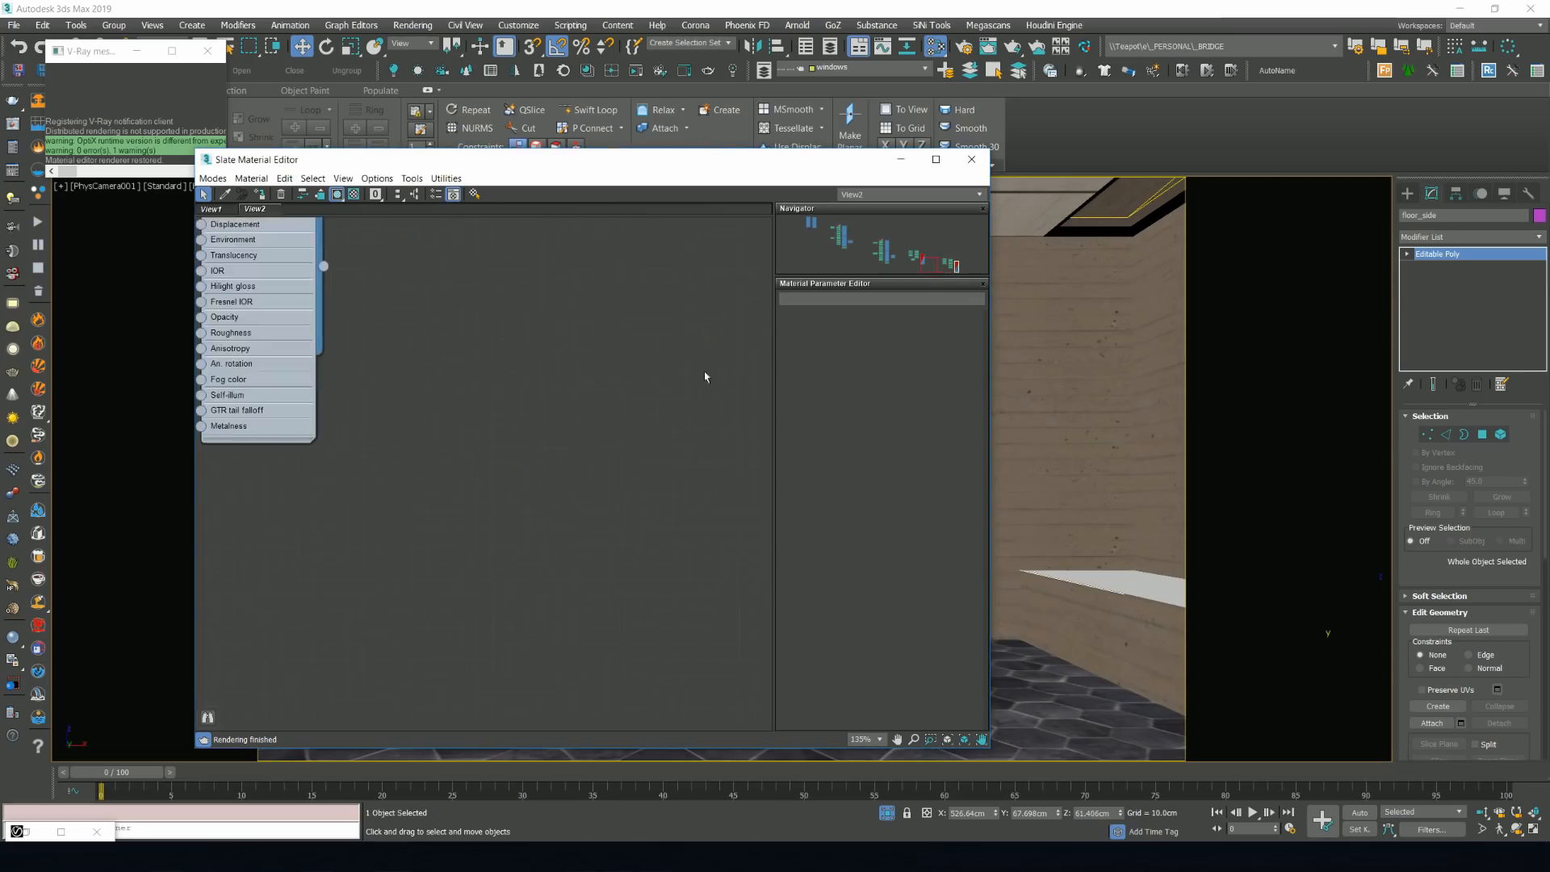
middle_drag(366, 336, 685, 515)
middle_drag(573, 298, 617, 373)
click(618, 373)
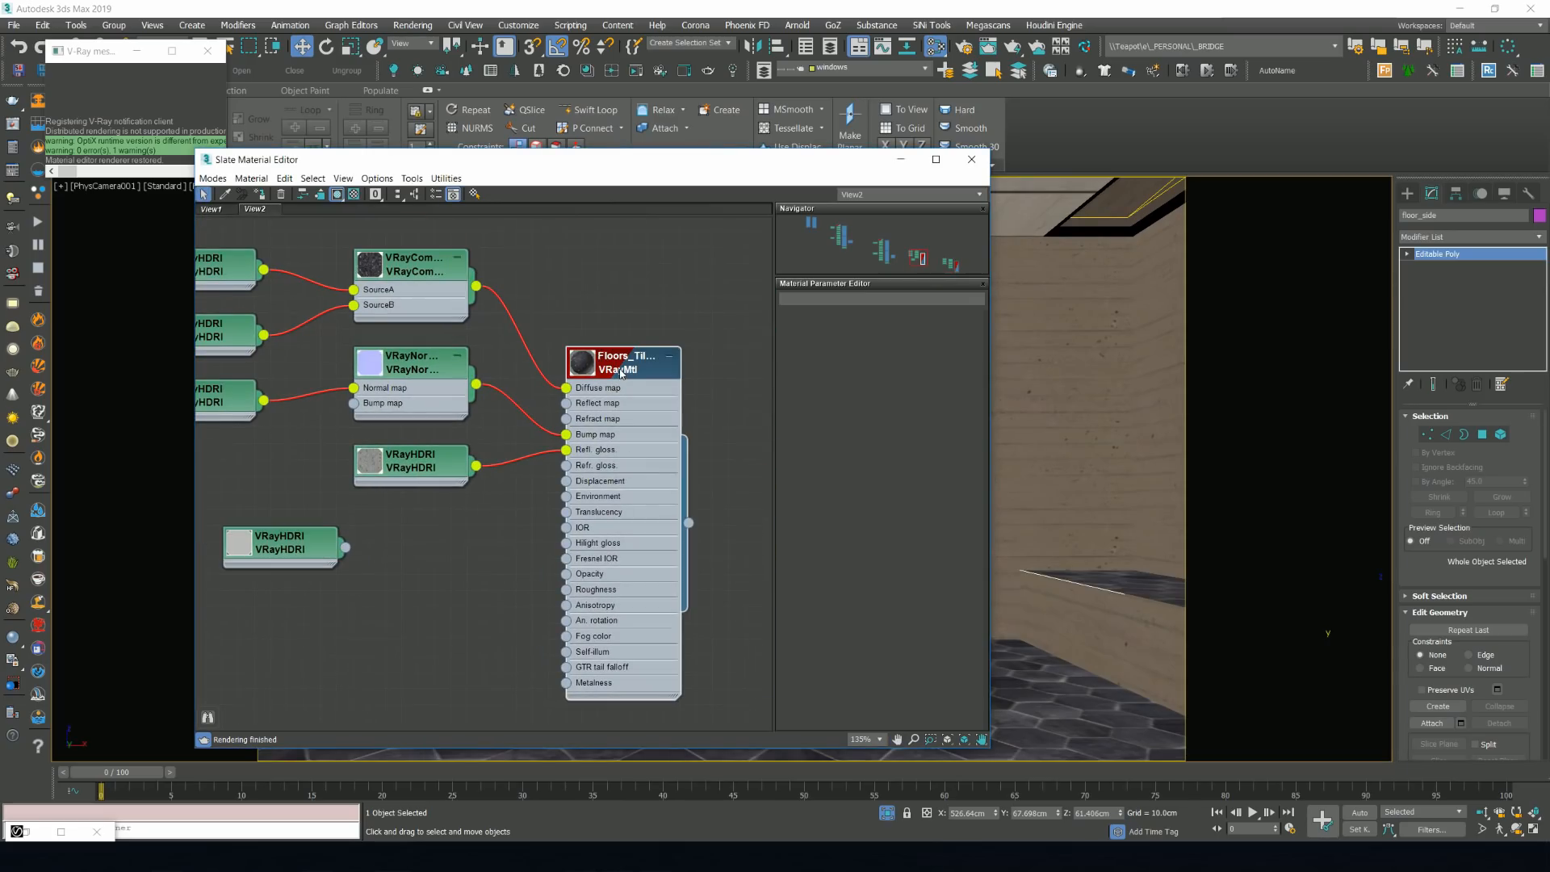
Clear the material editor out of the way and switch to Quixel Bridge to look through the favorite materials and plants.
drag(670, 167, 0, 147)
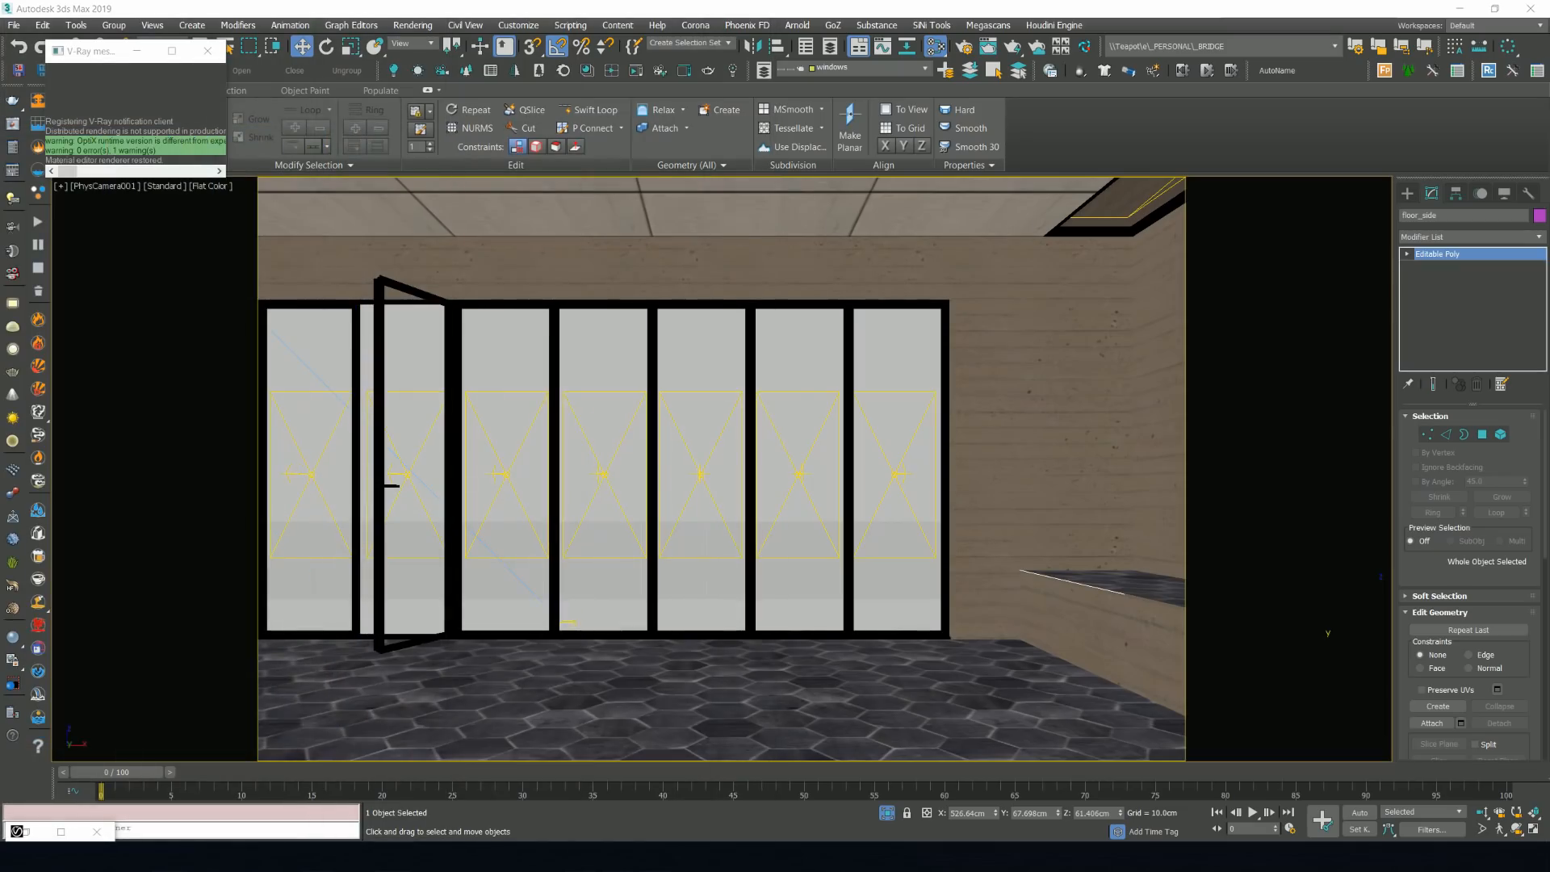
drag(97, 51, 92, 52)
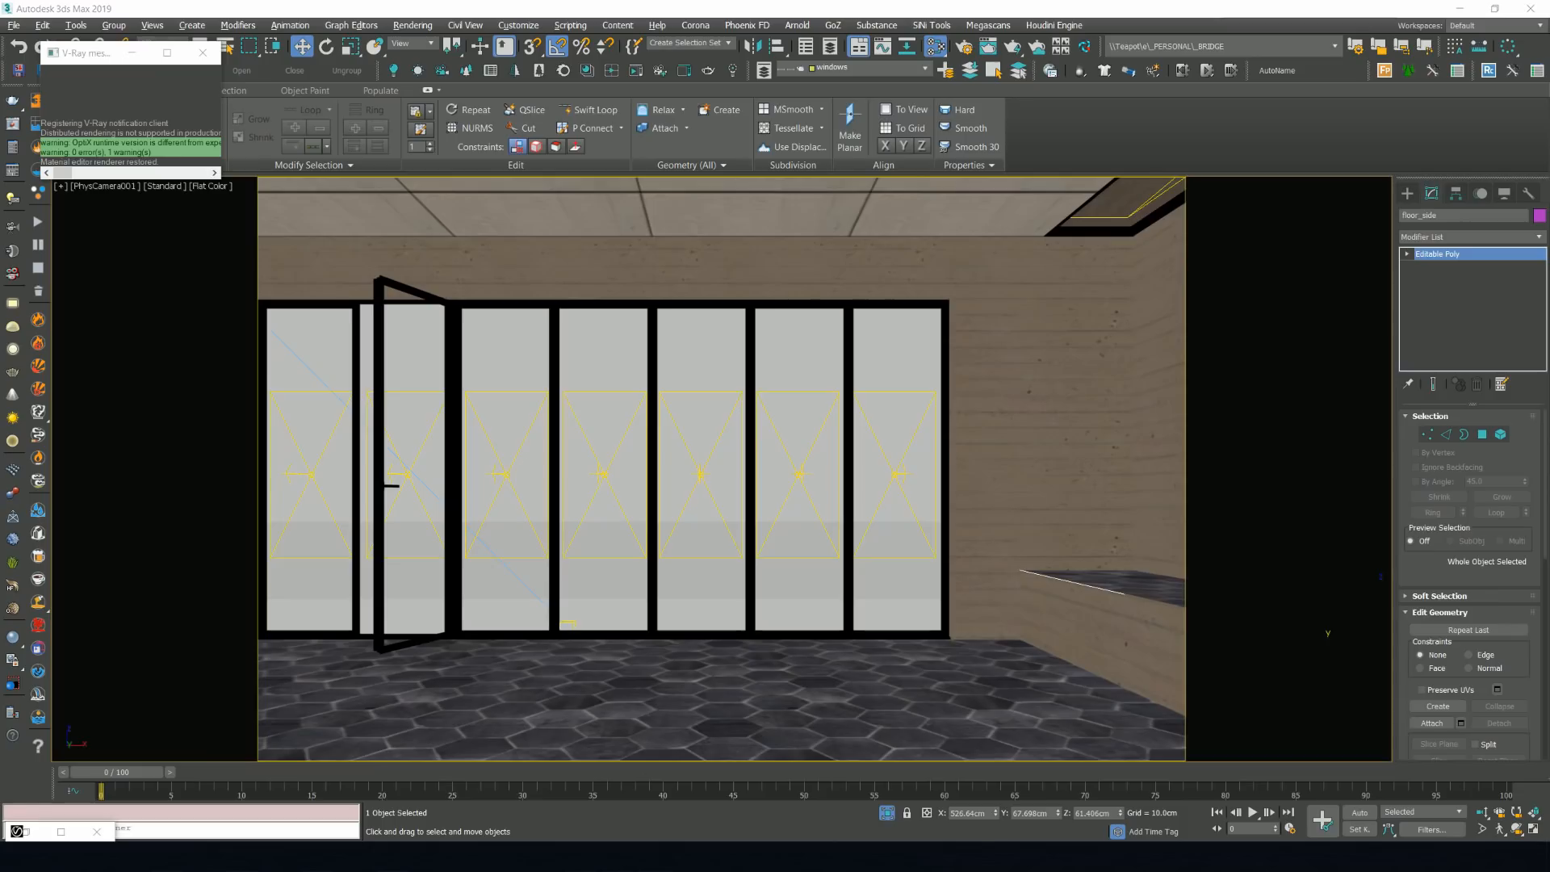
click(611, 856)
click(90, 242)
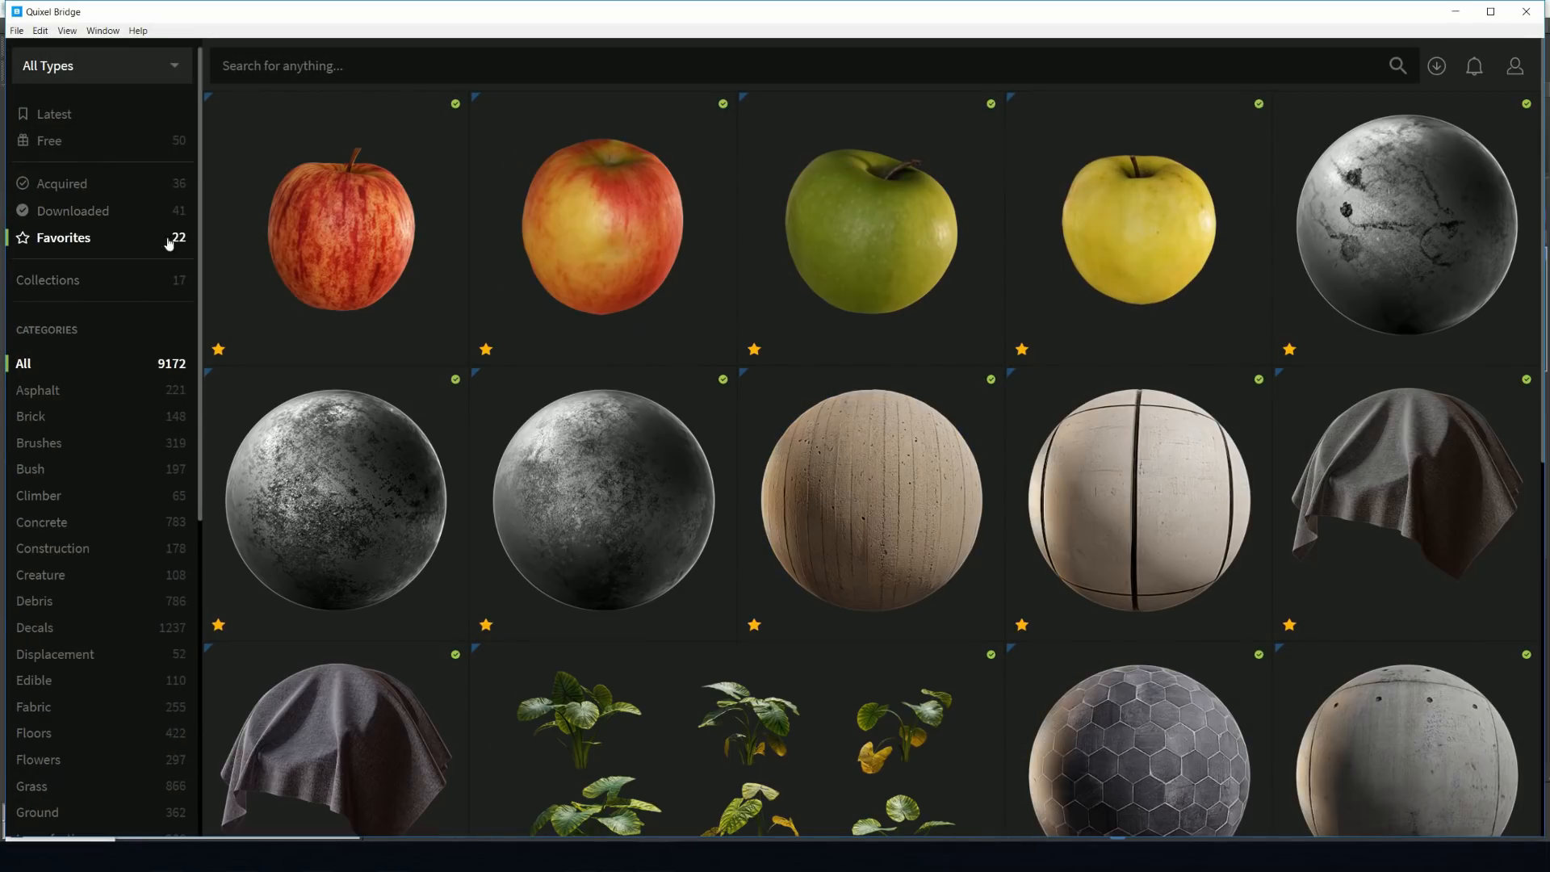
scroll(833, 262, down, 2)
scroll(833, 261, down, 6)
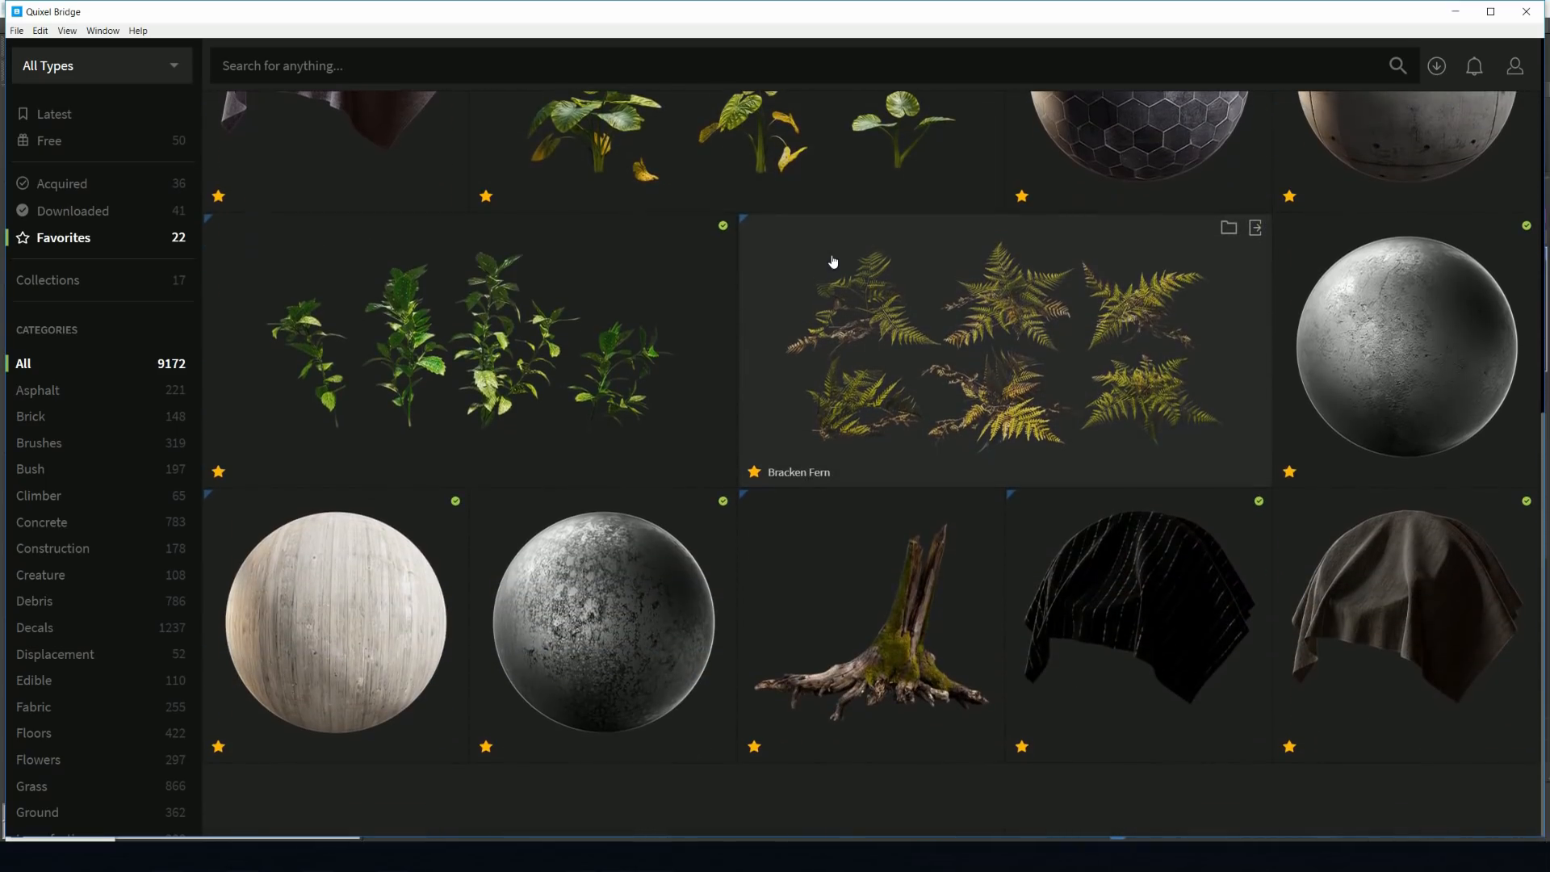
scroll(831, 353, up, 4)
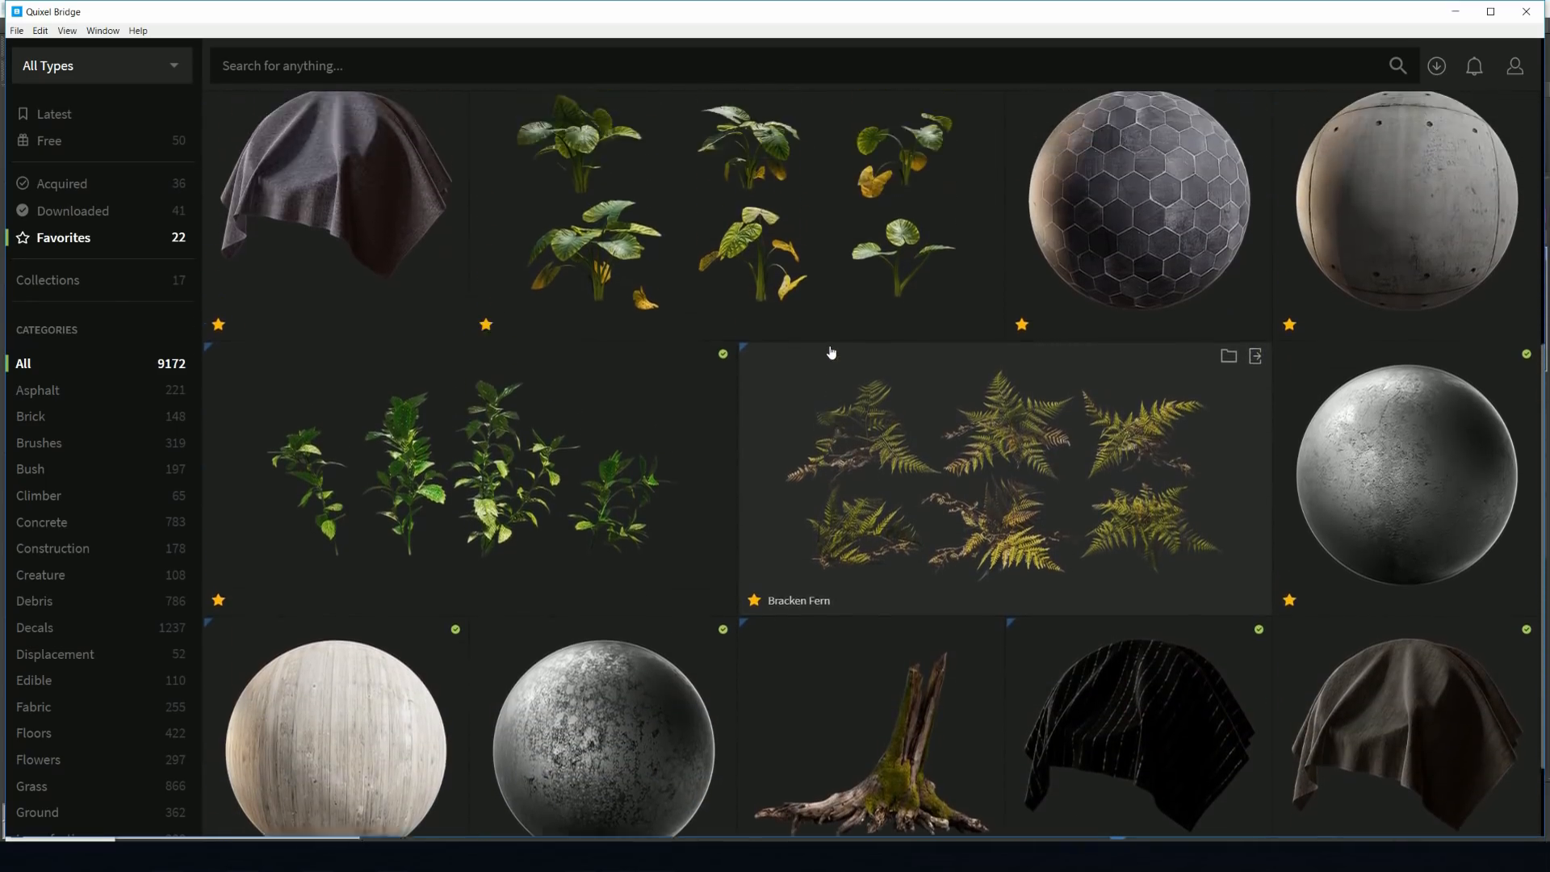
scroll(831, 353, up, 3)
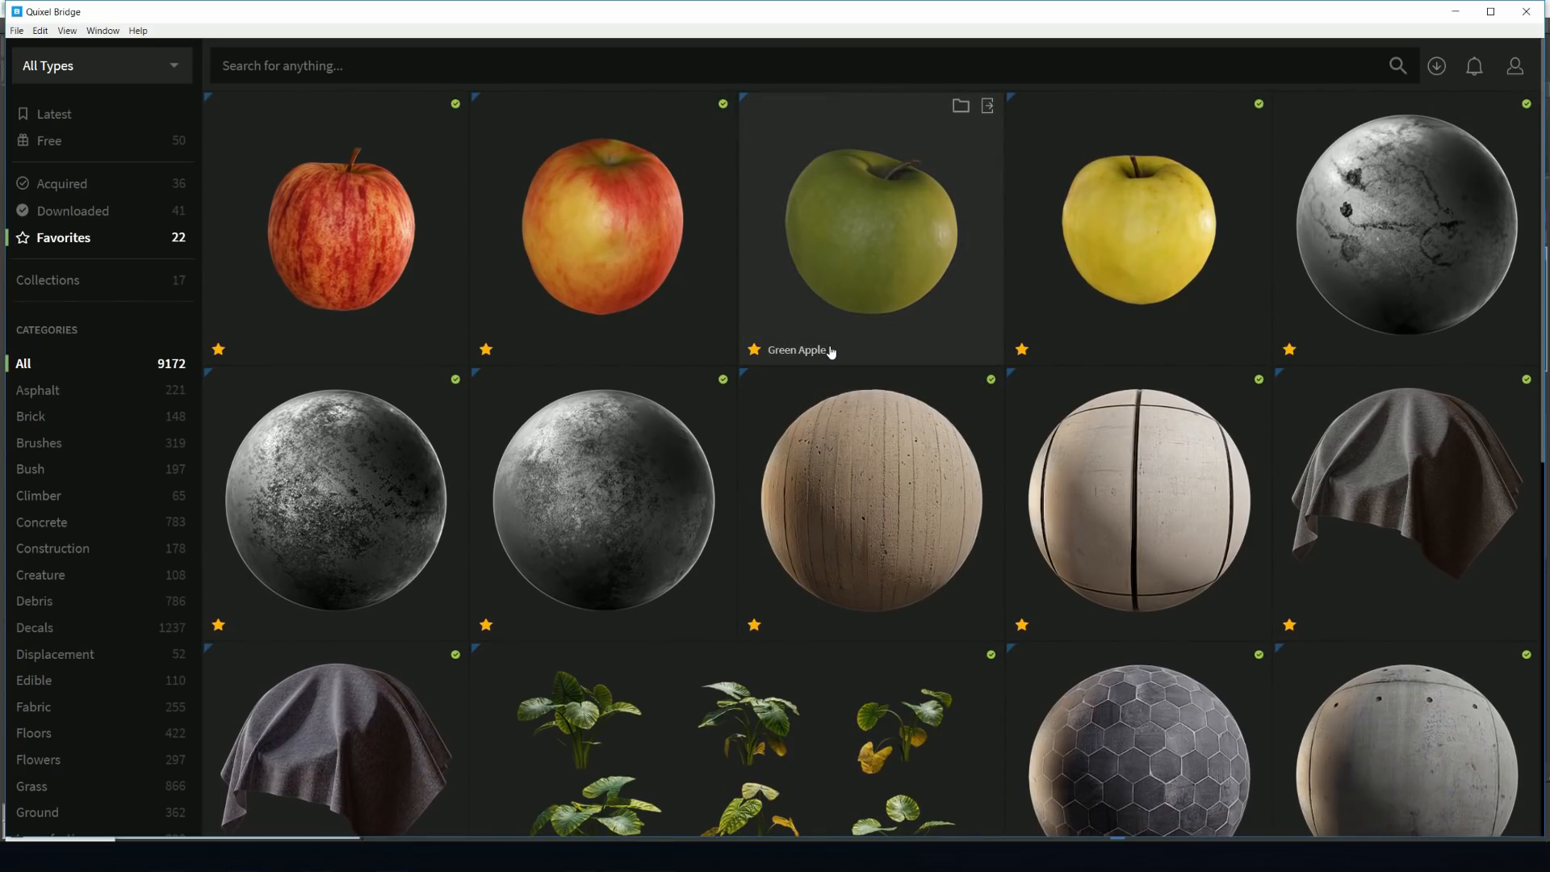
scroll(832, 352, down, 6)
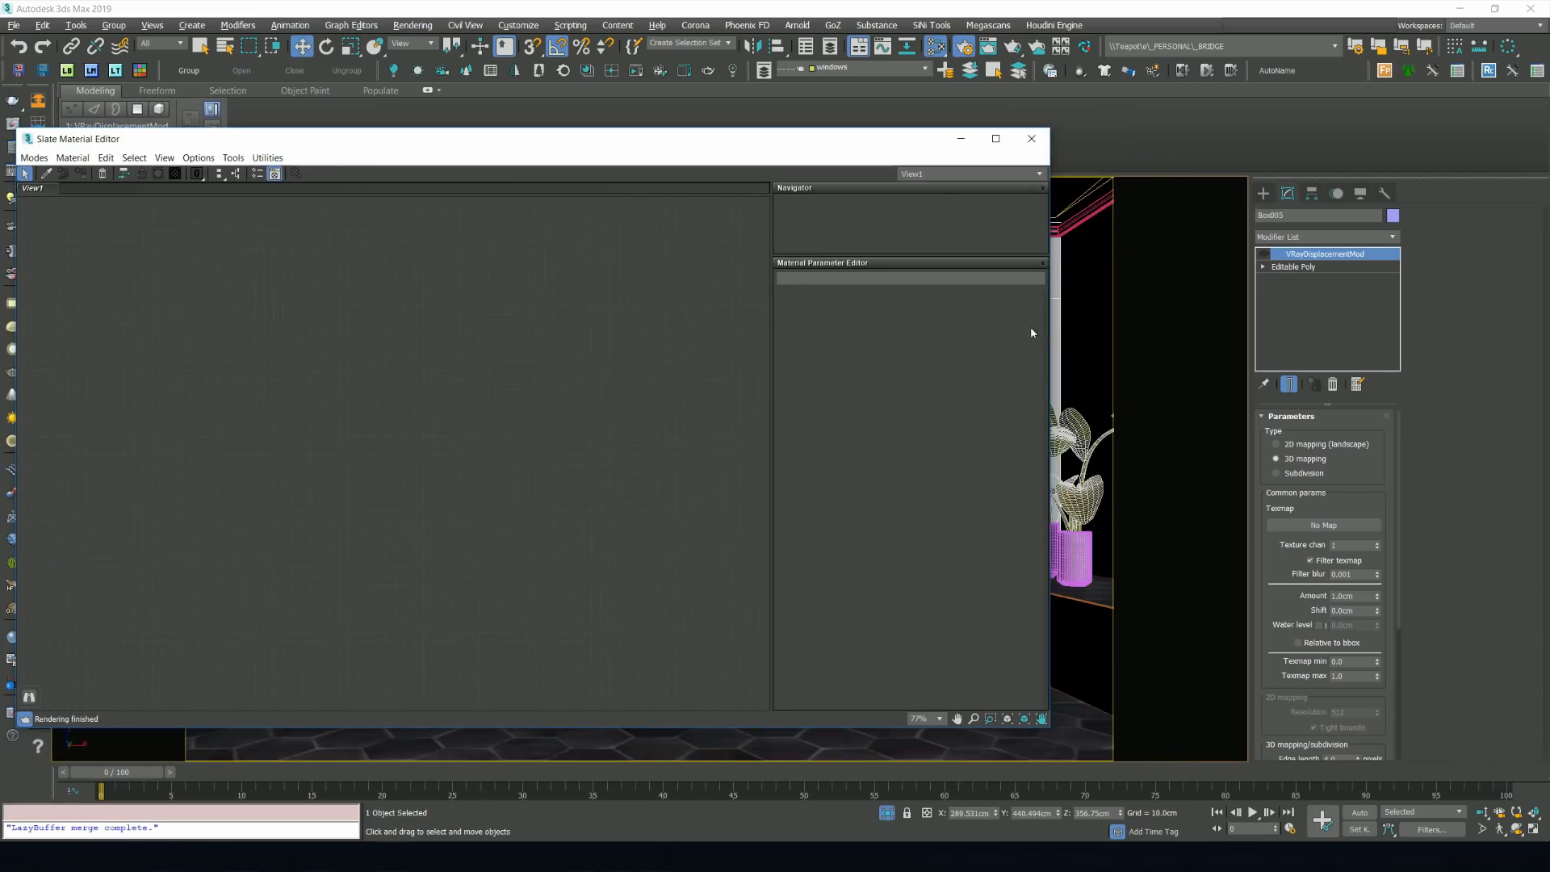
Narrow and reposition the Slate Material Editor and load the wall's concrete material into its node view.
drag(789, 332, 789, 332)
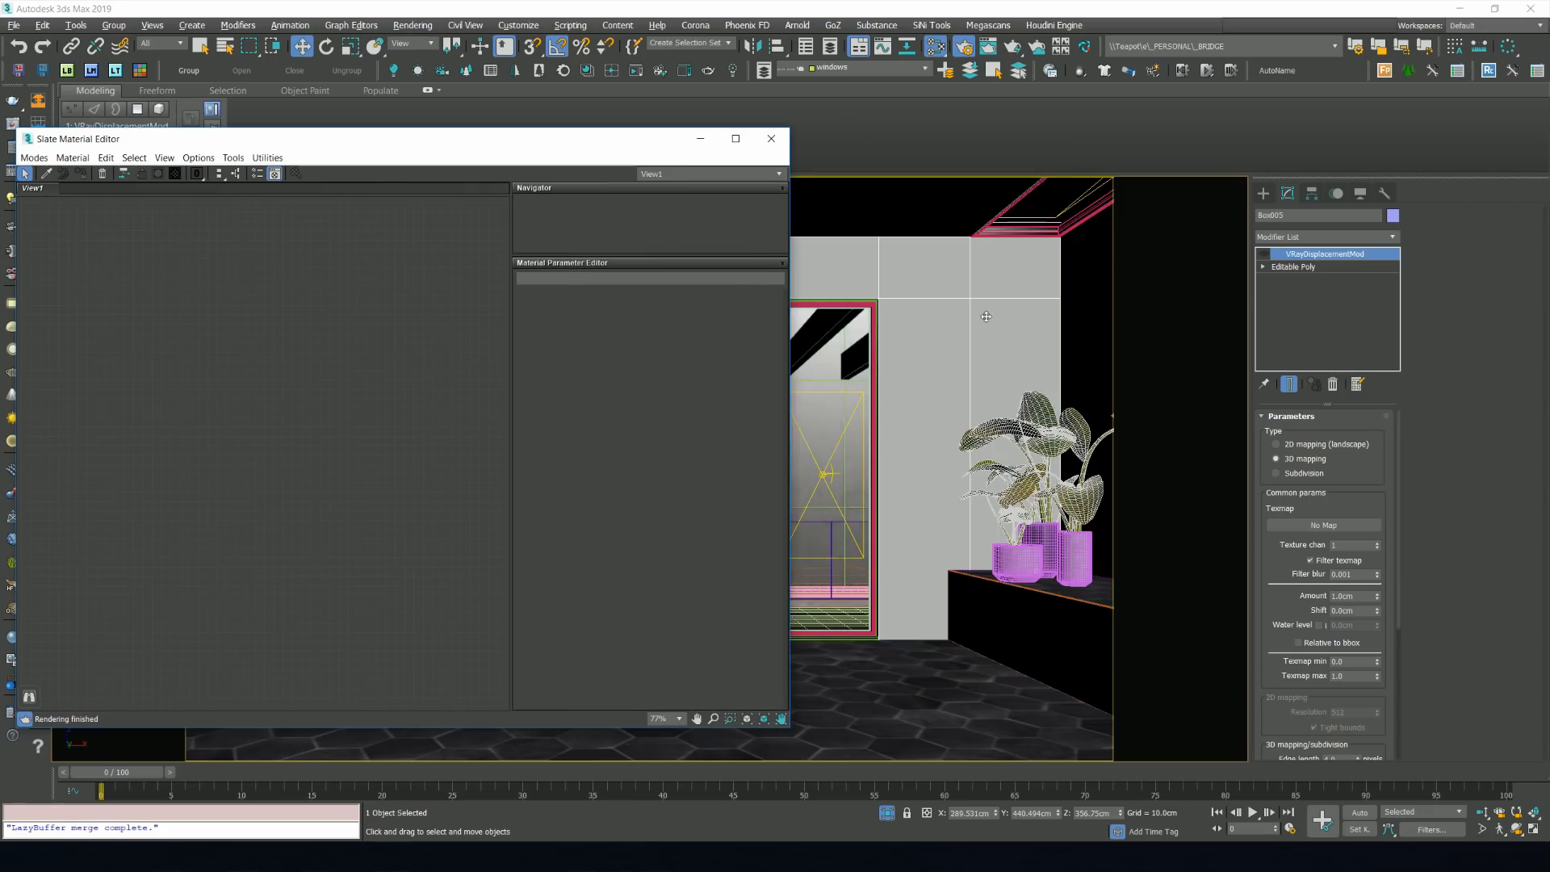
drag(476, 144, 677, 147)
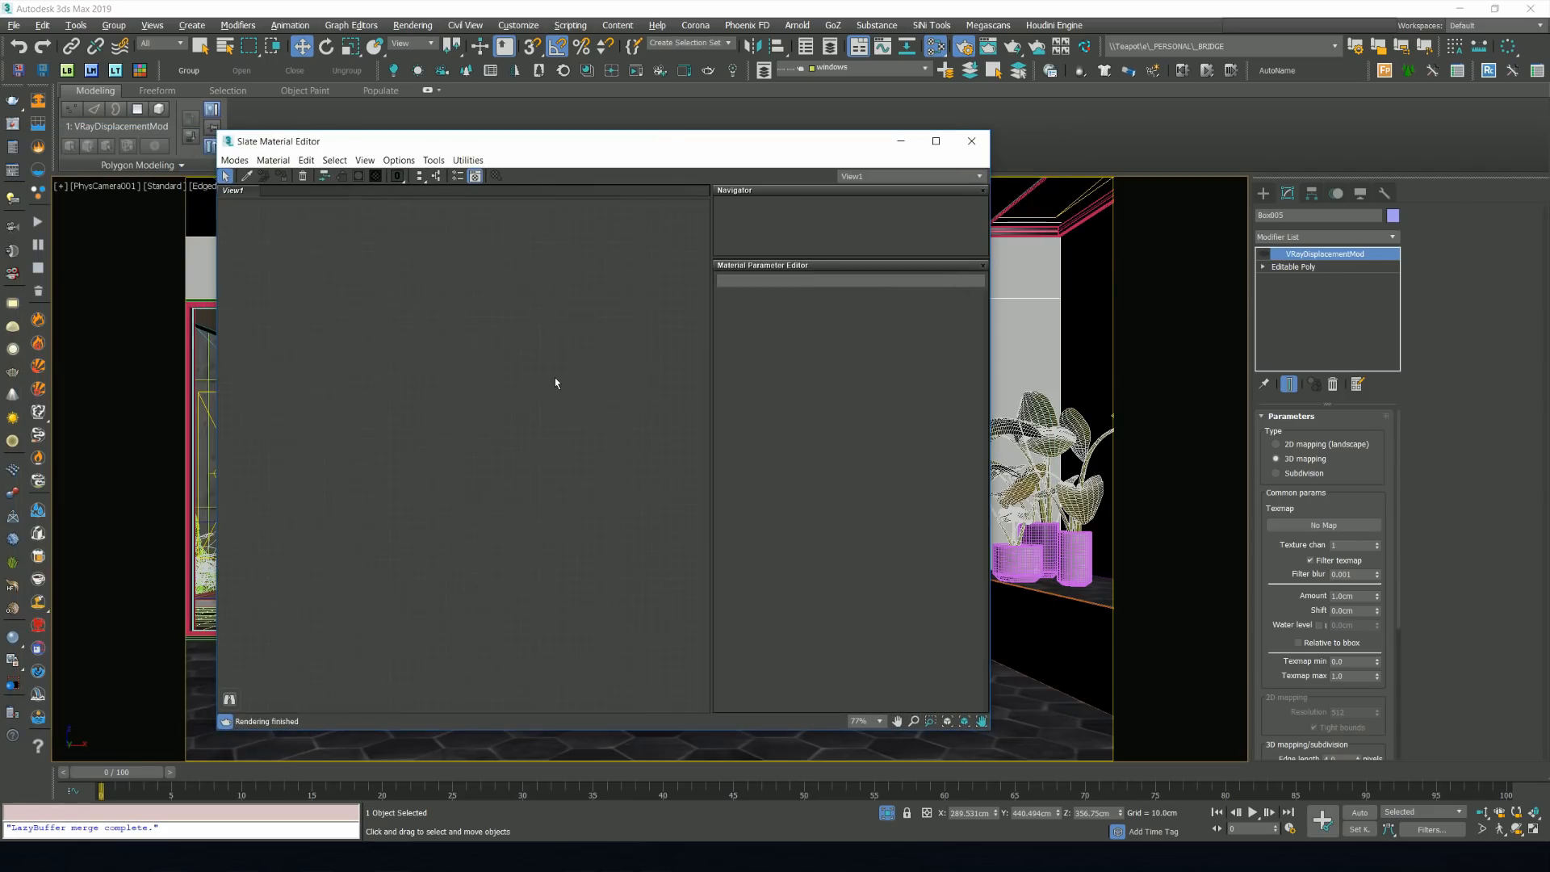
key(g)
middle_drag(565, 394, 575, 380)
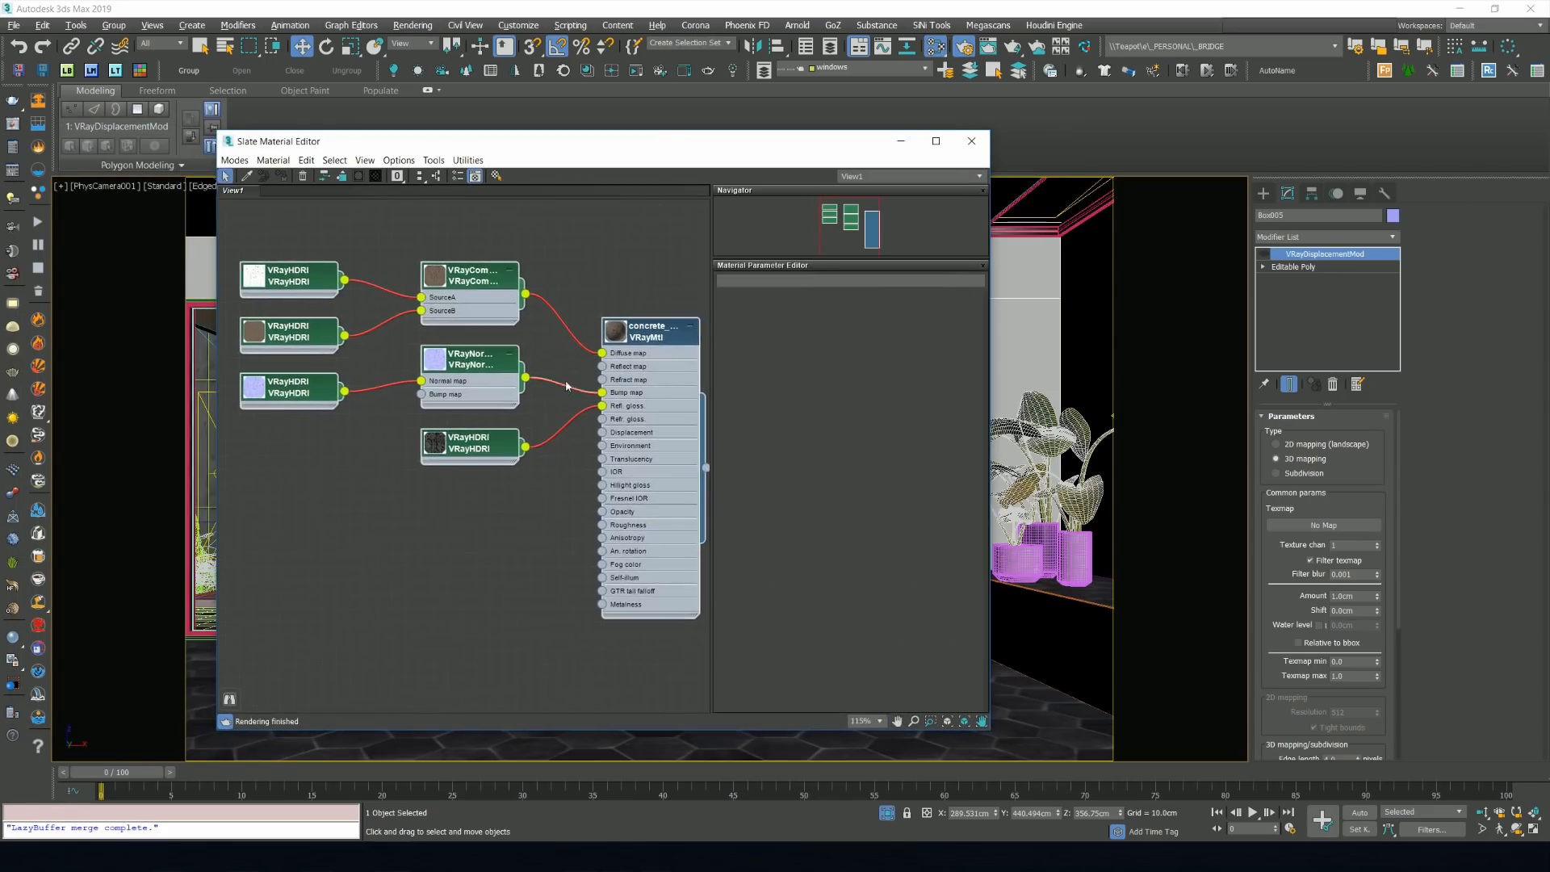
Insert a Color Correction map between the VRayCompTex map and the concrete material's diffuse input.
middle_drag(527, 328, 411, 350)
right_click(461, 271)
mouse_move(492, 294)
mouse_move(670, 293)
click(742, 277)
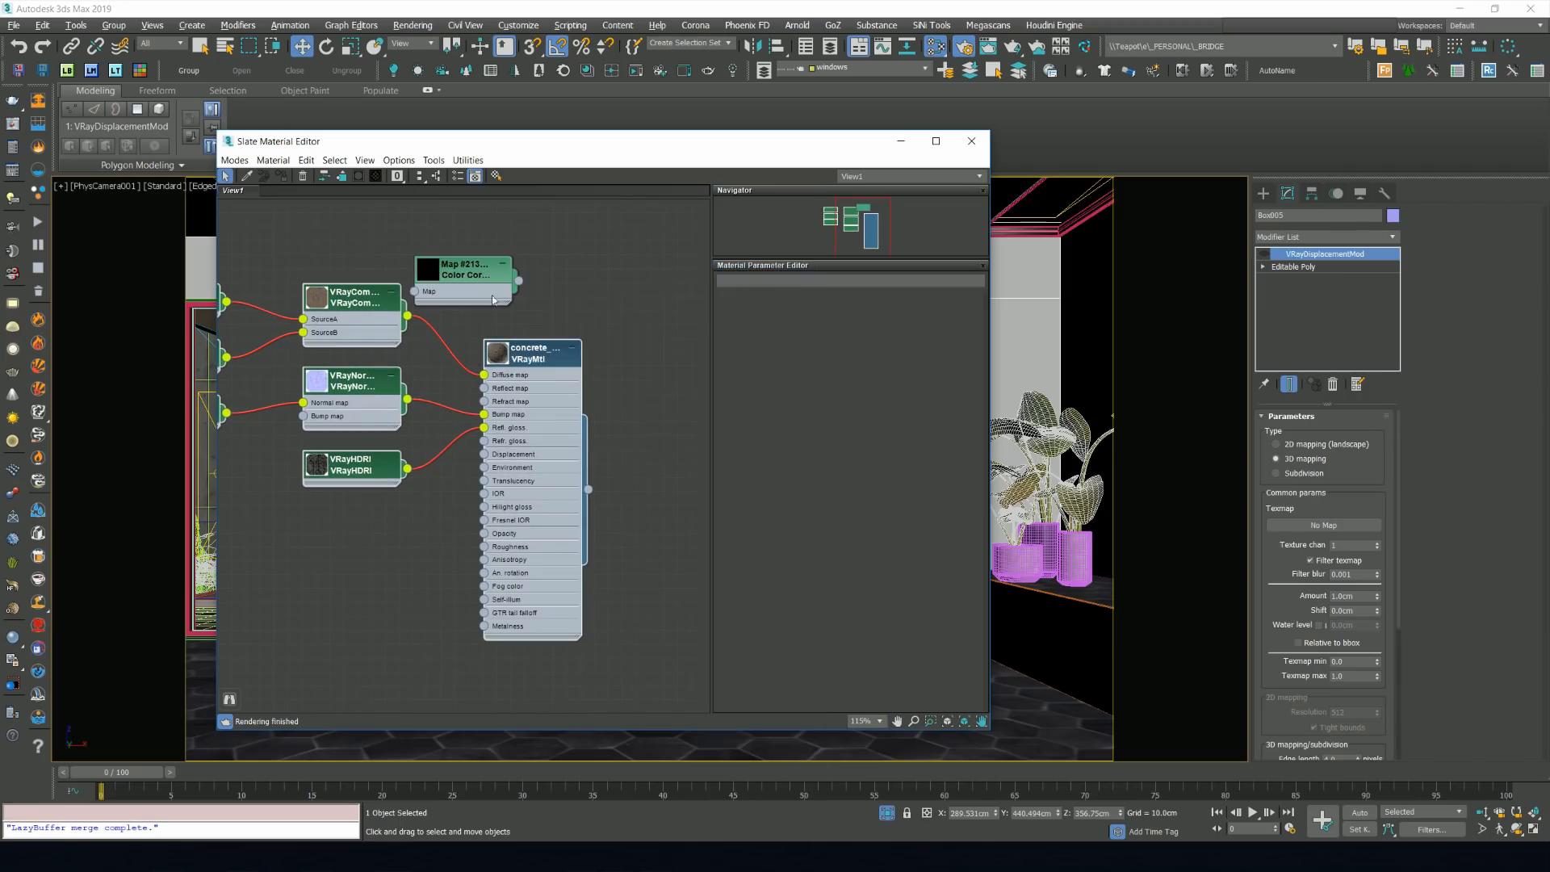
drag(540, 358, 733, 378)
click(566, 340)
drag(491, 273, 560, 286)
drag(435, 343, 484, 305)
drag(588, 295, 680, 403)
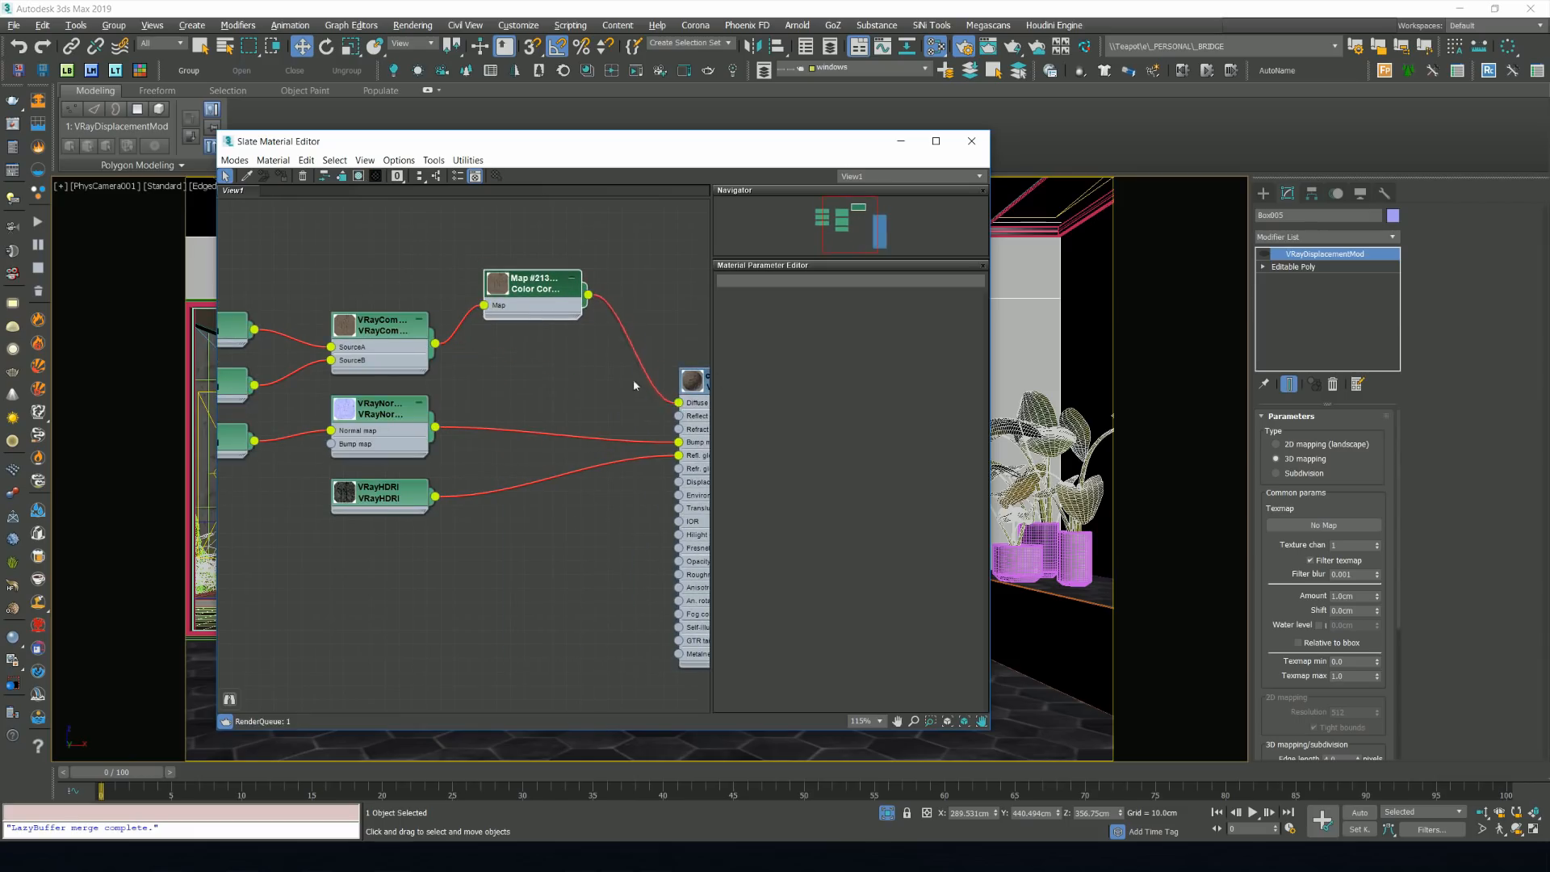
Set the Color Correction map's saturation to -100 and enlarge the concrete material's preview.
double_click(547, 284)
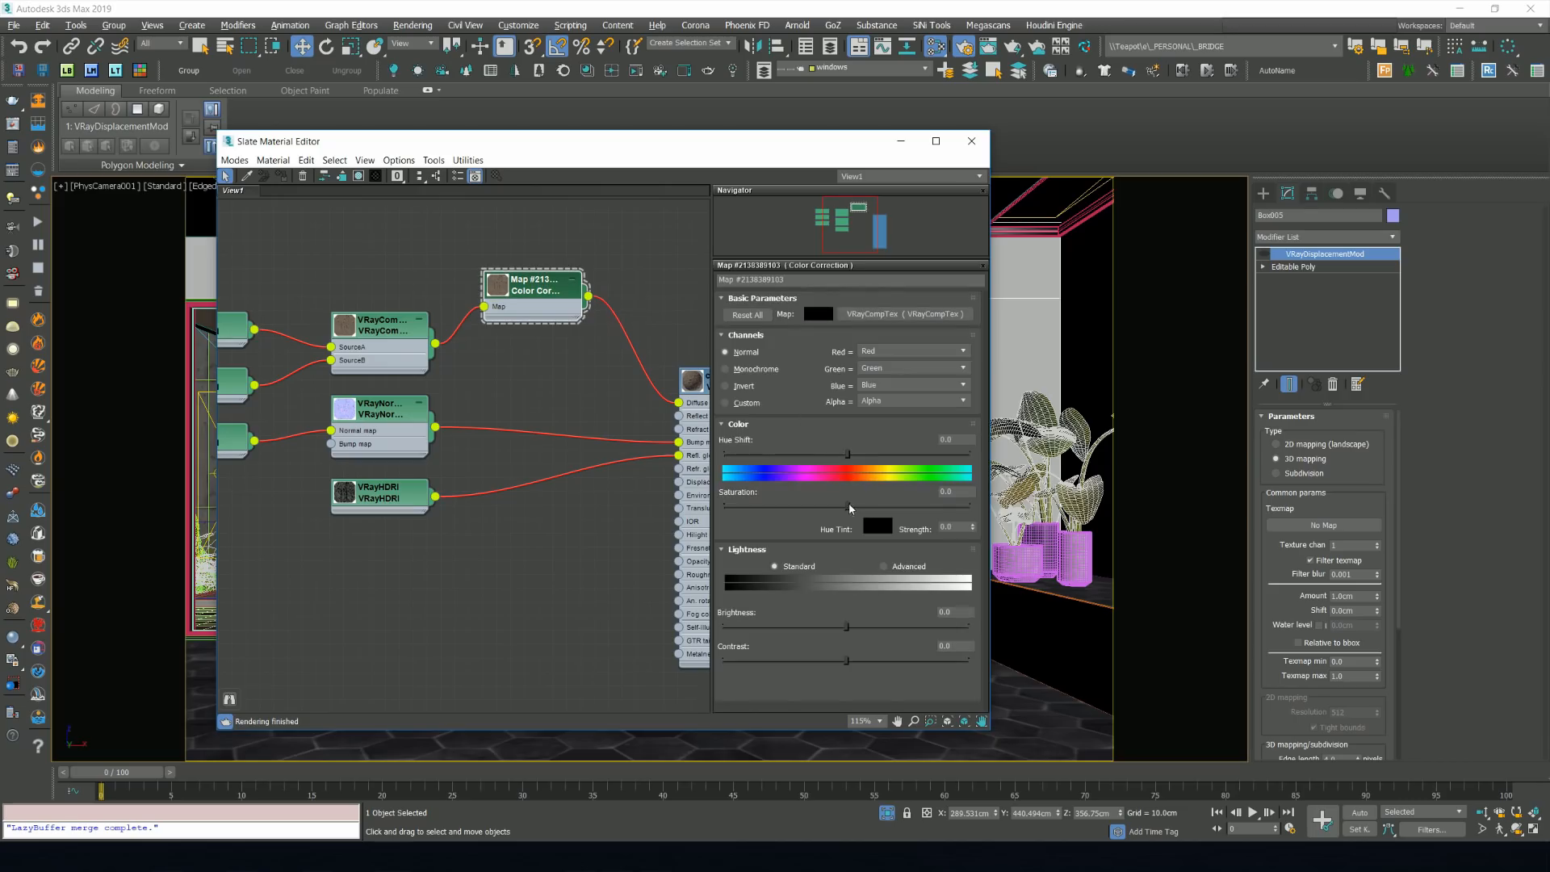
drag(852, 508, 633, 508)
middle_drag(633, 509, 467, 501)
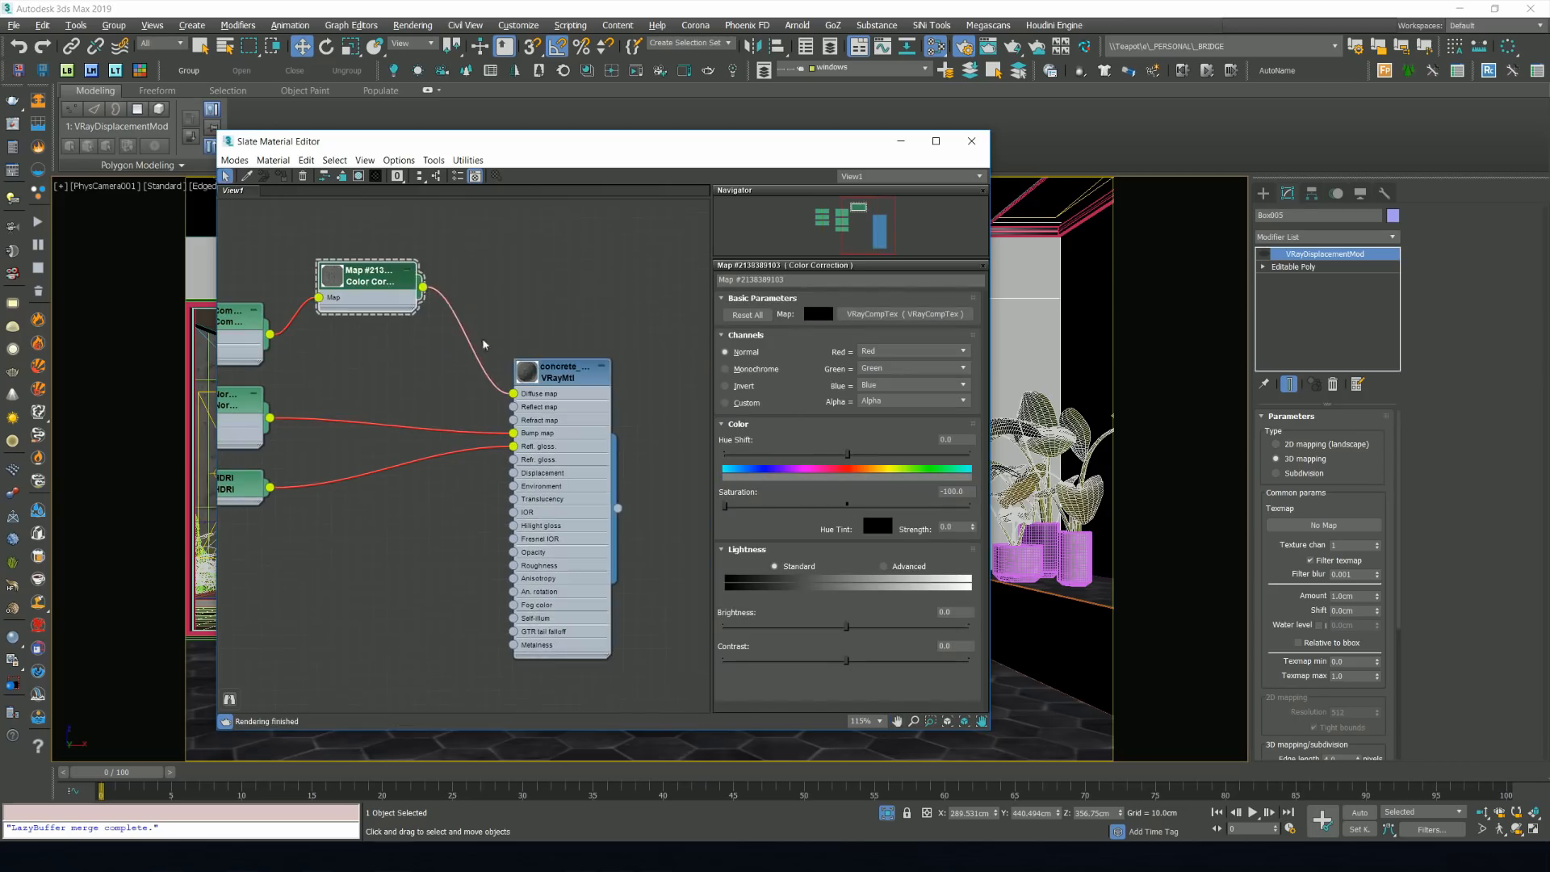
click(525, 373)
middle_drag(525, 376, 507, 350)
Examine the concrete wall in the rendered interior in the V-Ray frame buffer, then minimize it.
drag(561, 146, 710, 146)
click(1082, 165)
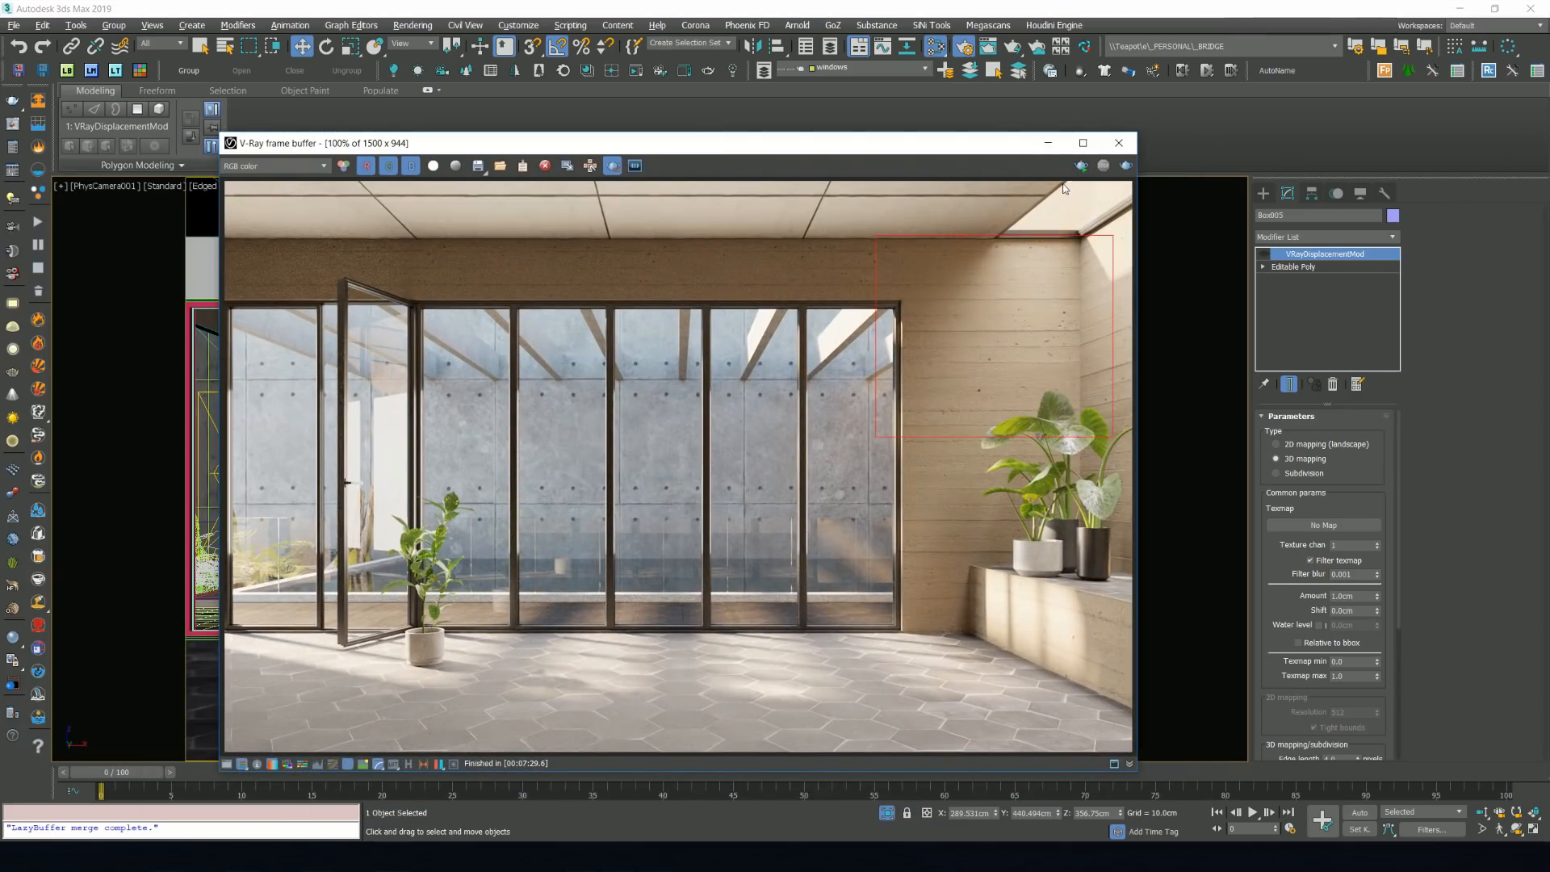
click(1048, 143)
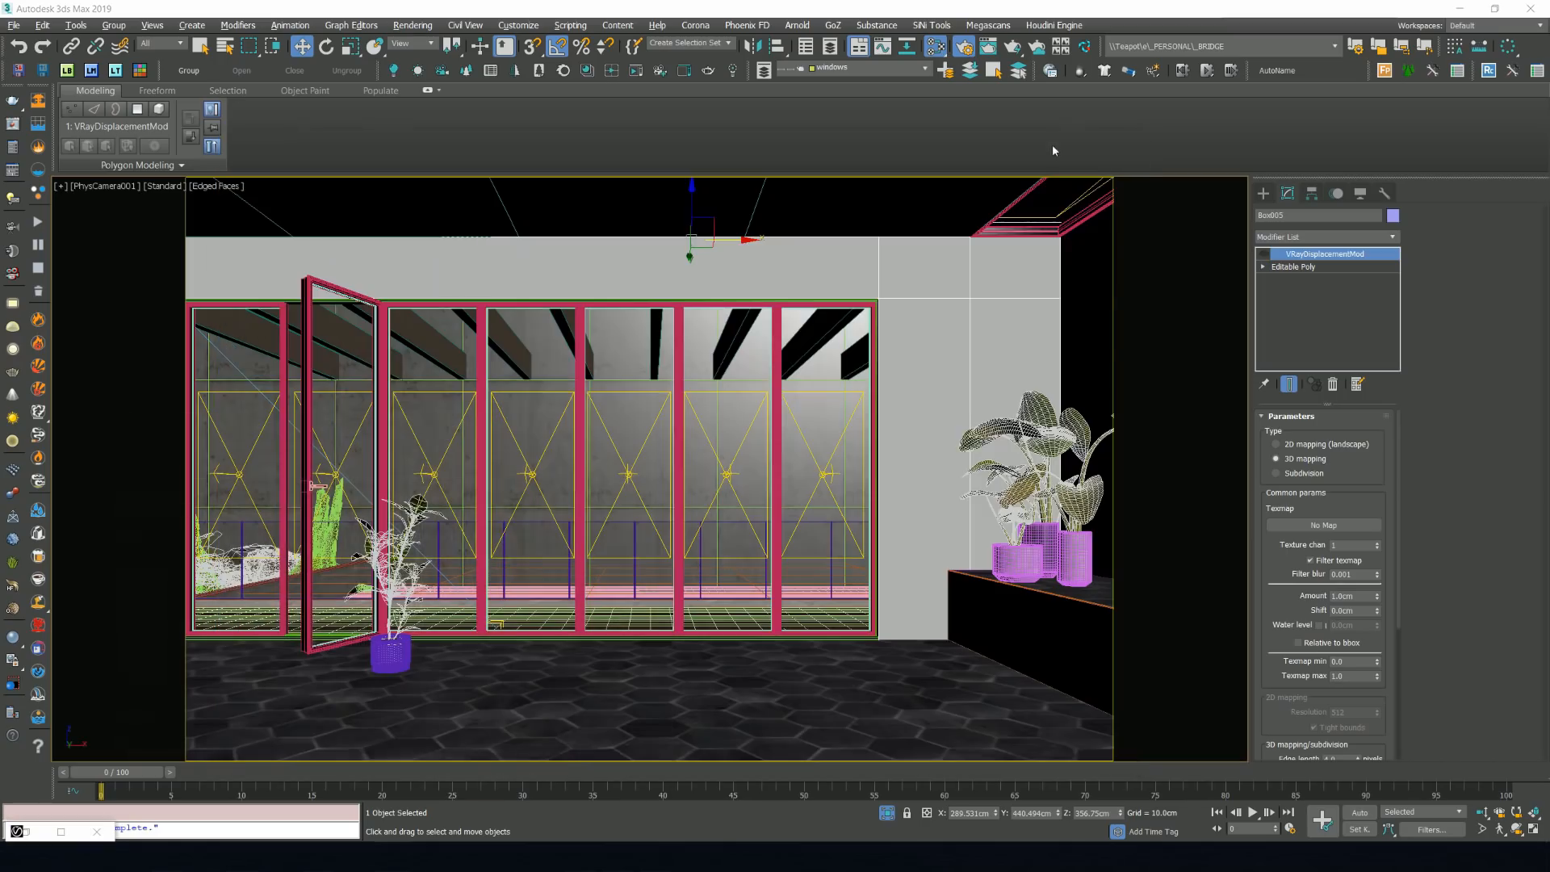
Add a UVW Map modifier to the window wall above its displacement modifier and try the alignment axes.
click(1362, 236)
key(u)
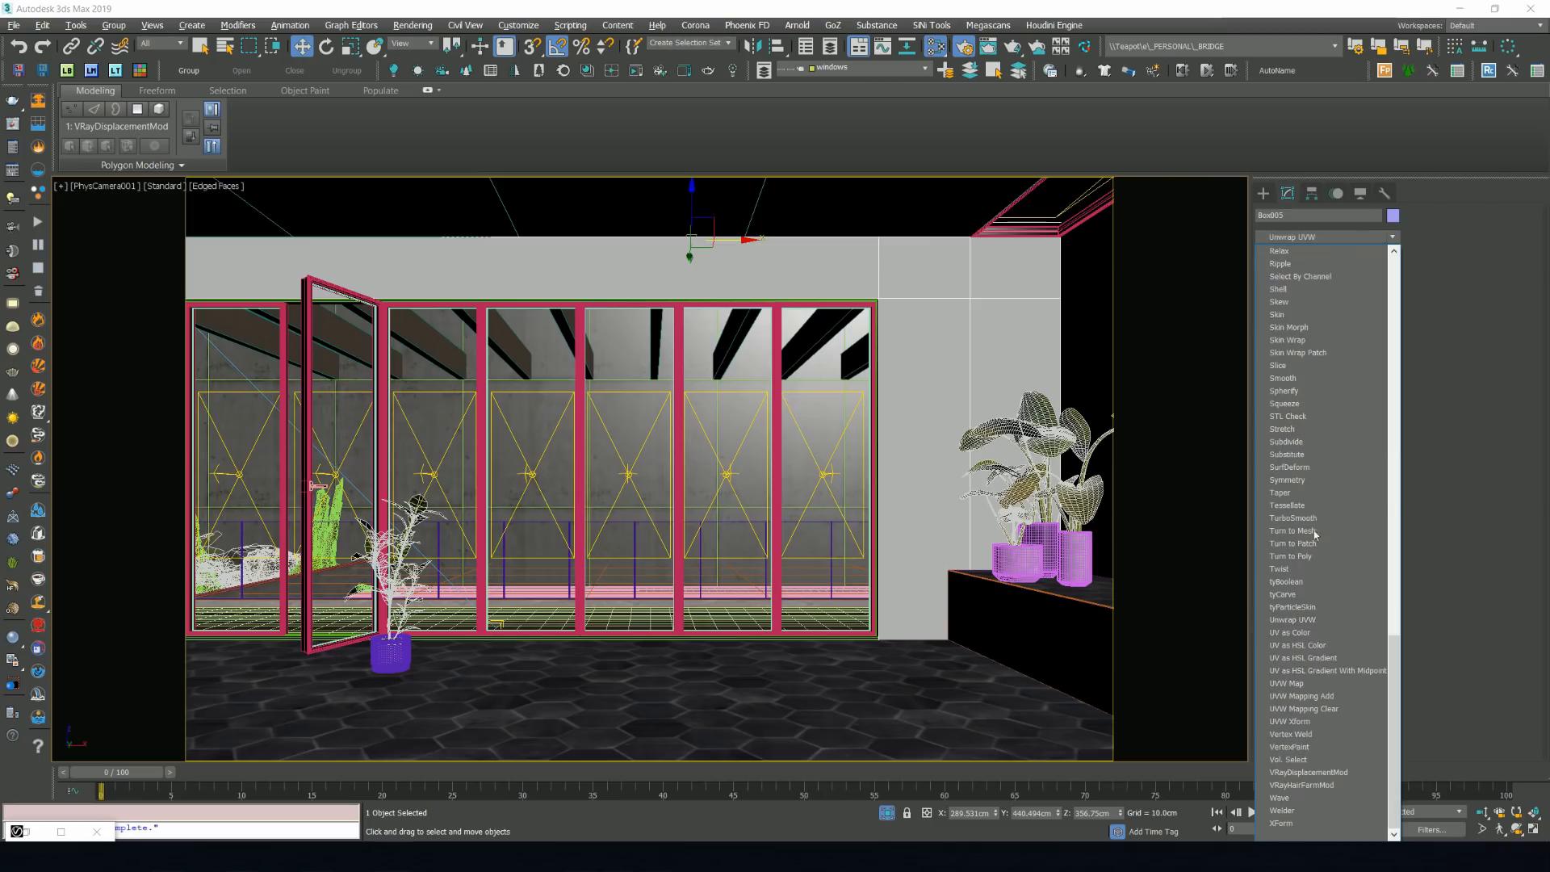
click(1302, 685)
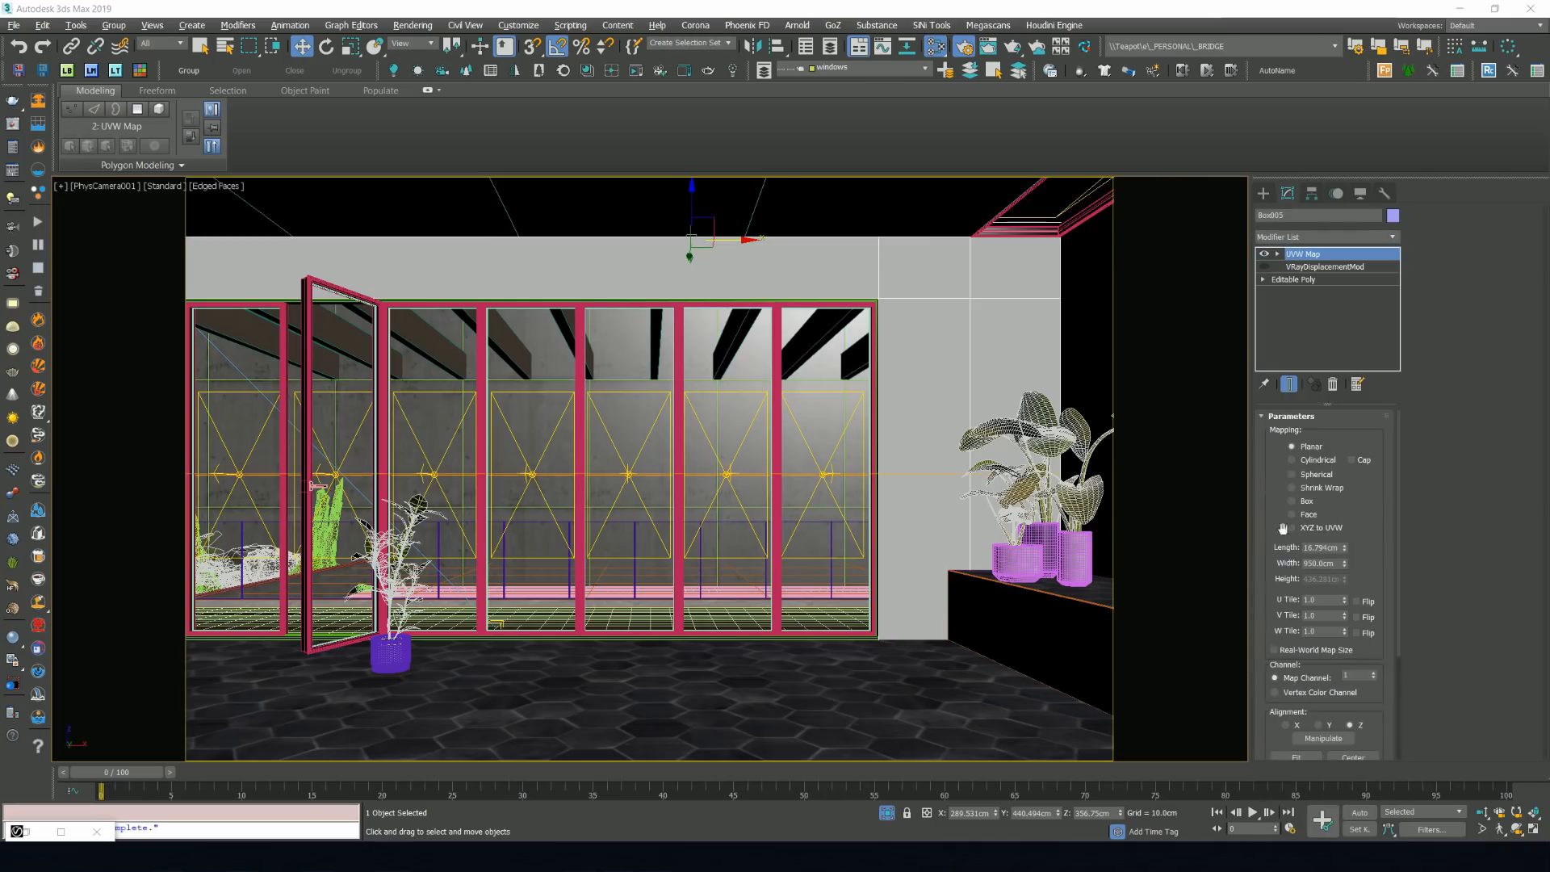
click(1318, 725)
click(1296, 726)
click(1361, 725)
Set the wall's planar mapping to 800 cm length and 800 cm width and align it to the Y axis.
double_click(1317, 547)
text(800)
key(Return)
key(Tab)
text(800)
key(Return)
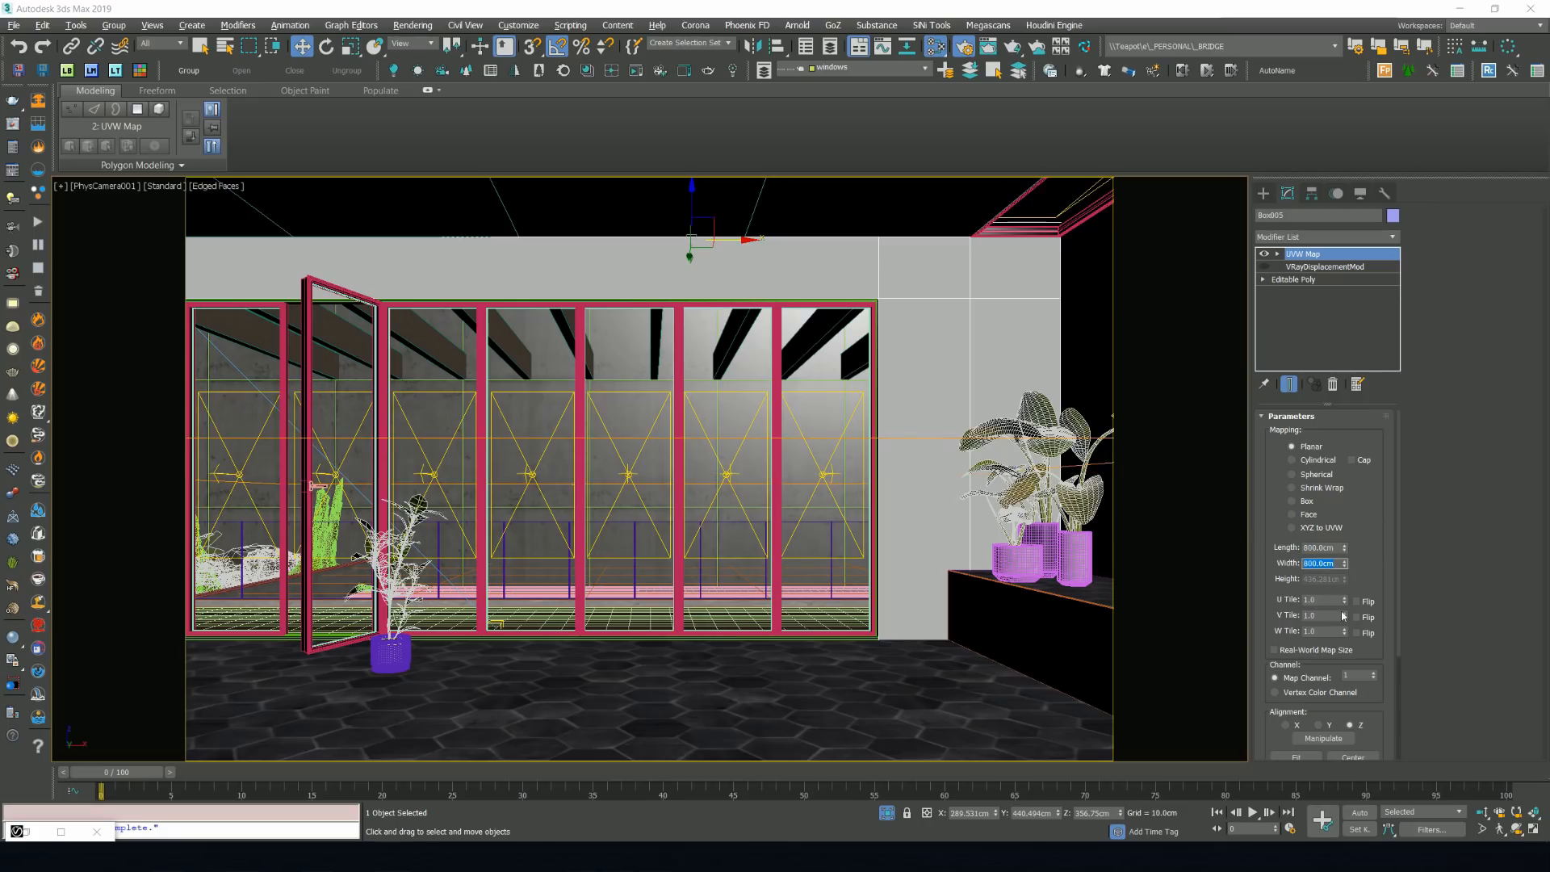
click(1319, 725)
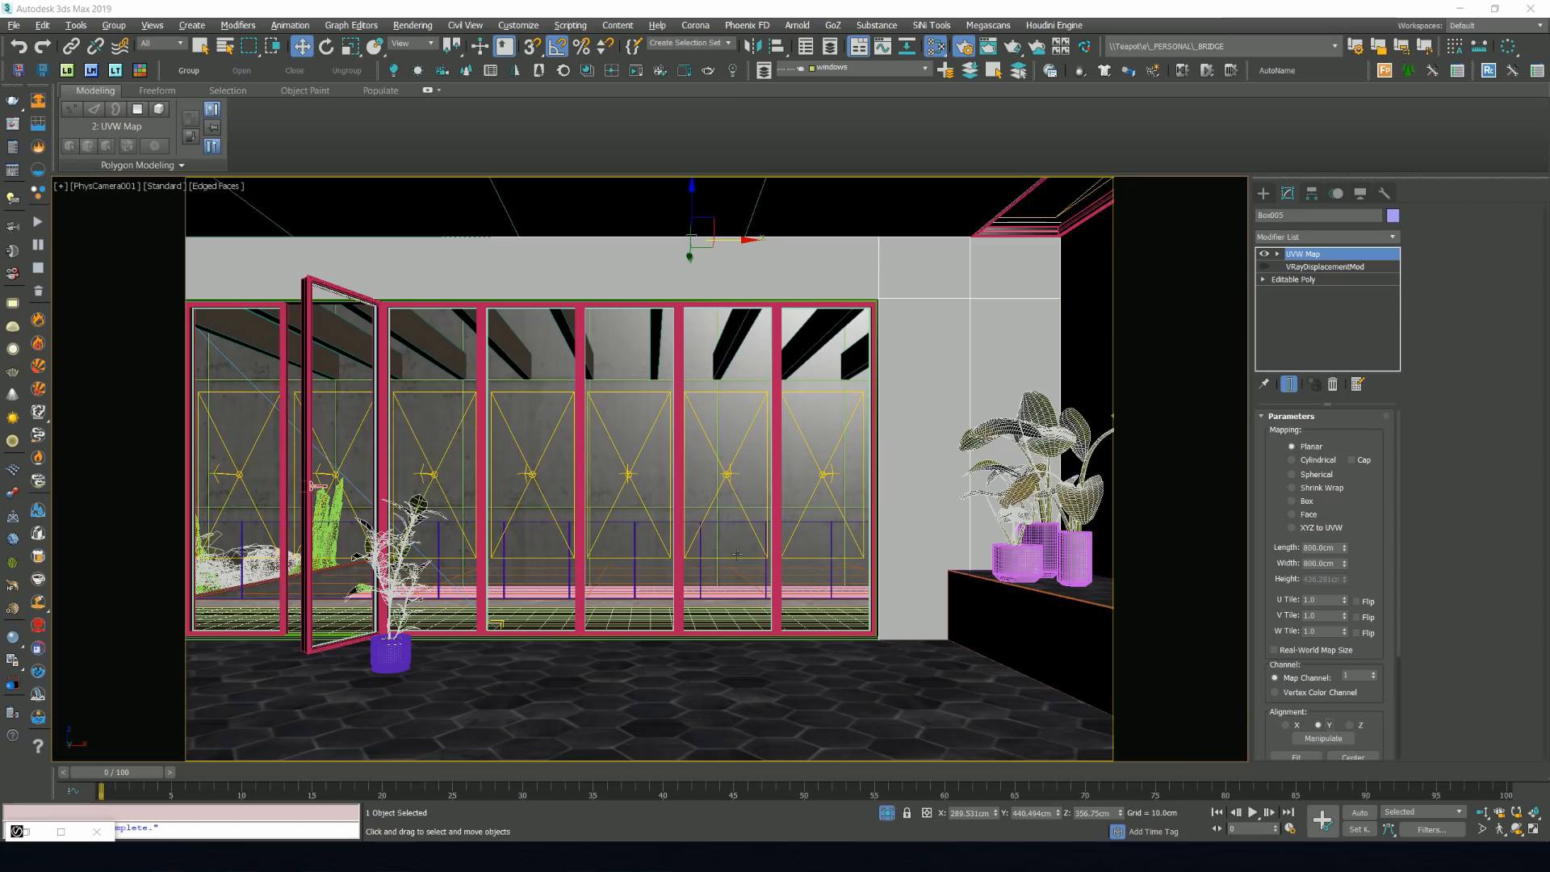
key(F3)
key(f)
scroll(737, 557, down, 6)
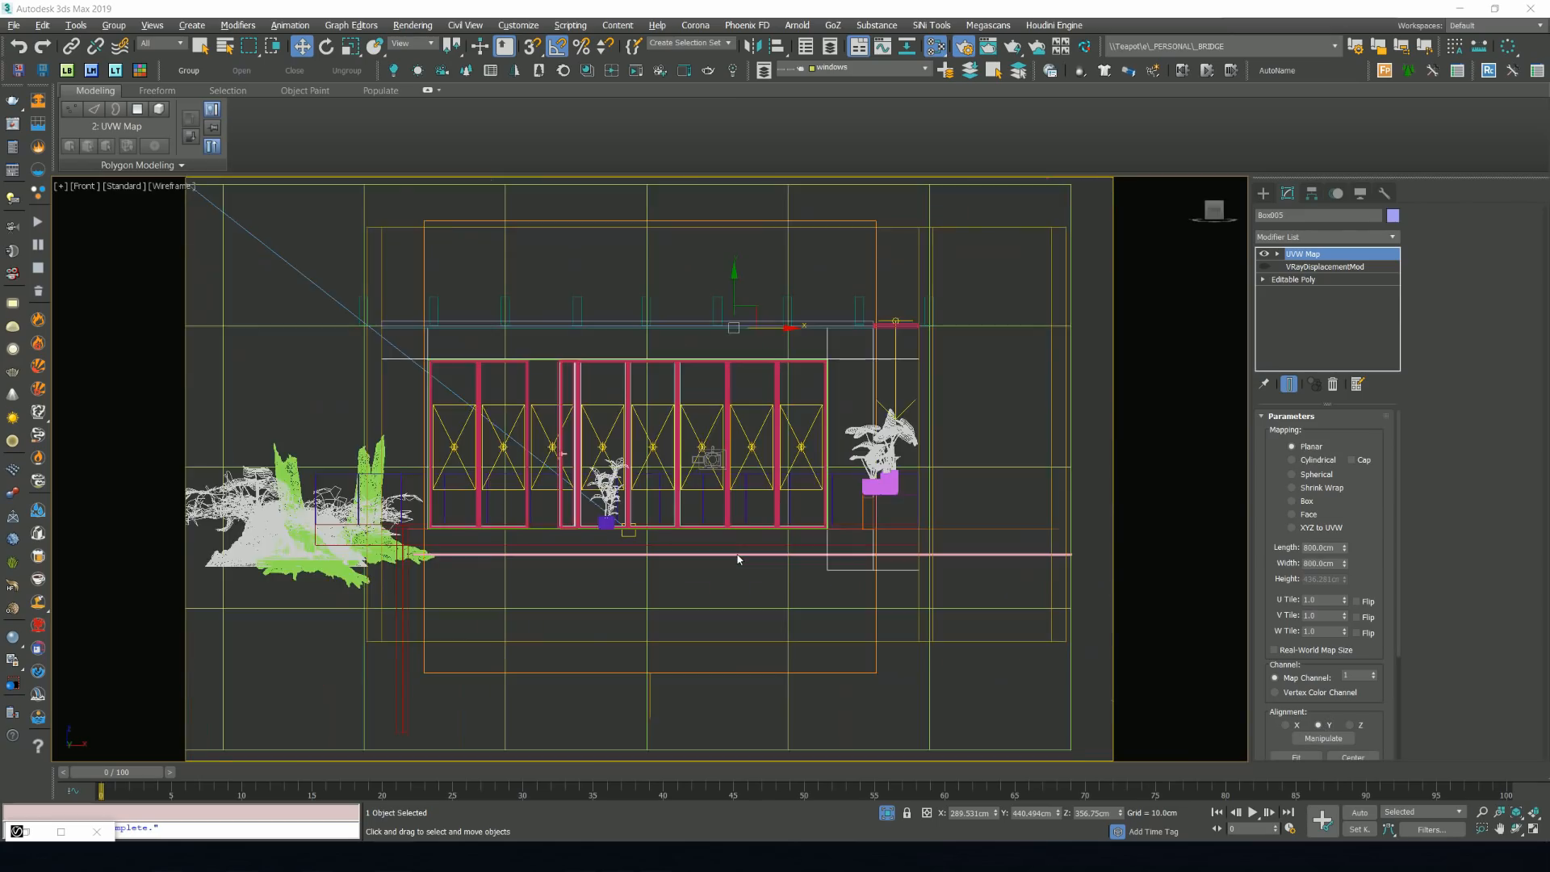
mouse_move(737, 558)
alt+middle_down()
mouse_move(757, 563)
mouse_move(736, 557)
alt+middle_up()
key(c)
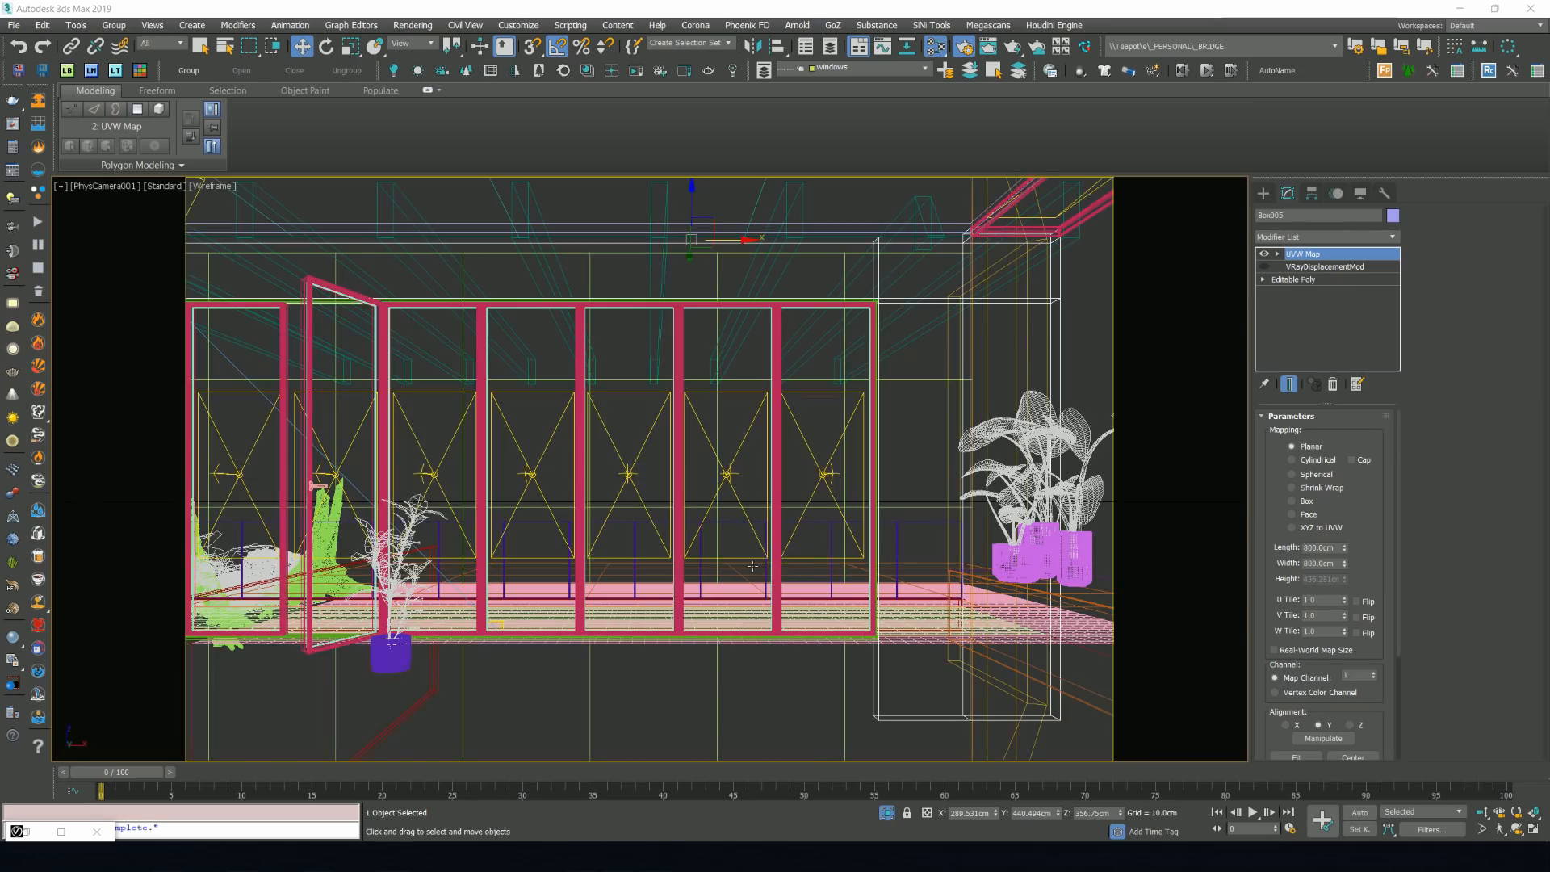
key(F3)
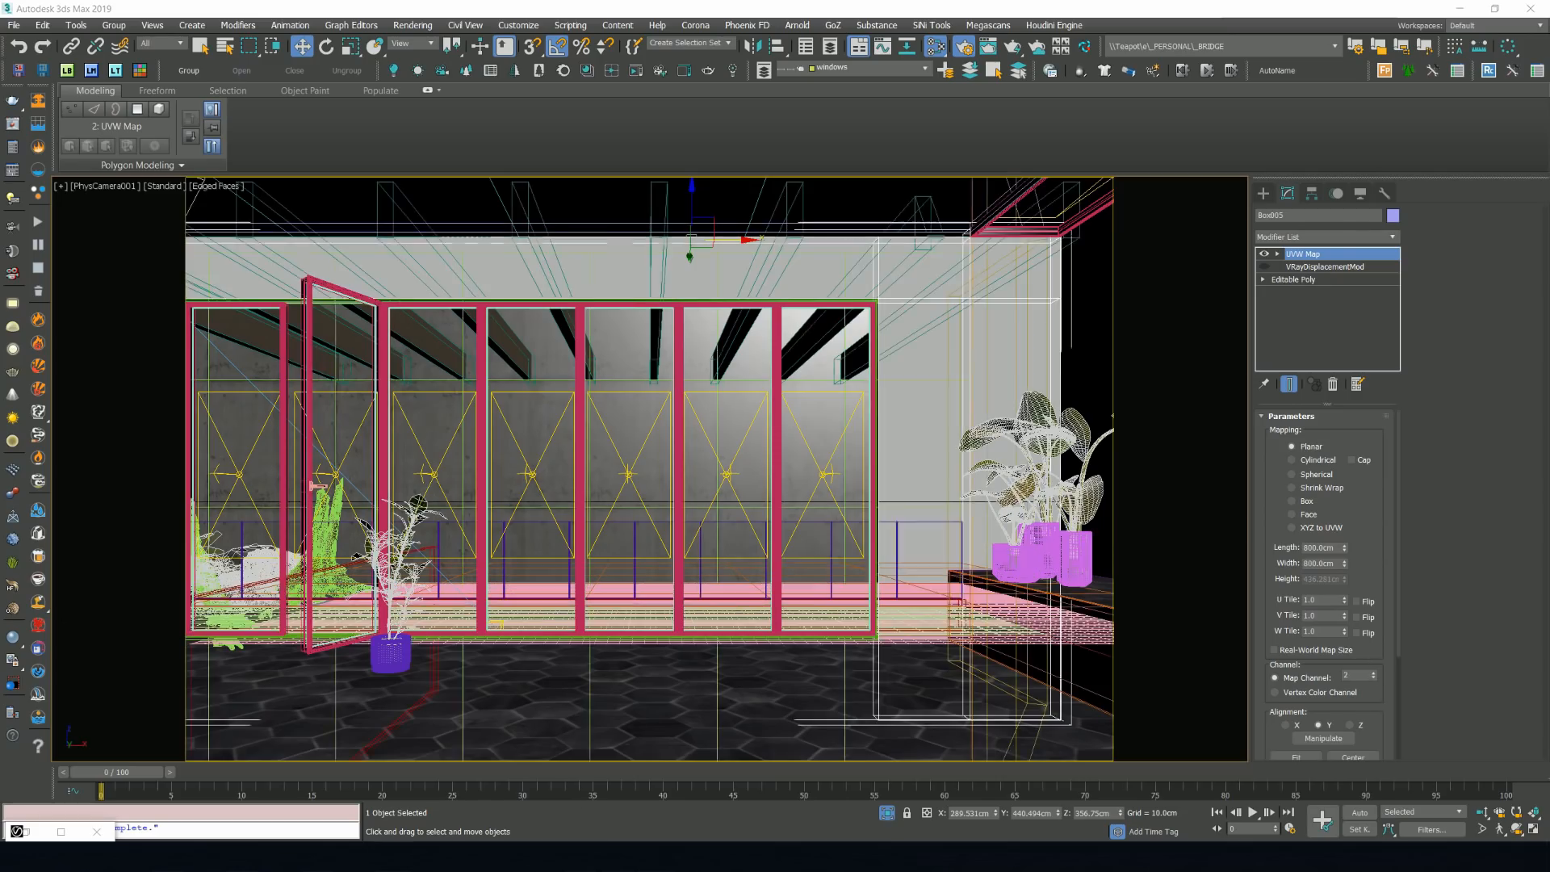
Open the download folder of the Concrete imperfection from Quixel Bridge and move it clear of the scene.
click(517, 855)
mouse_move(358, 590)
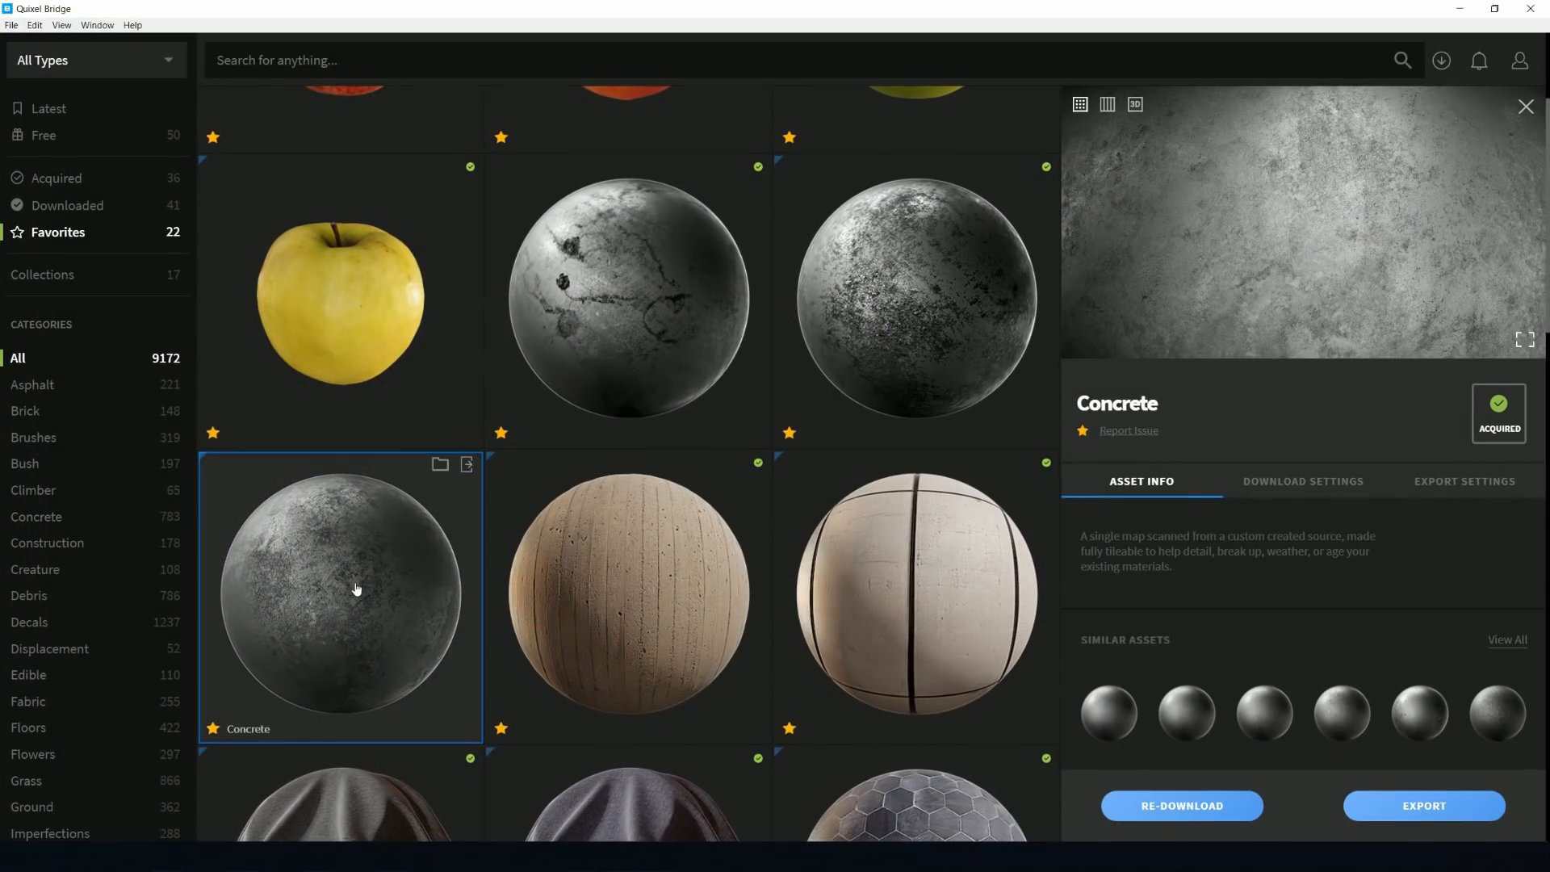
click(439, 475)
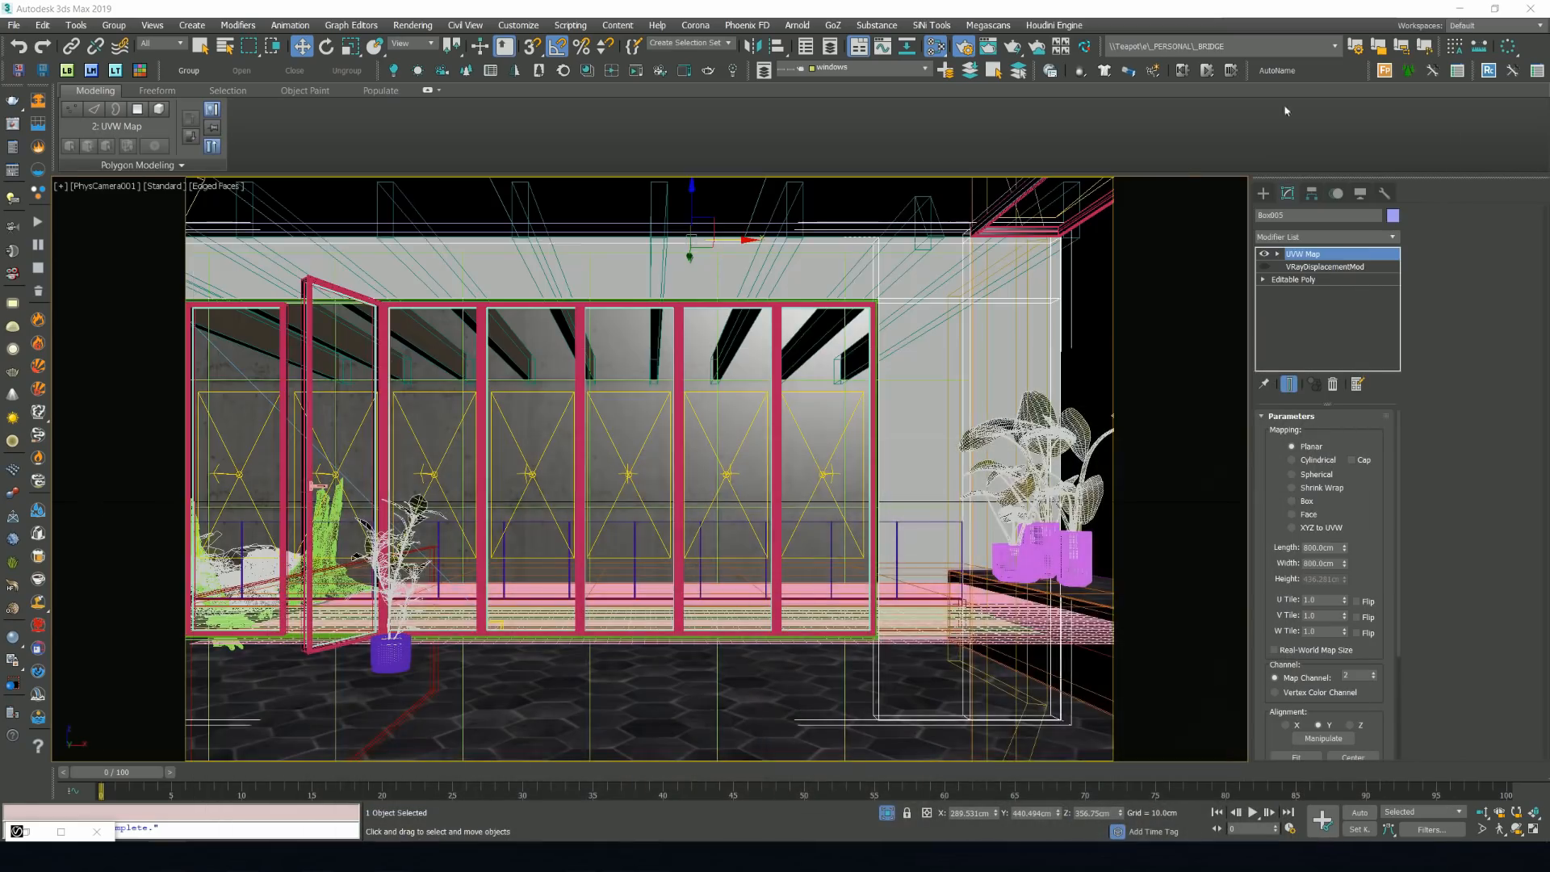
click(1459, 8)
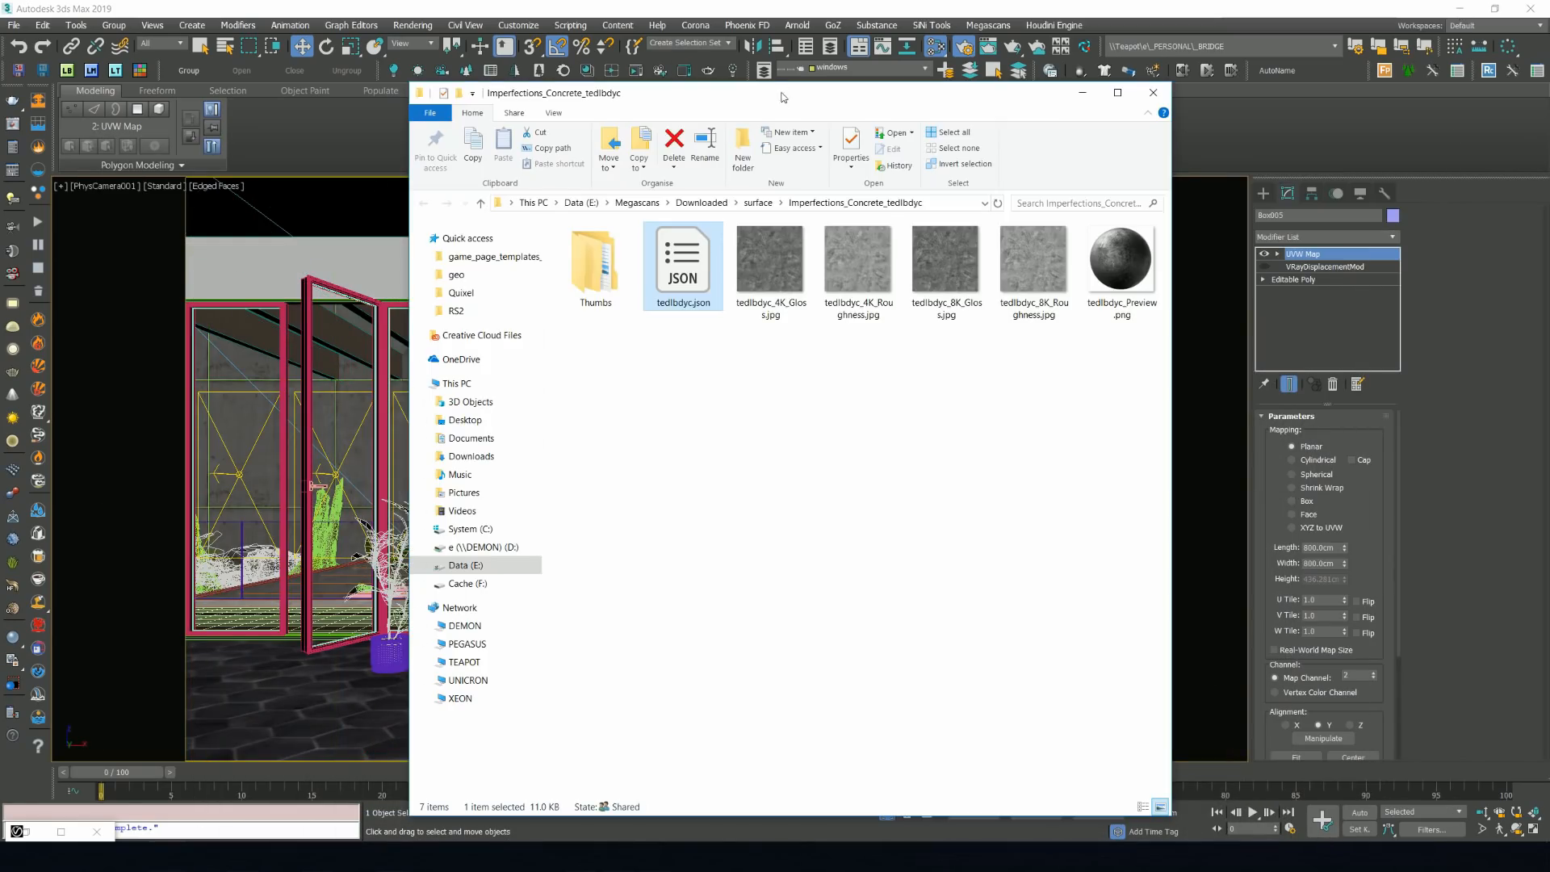
drag(781, 97, 1097, 65)
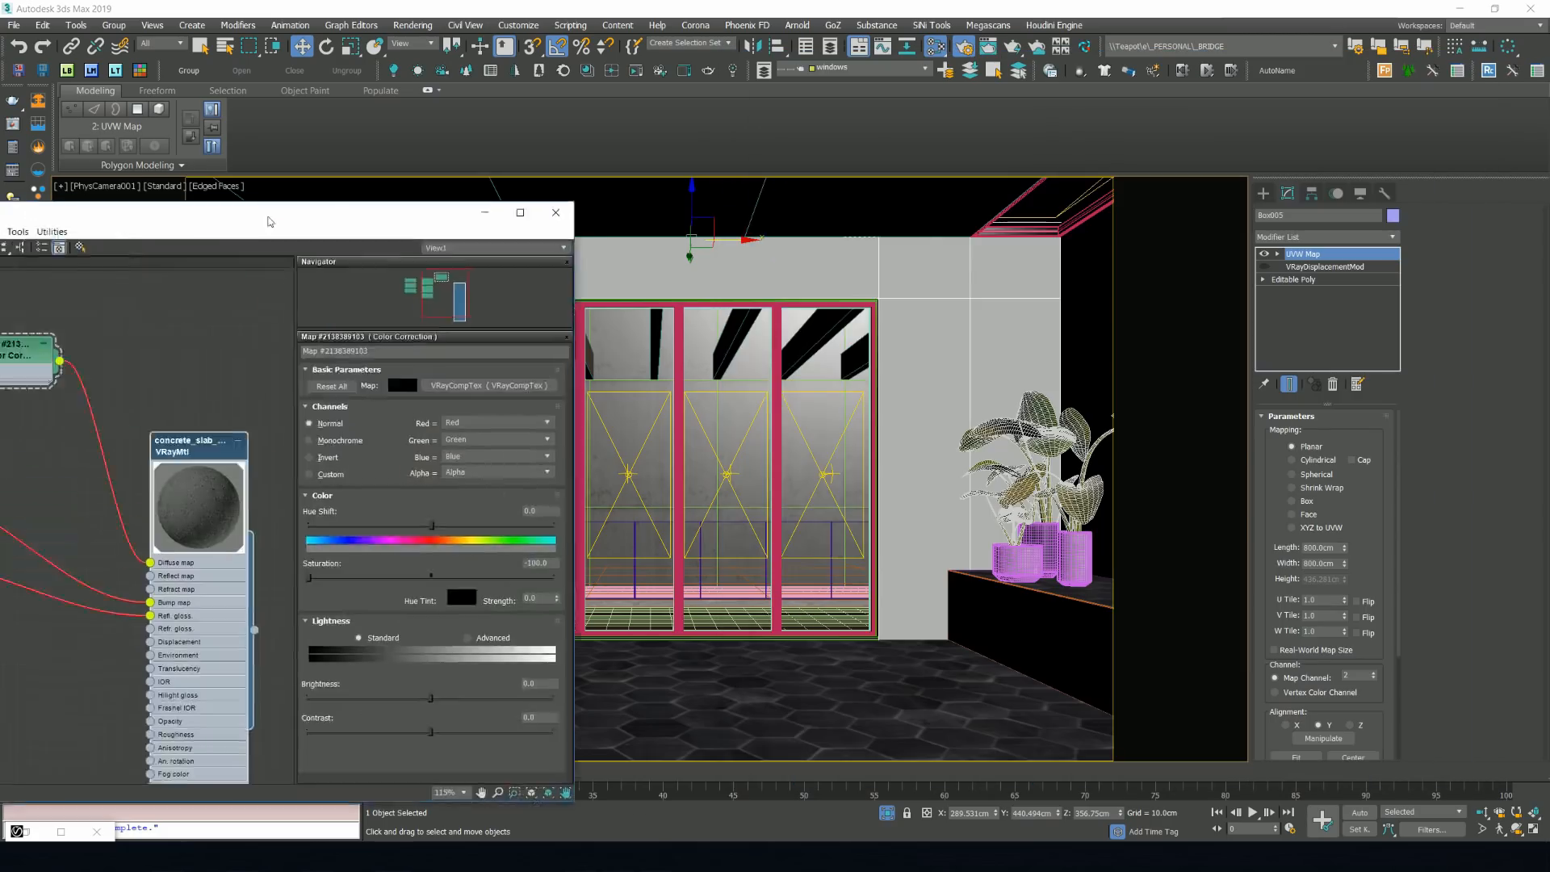
Bring tedlbdyc_8K_Roughness.jpg into the Slate Material Editor as a bitmap and close the file folder.
drag(464, 223, 628, 178)
key(alt+Tab)
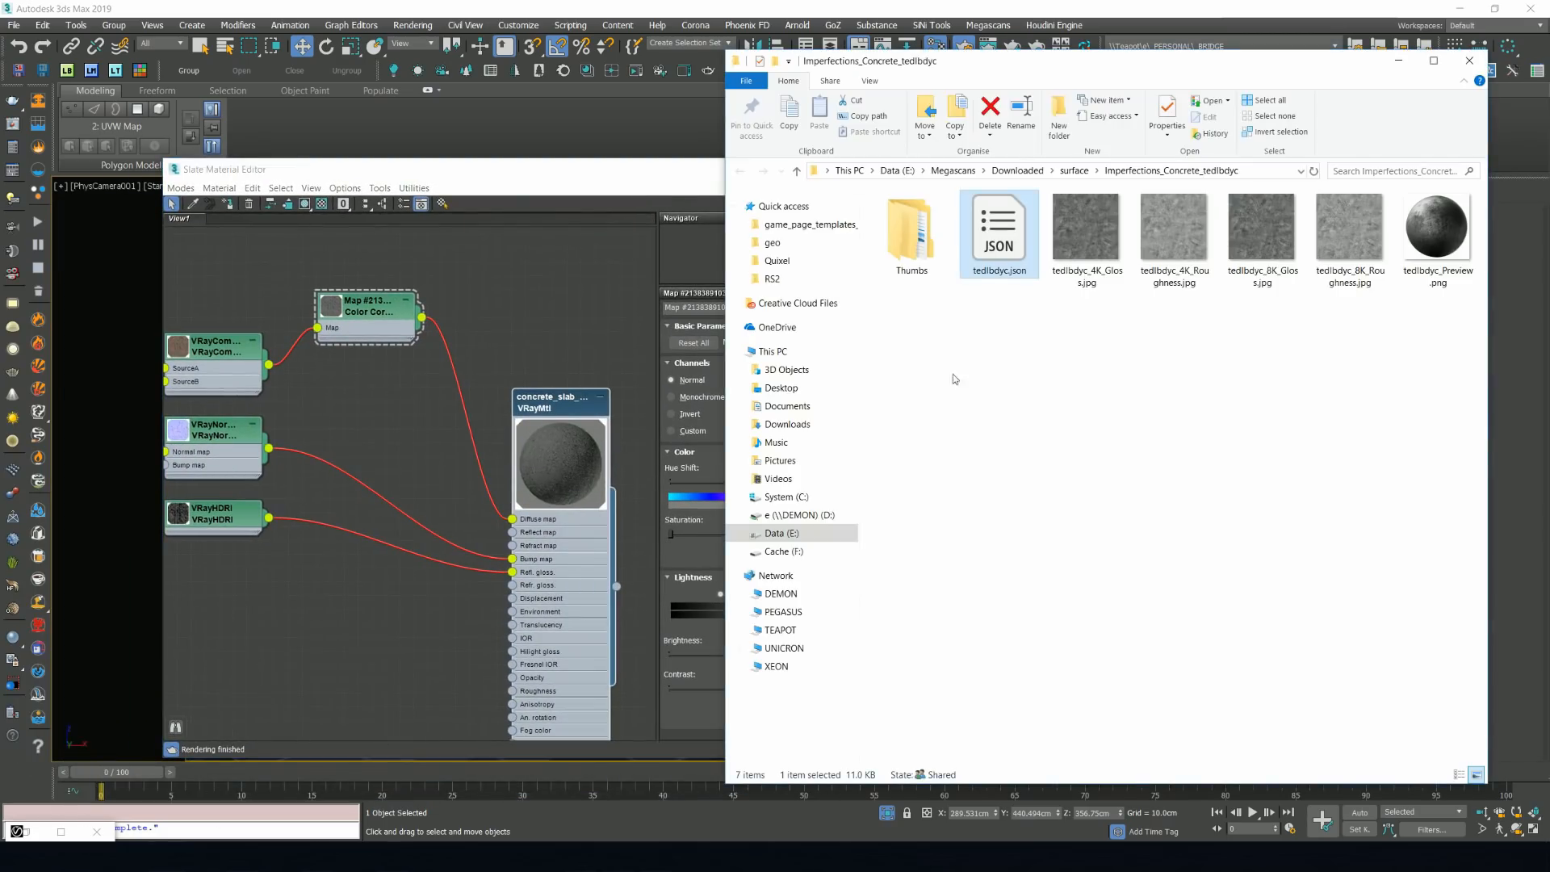
drag(1350, 234, 485, 274)
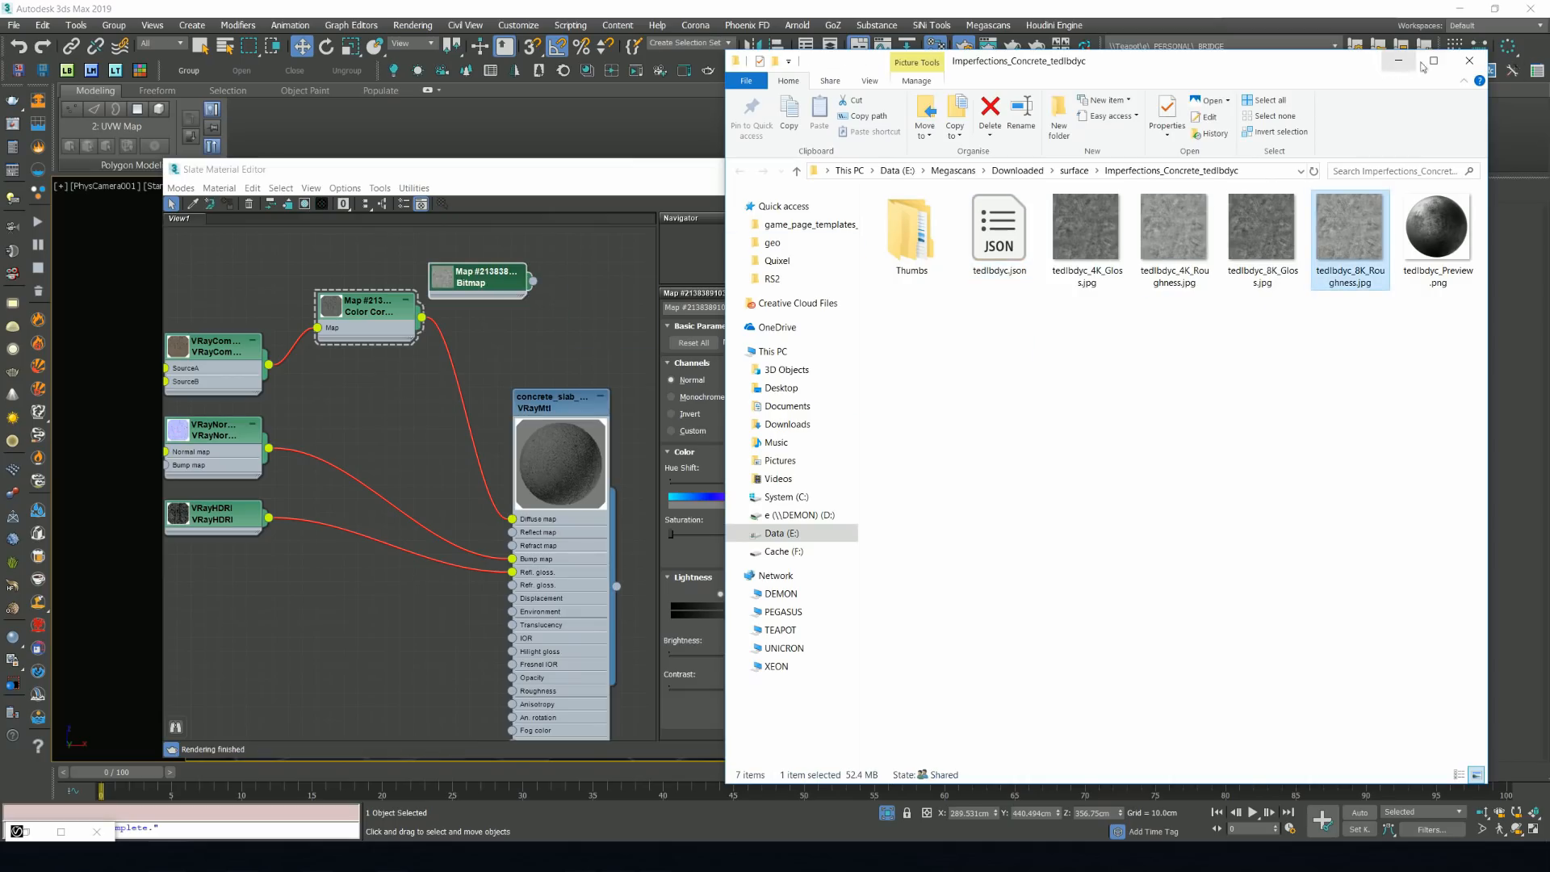
click(1469, 60)
Add a VRayCompTex map with the Color Correction as source A and the roughness bitmap as source B.
middle_drag(485, 339, 462, 389)
drag(468, 335, 328, 309)
right_click(457, 351)
mouse_move(524, 372)
mouse_move(621, 453)
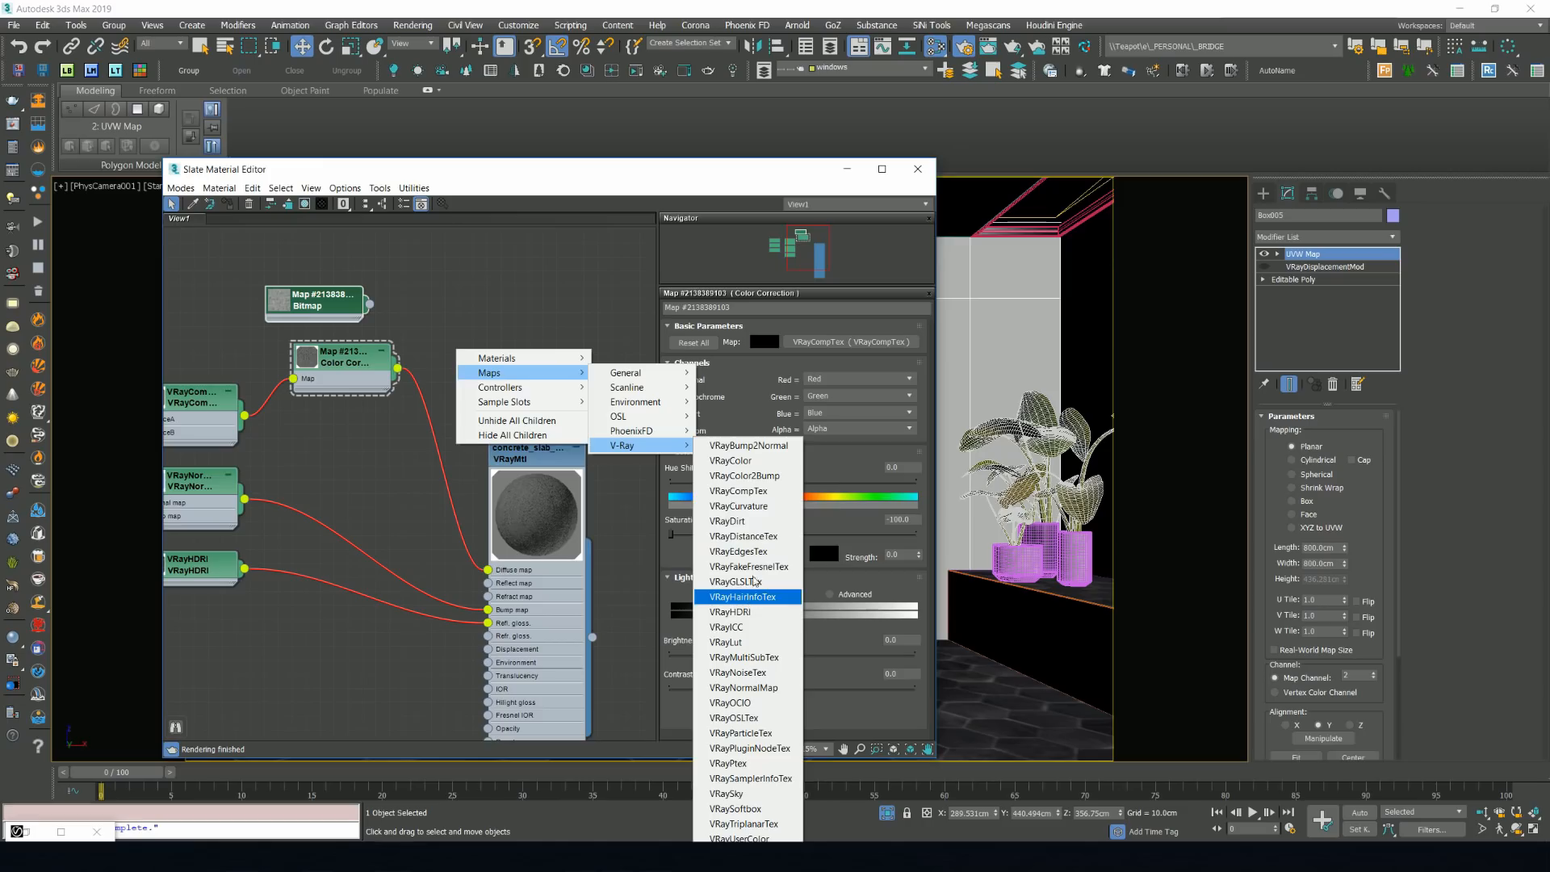
click(737, 490)
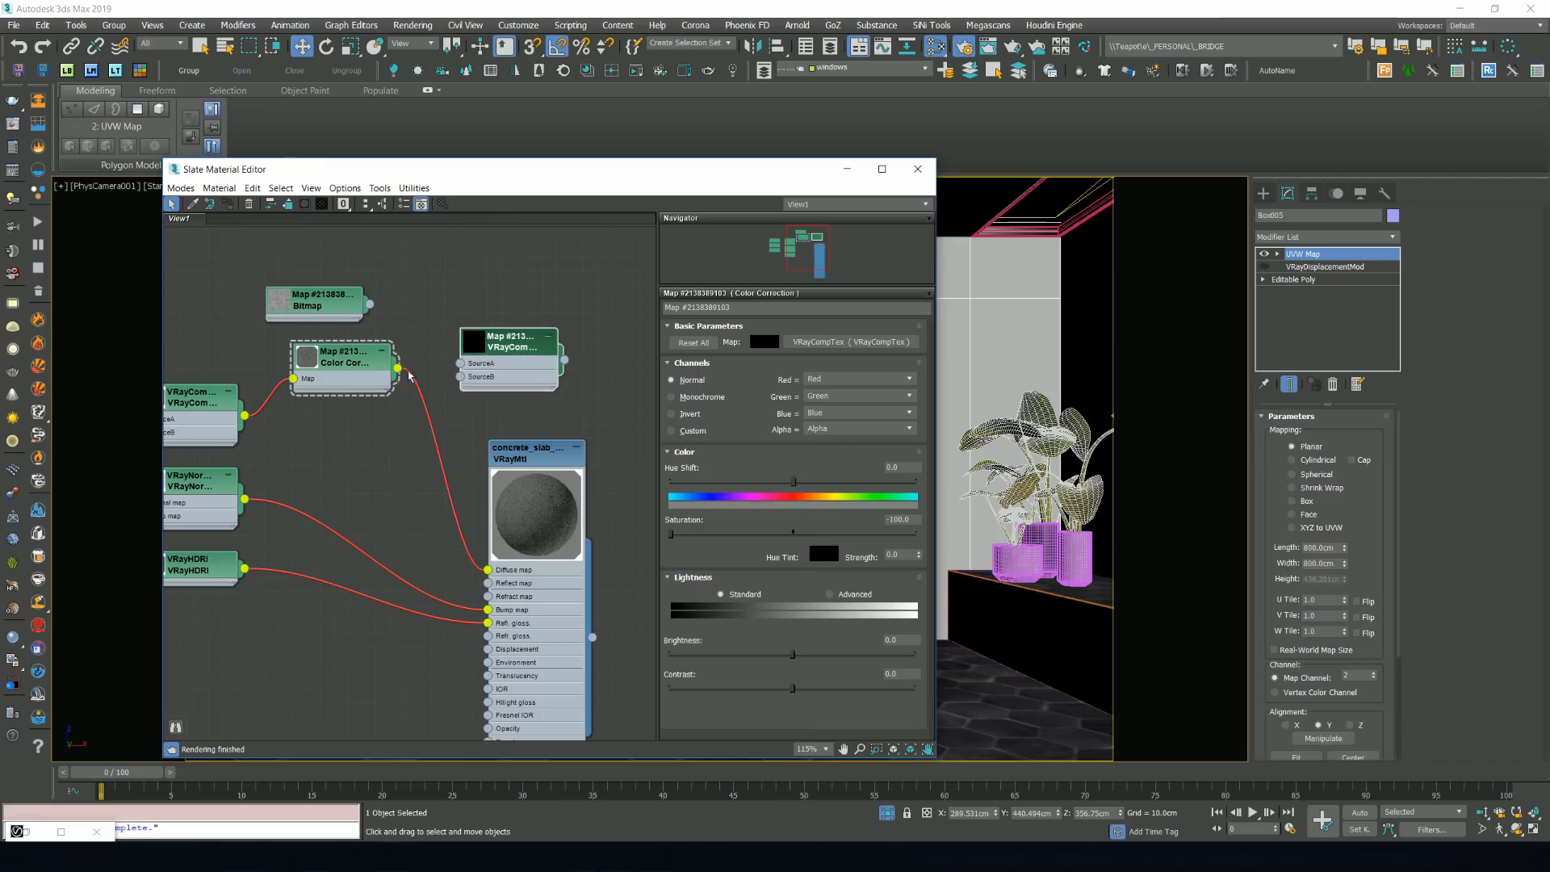
drag(398, 368, 460, 363)
drag(370, 304, 460, 376)
Set the new VRayCompTex operator to Multiply (A*B) and connect it to the concrete material's diffuse map.
double_click(517, 347)
click(743, 380)
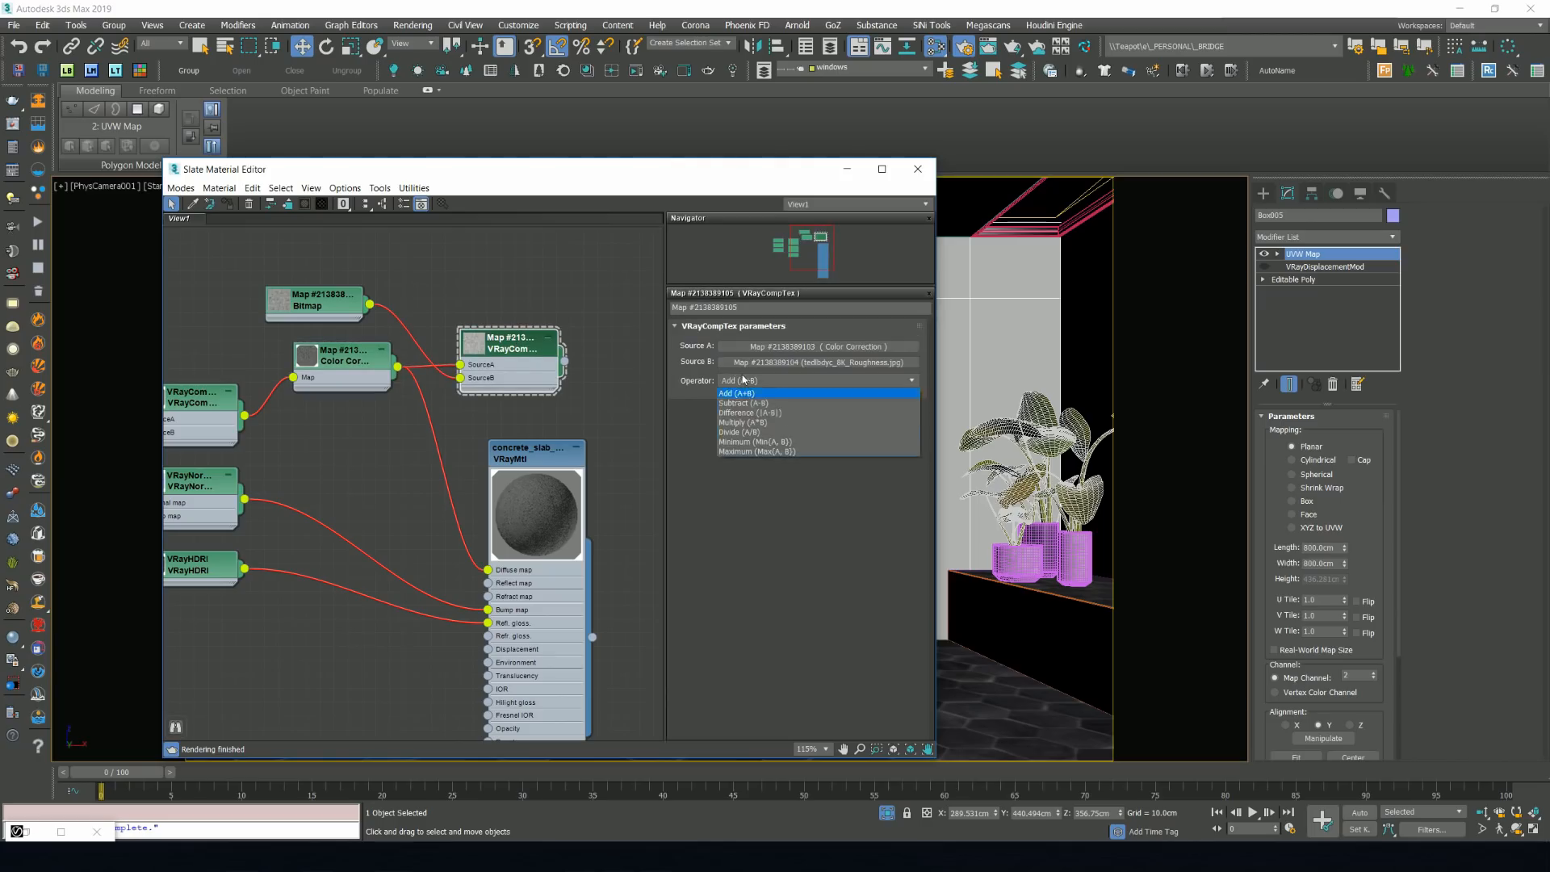
click(749, 422)
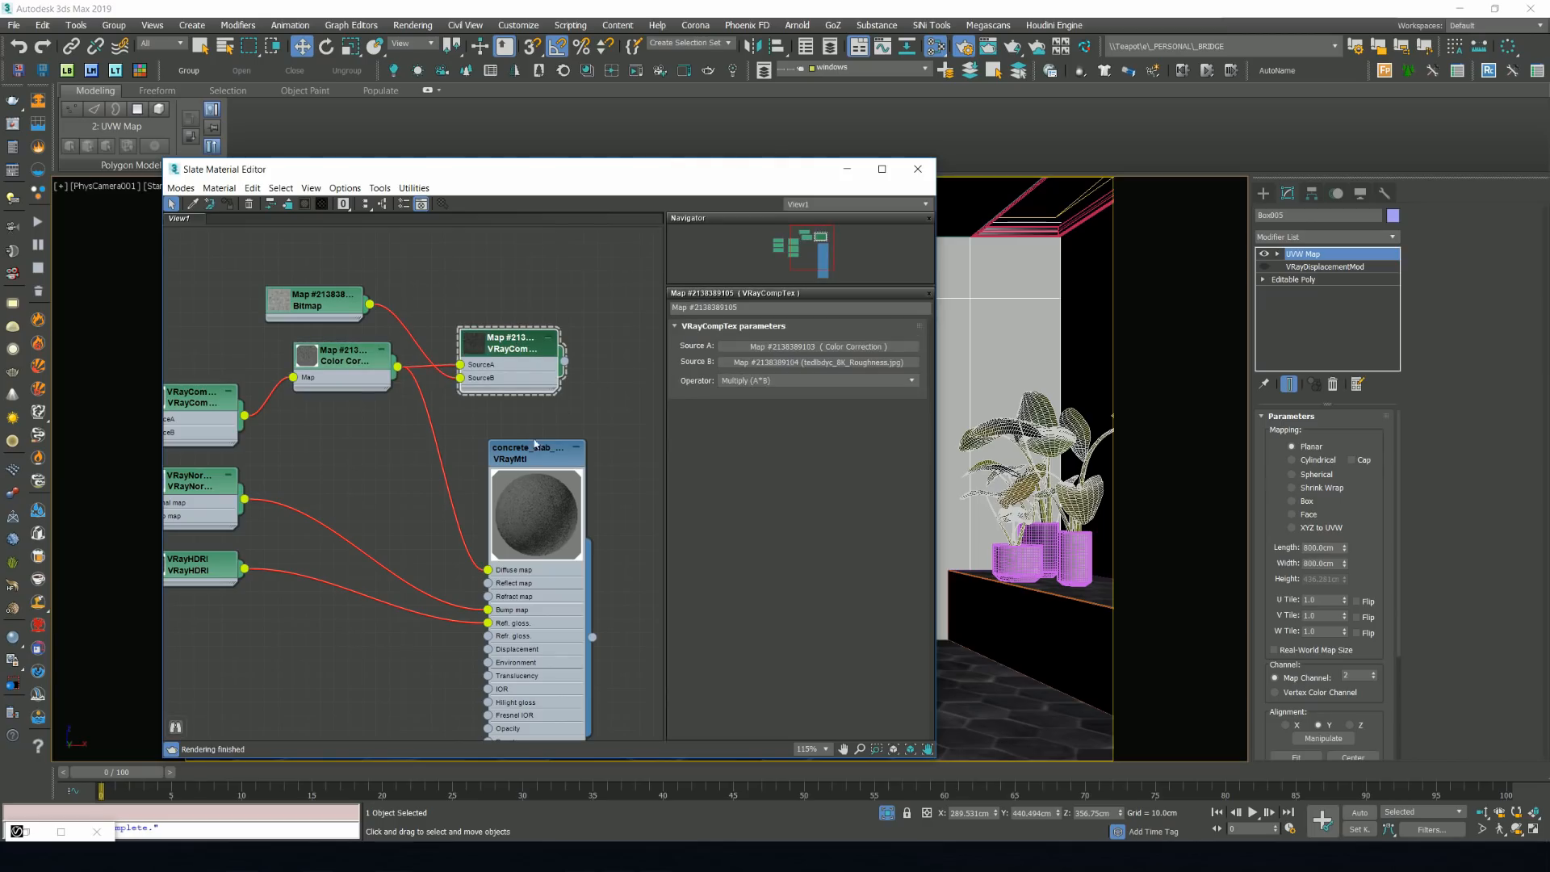
drag(505, 453, 643, 439)
drag(565, 361, 627, 555)
Set the roughness bitmap's map channel to match the wall's UVW Map modifier and minimize the material editor.
click(333, 294)
drag(333, 294, 360, 295)
double_click(360, 296)
click(872, 363)
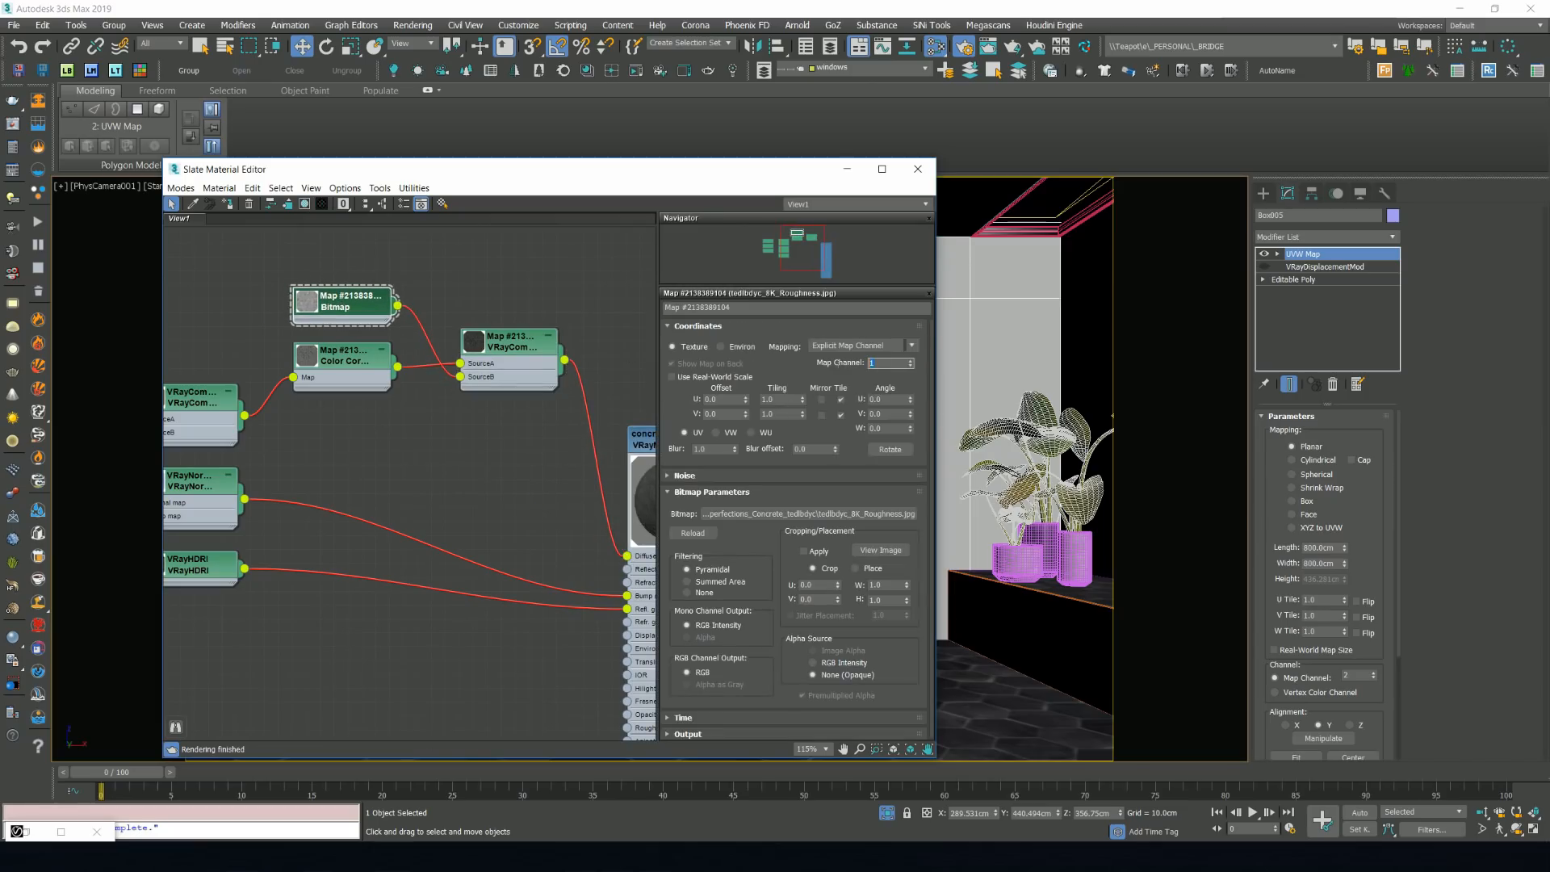
key(Return)
middle_drag(611, 328, 562, 332)
click(848, 169)
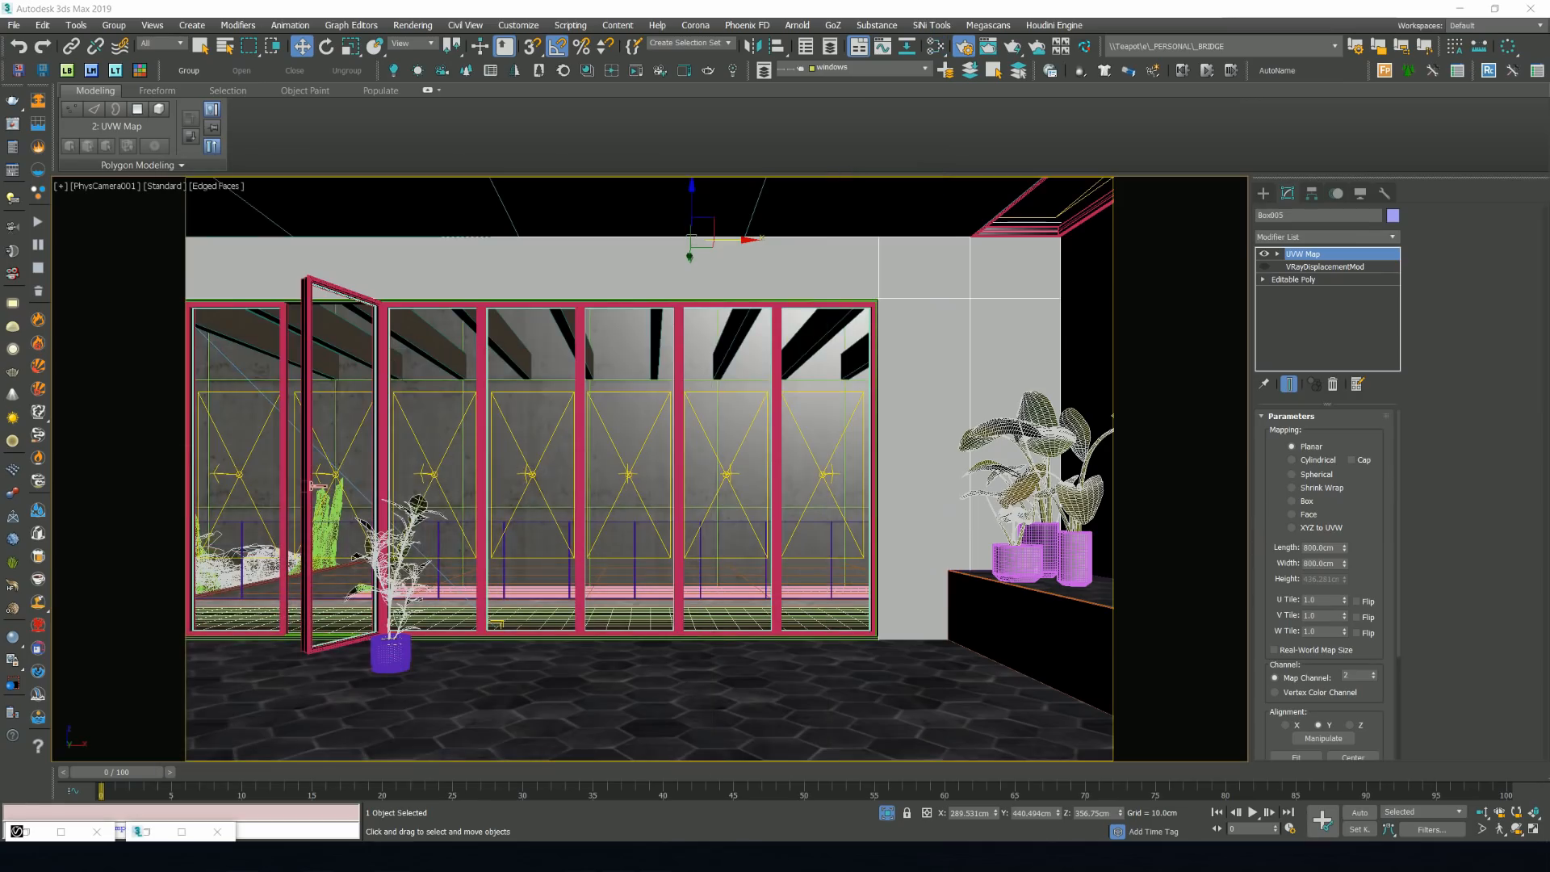
Render the scene to check the modified concrete, first inside the wall region and across the full frame, and stop the render.
click(21, 126)
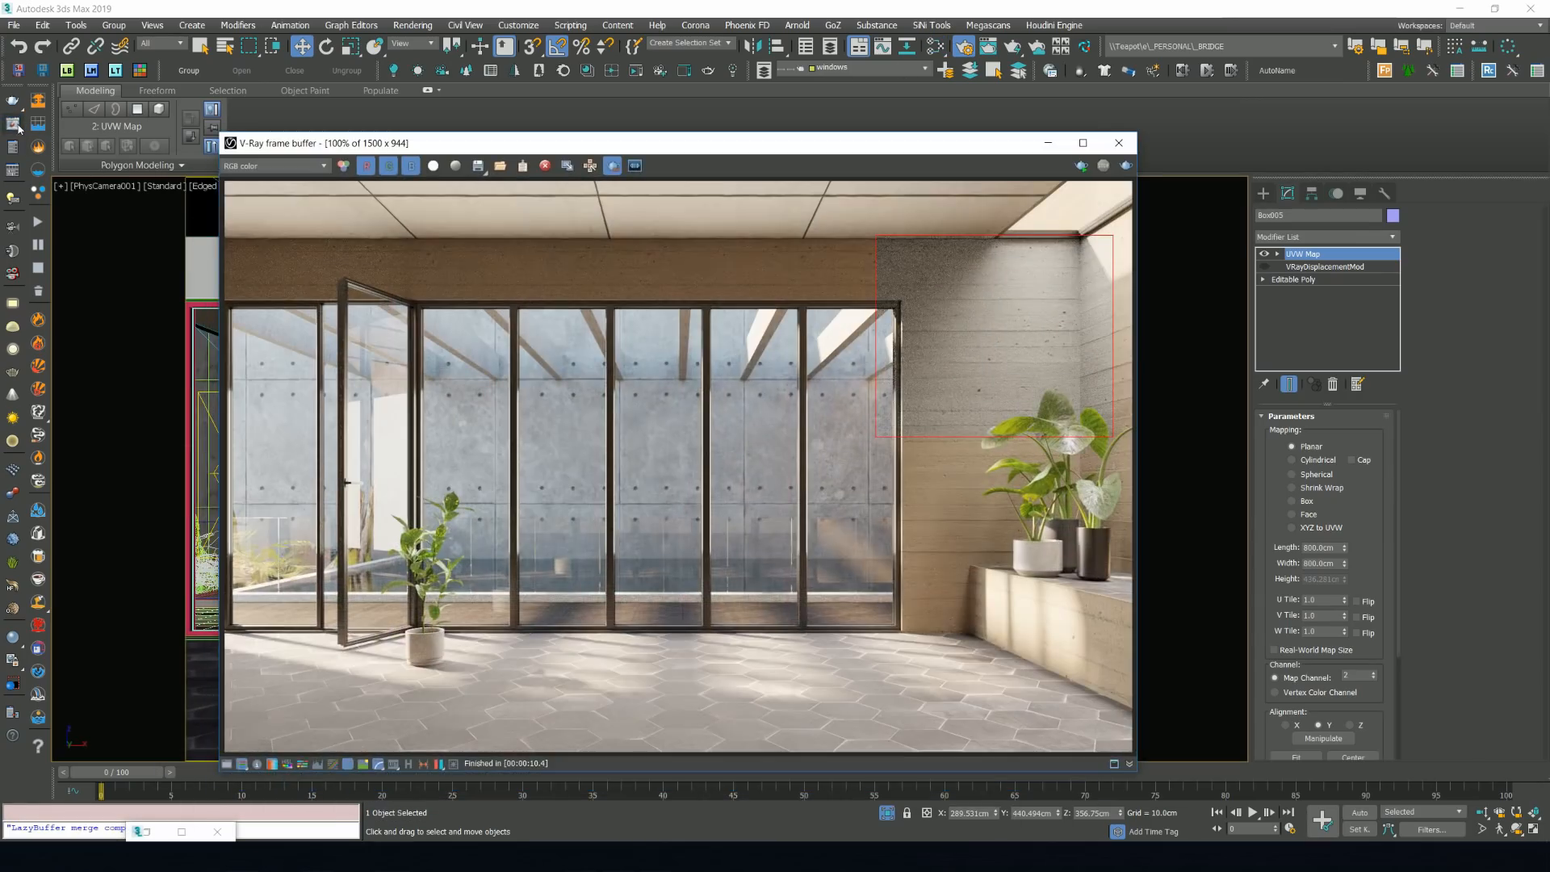
click(1082, 166)
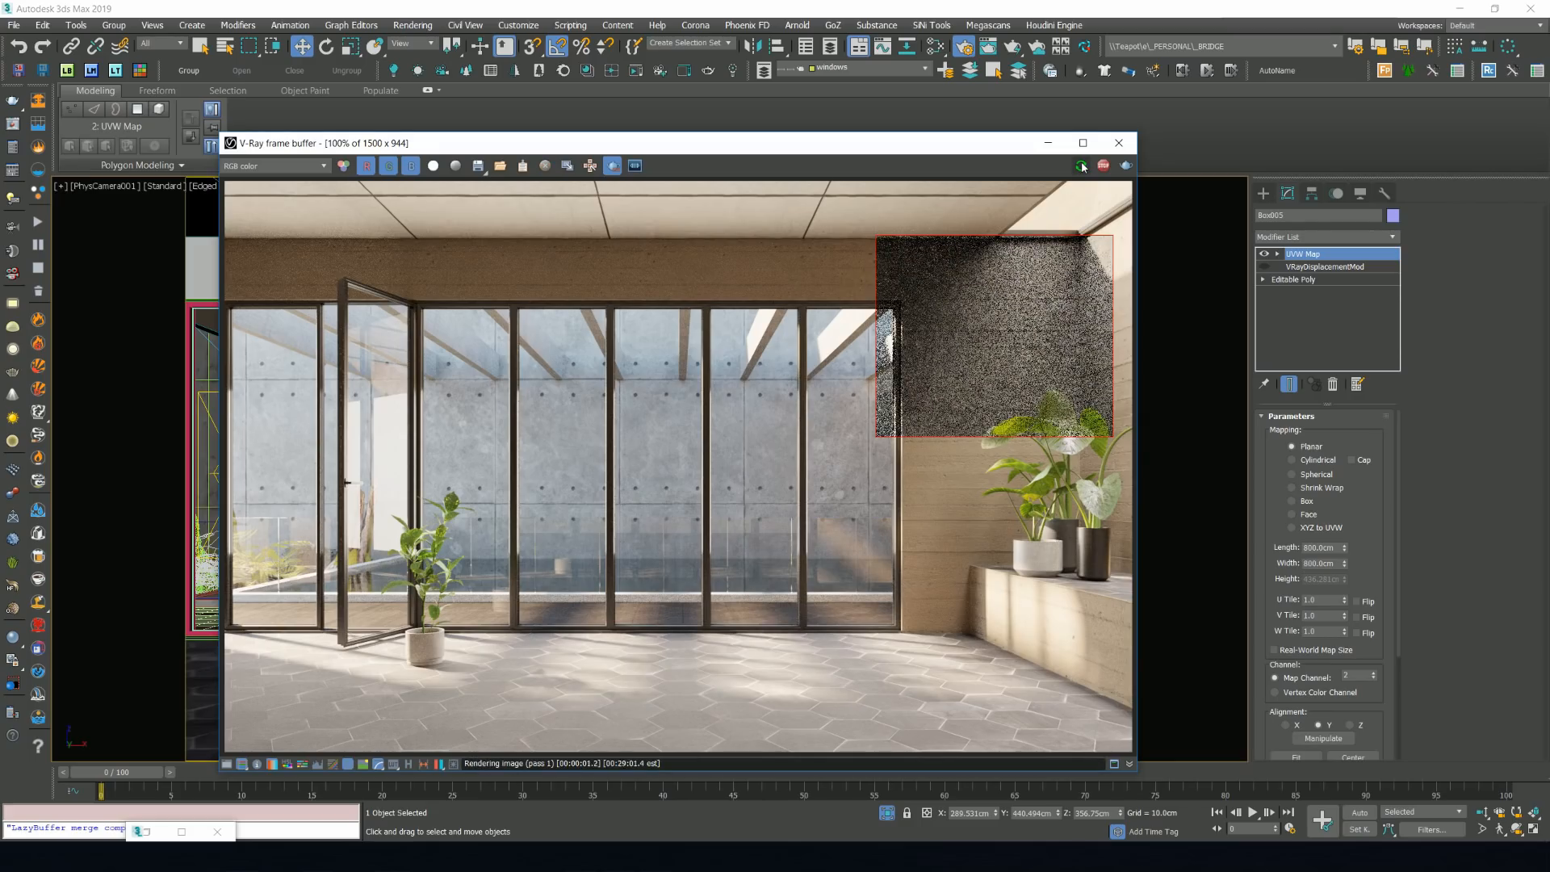
click(612, 165)
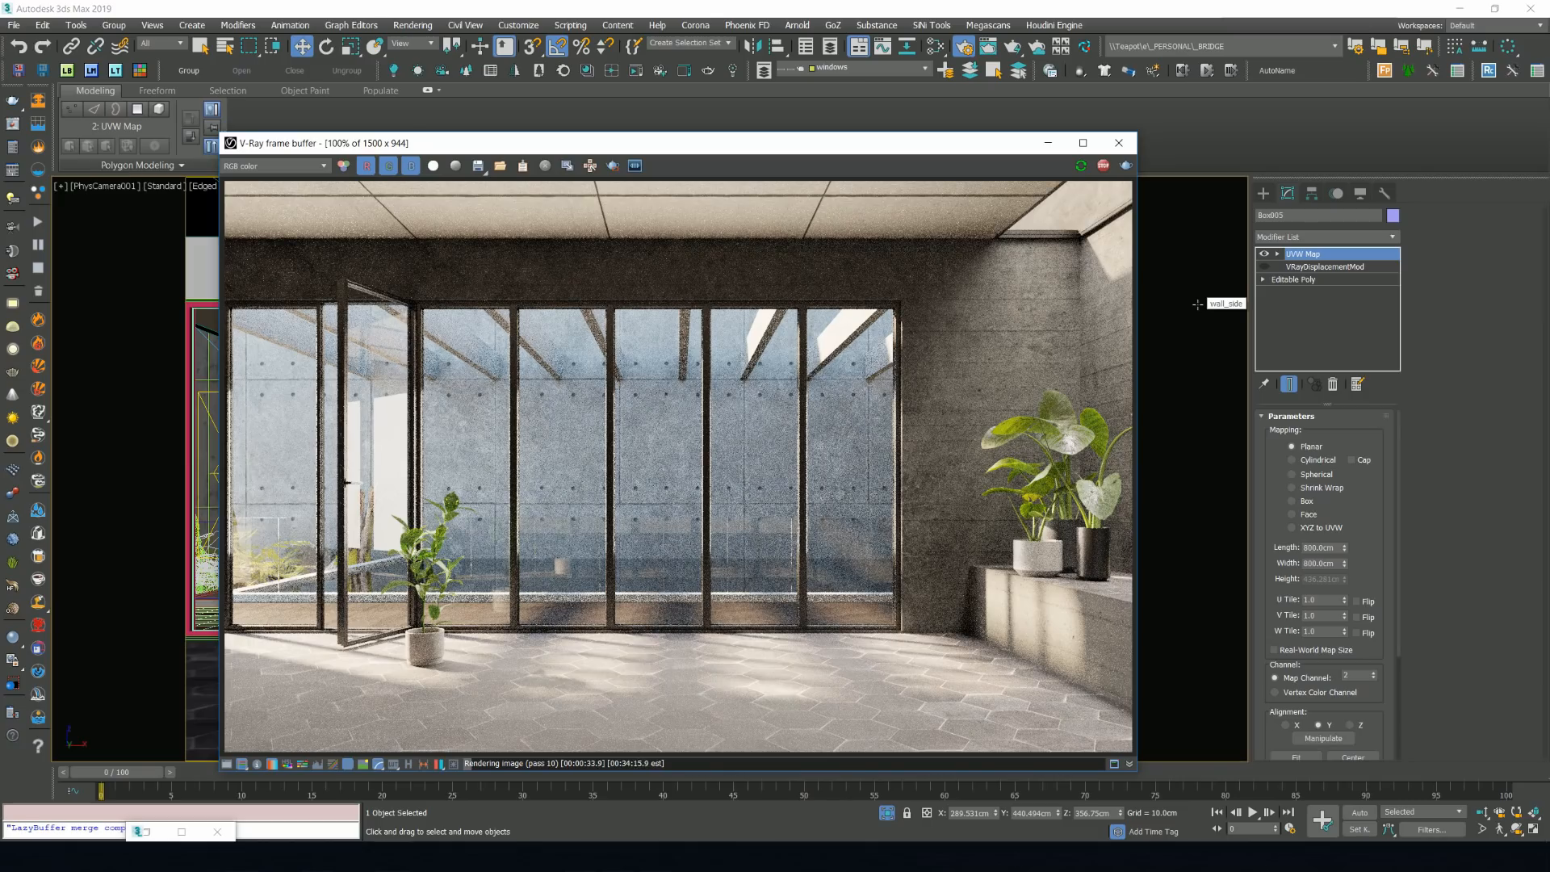
click(1100, 166)
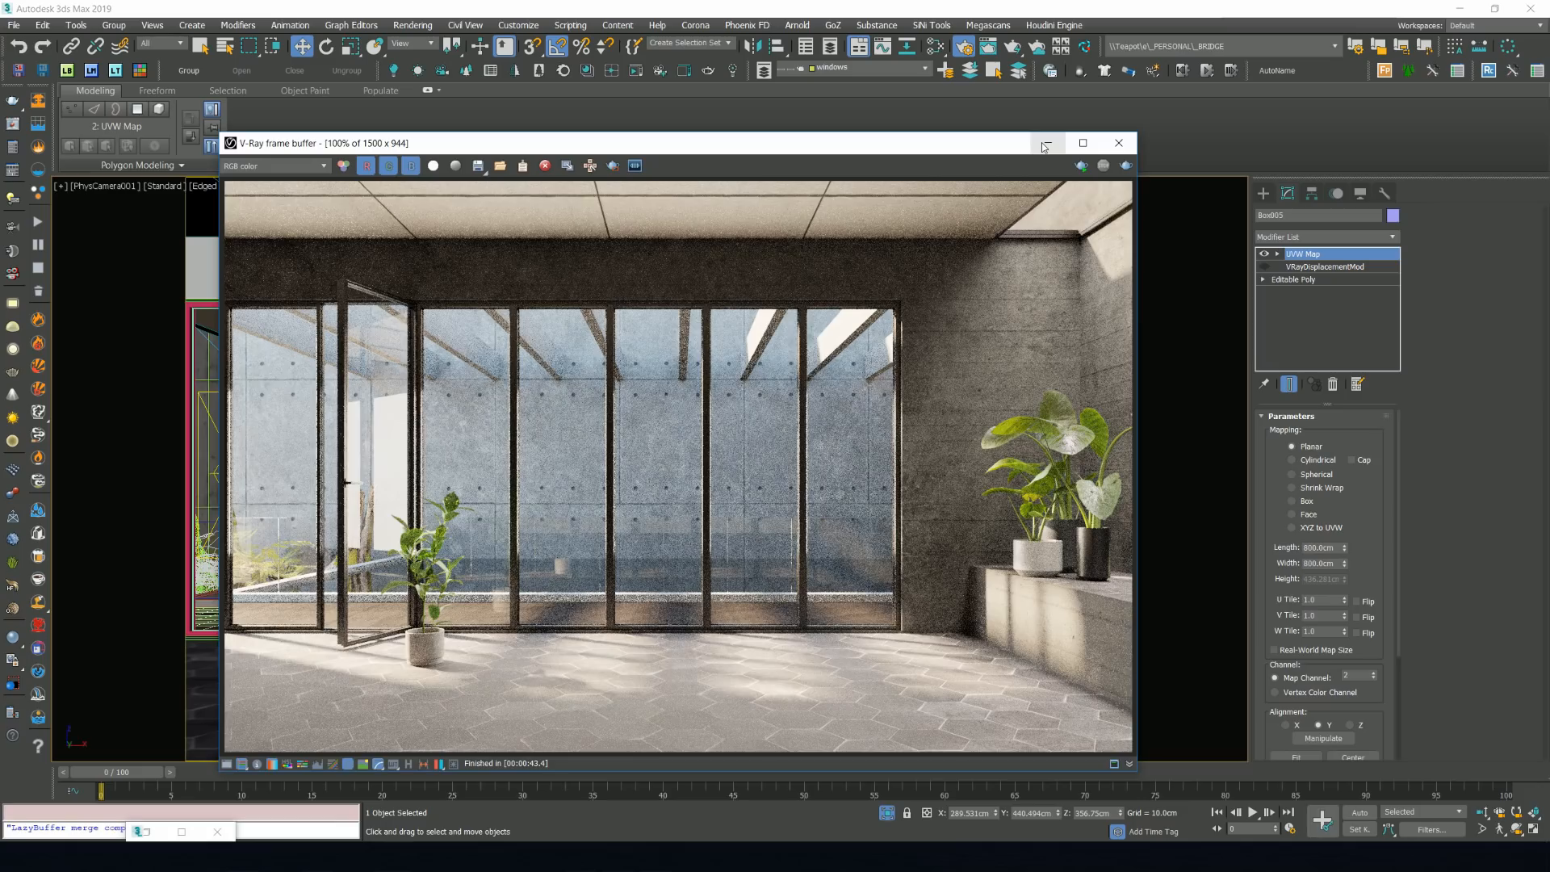
click(1044, 146)
Select the floor, open its tile material in the Slate Material Editor, and move the material node away from its input maps.
click(598, 737)
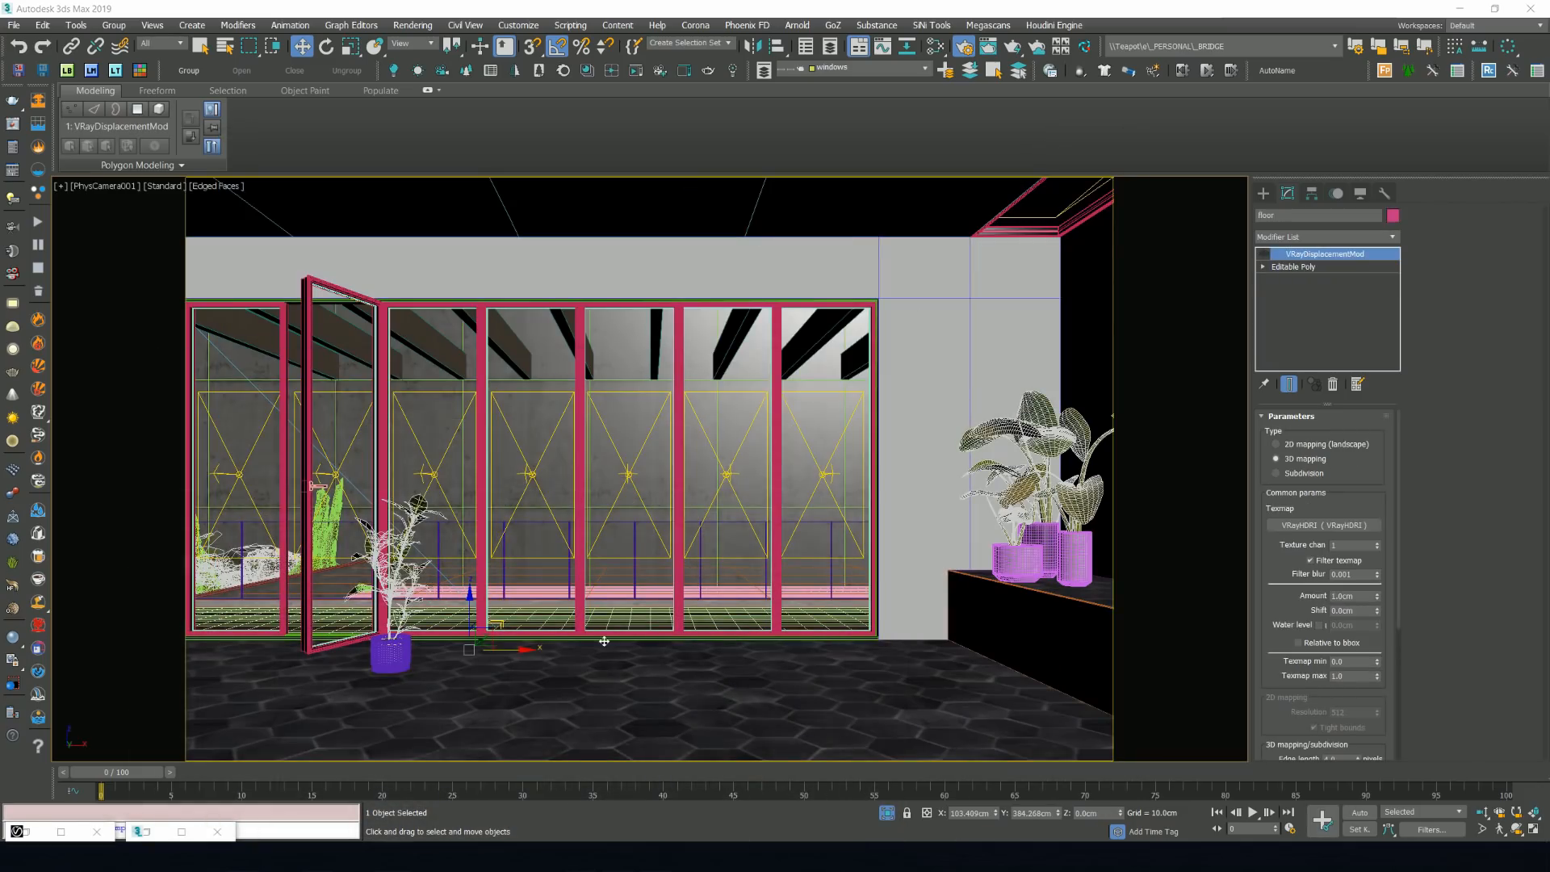
click(933, 46)
middle_drag(602, 269, 107, 222)
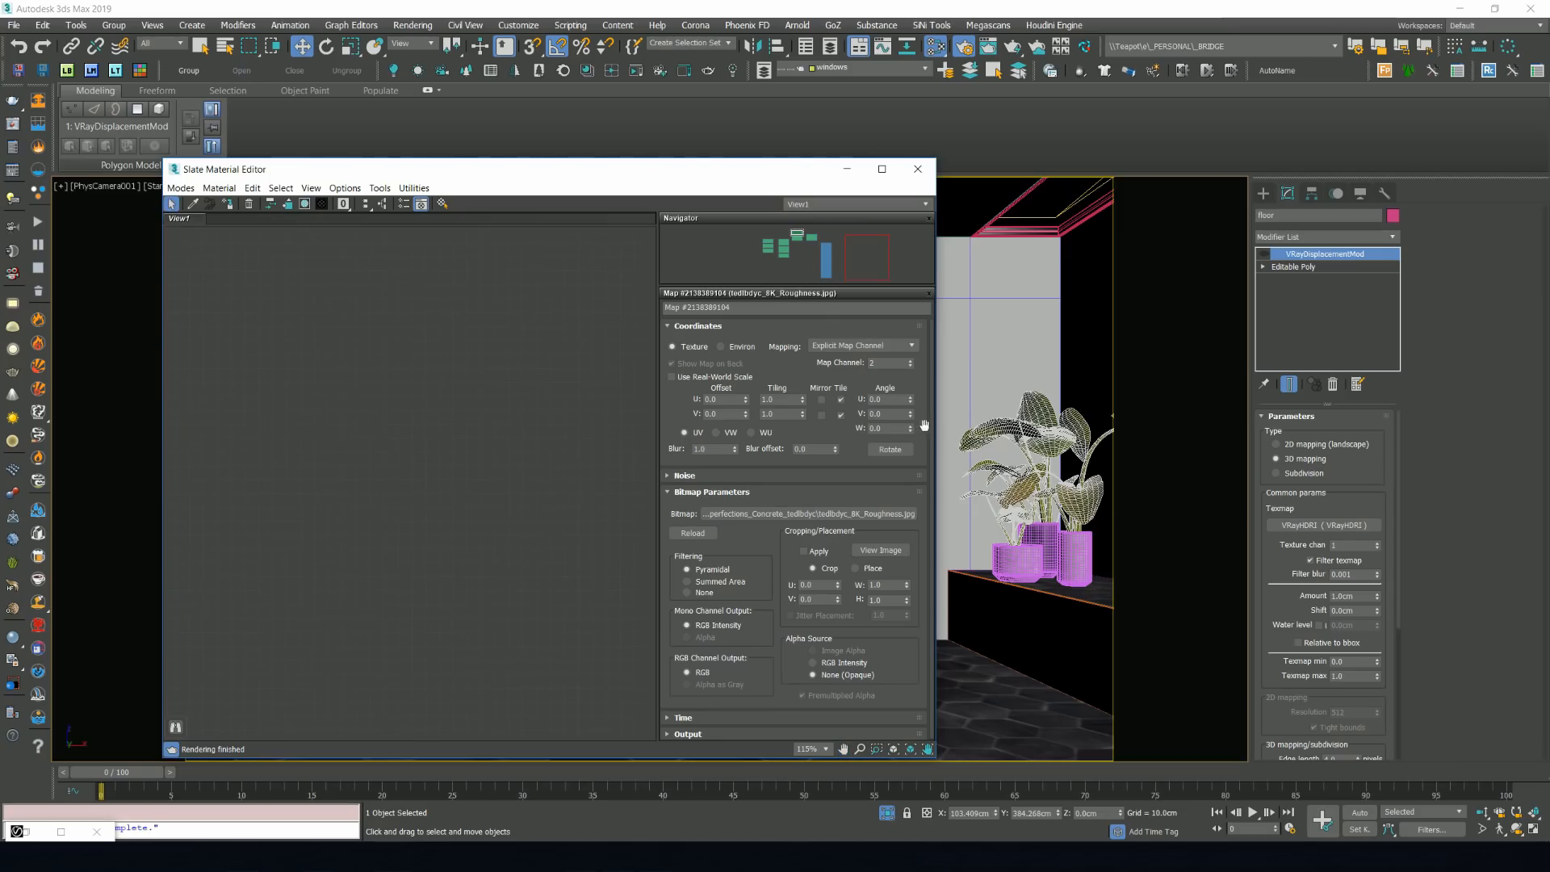
drag(937, 423, 1106, 424)
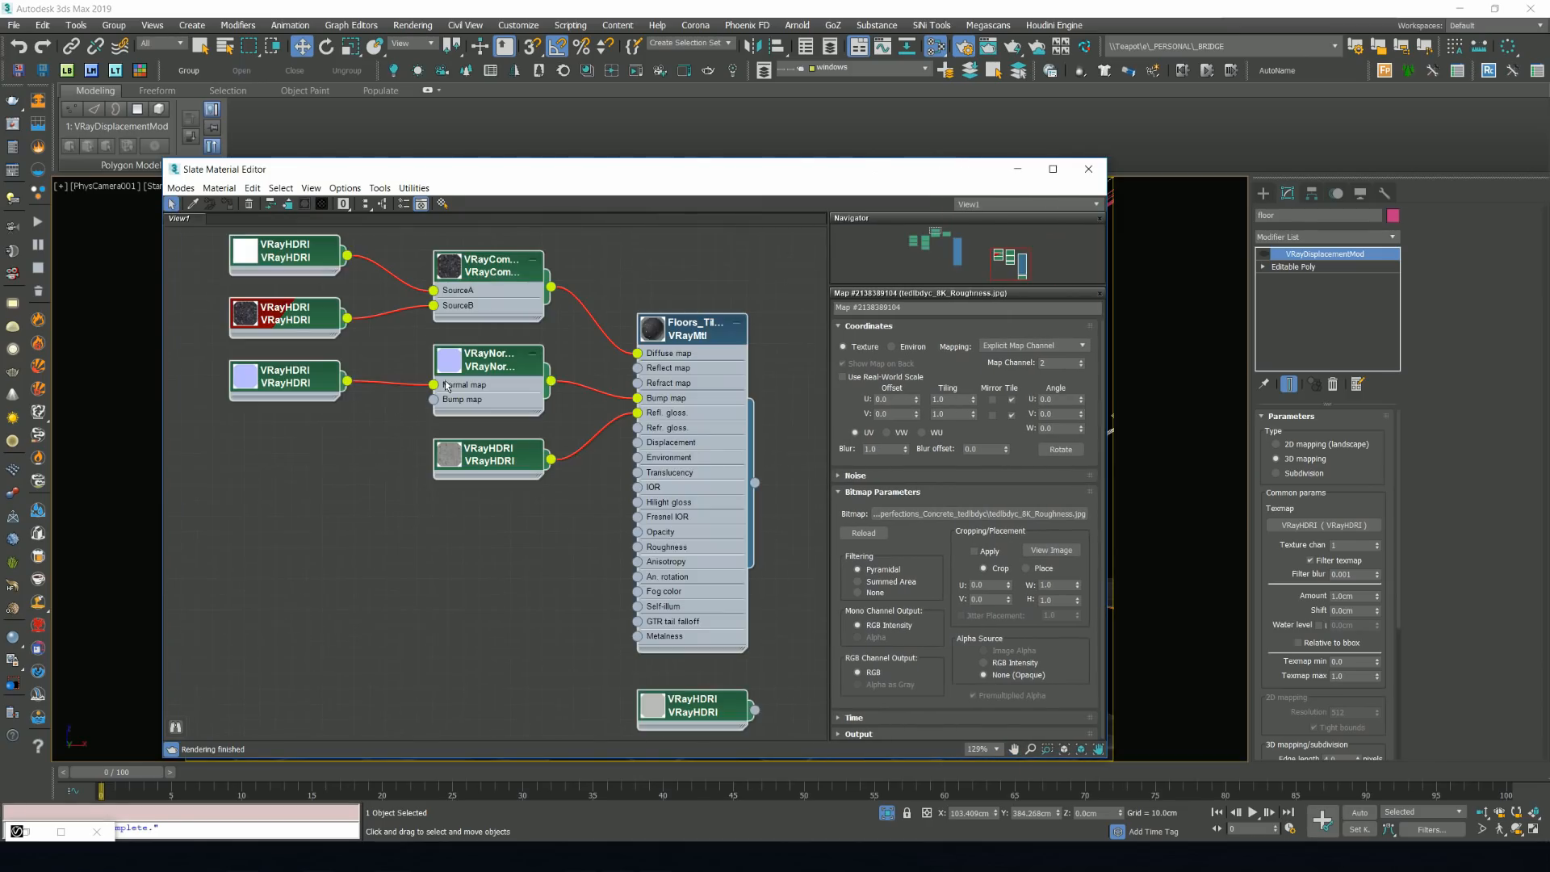
middle_drag(445, 382, 488, 461)
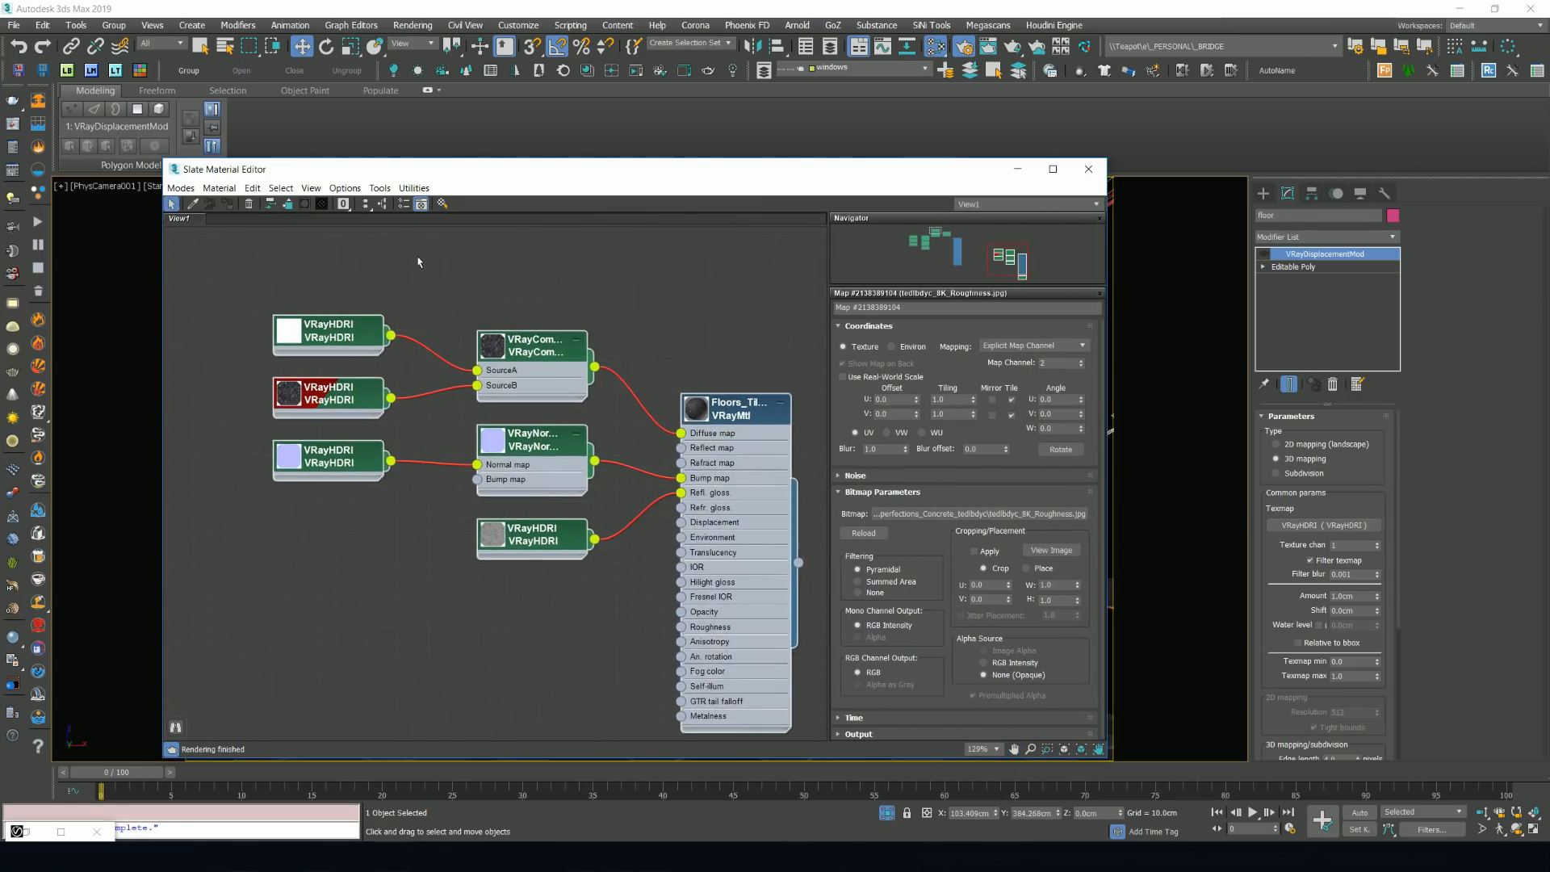
drag(732, 402, 889, 402)
middle_drag(620, 323, 446, 335)
Insert a Color Correction map between the floor's VRayCompTex and the tile material's diffuse map.
right_click(546, 308)
mouse_move(613, 335)
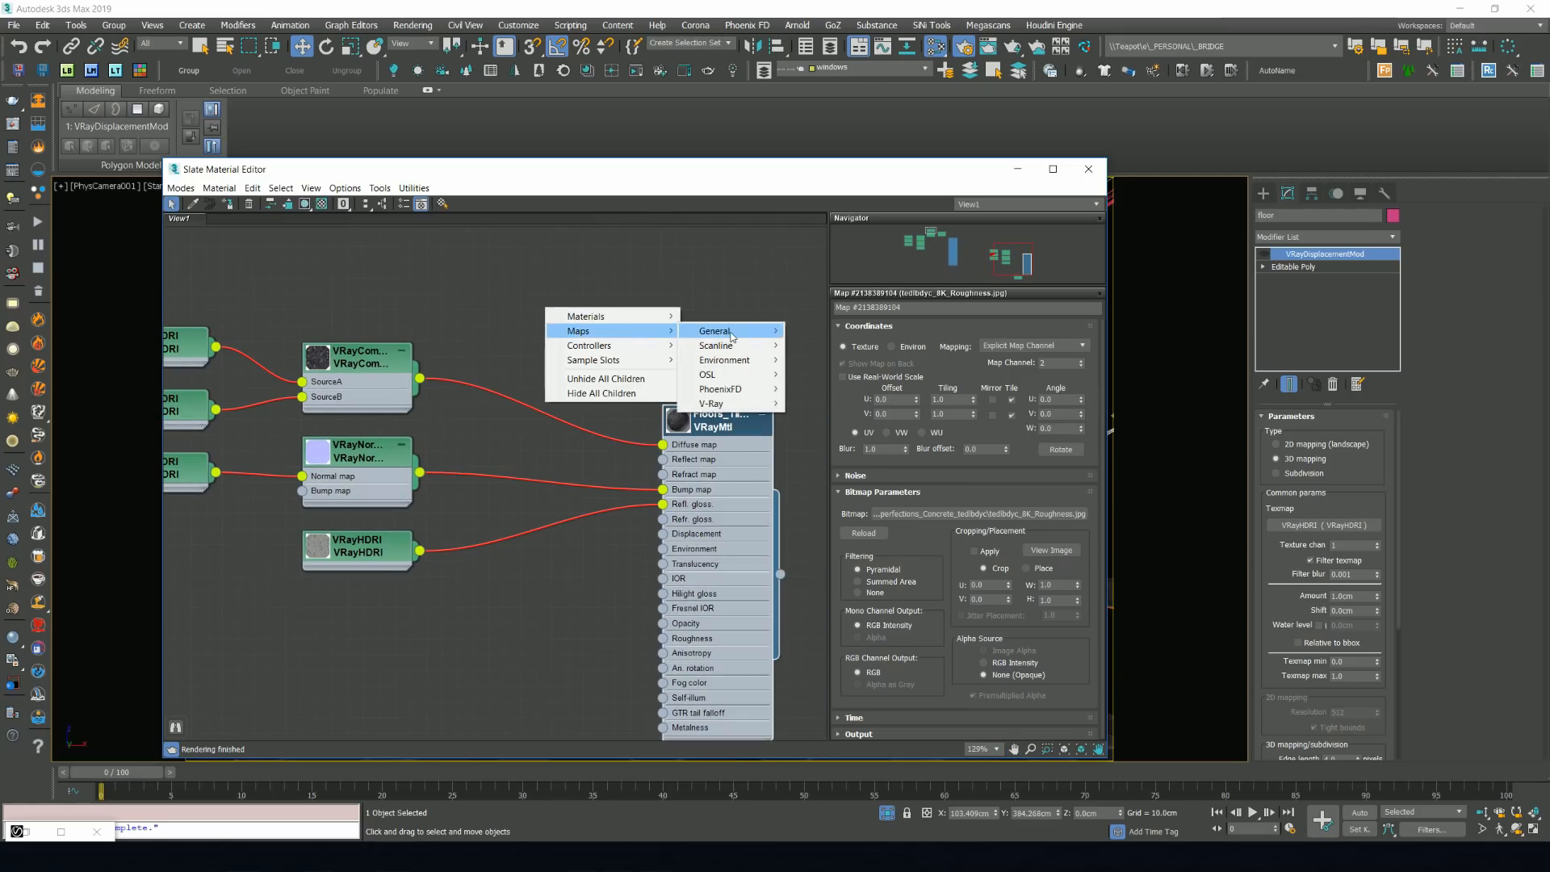
mouse_move(730, 333)
click(820, 272)
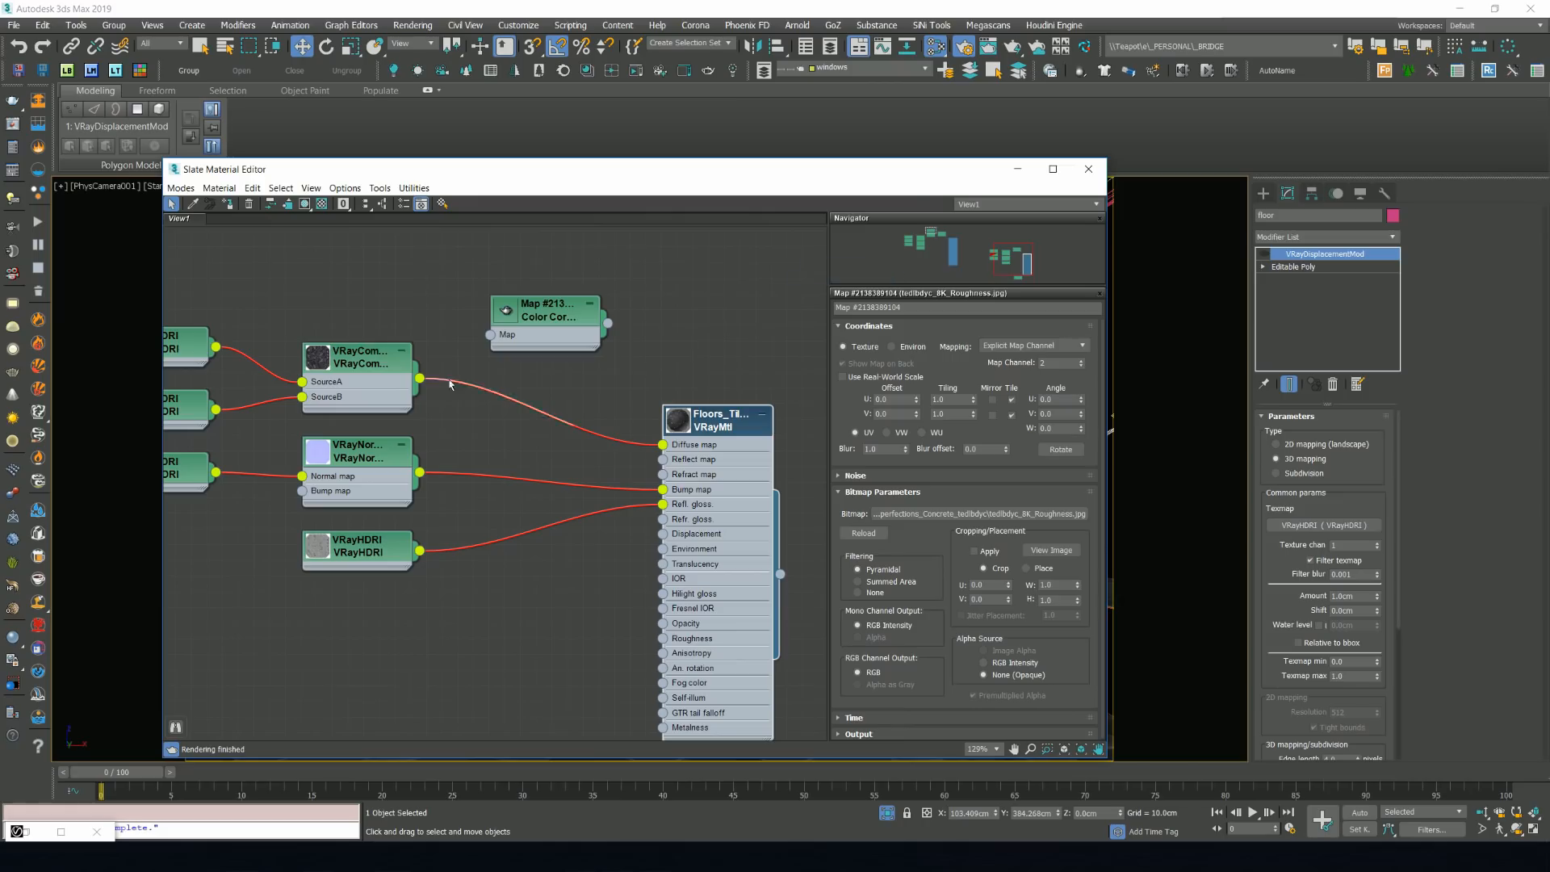
drag(419, 379, 490, 334)
drag(608, 323, 662, 445)
drag(549, 308, 533, 372)
Switch the floor's Color Correction lightness to Advanced and set its RGB gamma/contrast to 0.5.
double_click(533, 373)
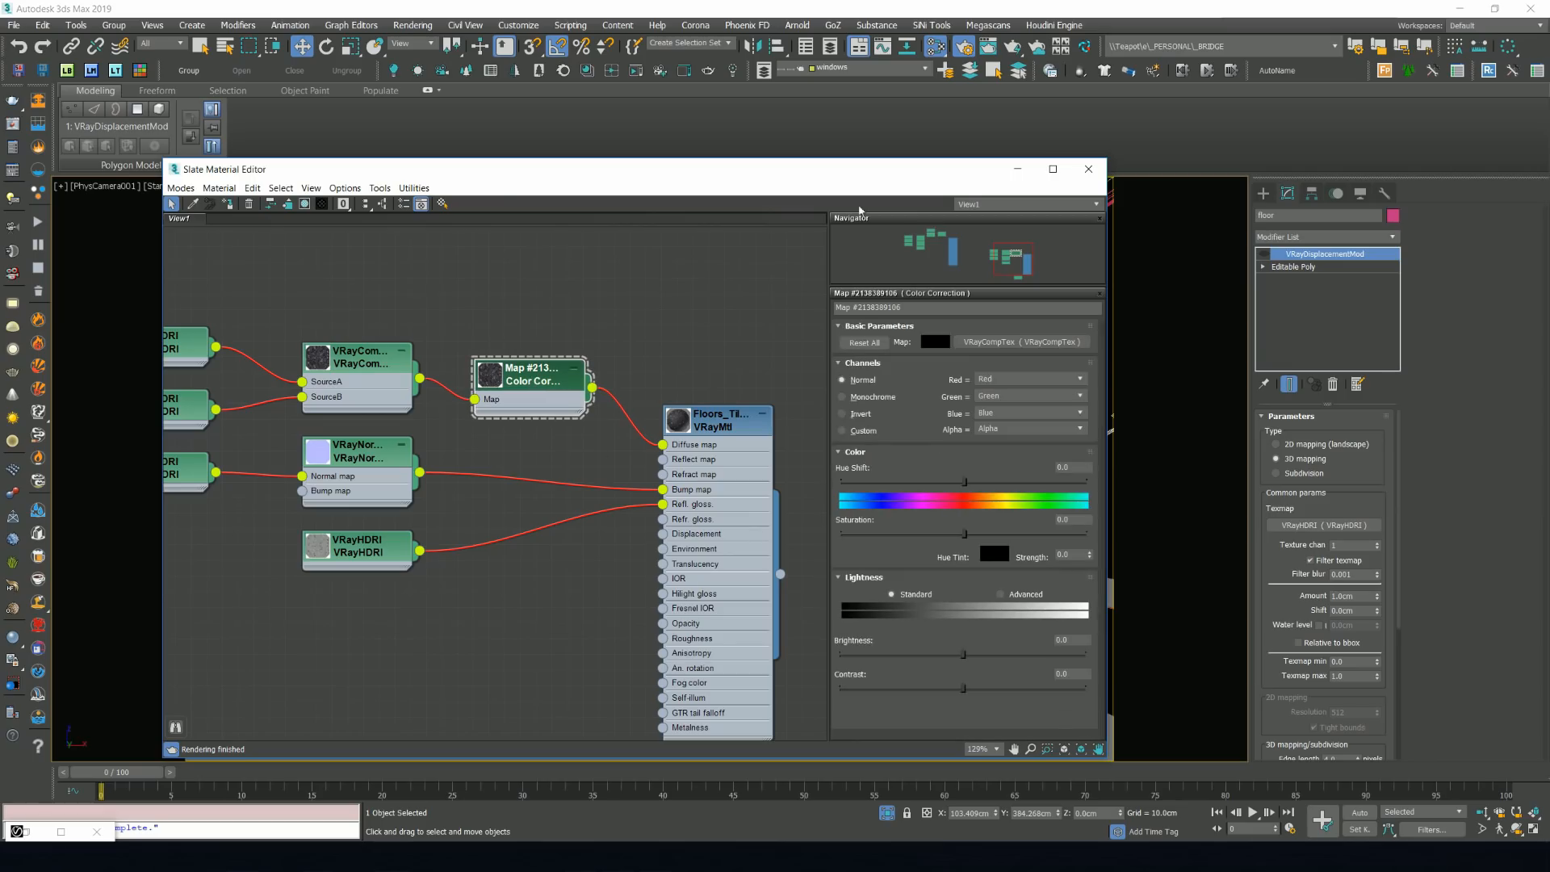
drag(865, 183, 741, 173)
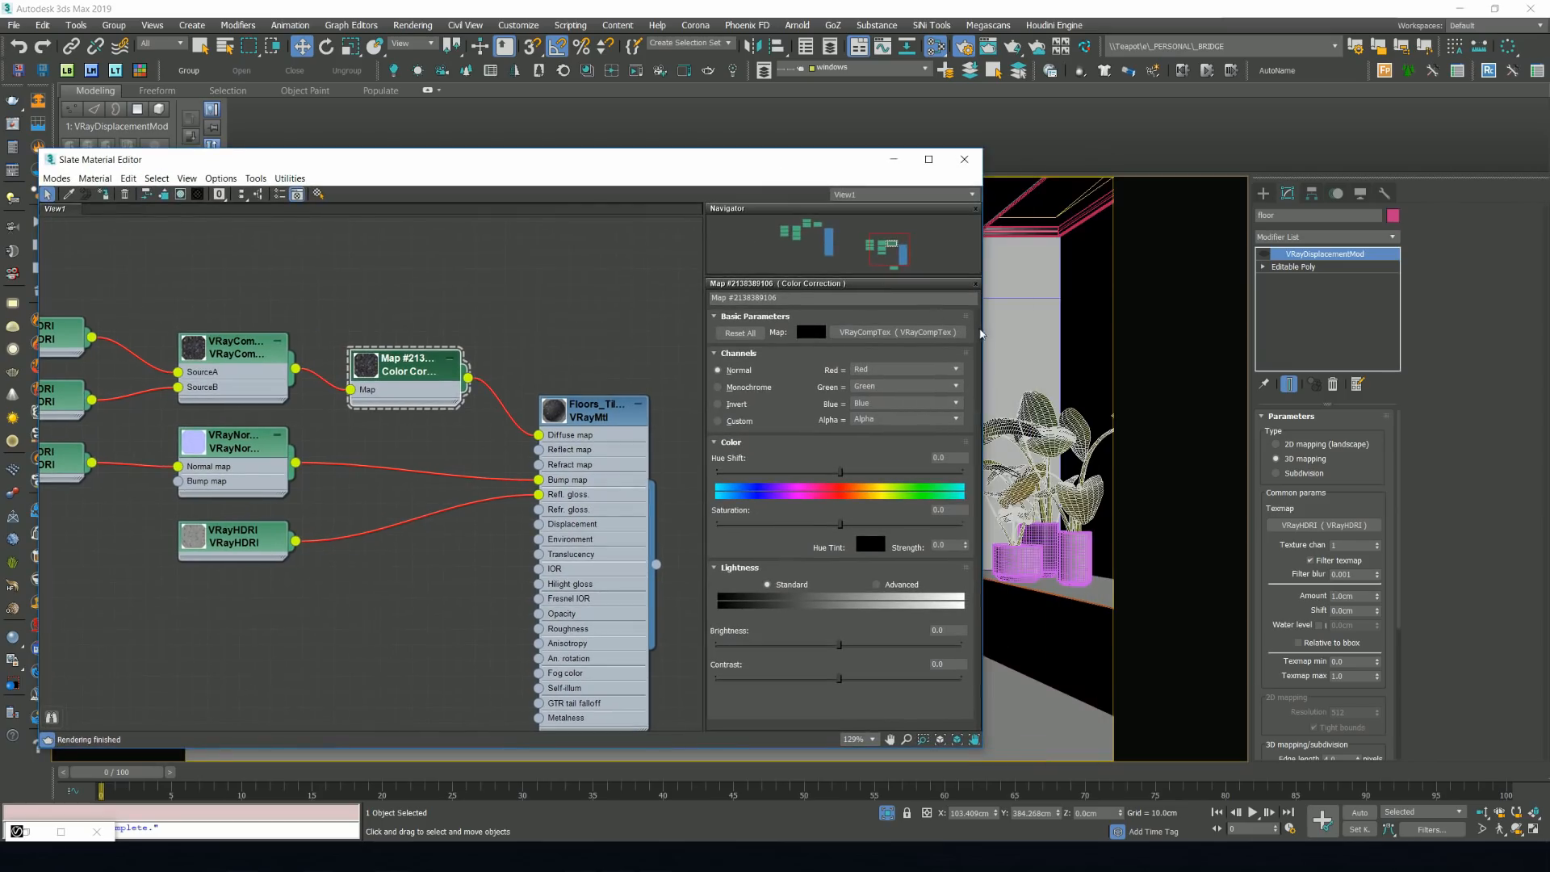
click(877, 585)
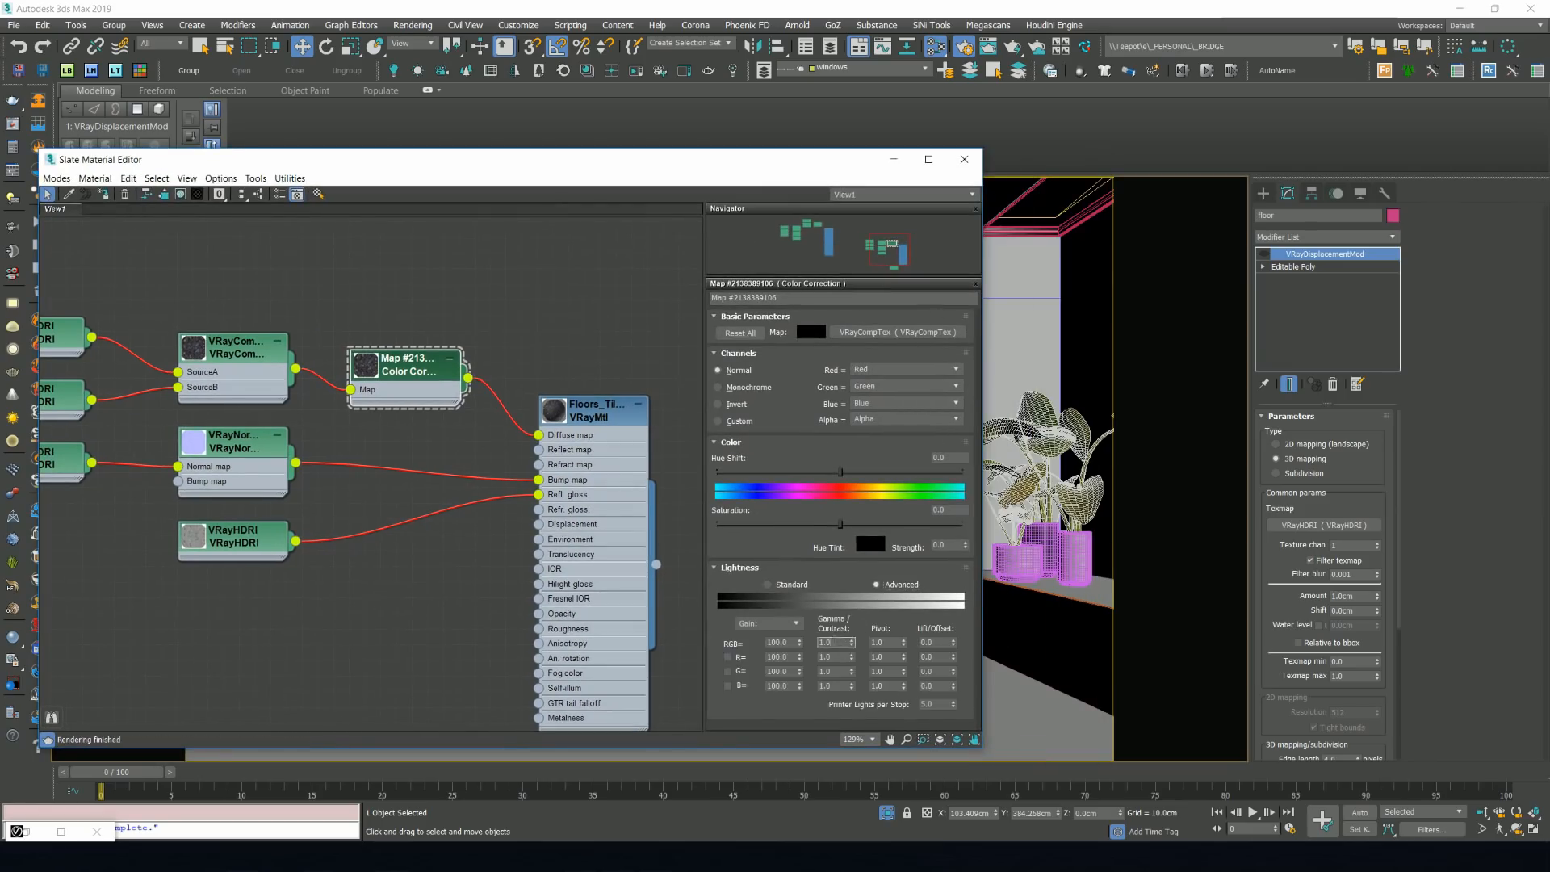
text(0.5)
key(Return)
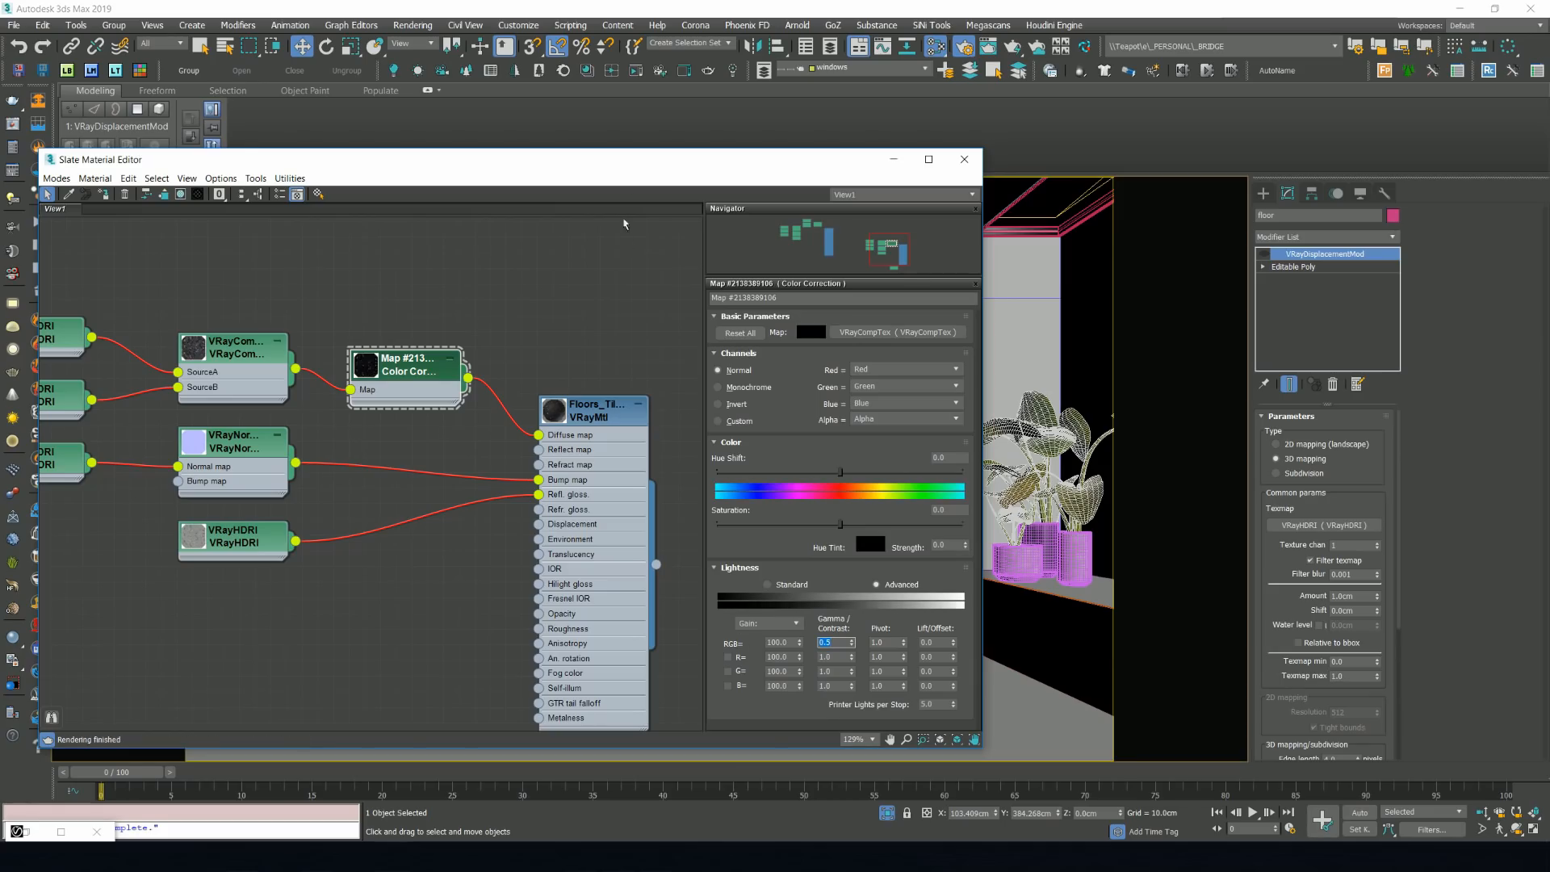
Move the material editor aside and limit the V-Ray render region to the right part of the floor.
drag(672, 167, 0, 165)
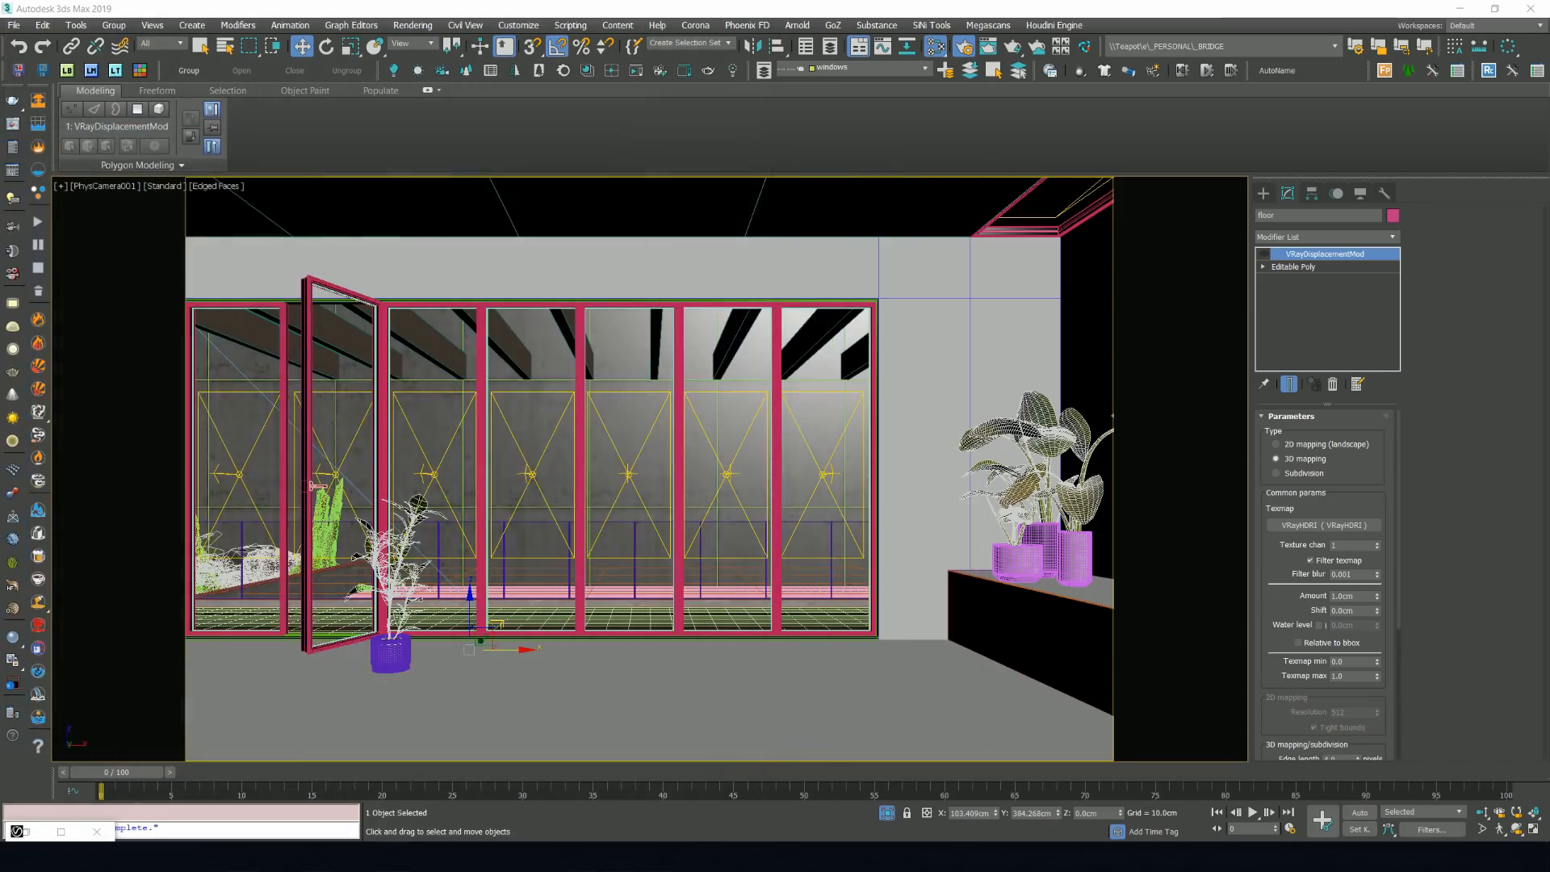
click(9, 125)
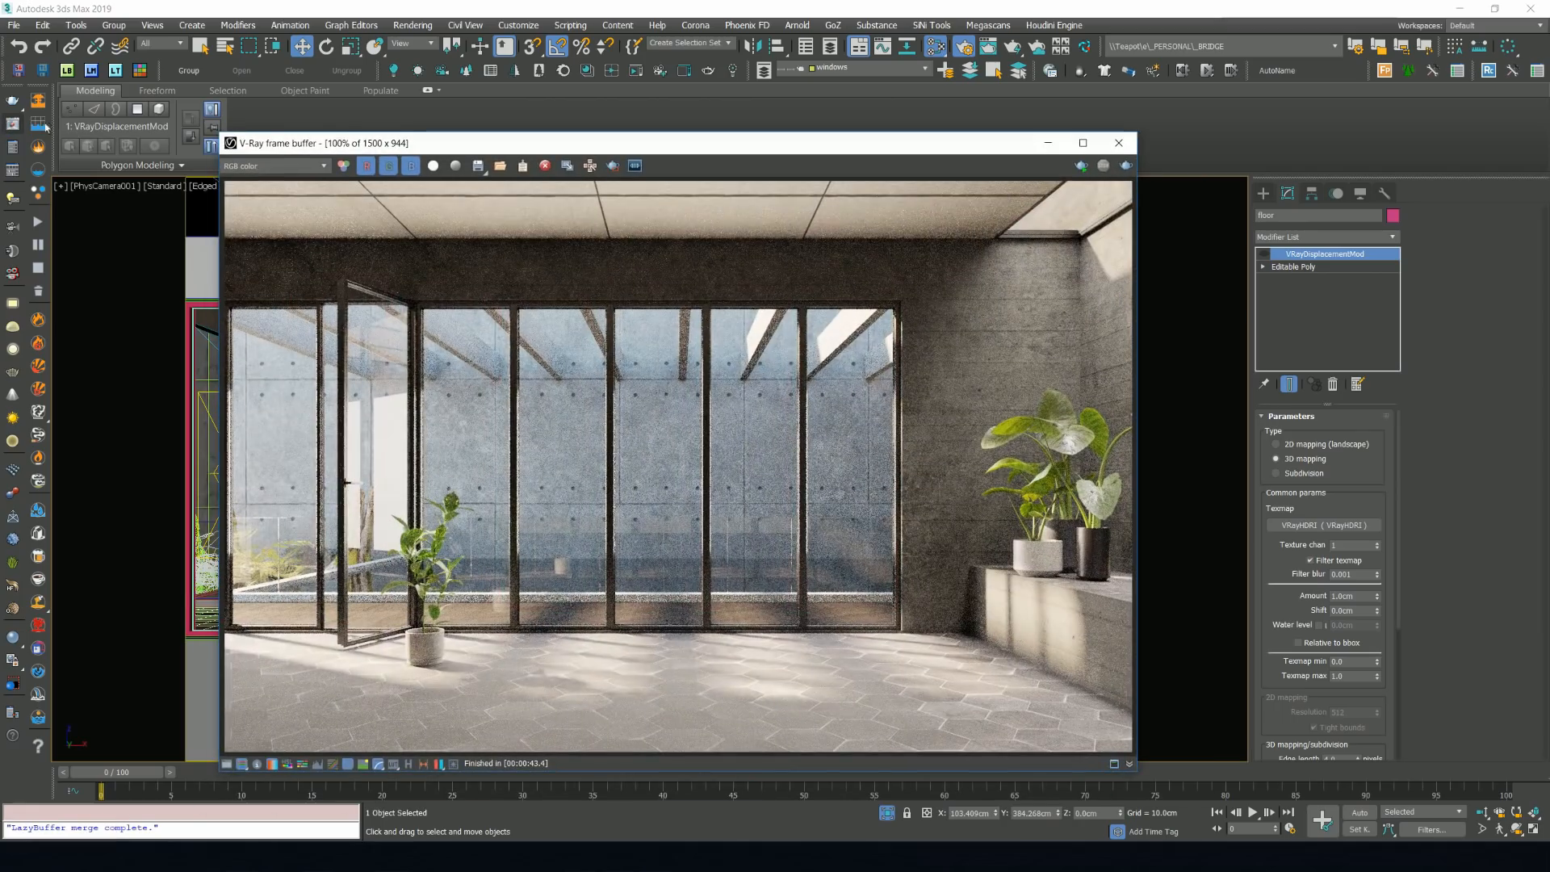
click(614, 167)
drag(718, 629, 1132, 750)
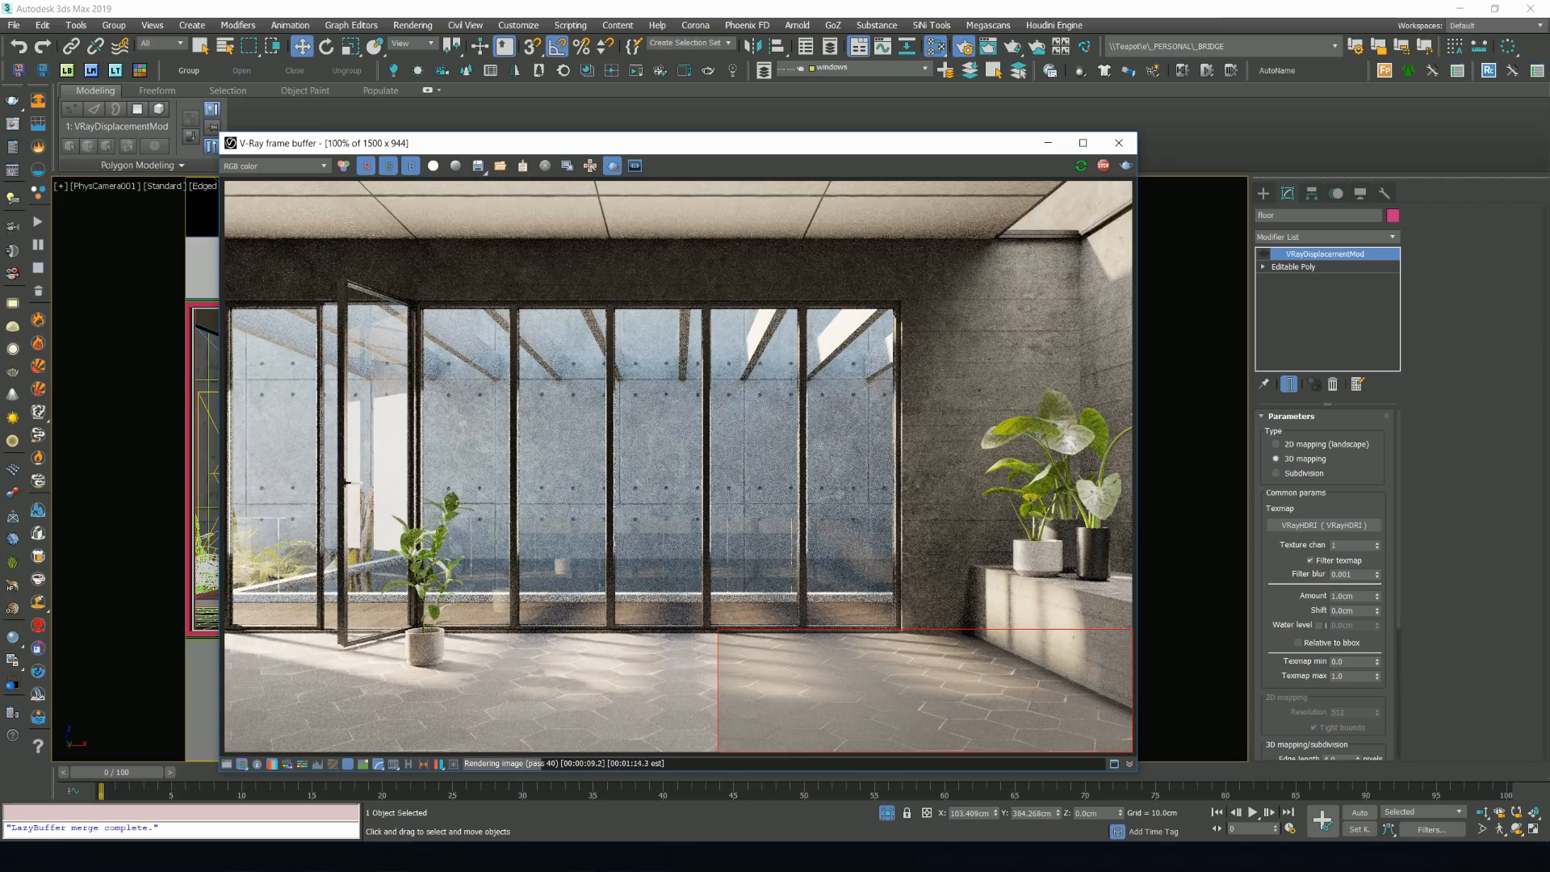
Set the floor tile material's Fresnel IOR to 1.6 and darken its reflection color to a value of about 19.
drag(0, 174, 500, 135)
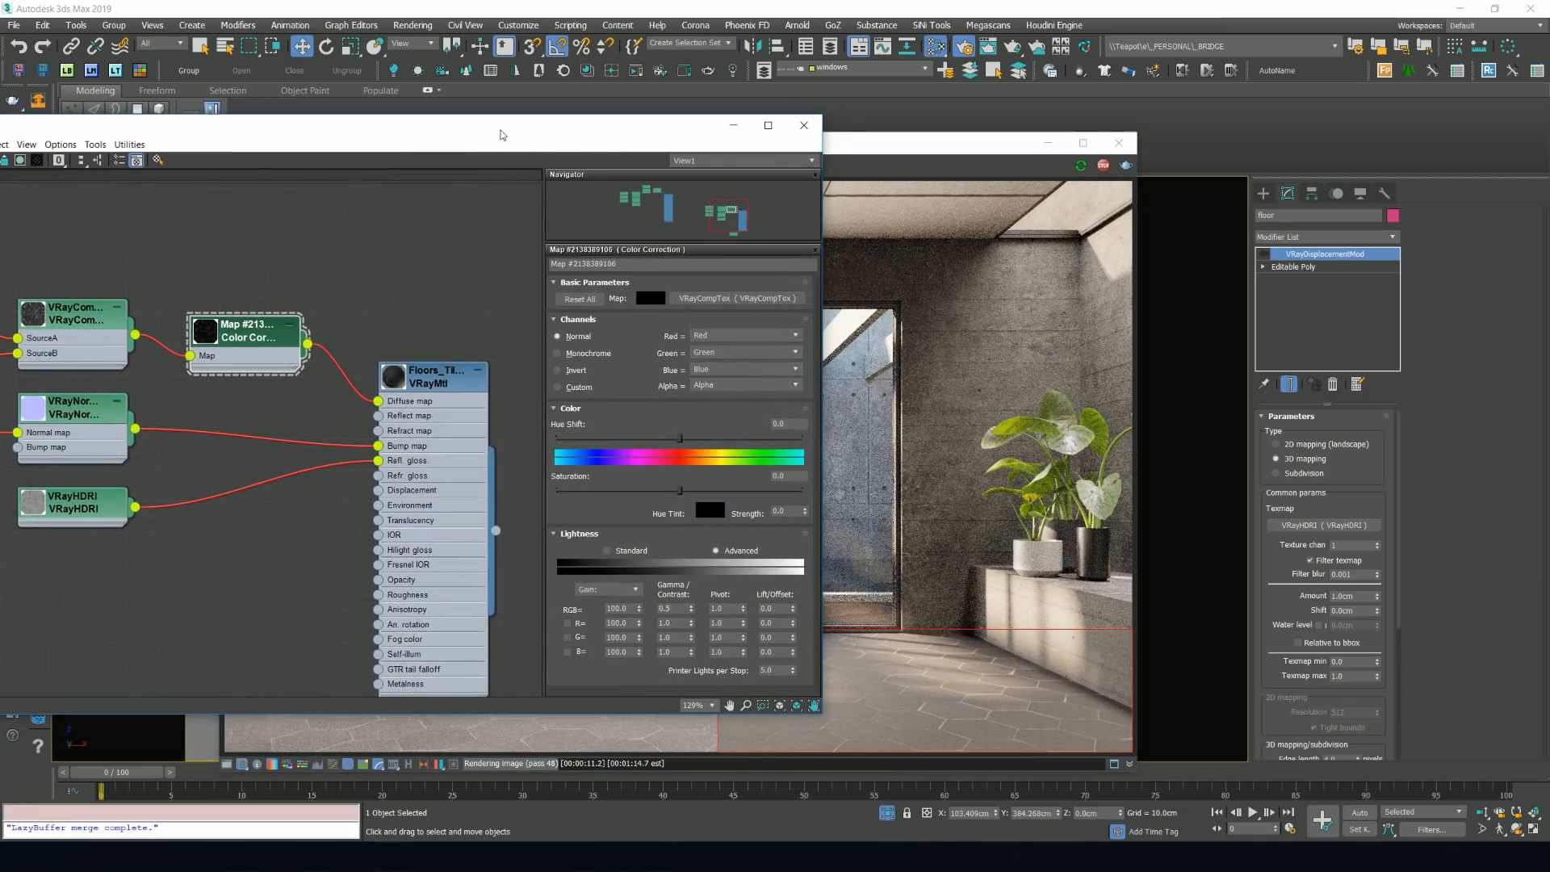
double_click(436, 386)
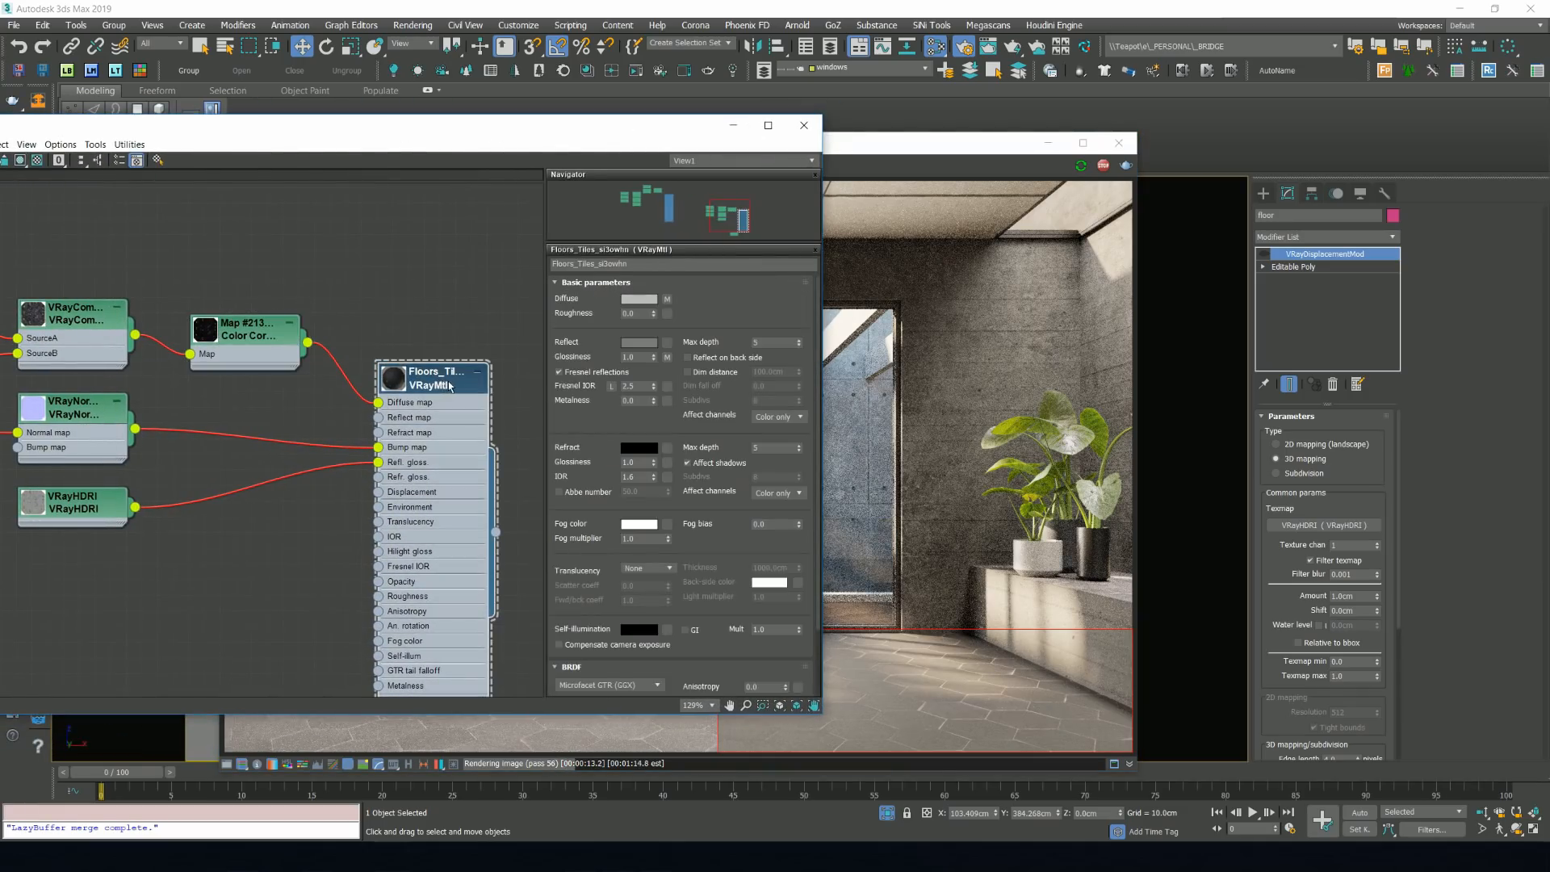
double_click(641, 386)
text(1.6)
key(Return)
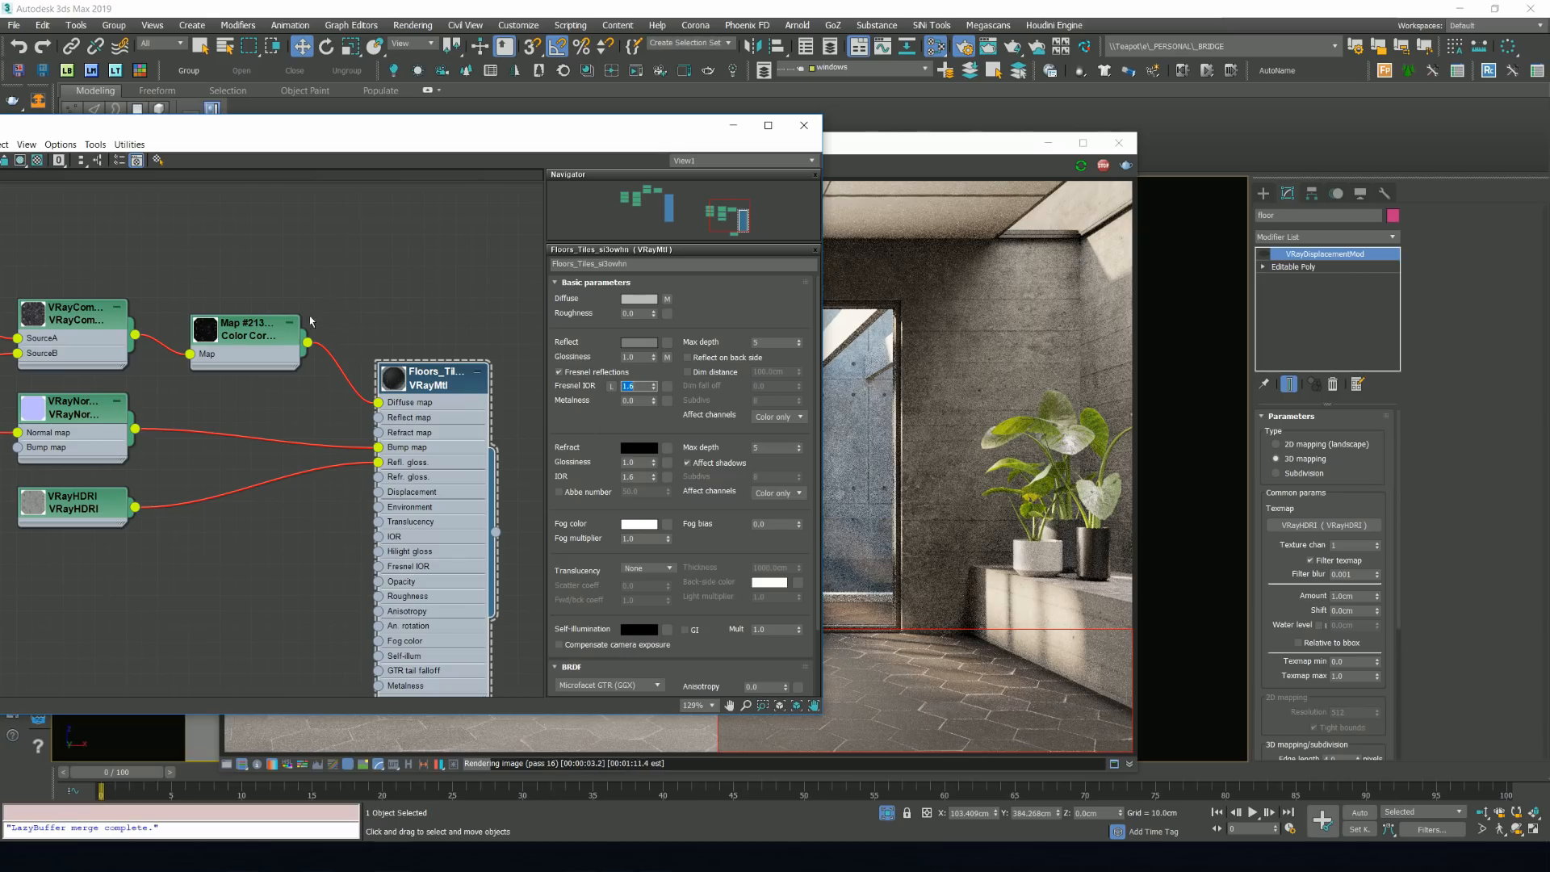
click(638, 343)
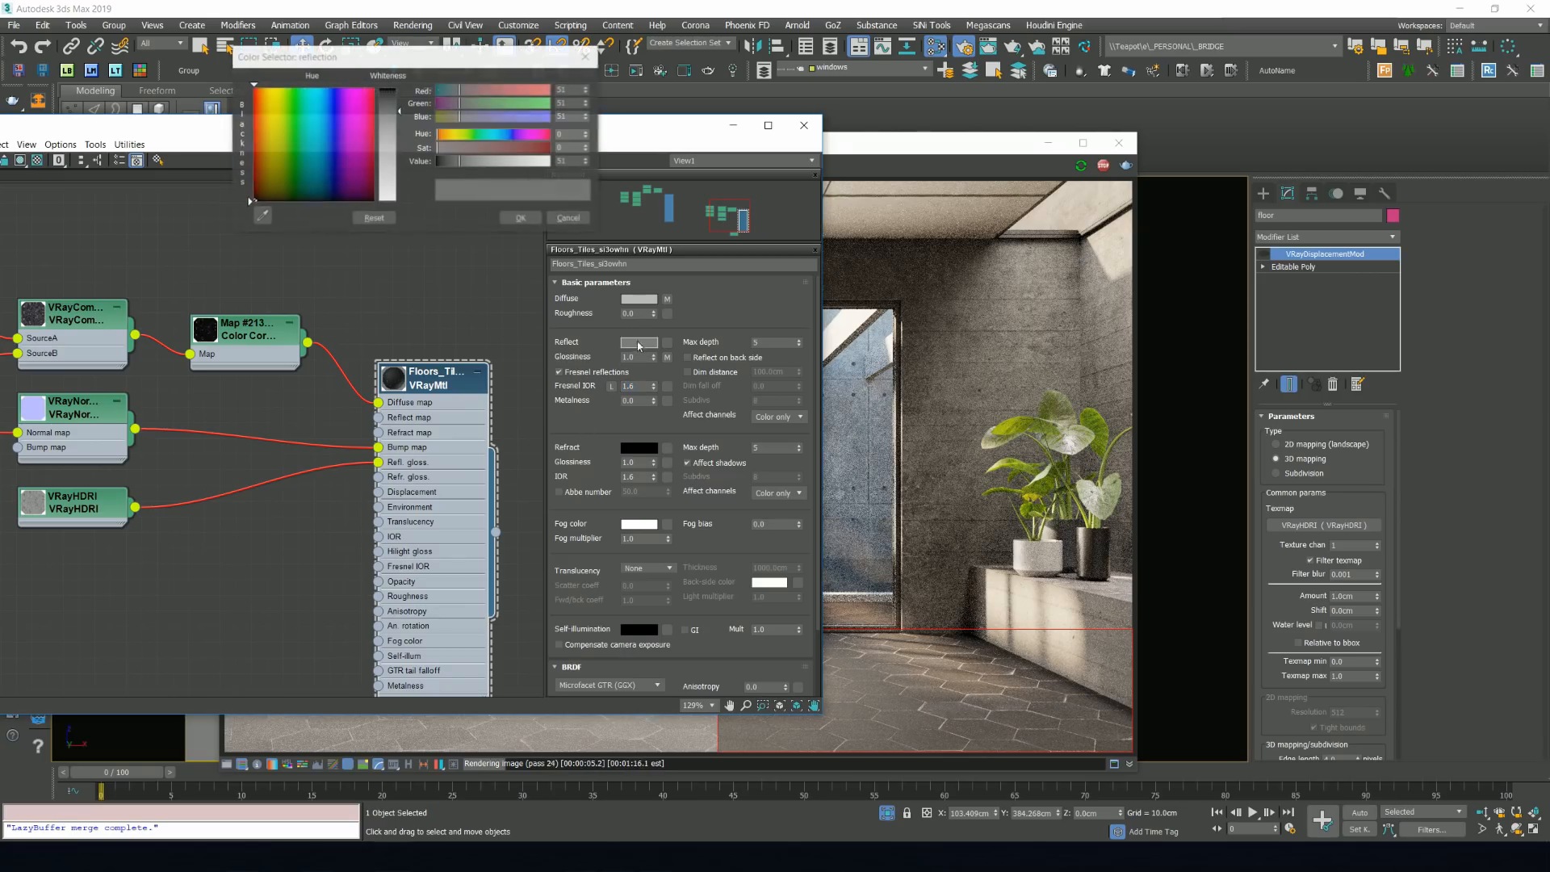
click(395, 100)
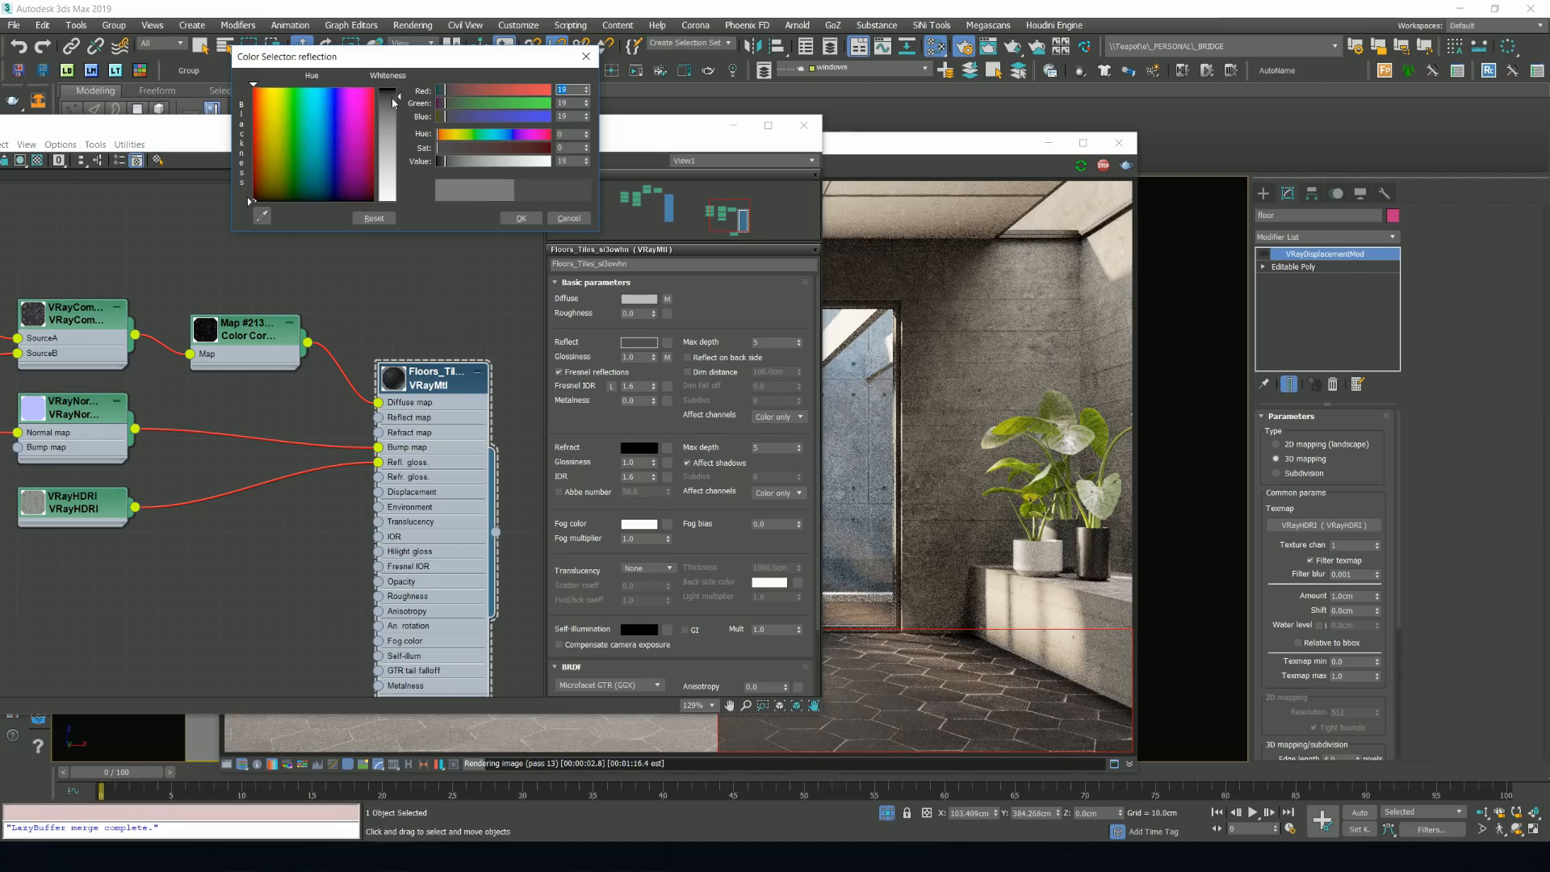
click(804, 126)
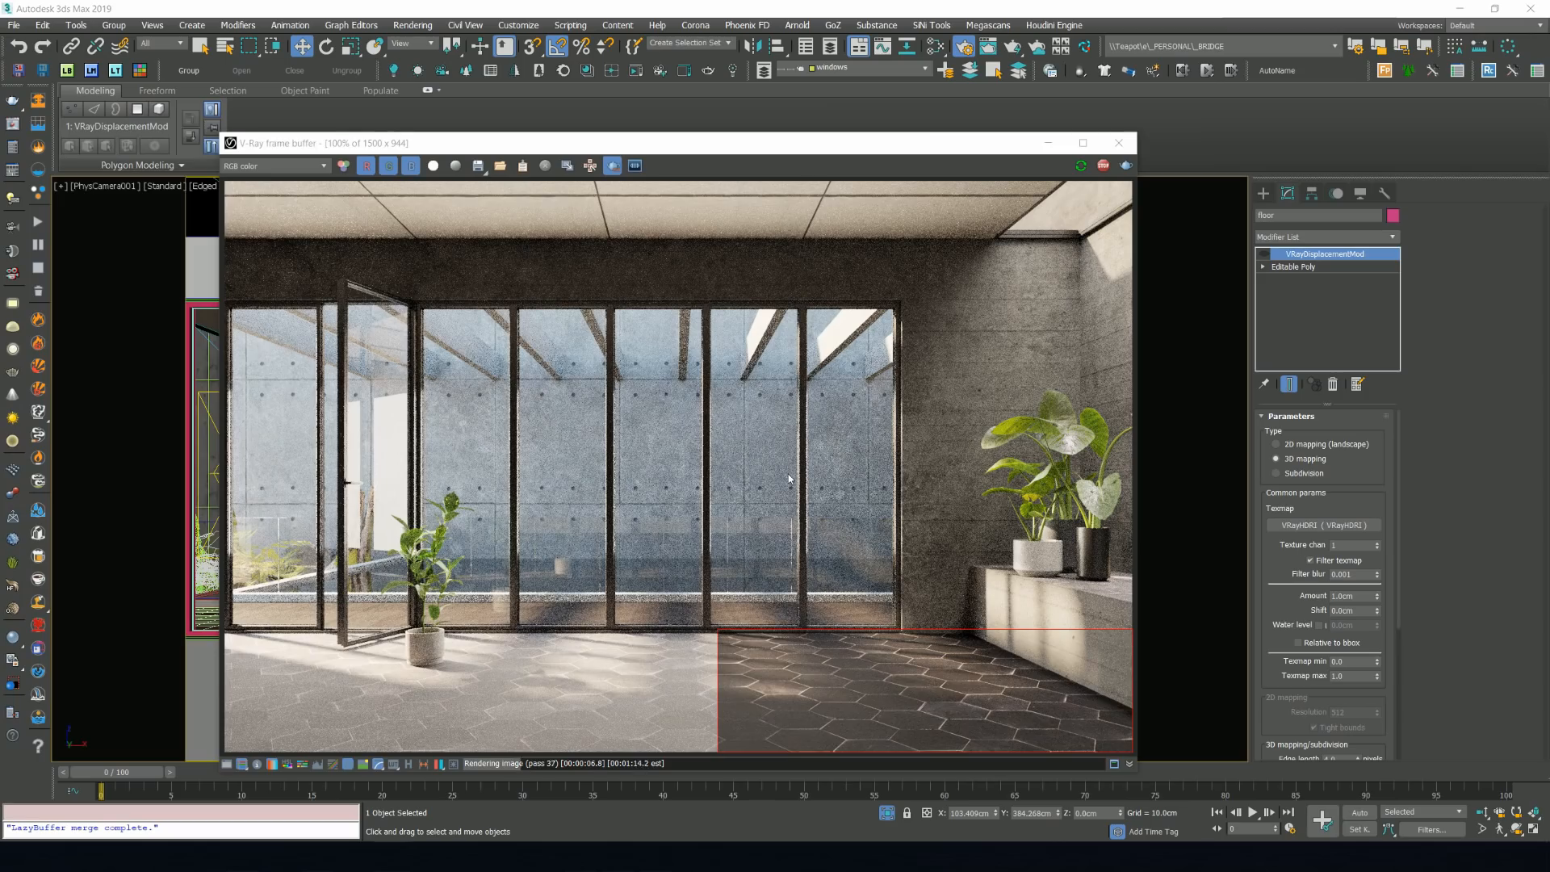
Turn off the render region, render the full frame to check the darker floor, and put the frame buffer away.
click(613, 165)
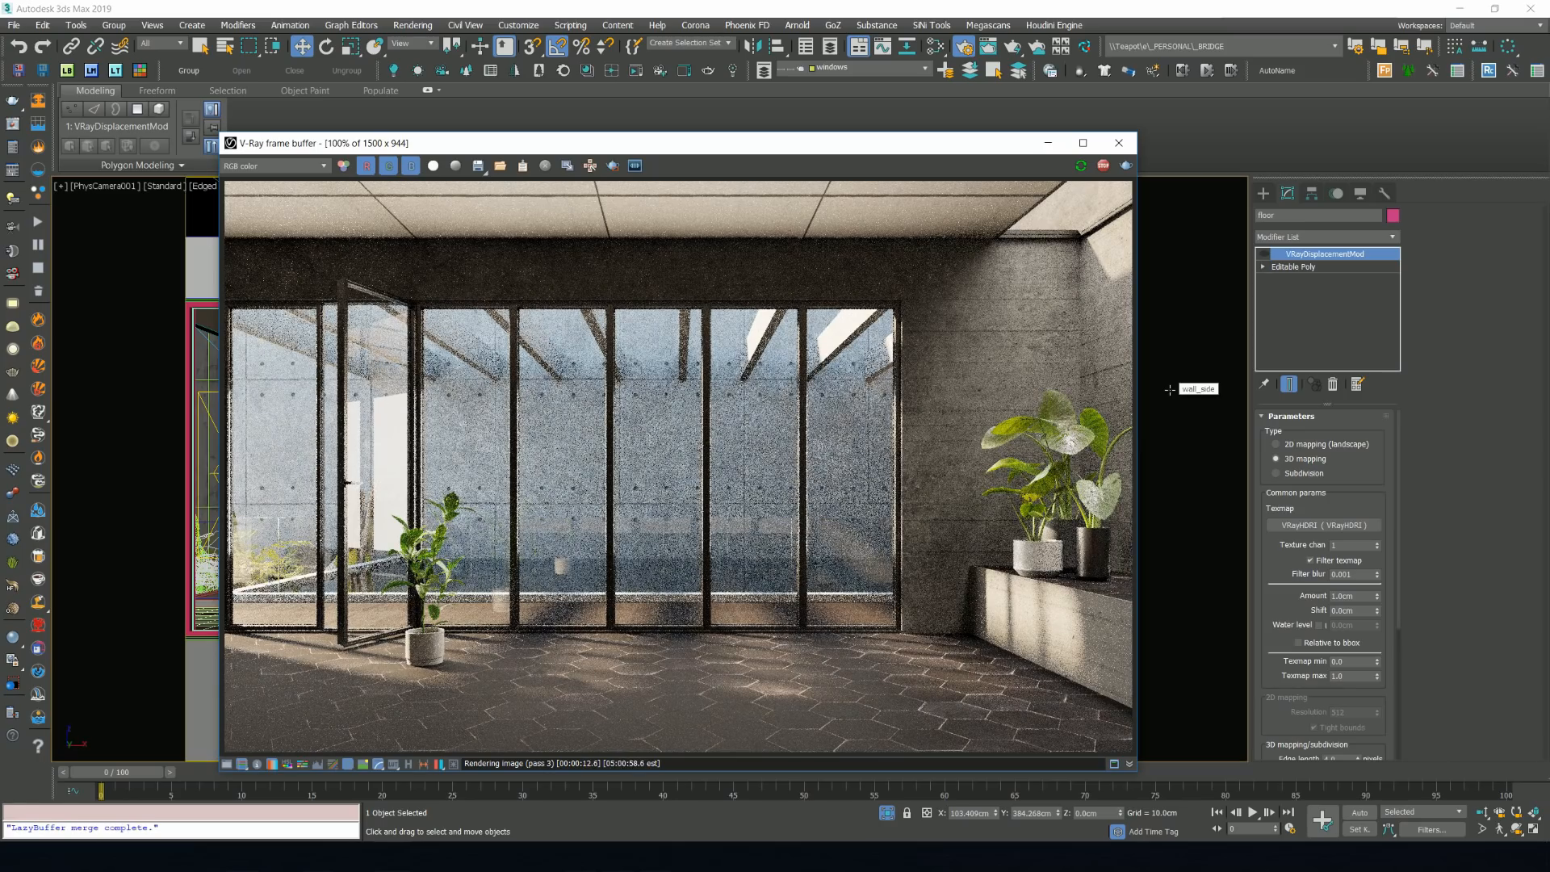
click(1104, 165)
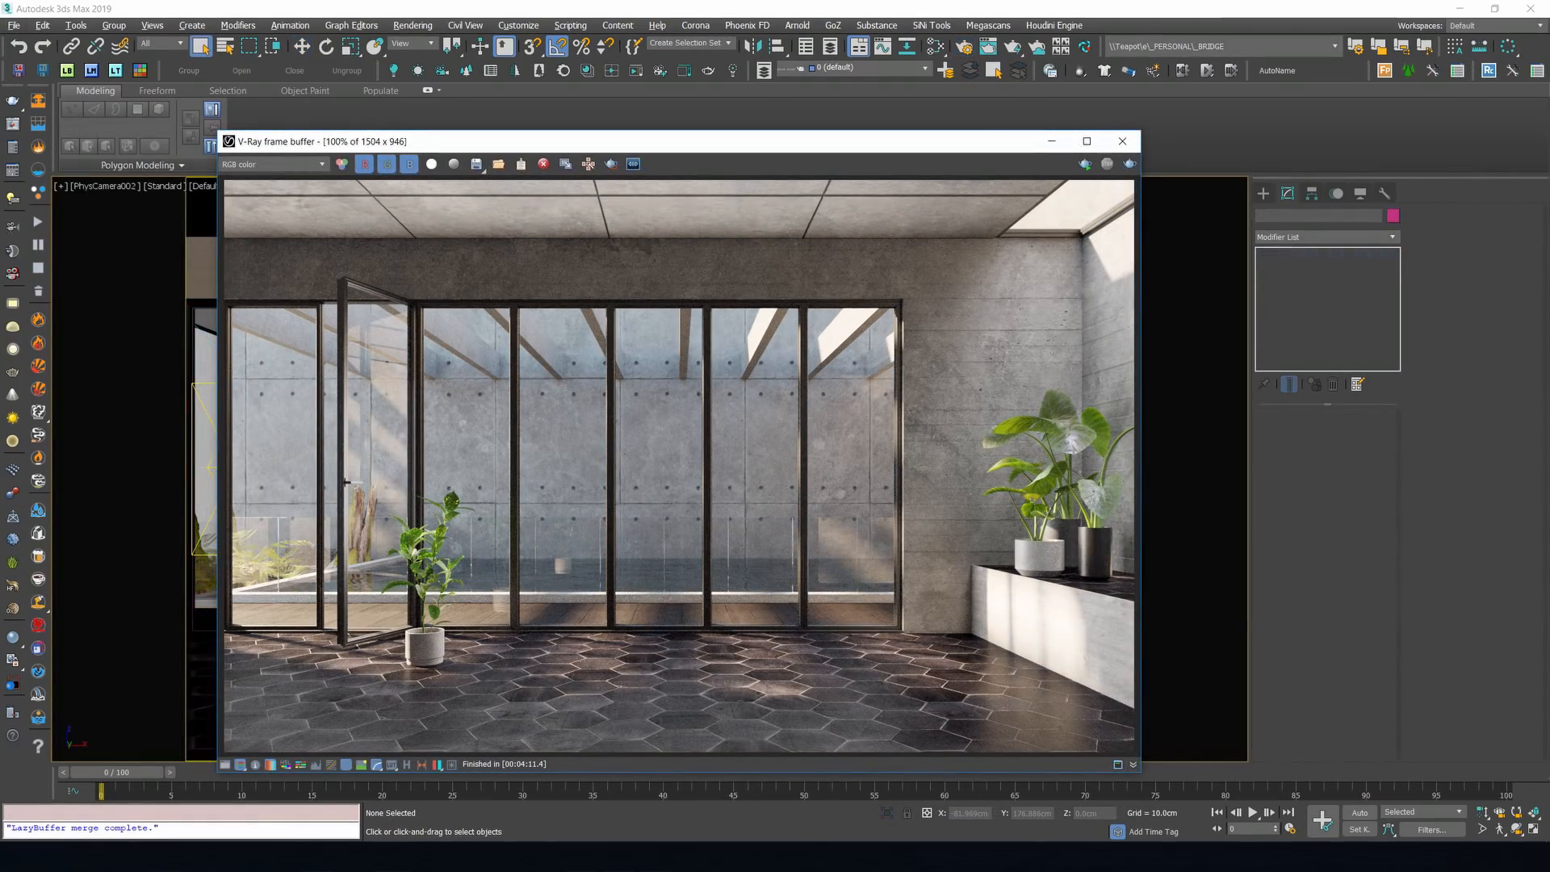
click(1052, 143)
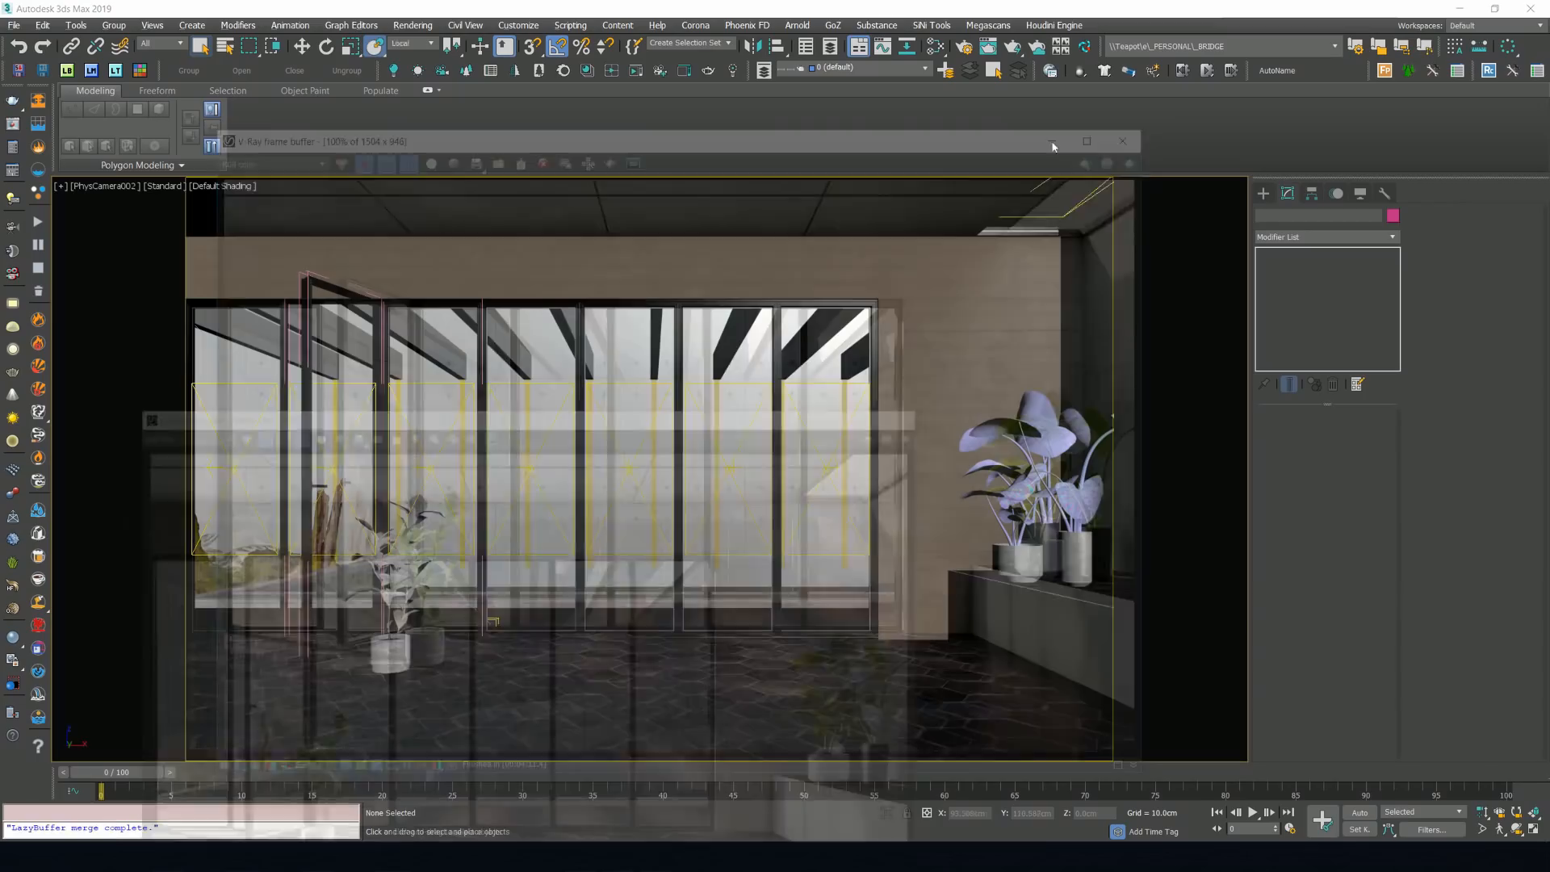
Unhide the MICHEL CLUB COMPOSITION sofa group by name and display edged faces in the viewport.
right_click(718, 533)
click(758, 455)
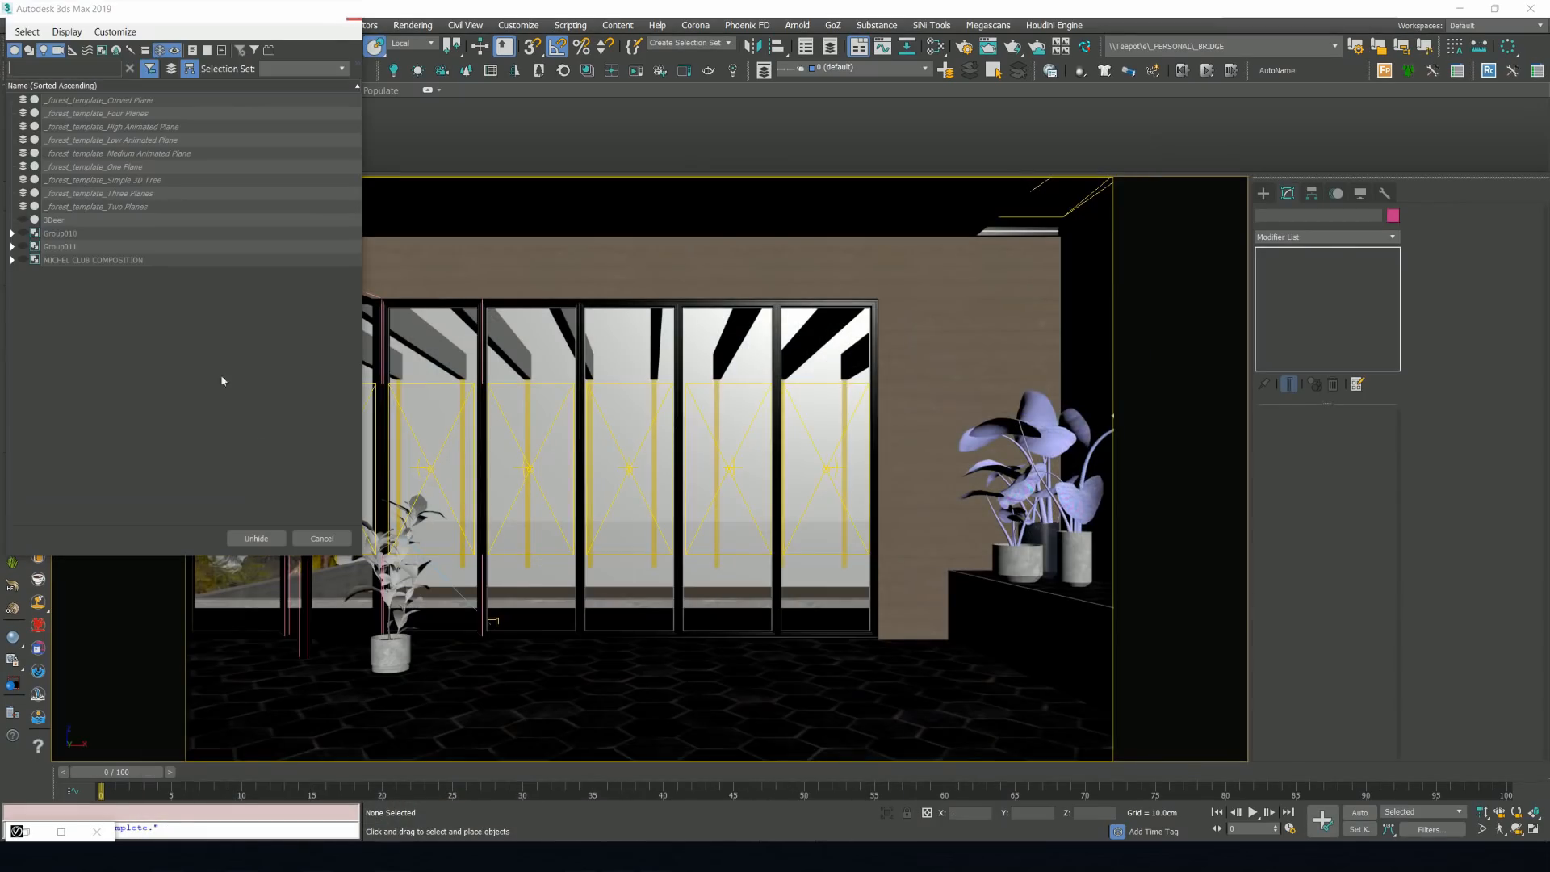
double_click(123, 261)
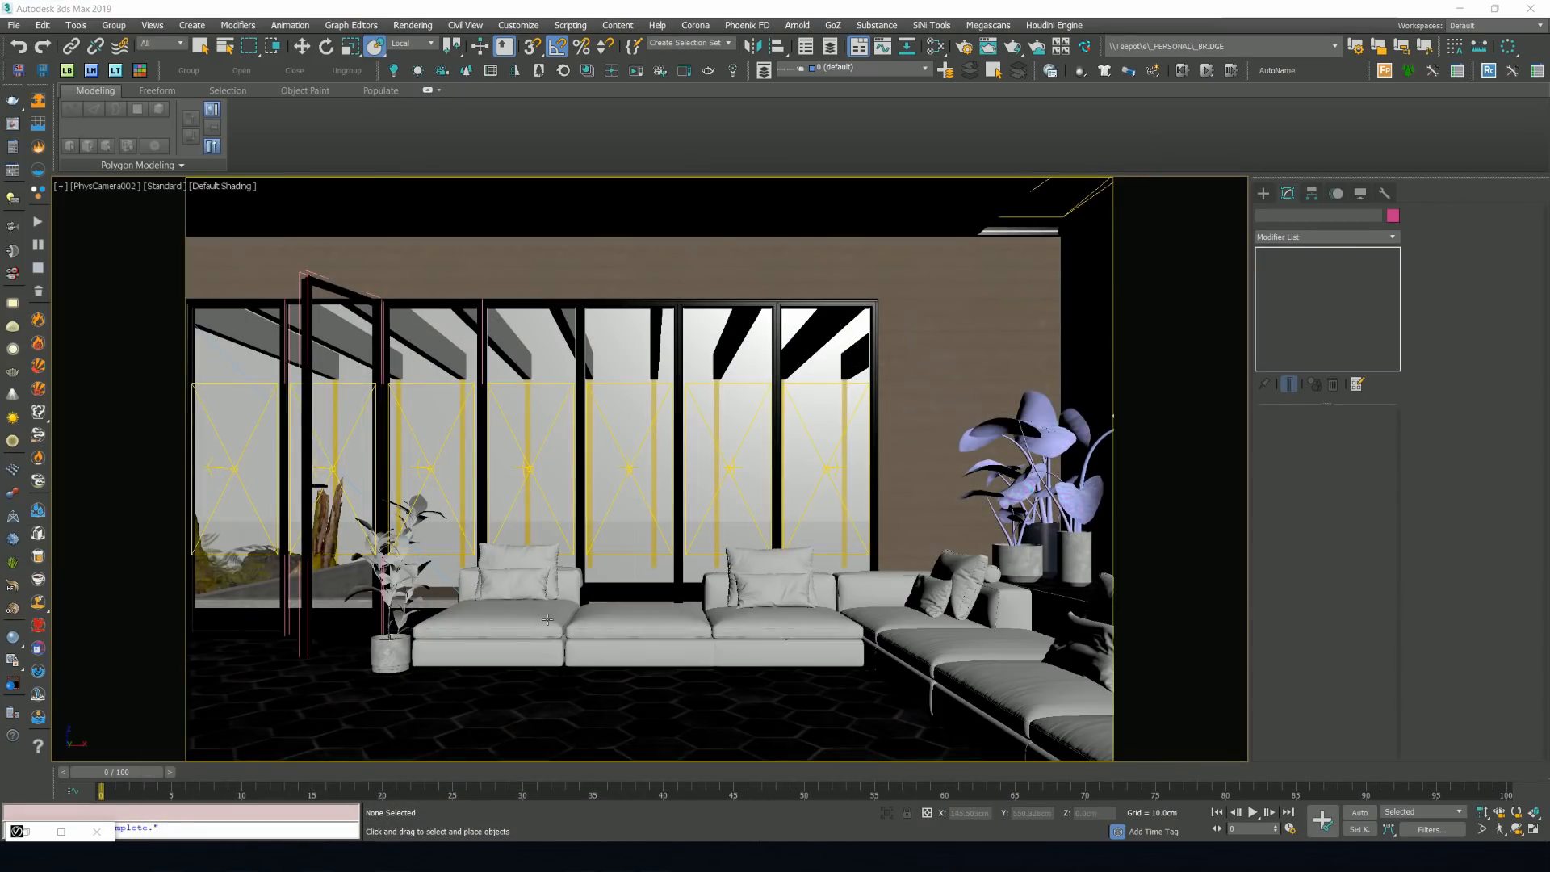
key(F4)
Select the sofa group and open it to give access to its individual parts.
click(547, 619)
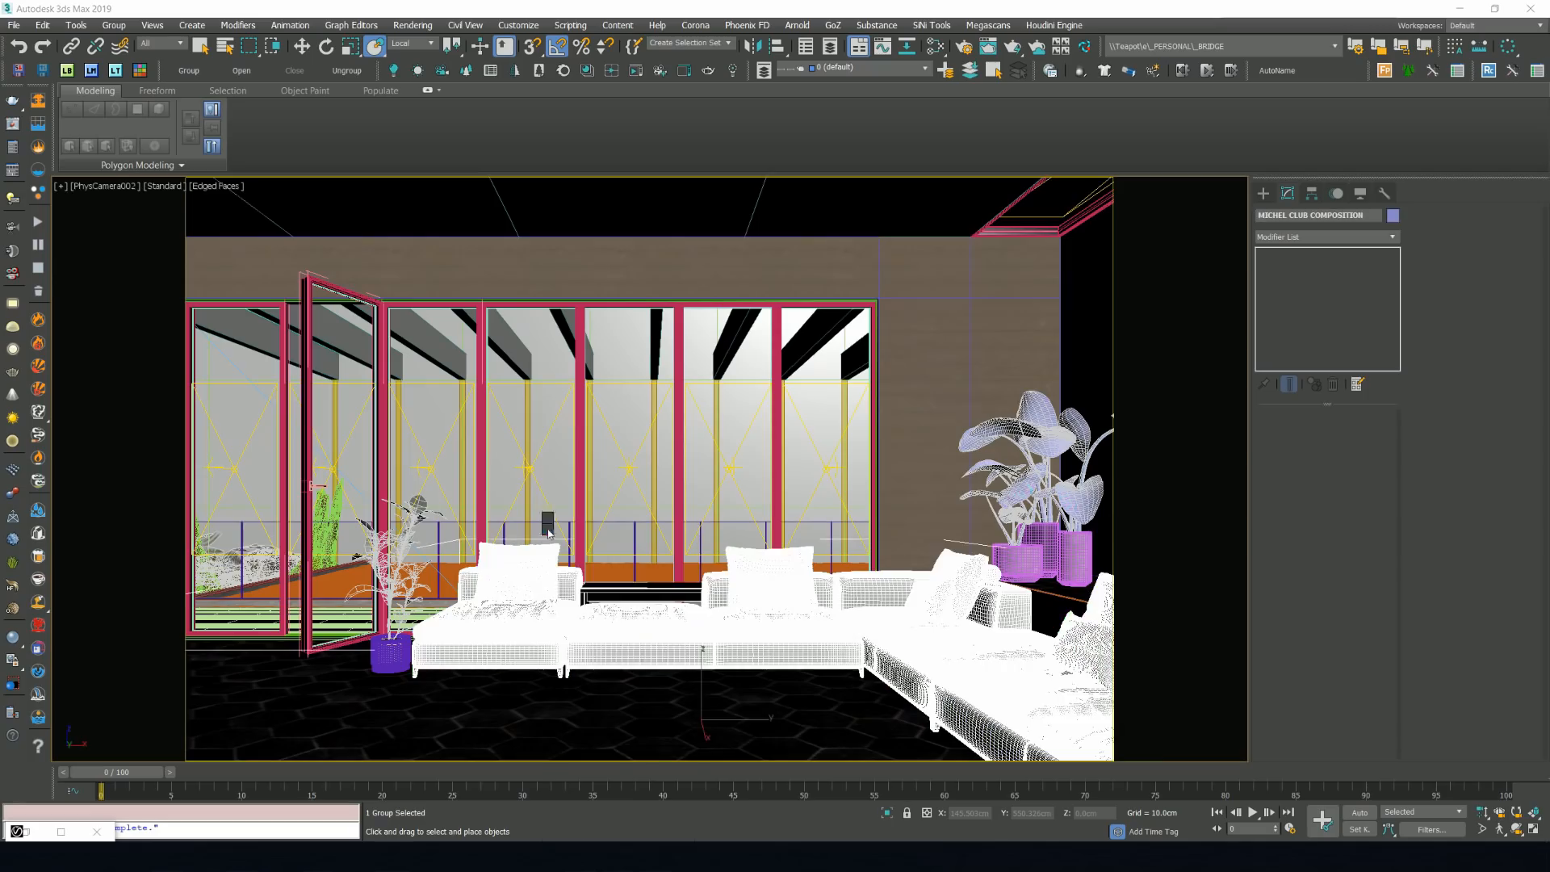
right_click(549, 533)
click(287, 157)
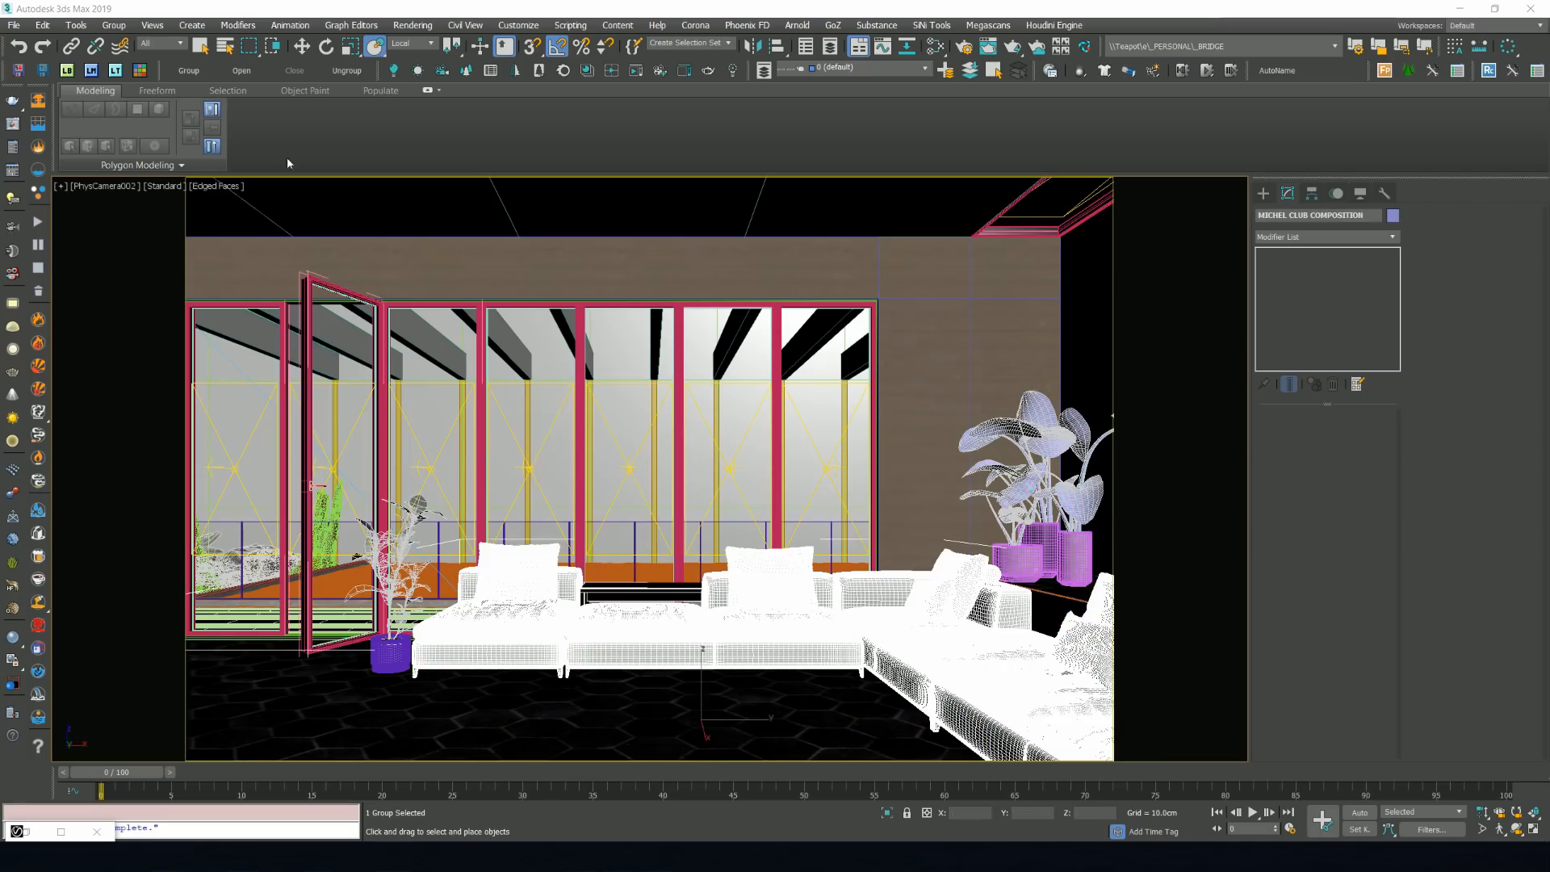
click(244, 70)
Isolate the upholstered sofa body without its cushions and turn off edged faces.
click(552, 617)
right_click(549, 525)
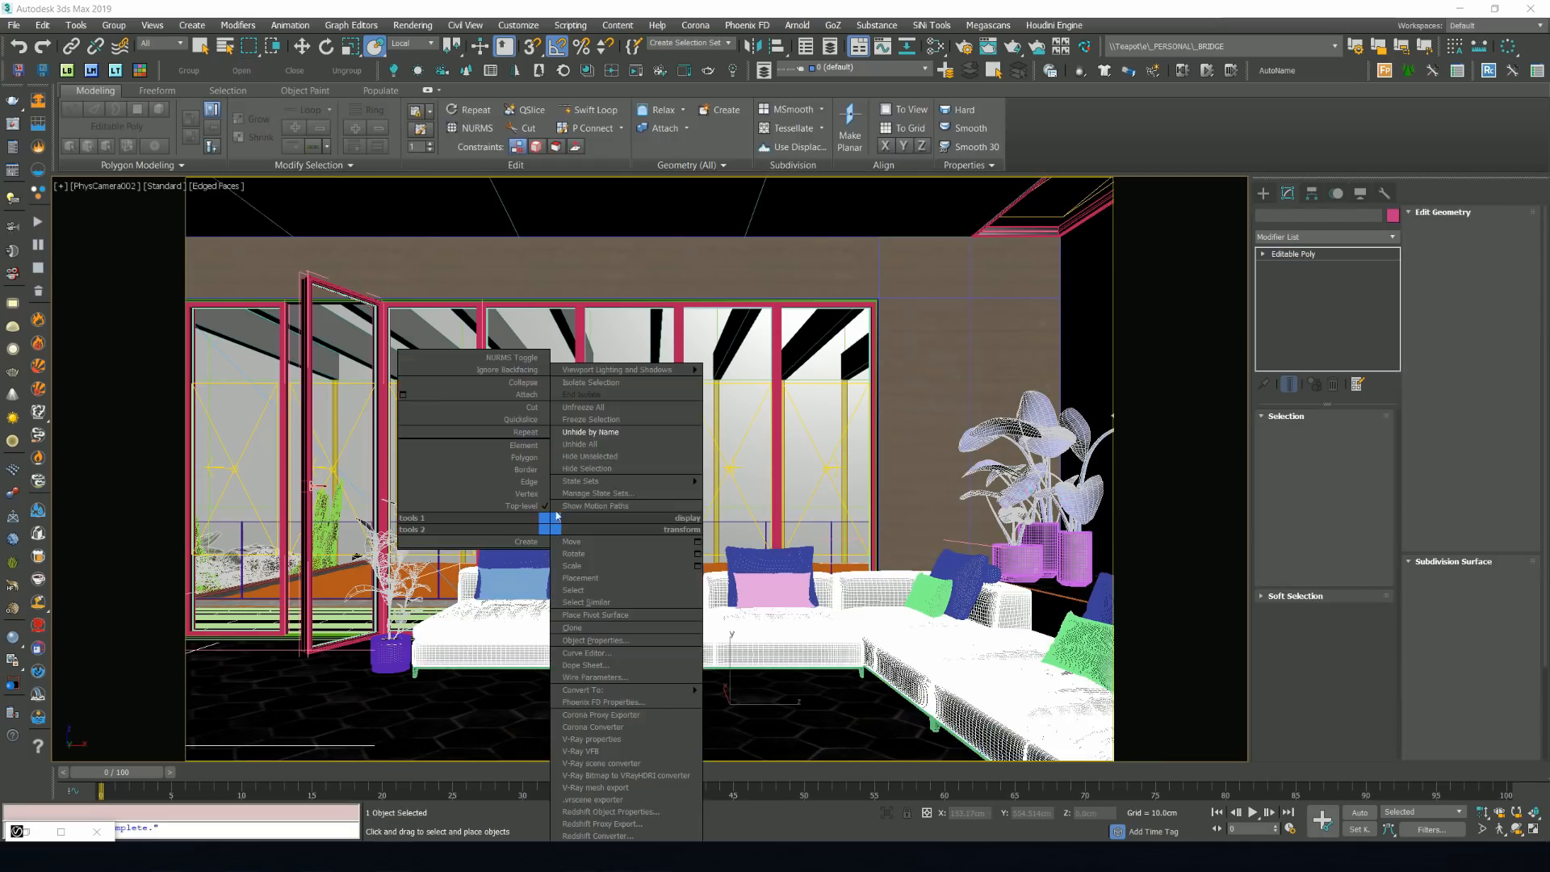
click(596, 384)
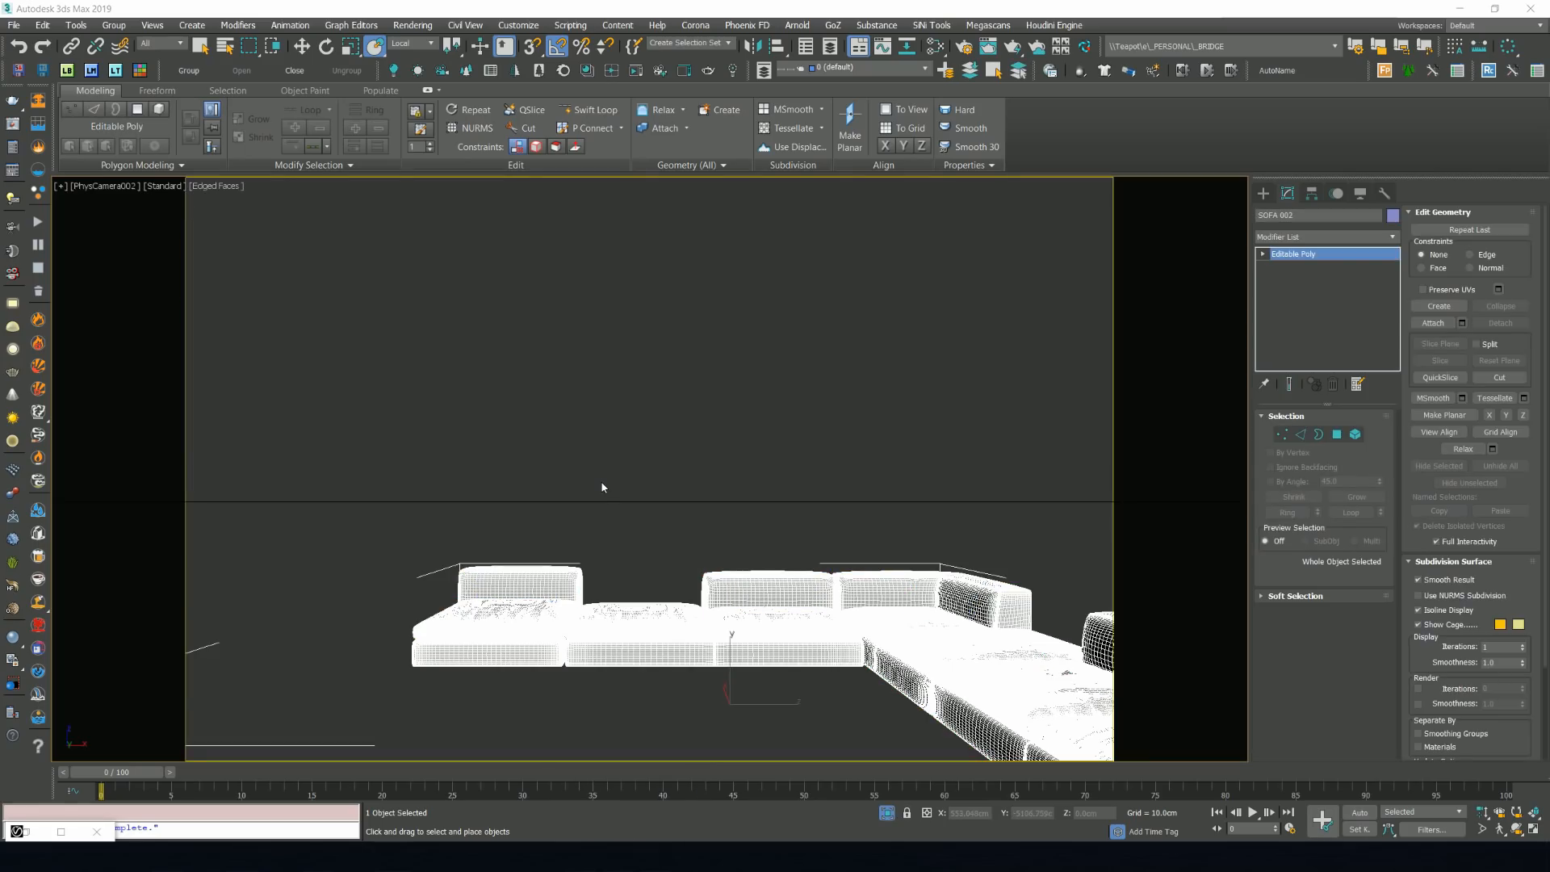
key(t)
key(z)
alt+middle_drag(658, 565, 726, 598)
key(F4)
Switch to Quixel Bridge and filter the asset library to Surfaces.
scroll(726, 598, up, 10)
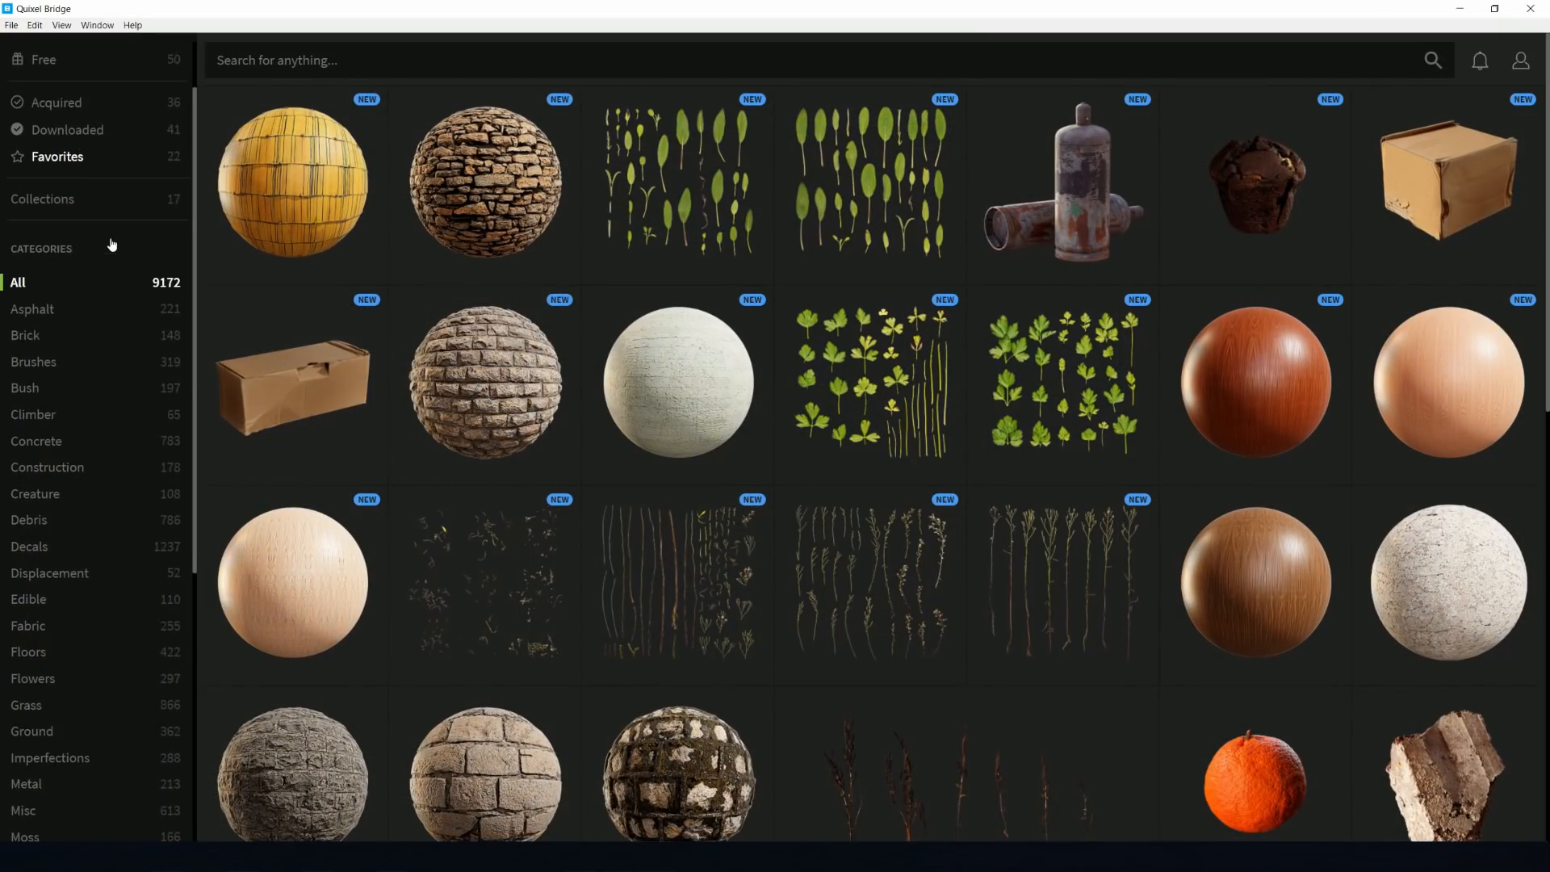
click(84, 53)
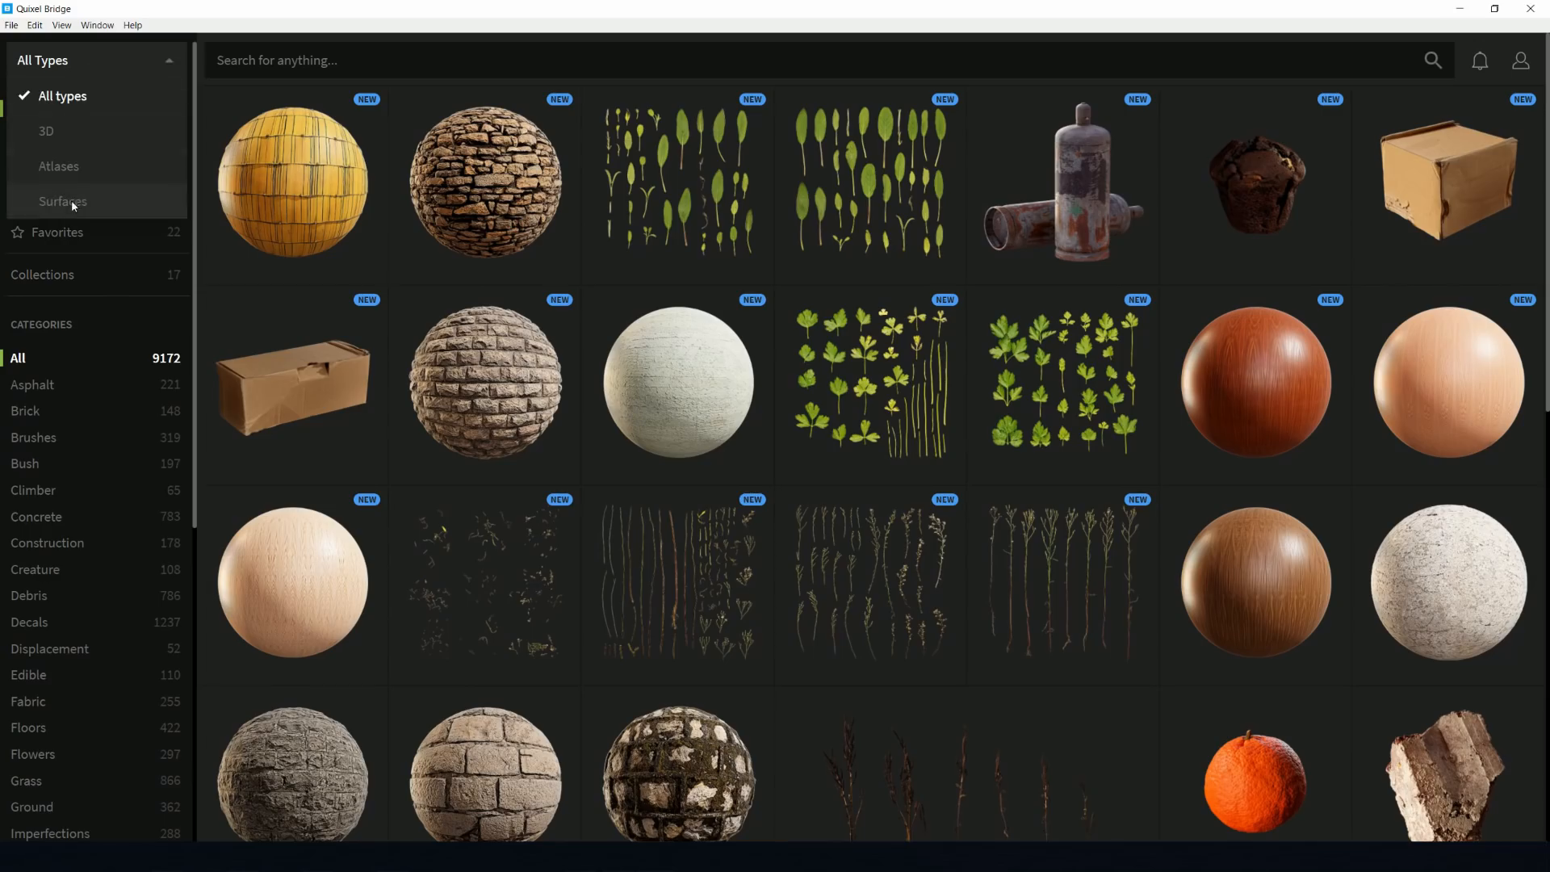
click(57, 184)
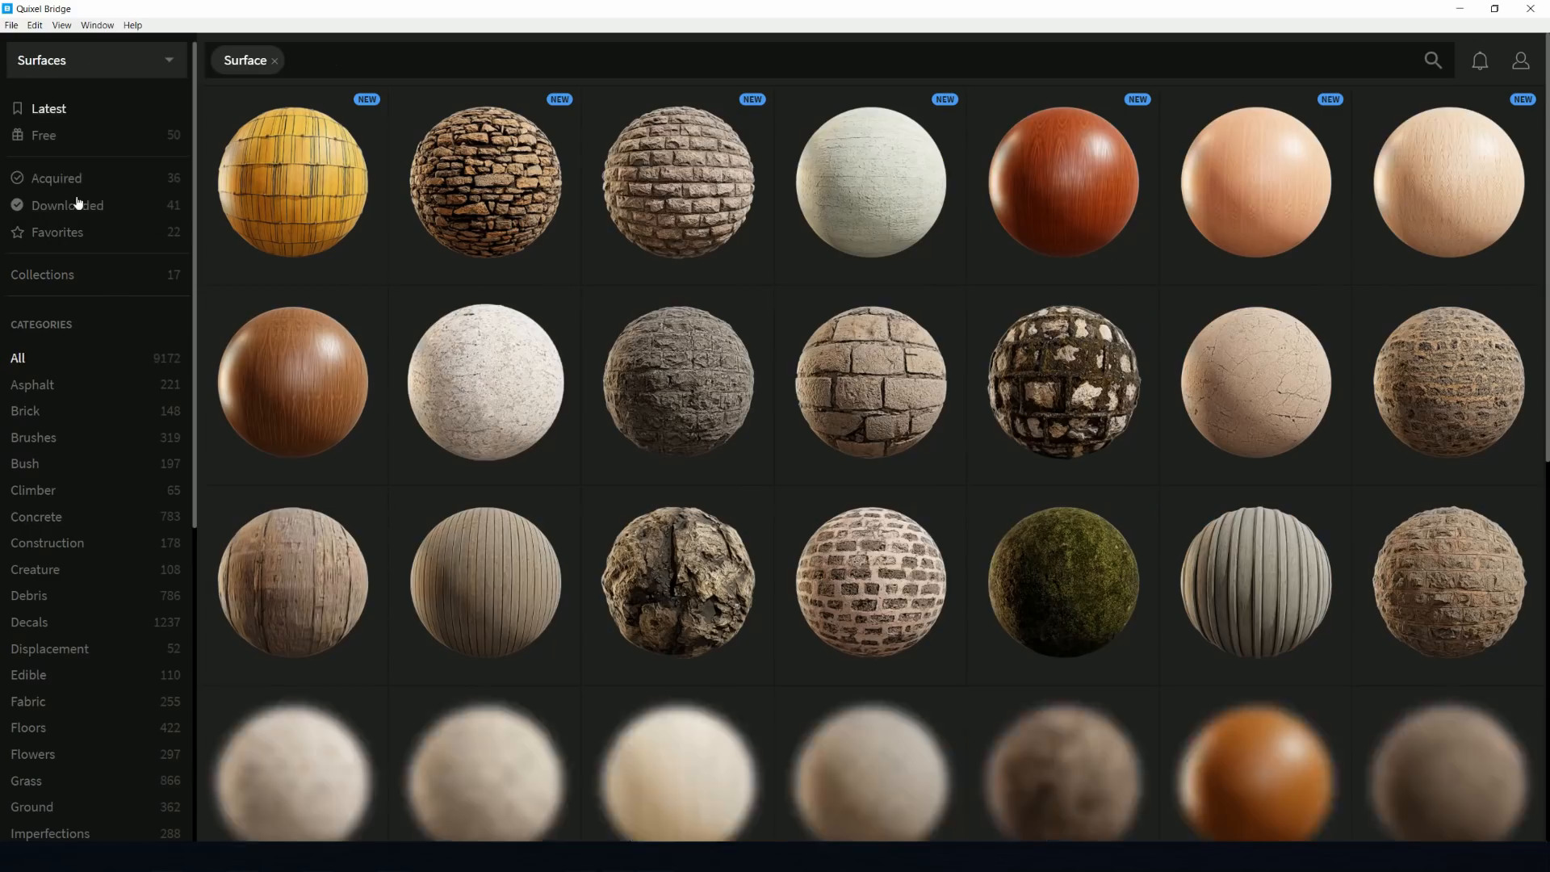
Filter the surfaces to the Fabric category and export the already downloaded, favorited grey Furniture Fabric to 3ds Max.
click(64, 703)
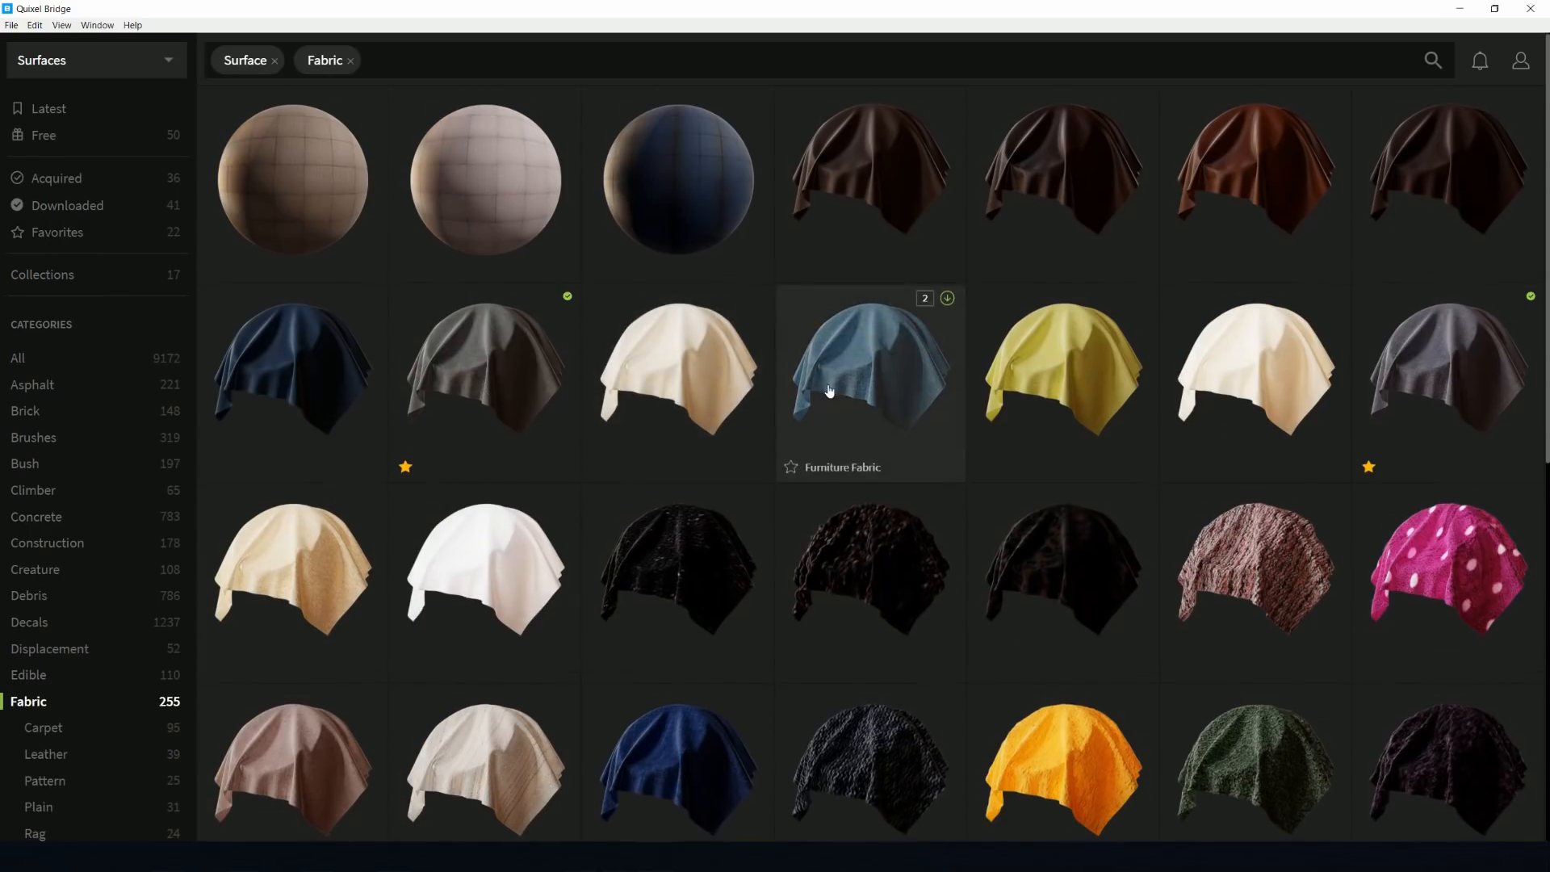
scroll(830, 389, down, 2)
scroll(830, 391, down, 7)
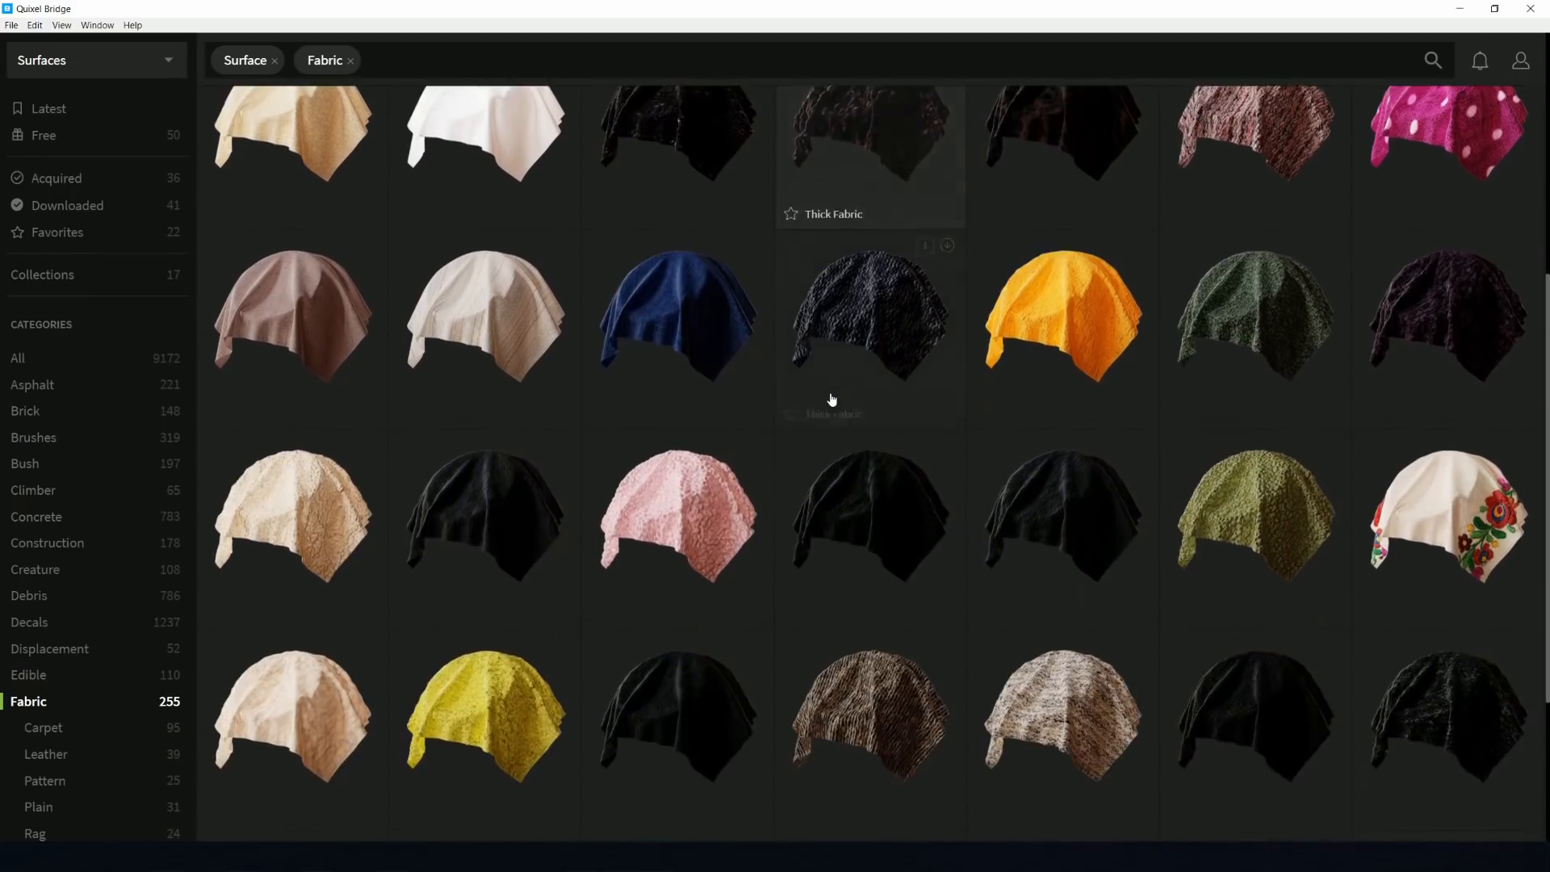
scroll(830, 396, up, 10)
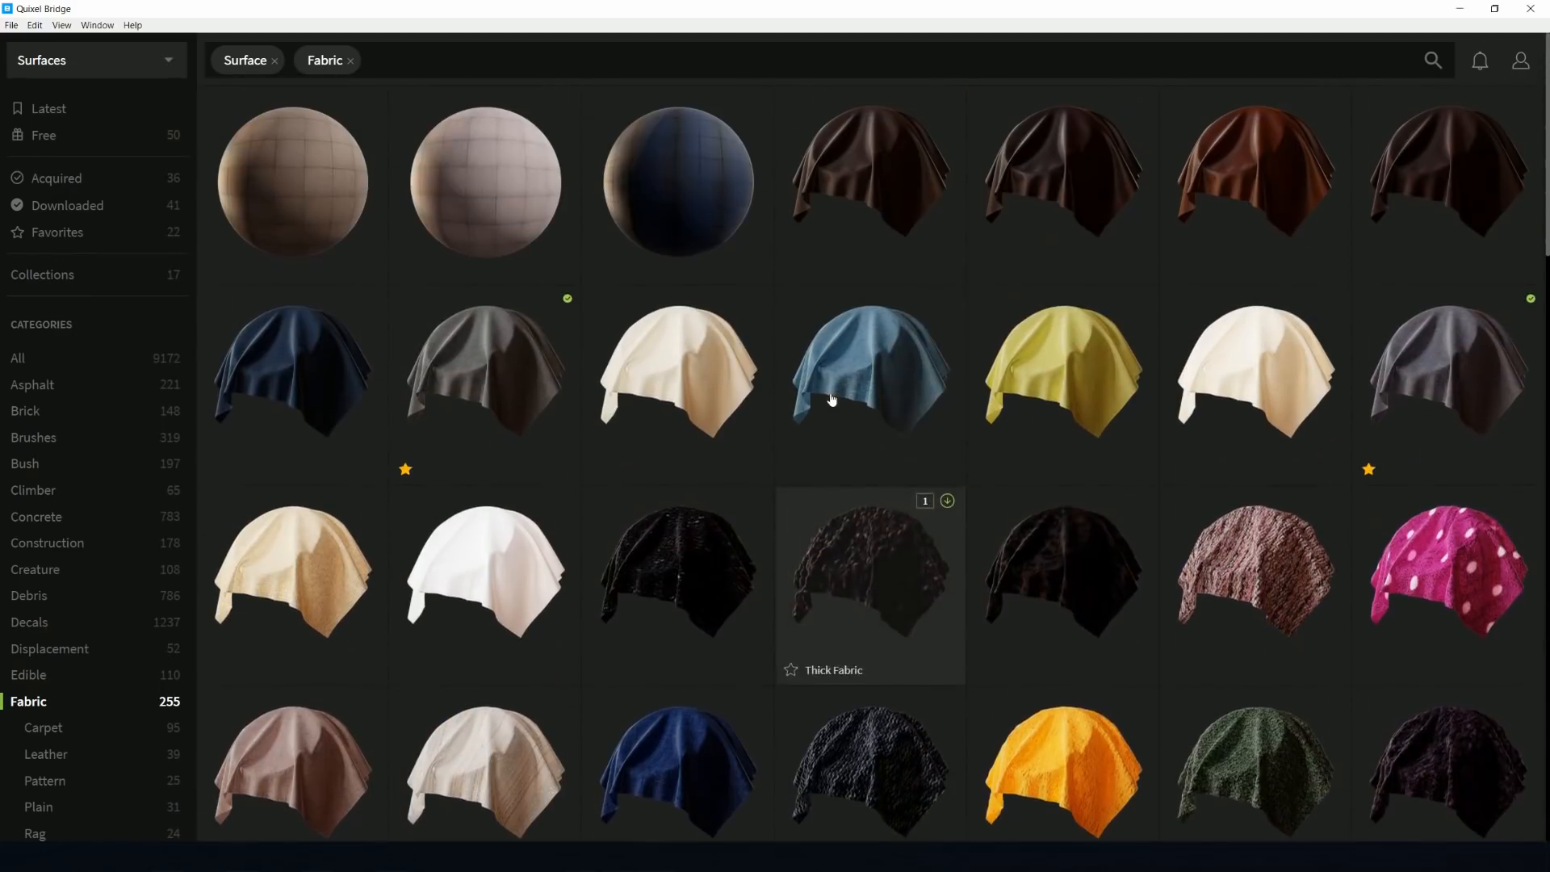
click(472, 360)
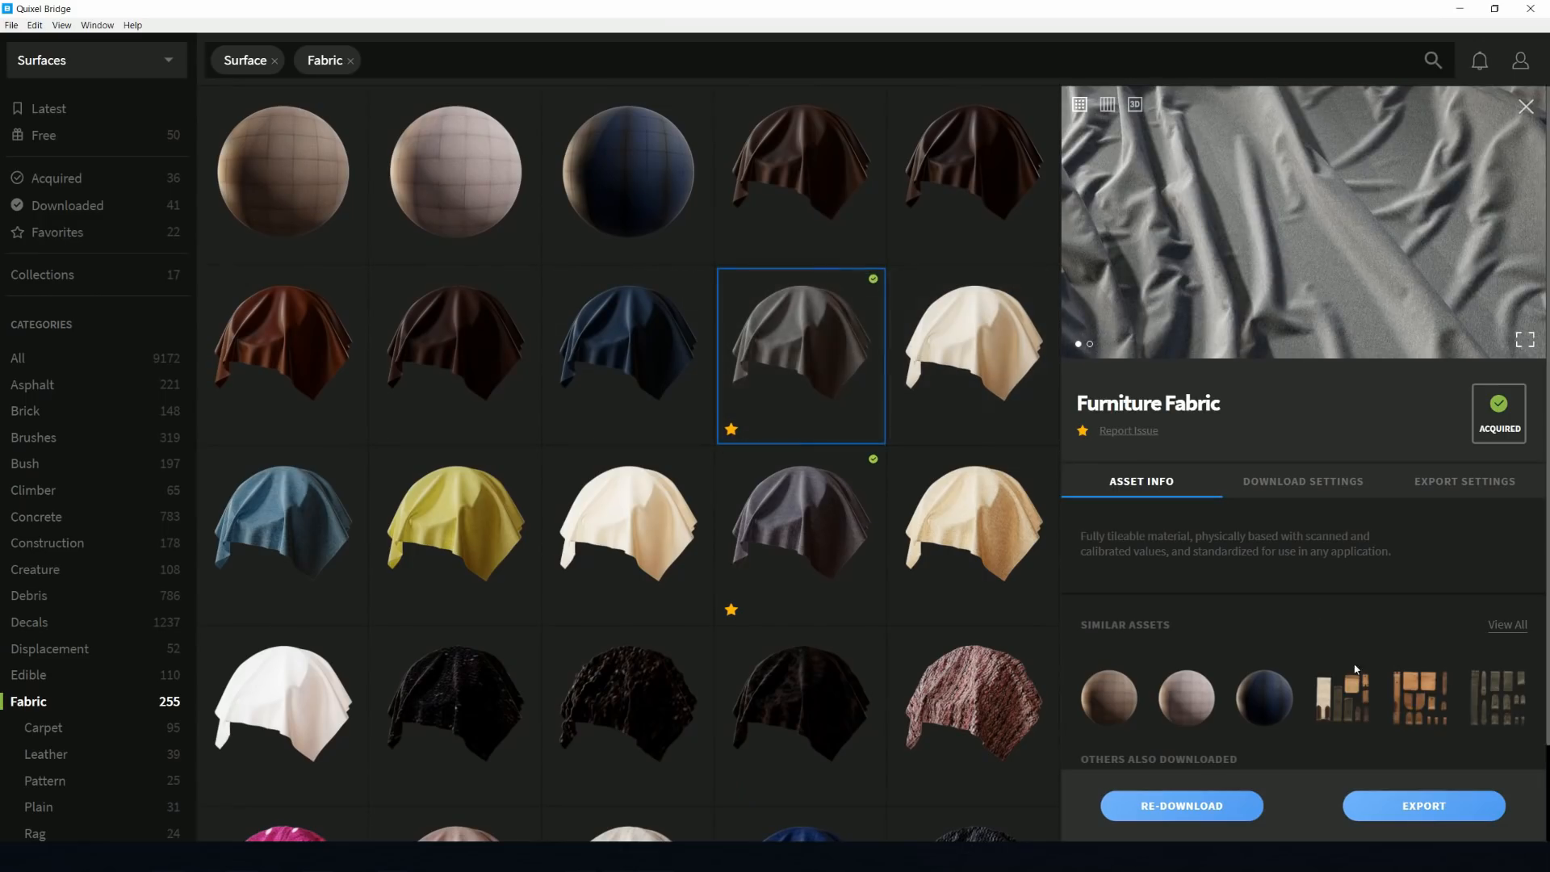
click(1412, 809)
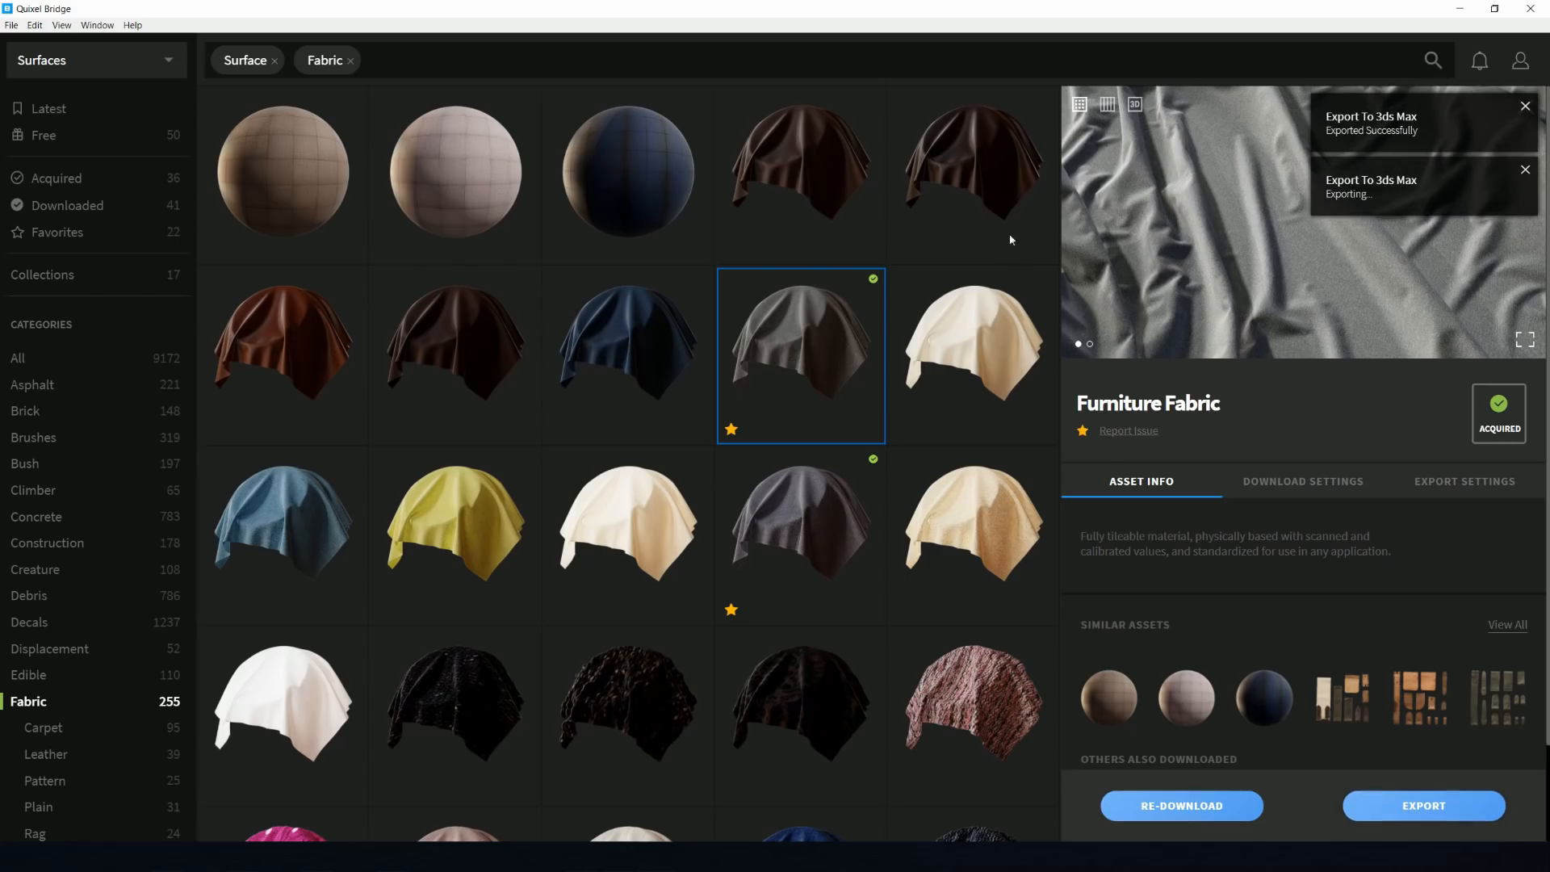
Return to 3ds Max and add a UVW Xform modifier to the sofa body above its VRayDisplacementMod.
click(1456, 9)
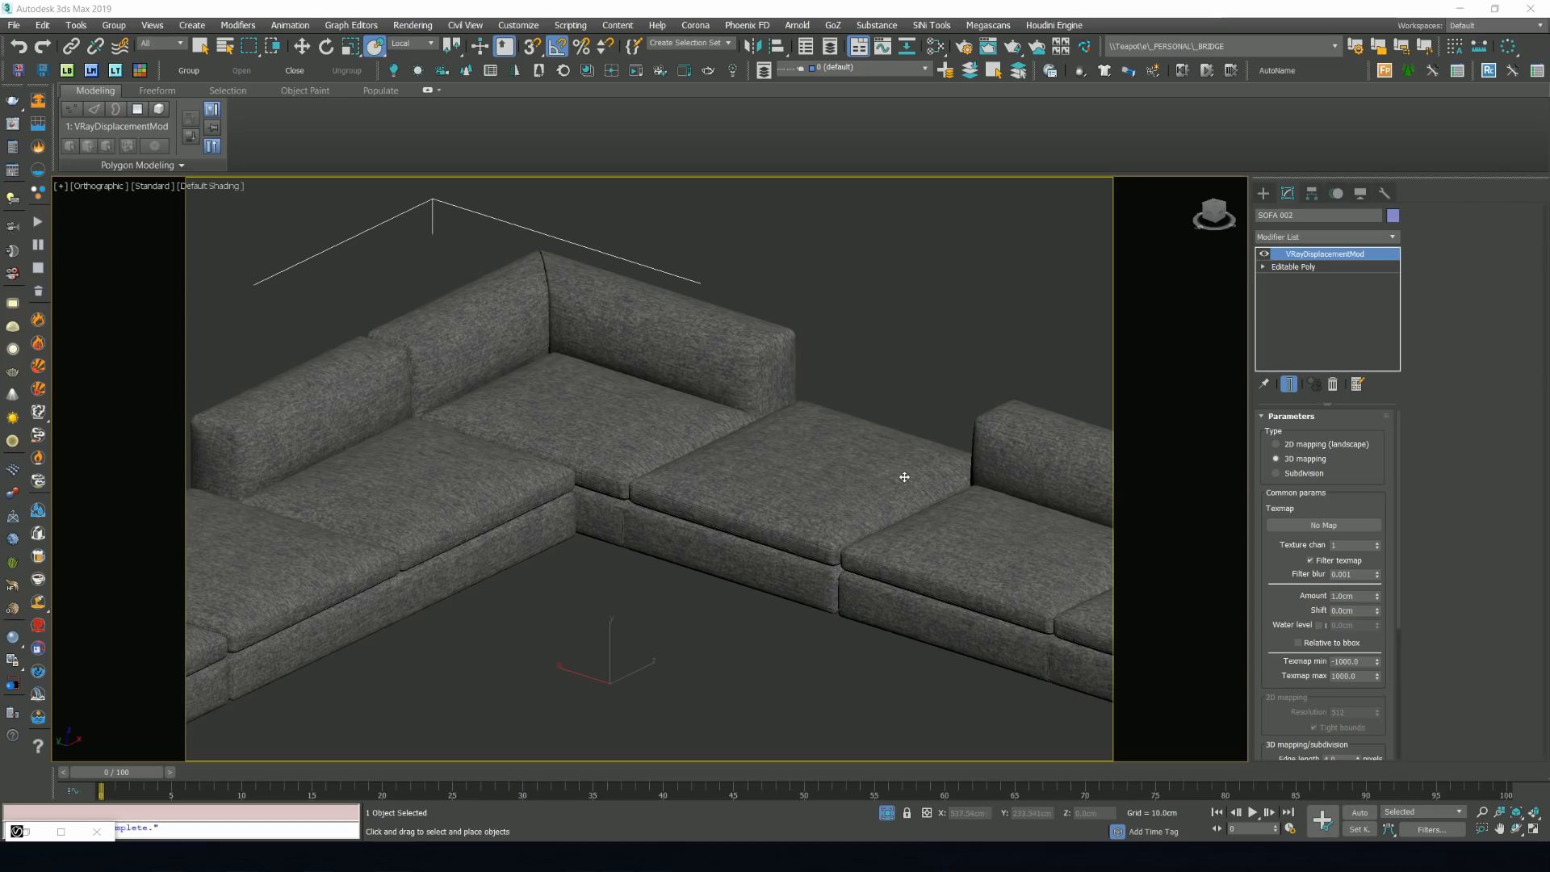
scroll(904, 477, up, 10)
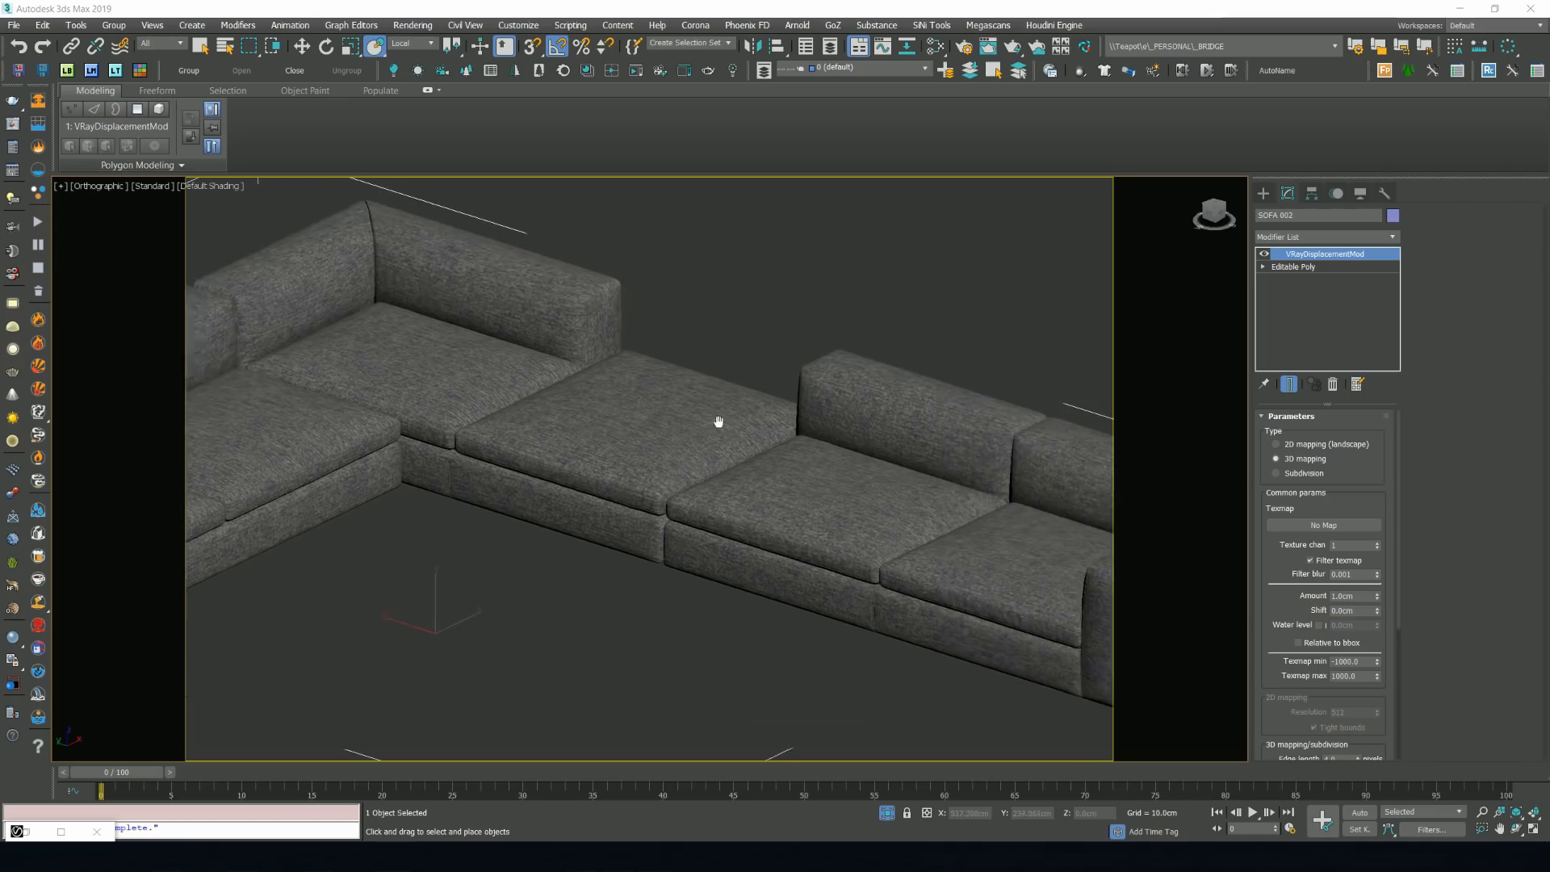
scroll(842, 412, down, 8)
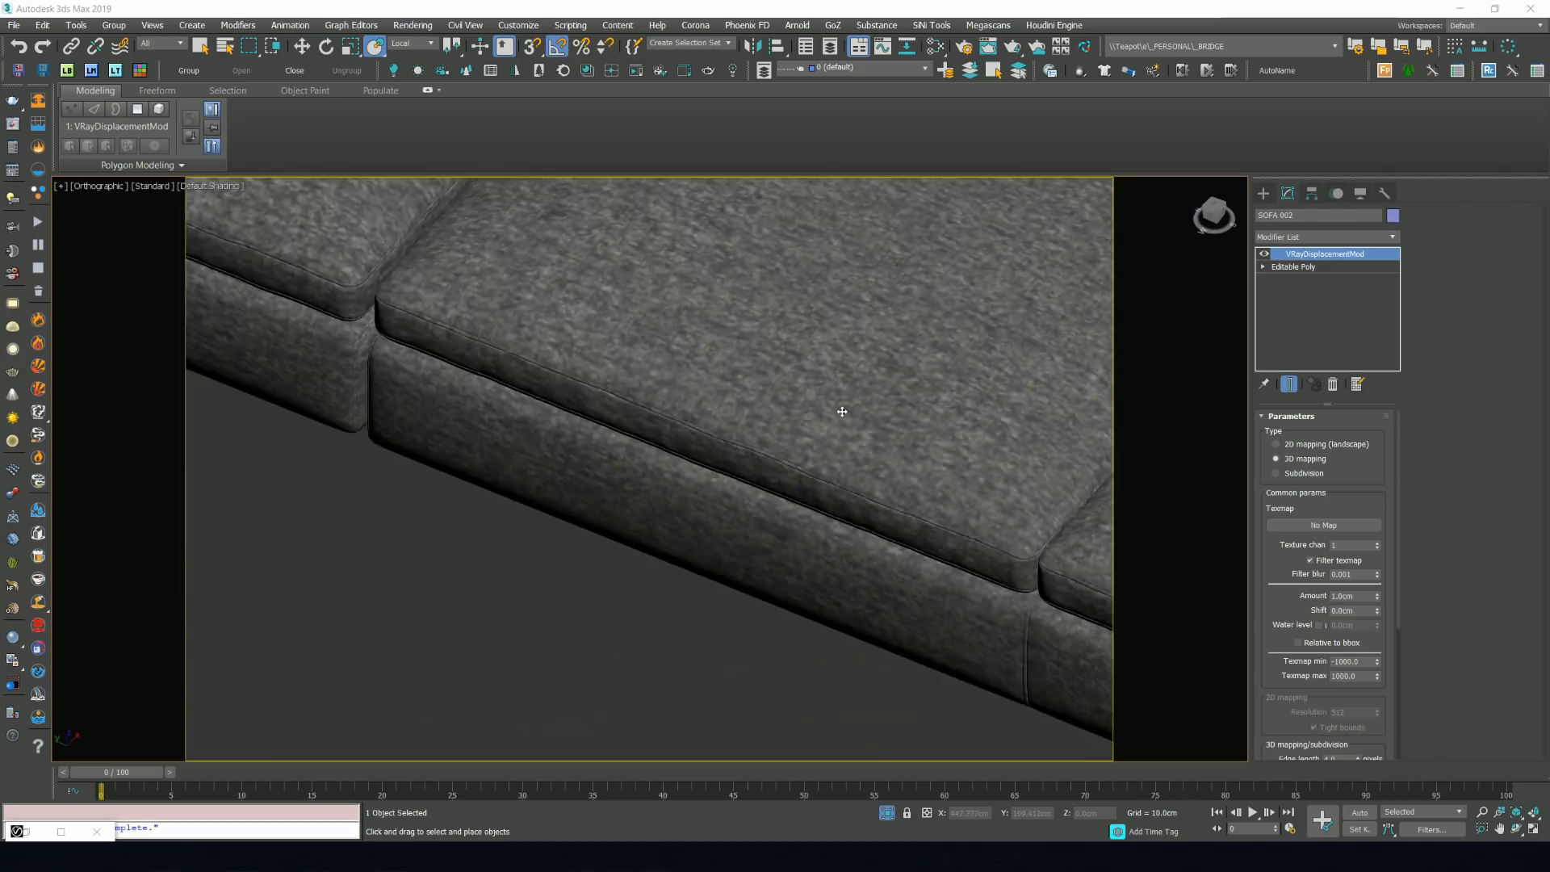
middle_drag(842, 410, 806, 500)
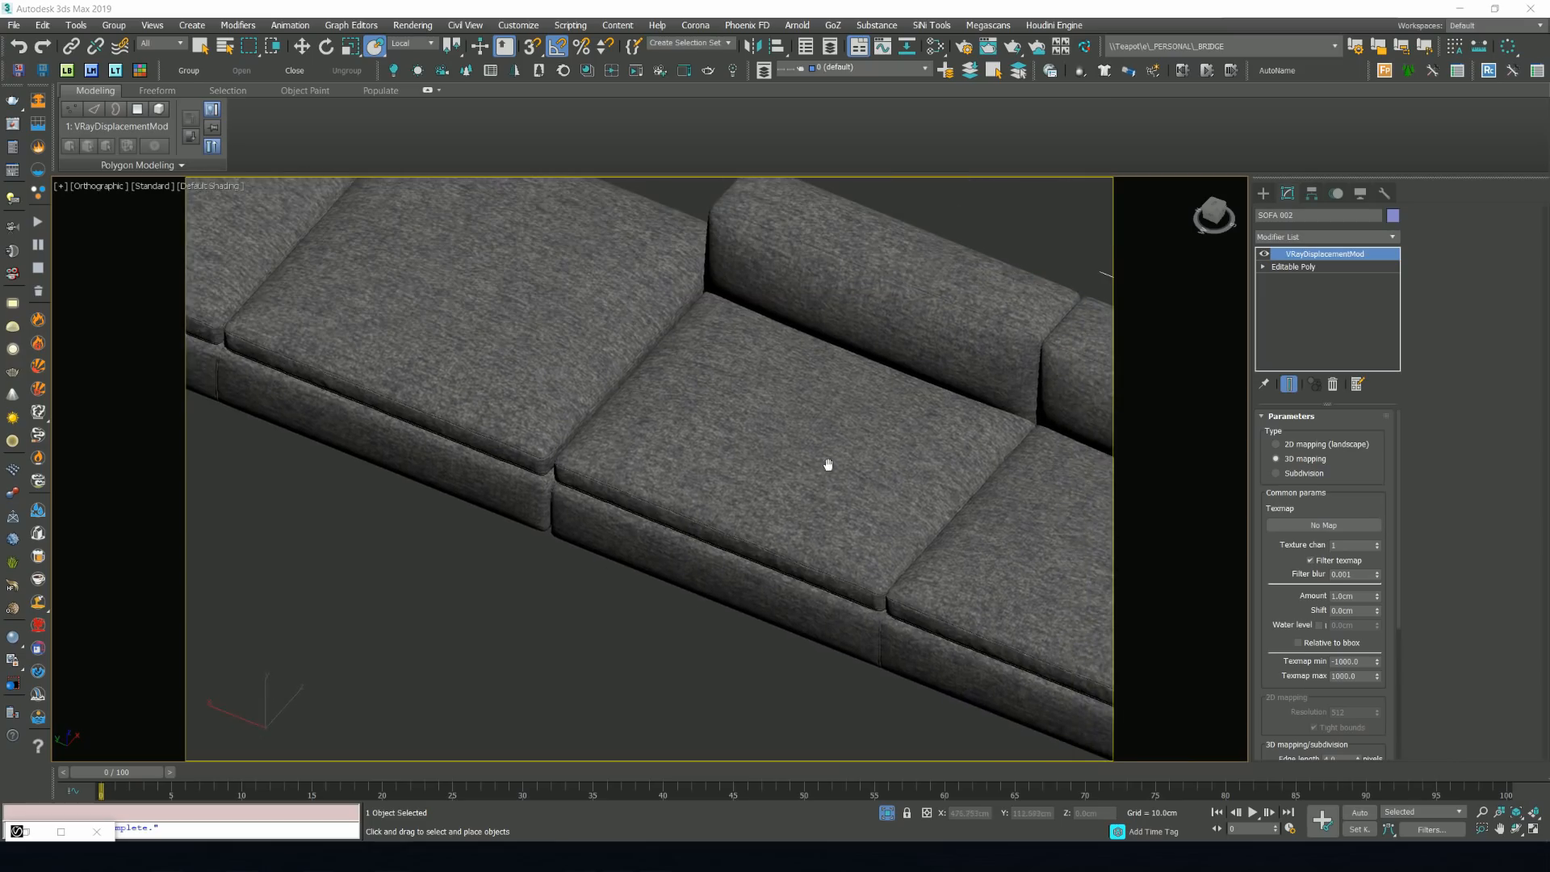
click(1289, 236)
key(u)
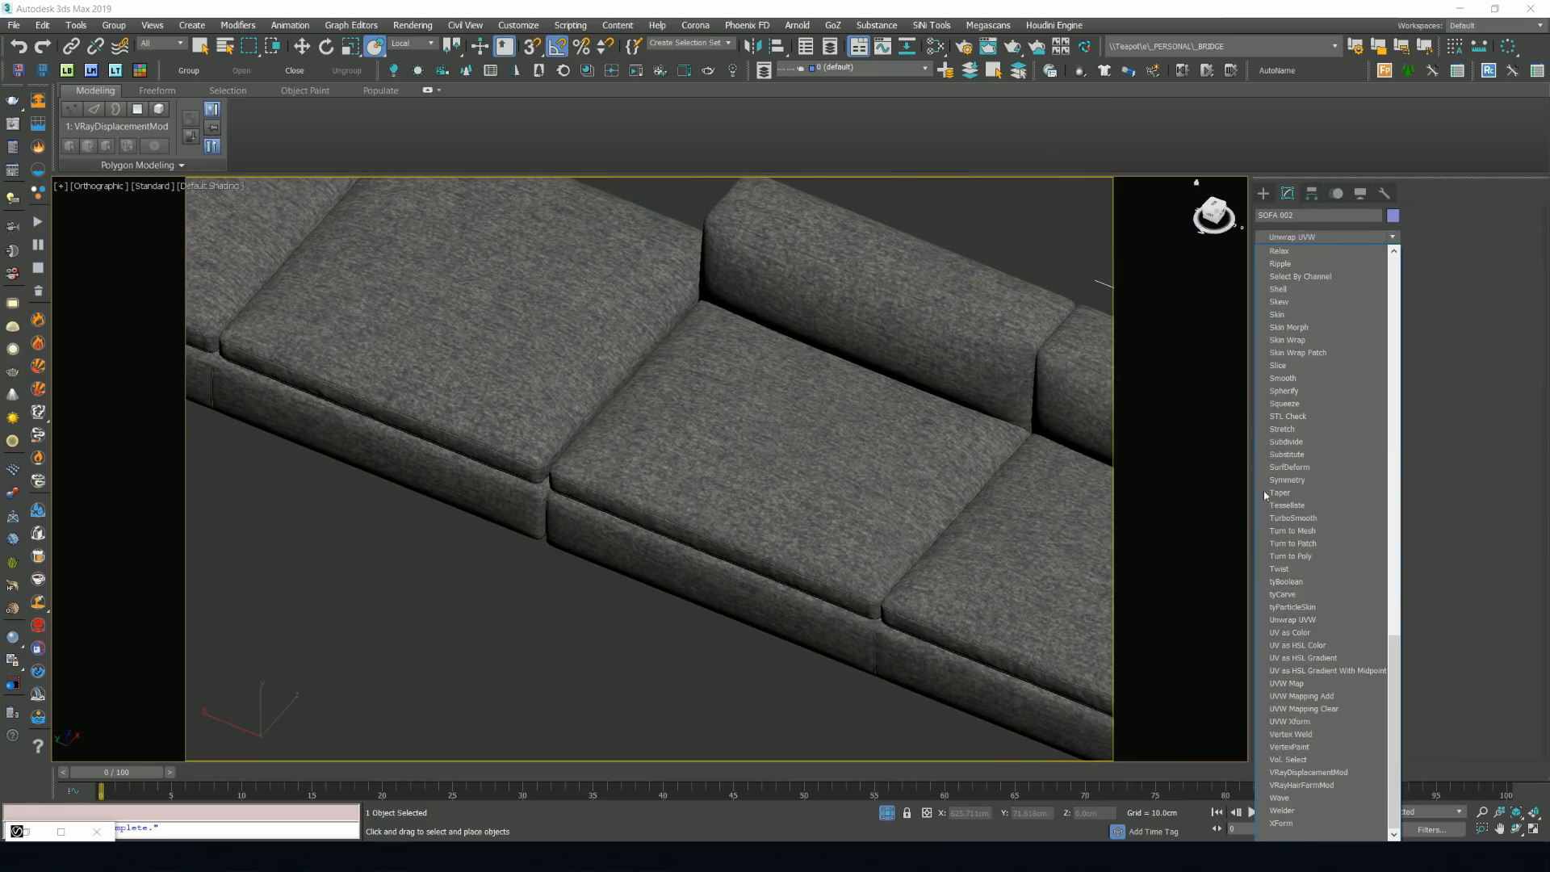
click(1289, 720)
Set the UVW Xform U and V tiling to 3 and enable Apply to Entire Object.
double_click(1334, 446)
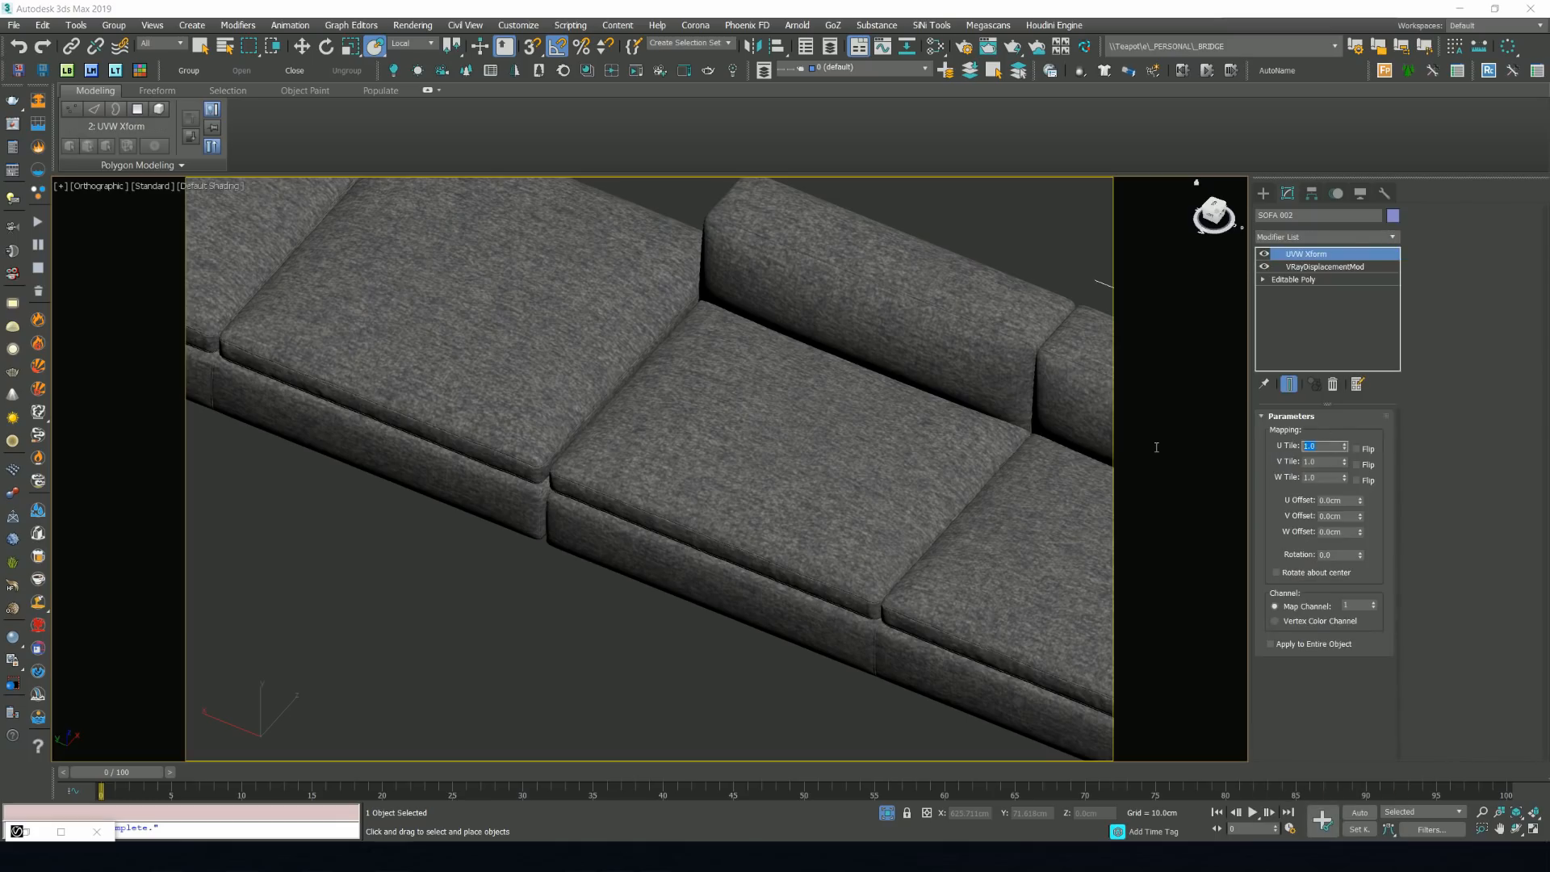
text(3)
key(Tab)
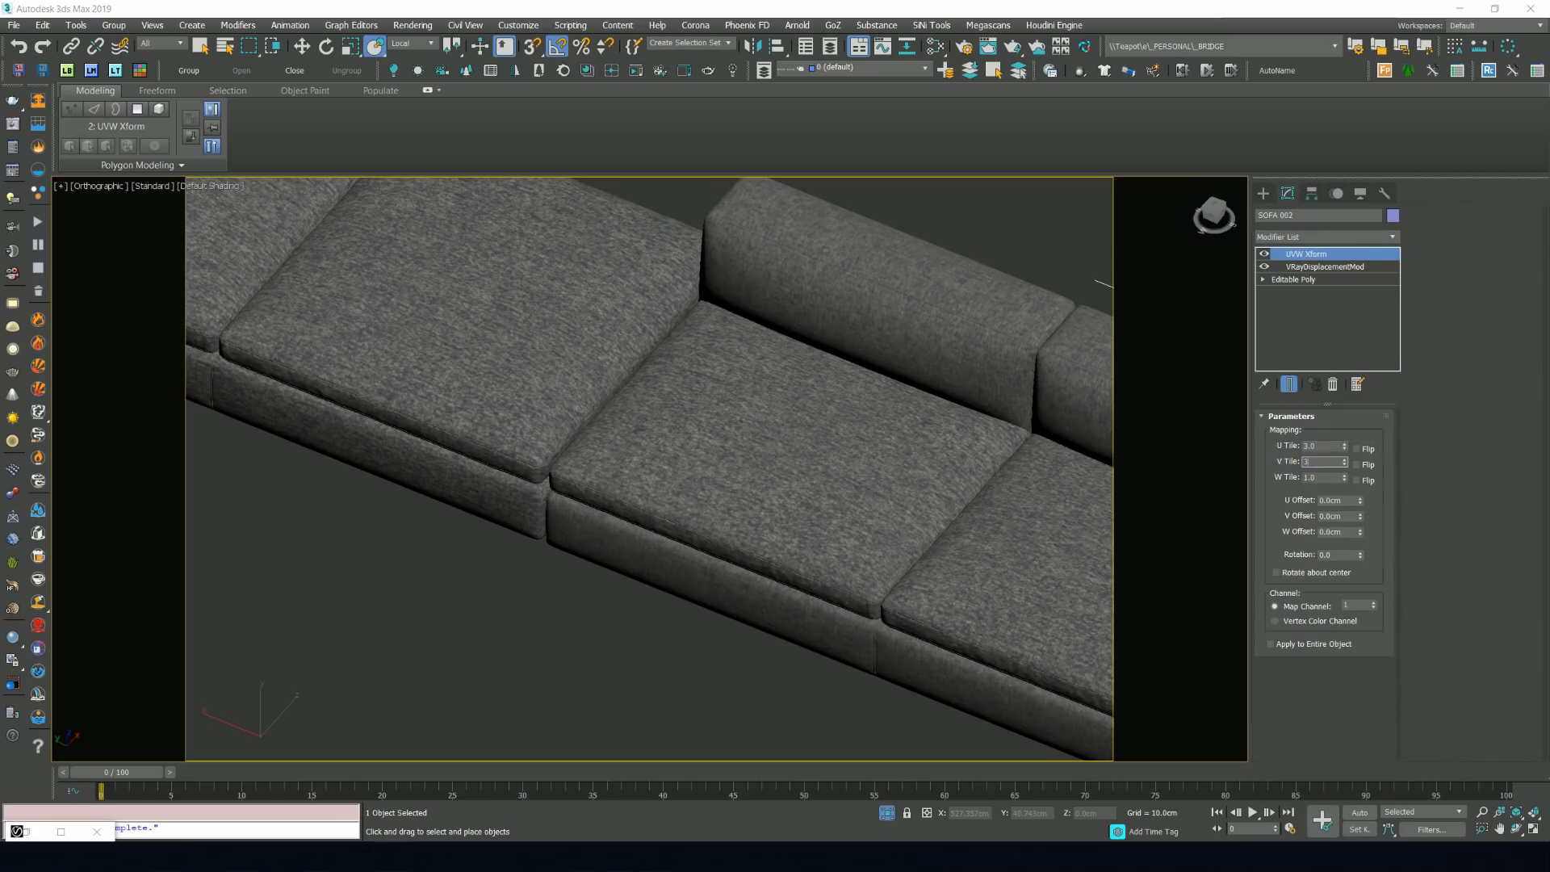
click(1290, 646)
scroll(941, 604, up, 6)
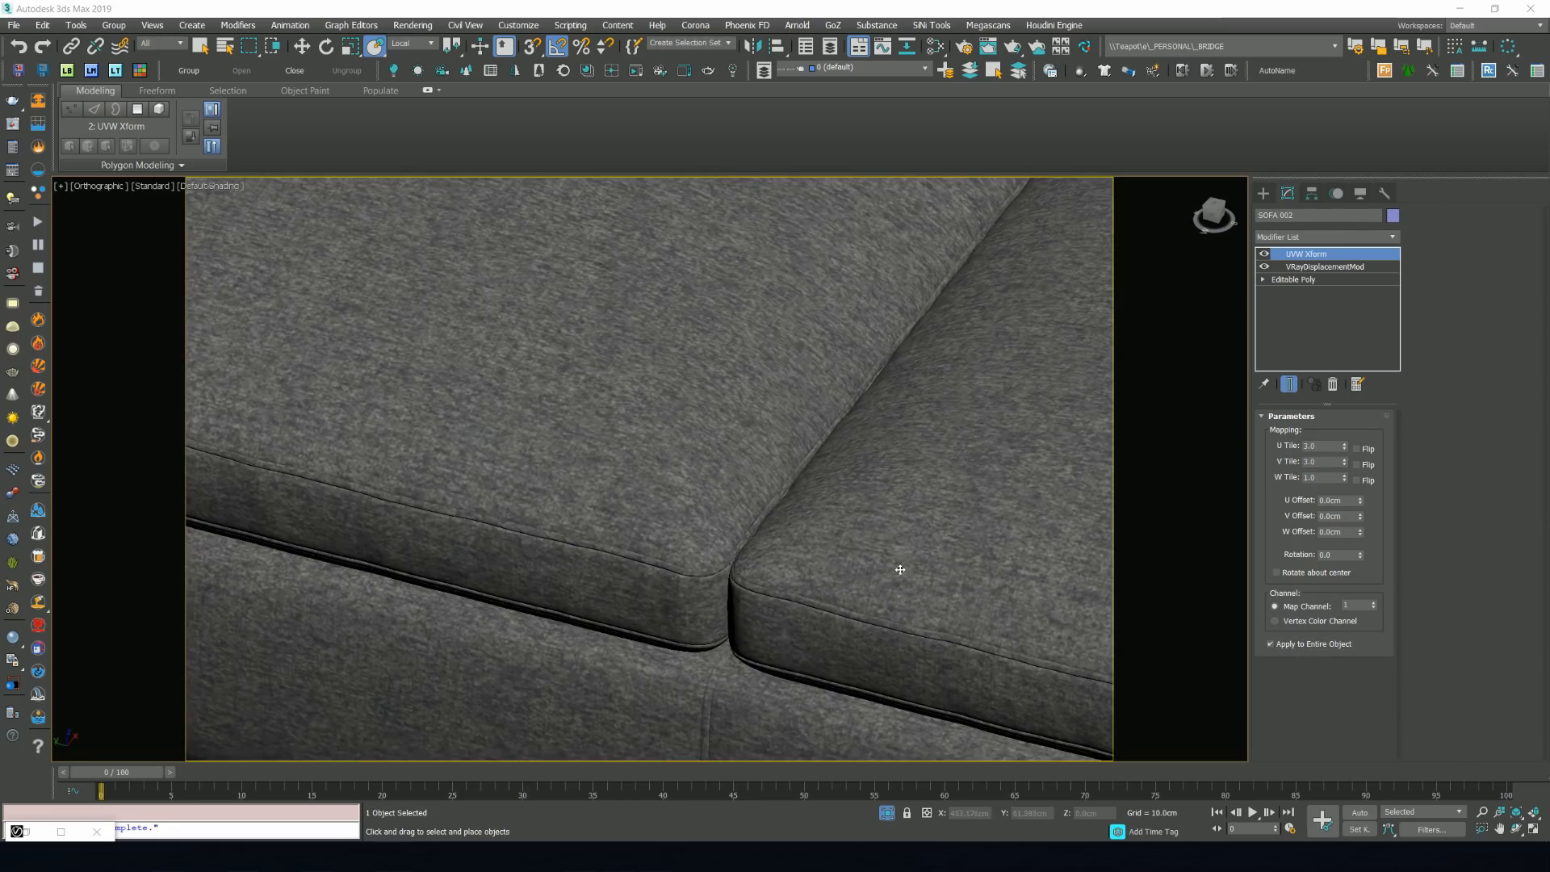
scroll(864, 572, down, 4)
alt+middle_drag(864, 571, 827, 543)
View the scene through PhysCamera002 and end the isolation of the sofa body.
key(c)
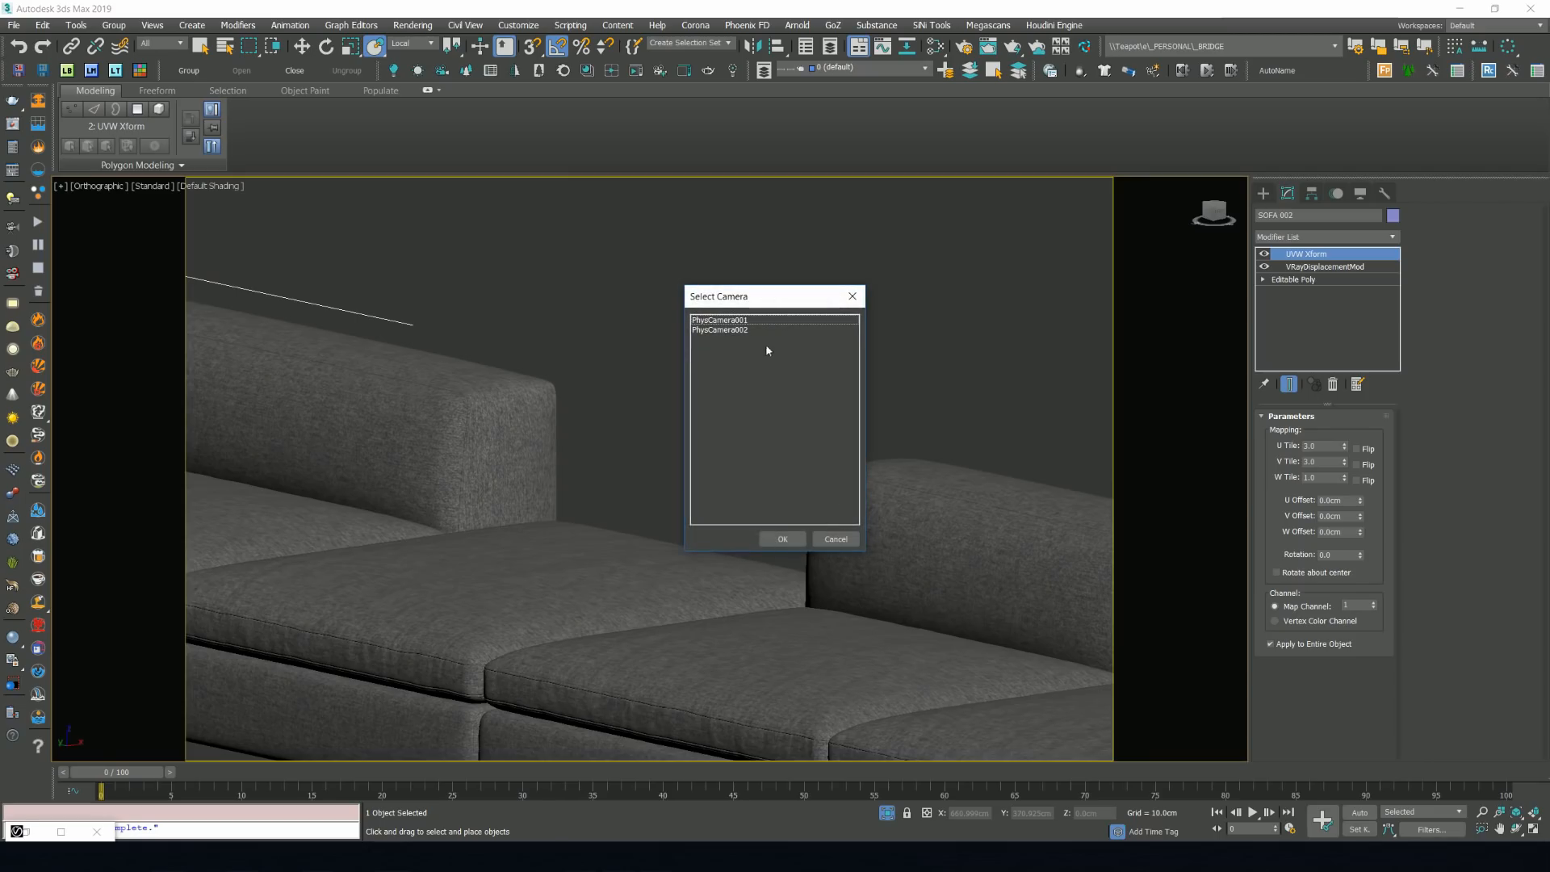
double_click(738, 330)
right_click(714, 392)
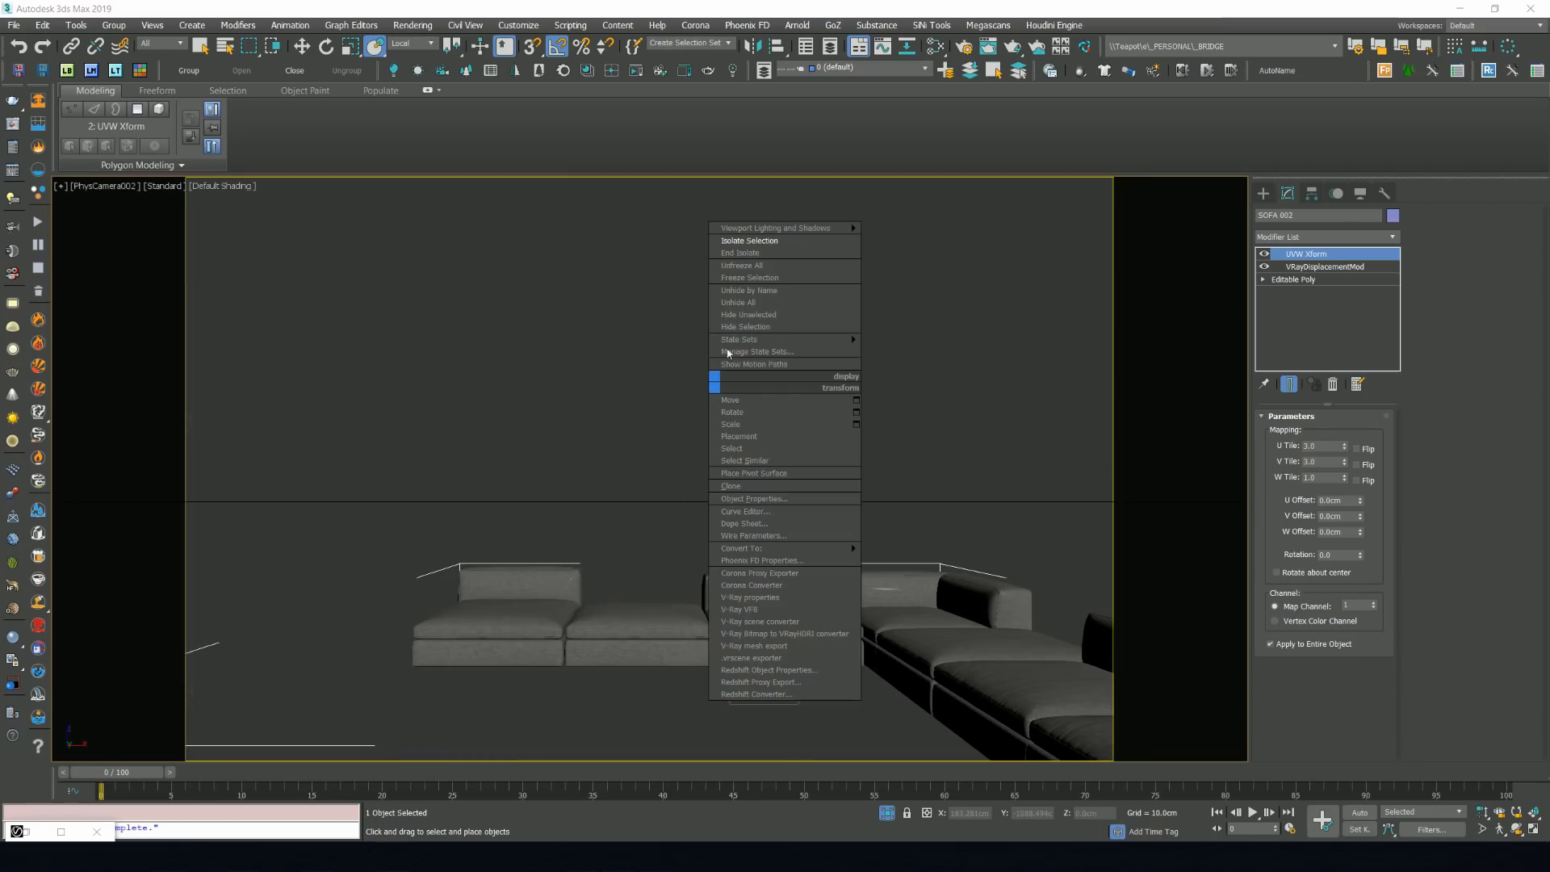
click(744, 255)
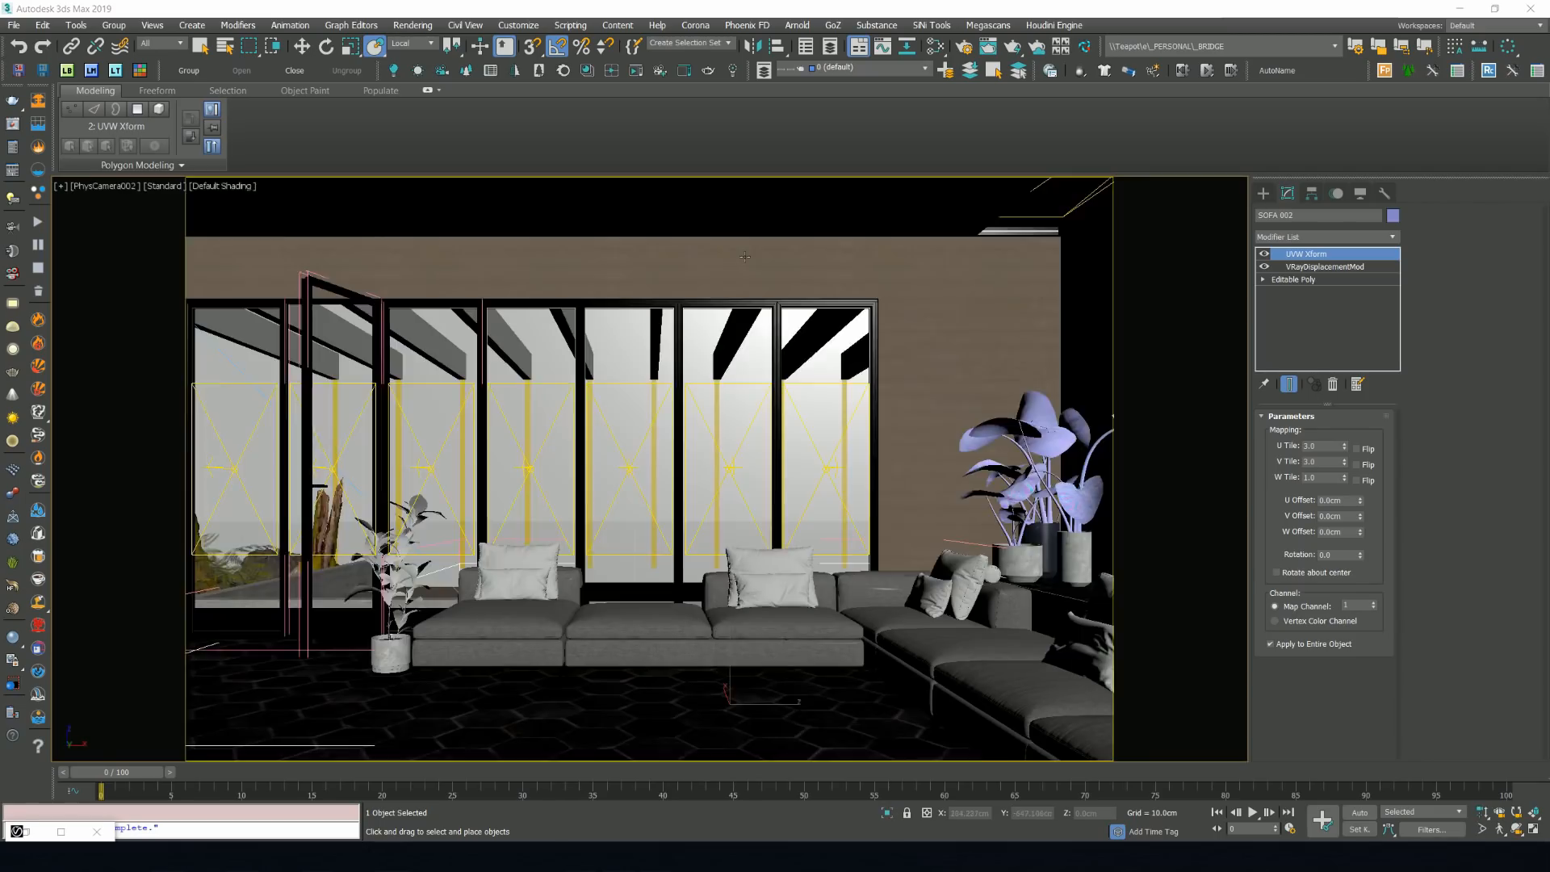